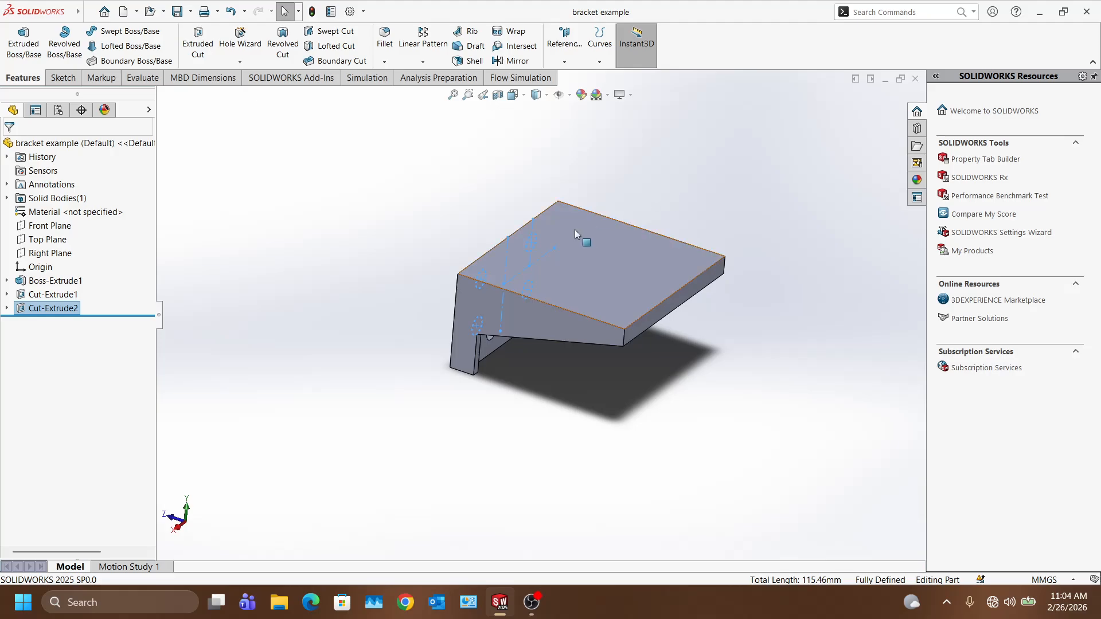
Step: Orbit the bracket to inspect its four-hole face, back and sides
scroll(574, 287, "down", 3)
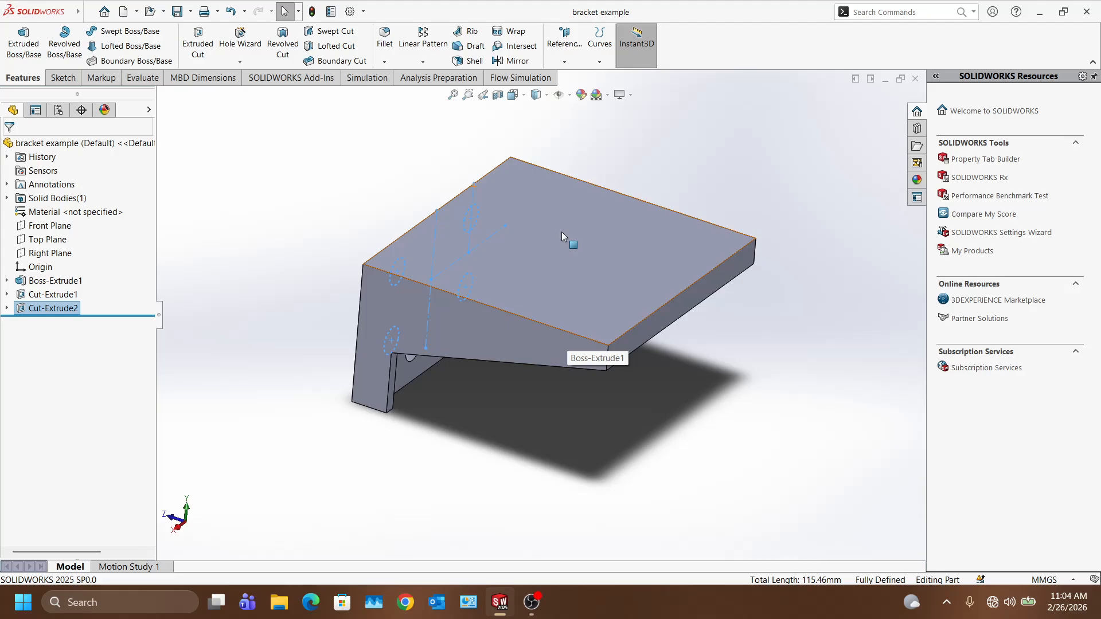
scroll(546, 317, "down", 2)
middle_click_drag(523, 423, 514, 285)
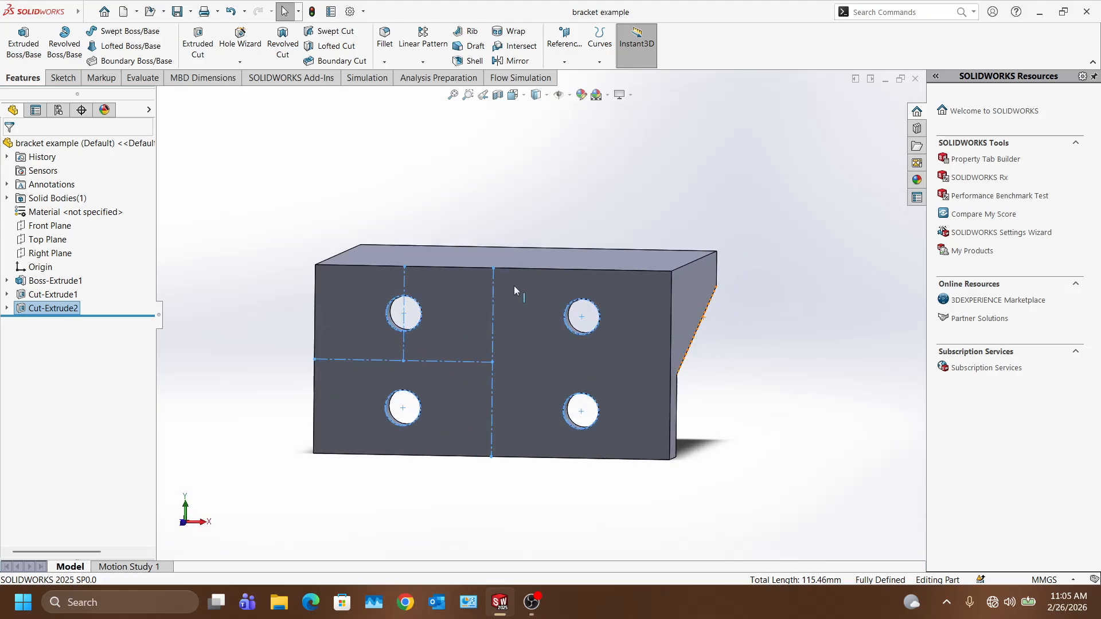
middle_click_drag(668, 342, 639, 336)
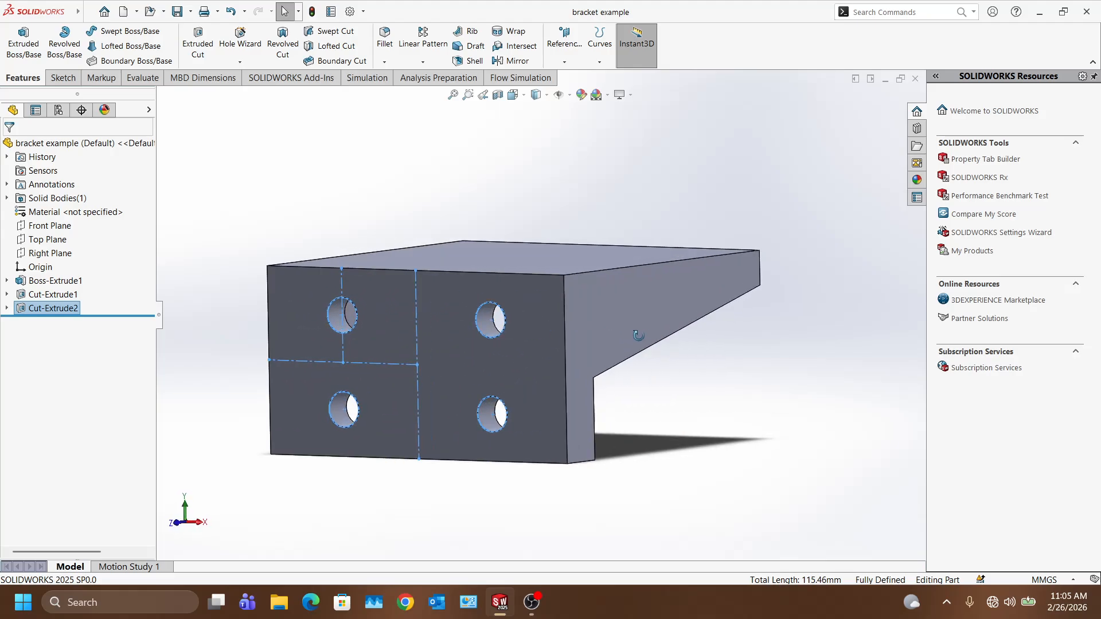
left_click(772, 419)
middle_click_drag(768, 354, 672, 407)
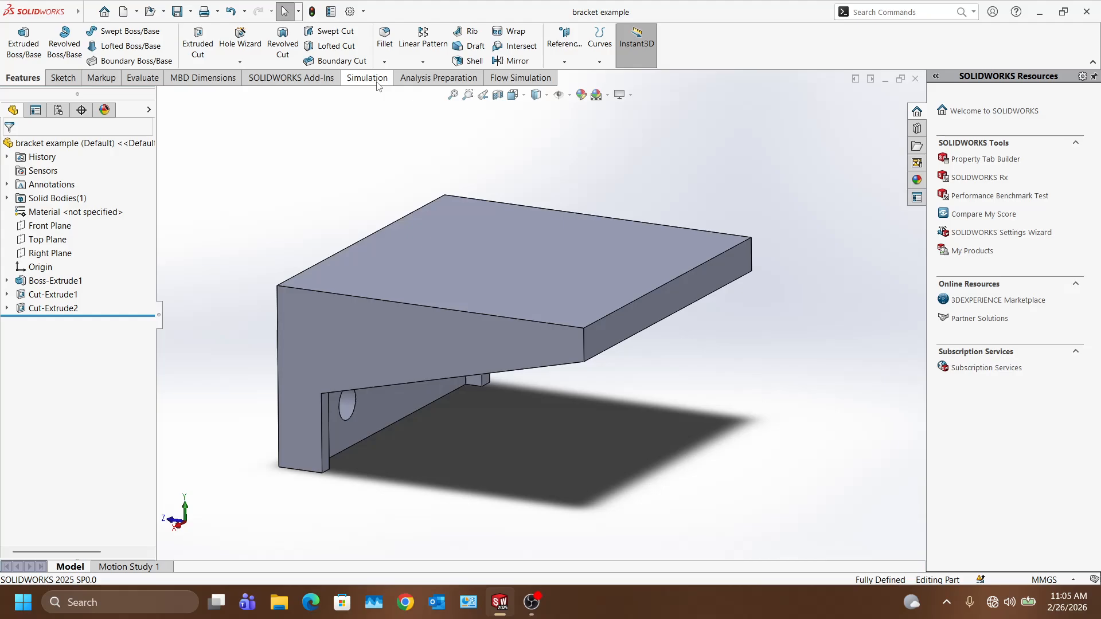
Step: In Add-Ins, confirm SOLIDWORKS Simulation is checked as active and loading at start-up
left_click(364, 12)
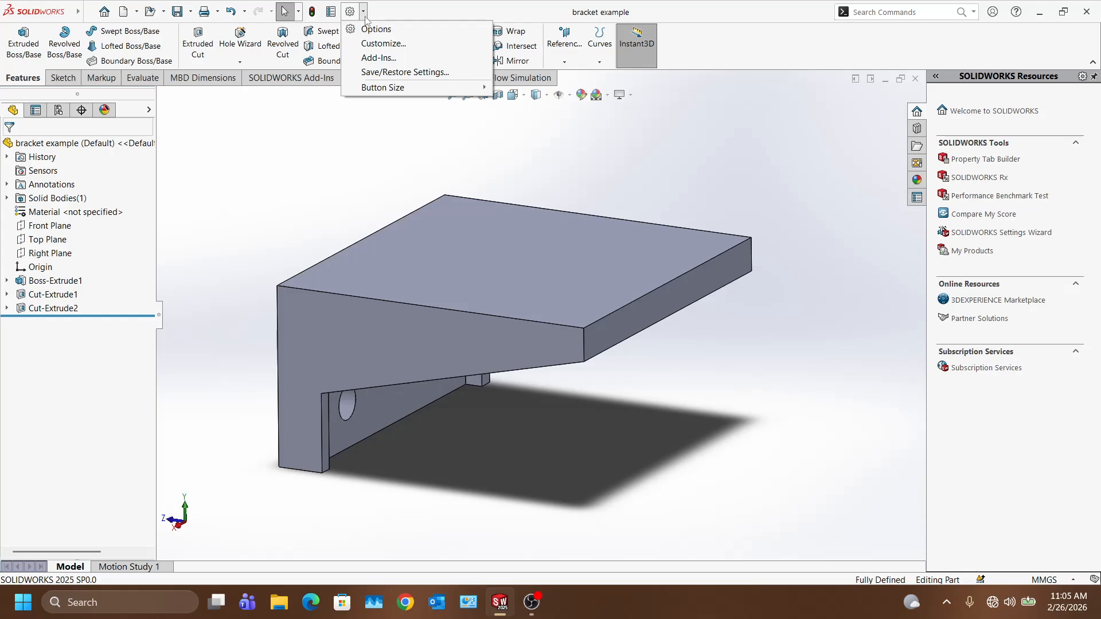
left_click(378, 58)
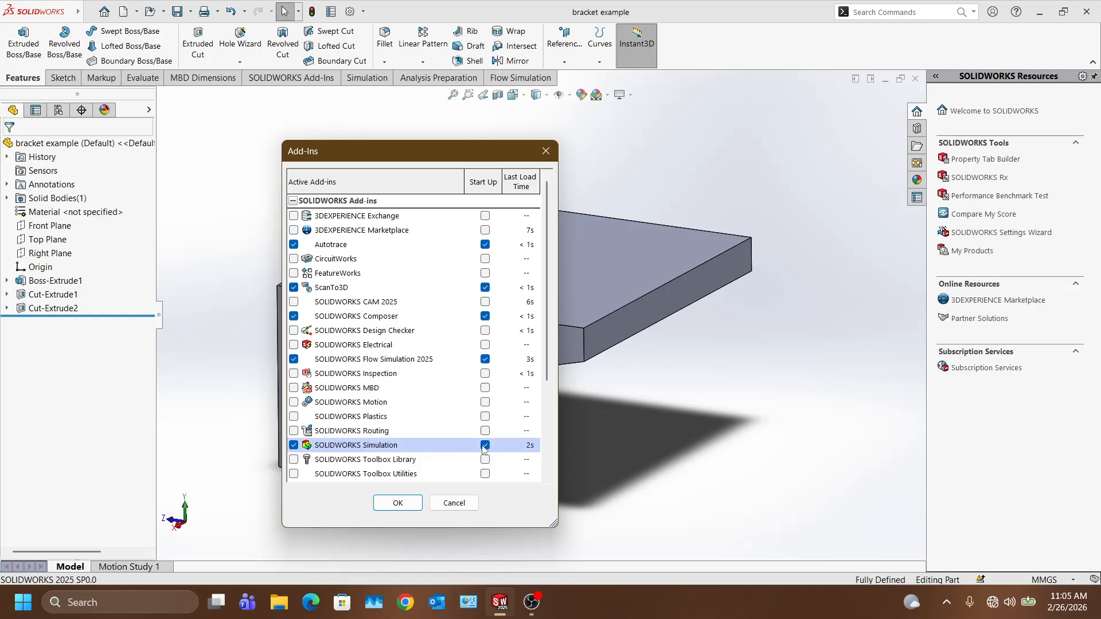
left_click(397, 503)
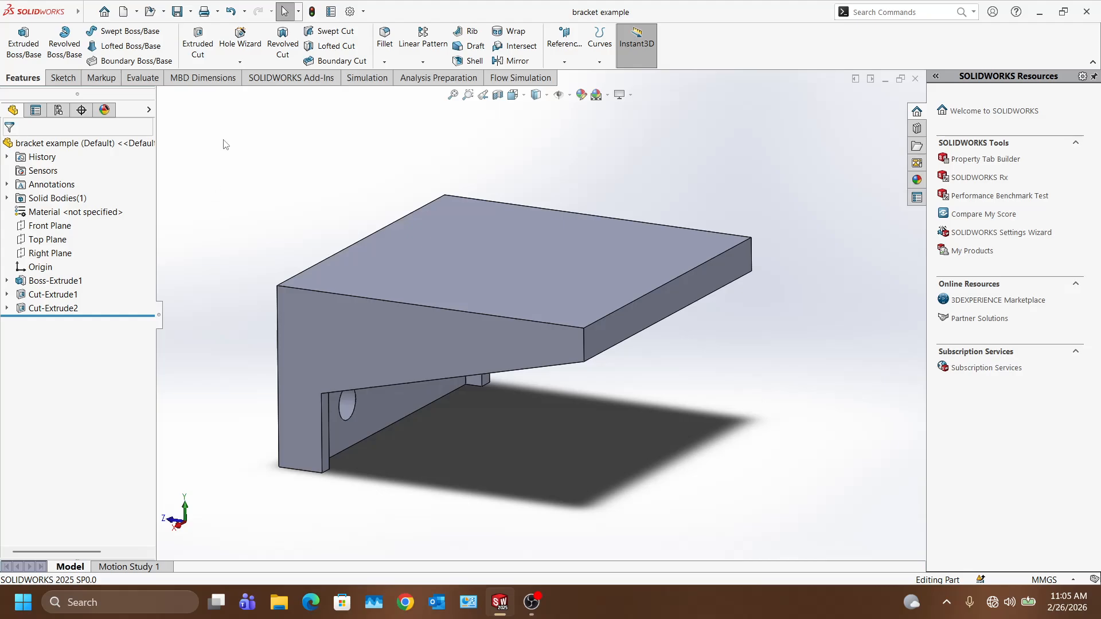
Step: From the Simulation tab, create a New Study of type Static named Static 1
left_click(375, 79)
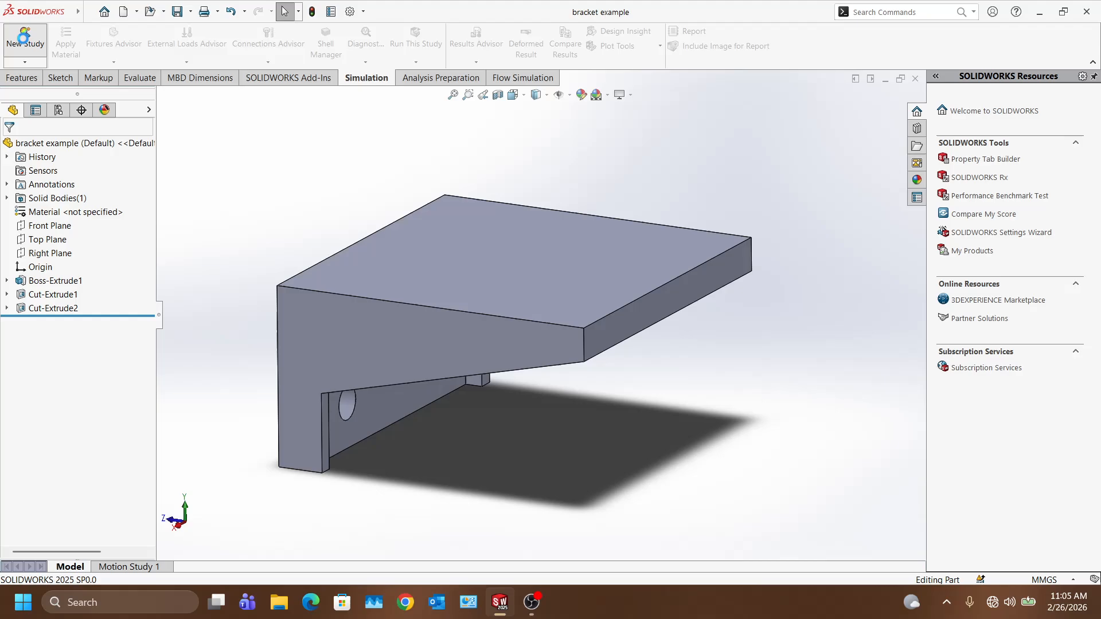
left_click(24, 43)
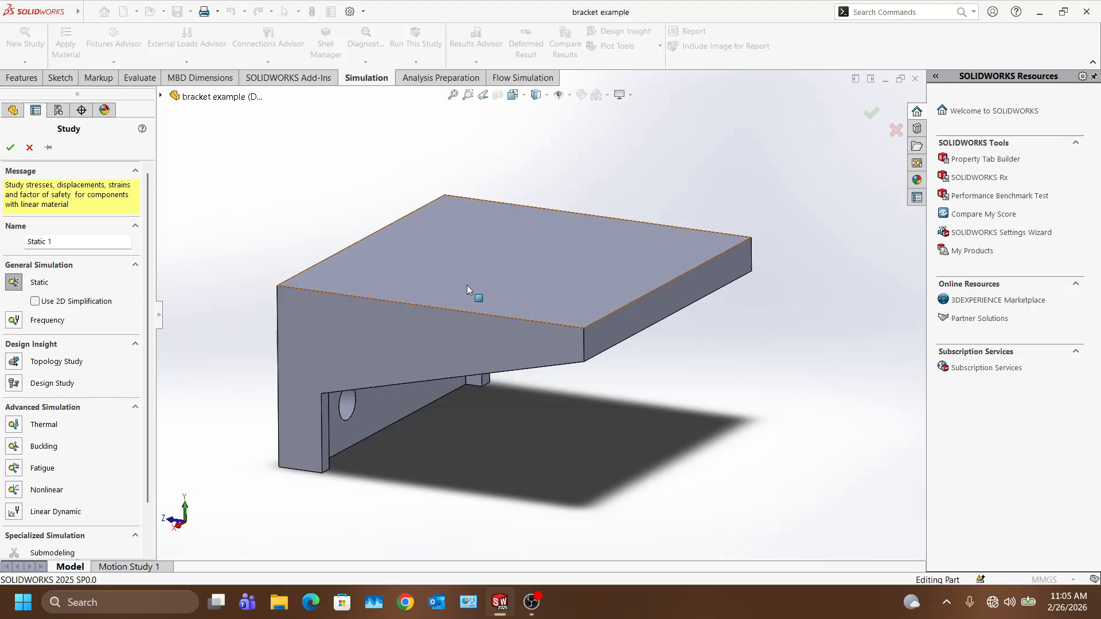
left_click(10, 148)
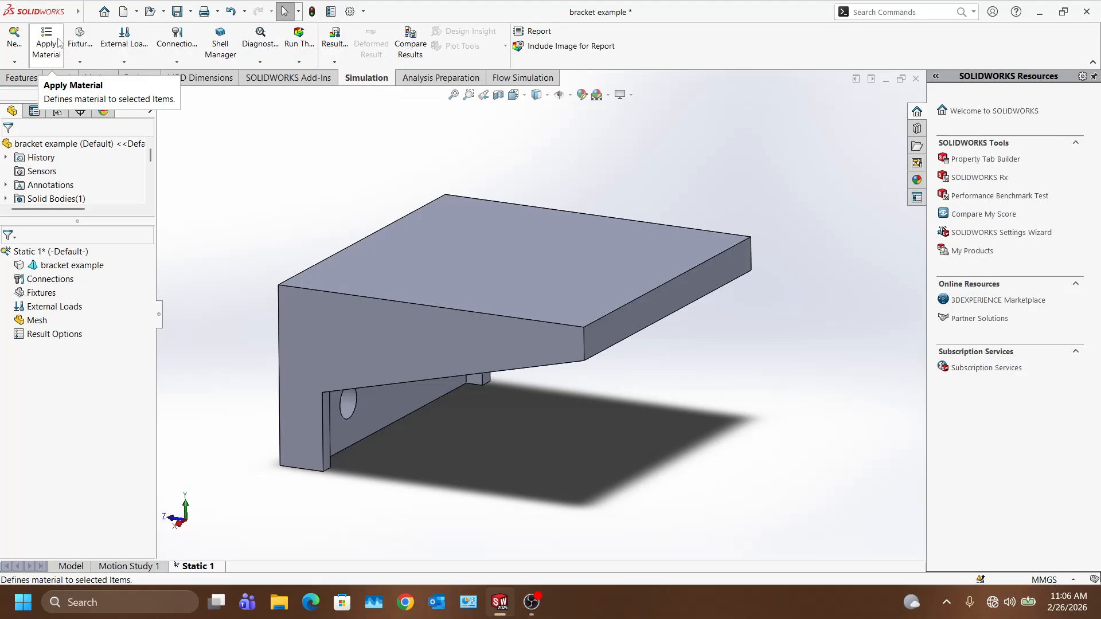
Step: Open the material library and browse the Steel category and the Custom Plastic properties
left_click(59, 42)
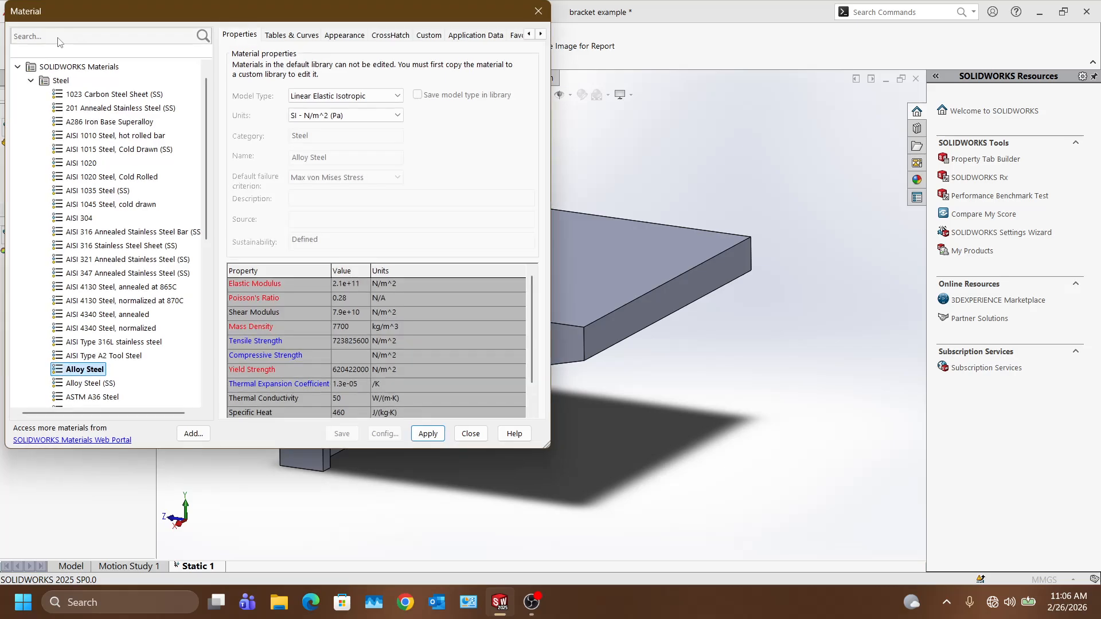
left_click(34, 81)
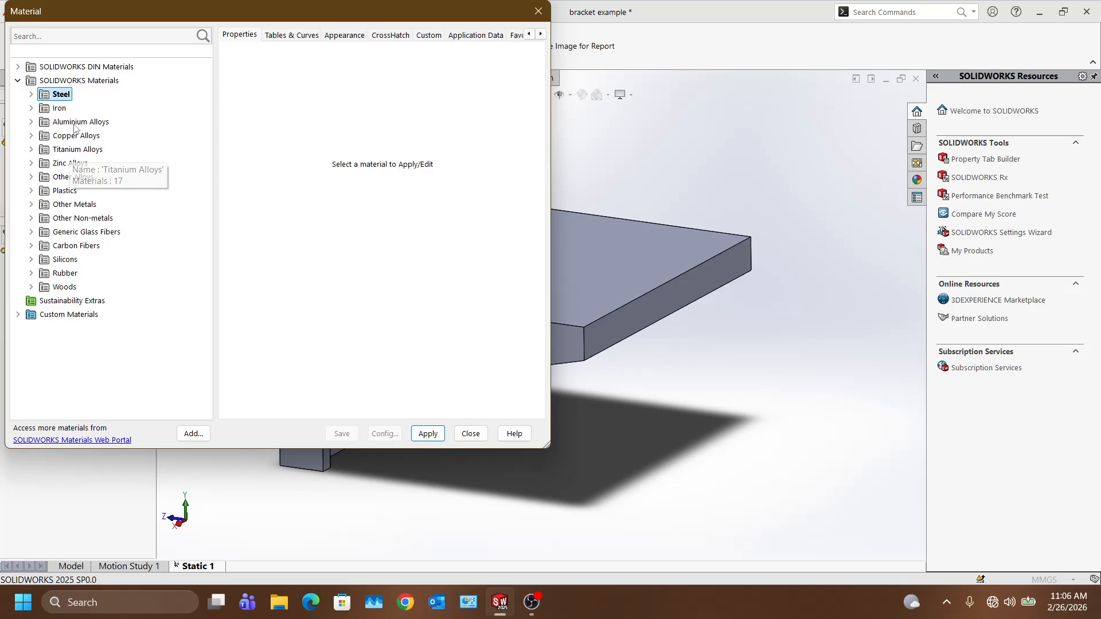
left_click(32, 95)
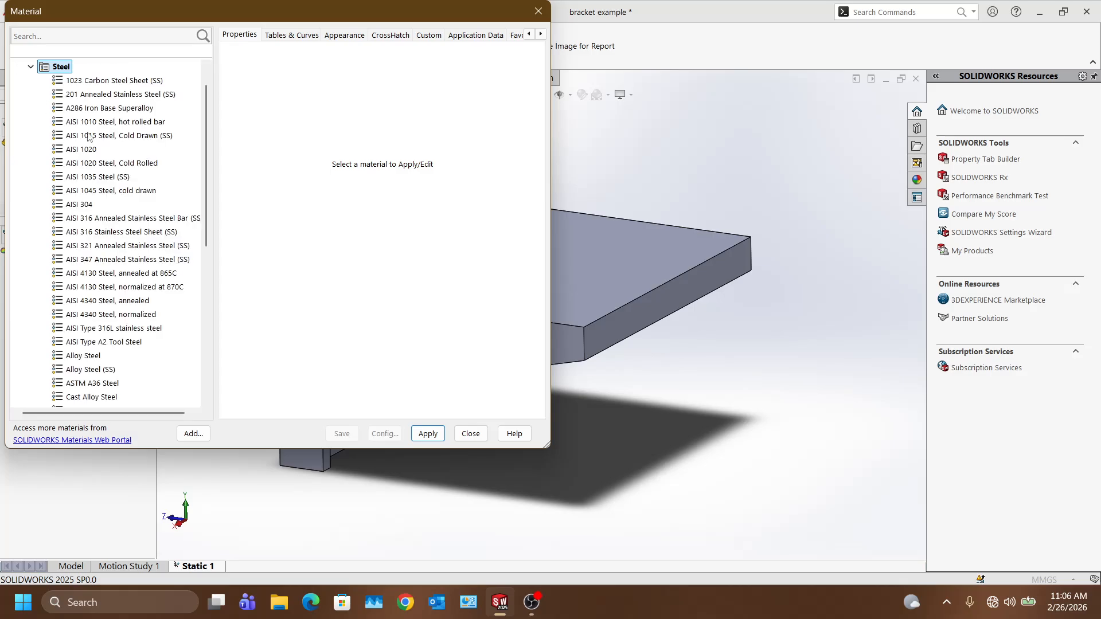
left_click(30, 67)
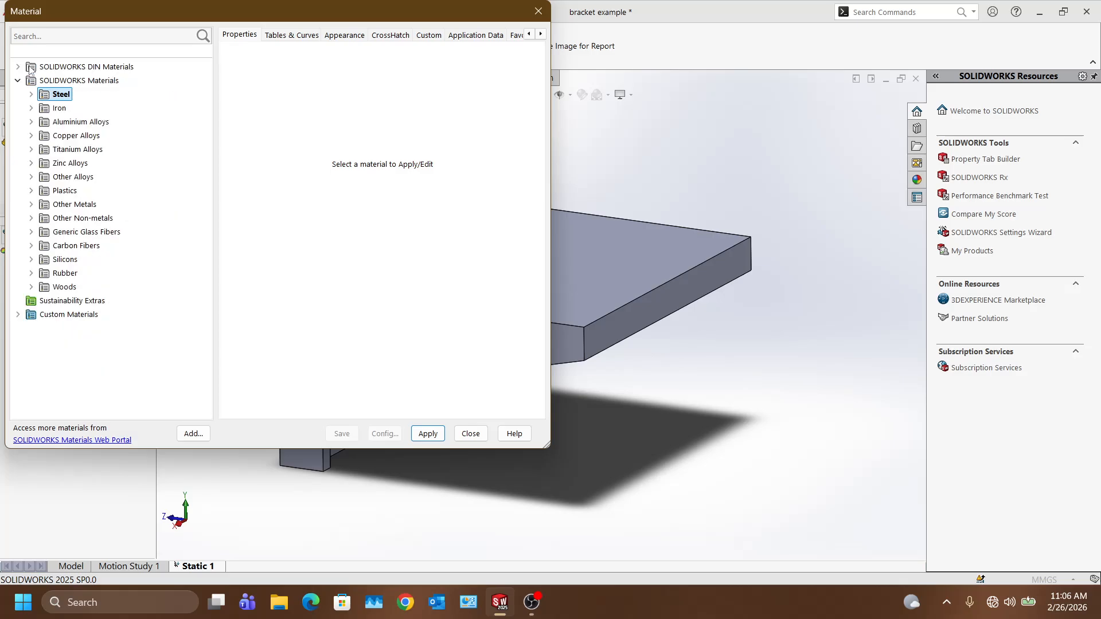
left_click(17, 314)
left_click(44, 331)
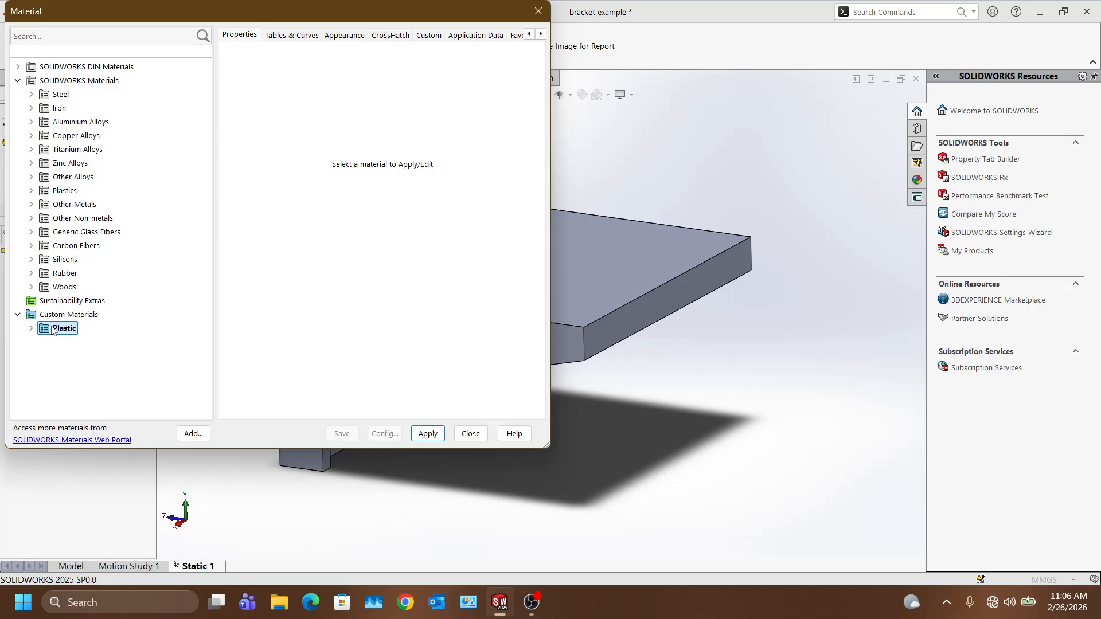
left_click(31, 328)
left_click(86, 342)
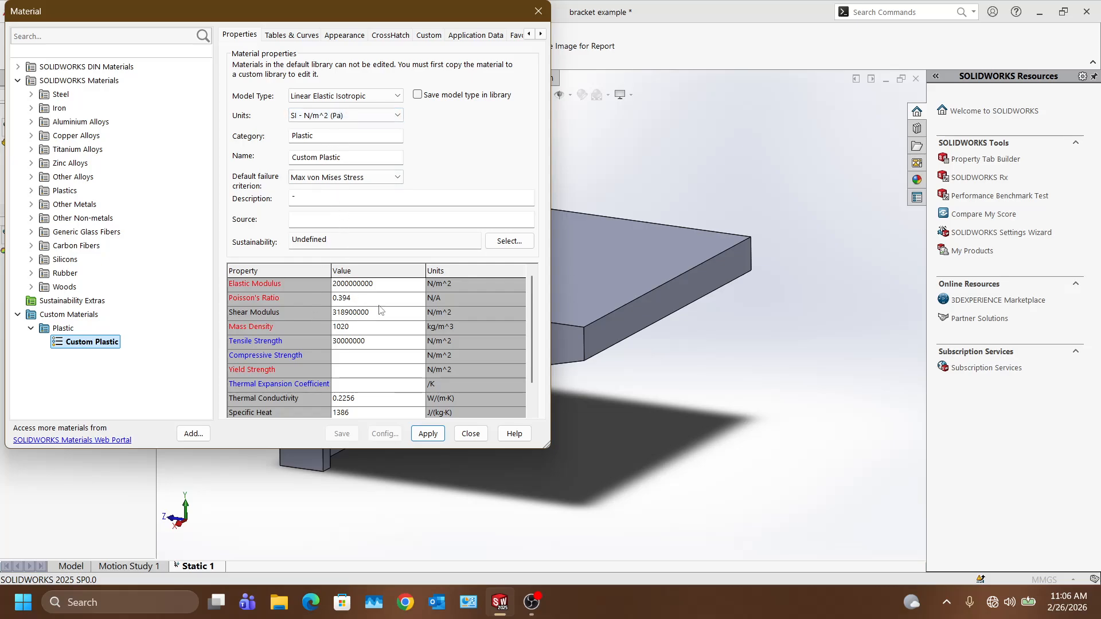
scroll(534, 370, "down", 1)
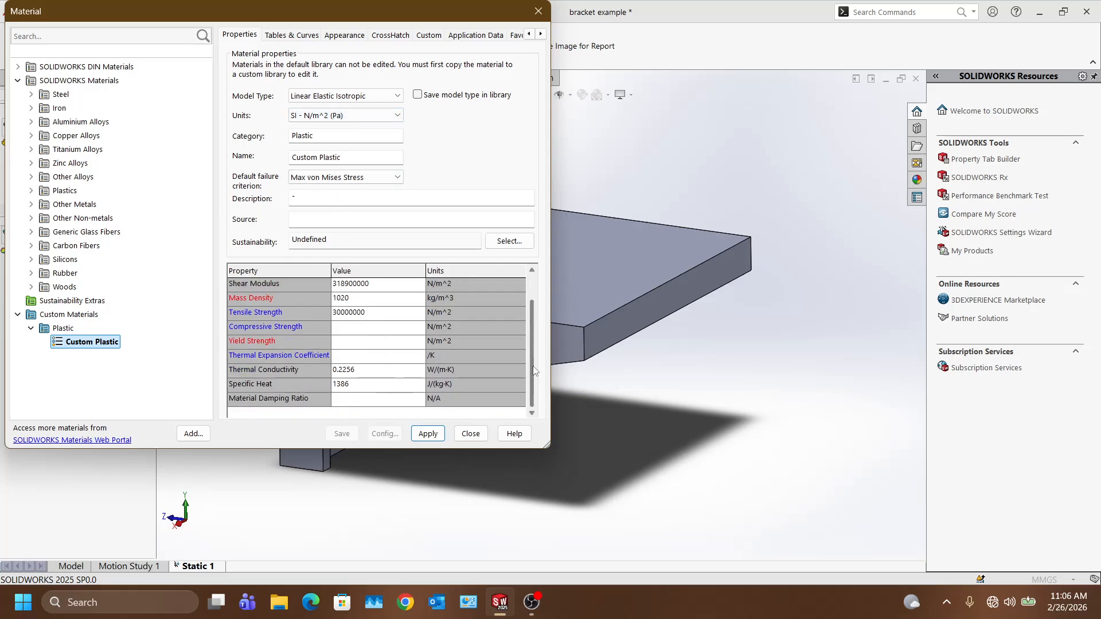
scroll(534, 370, "up", 1)
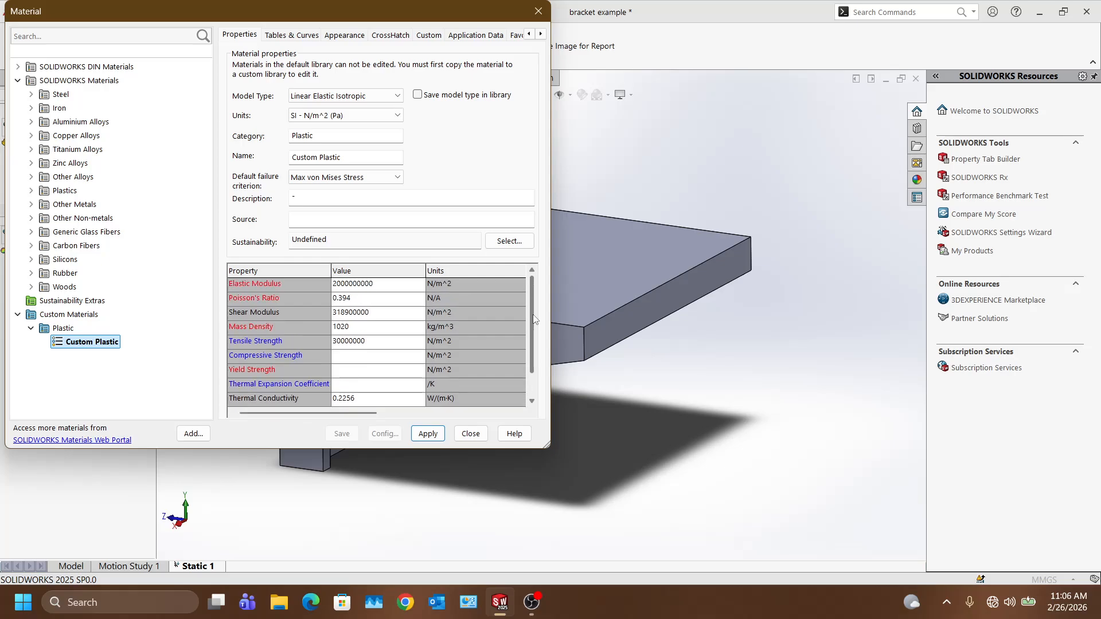
left_click(31, 328)
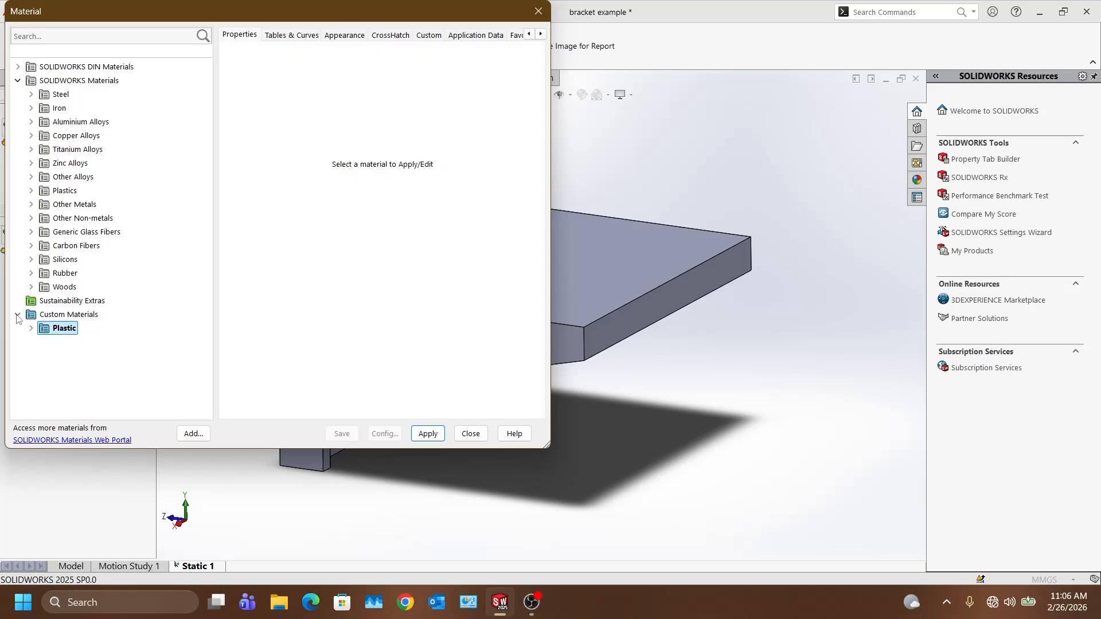
left_click(18, 314)
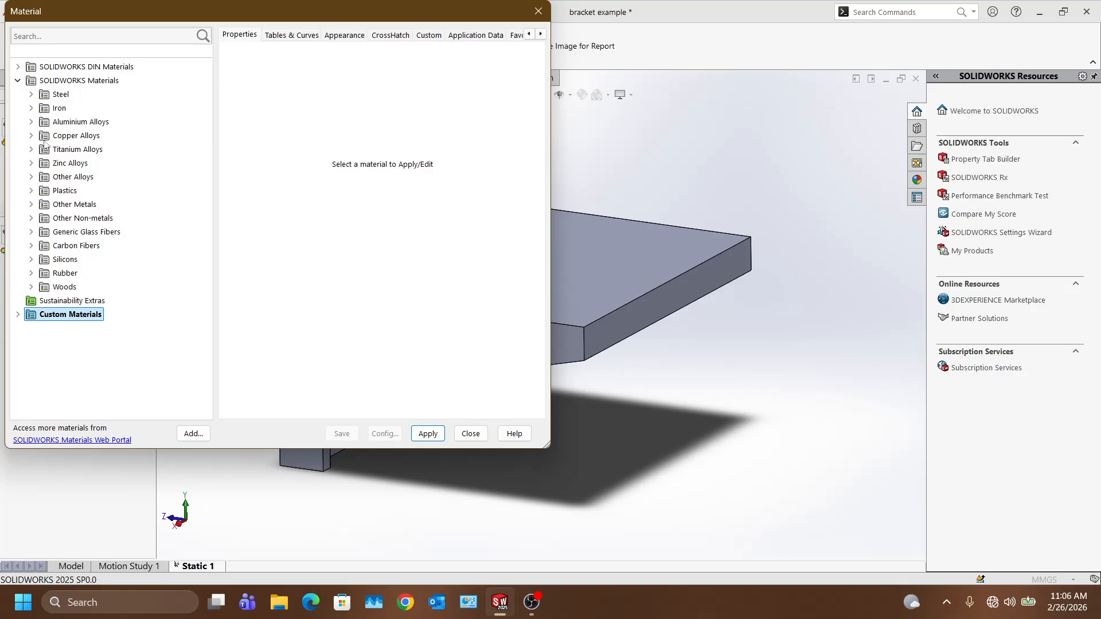
Step: Select Alloy Steel under Steel, apply it to the bracket, and close the library
left_click(31, 95)
scroll(206, 199, "down", 1)
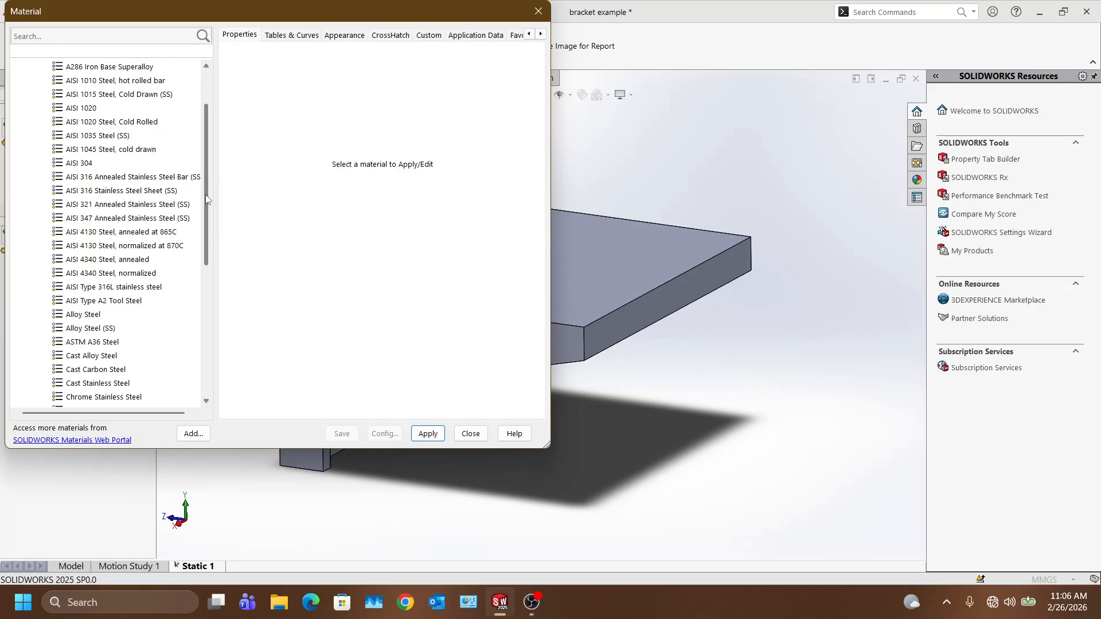
mouse_move(206, 199)
left_mouse_down()
mouse_move(205, 259)
mouse_move(202, 218)
left_mouse_up()
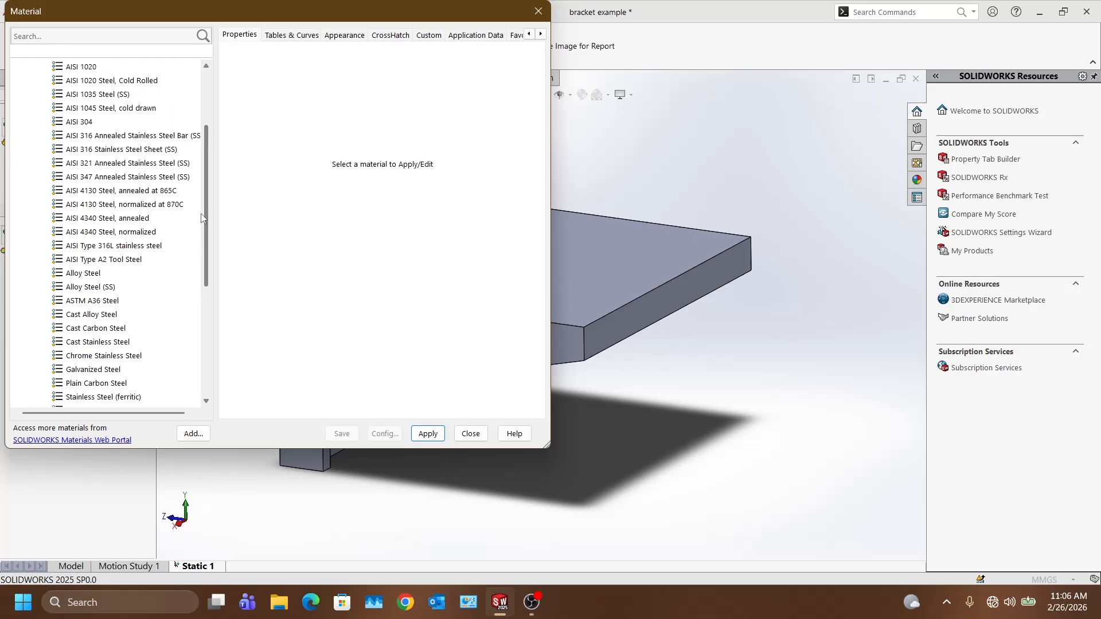
scroll(172, 235, "up", 1)
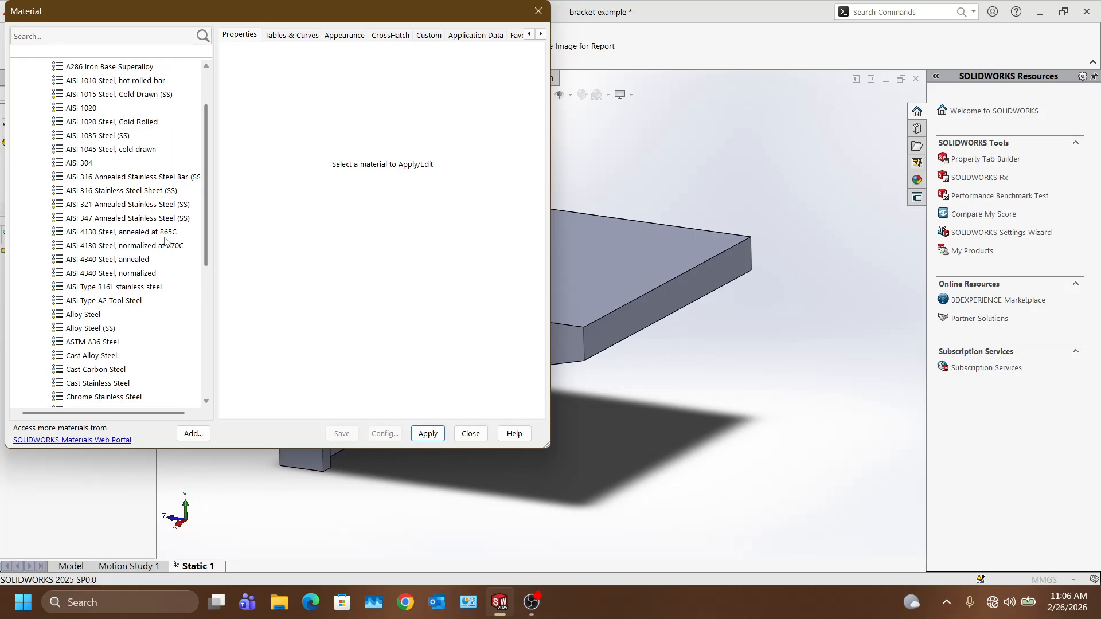
left_click(82, 315)
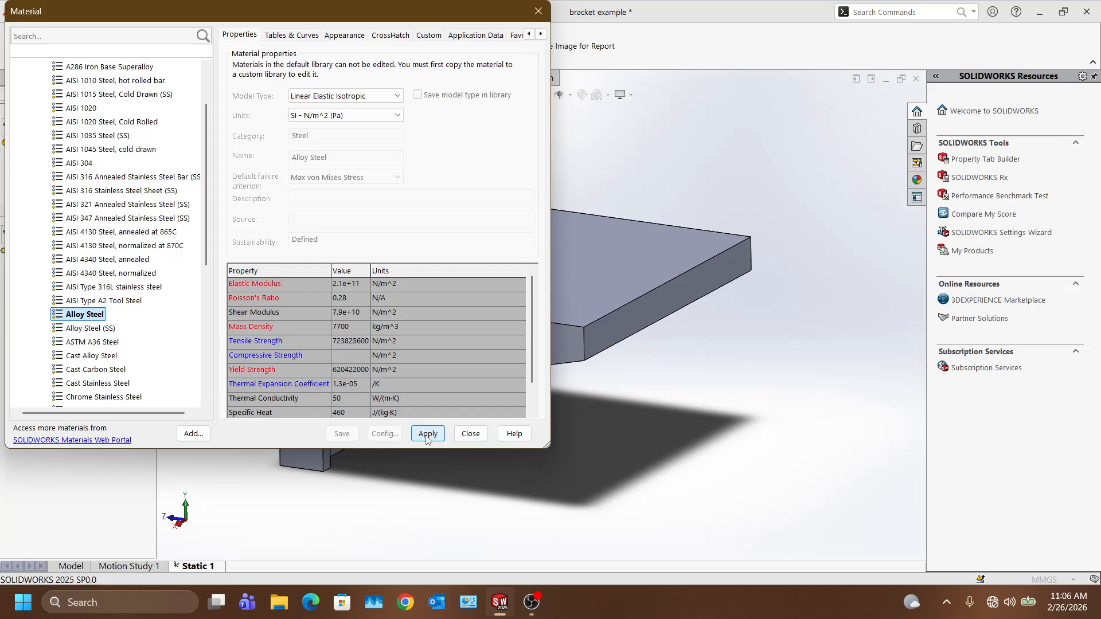
left_click(427, 434)
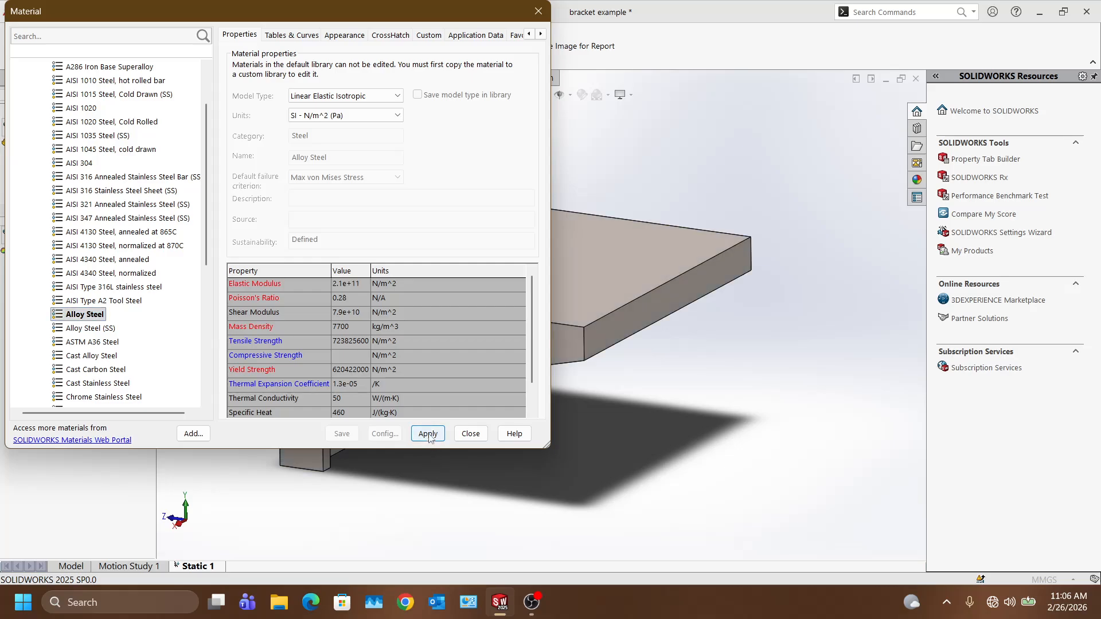
left_click(472, 435)
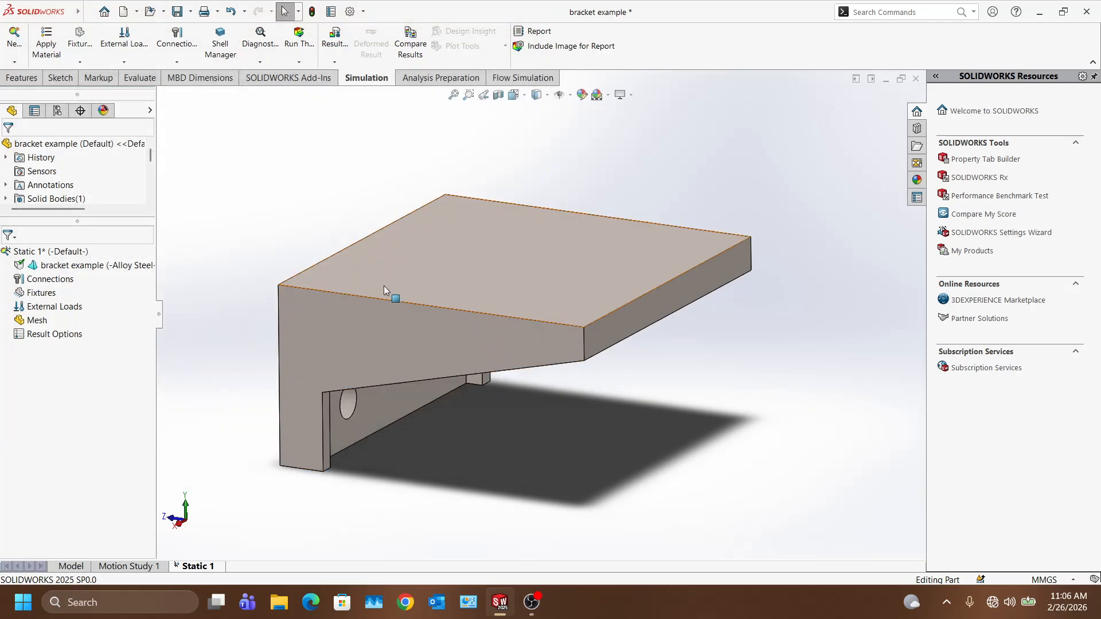
Step: Orbit and fit the bracket, then switch to the right-side view of the four-hole plate
middle_click_drag(585, 283, 415, 378)
middle_click_drag(417, 390, 425, 384)
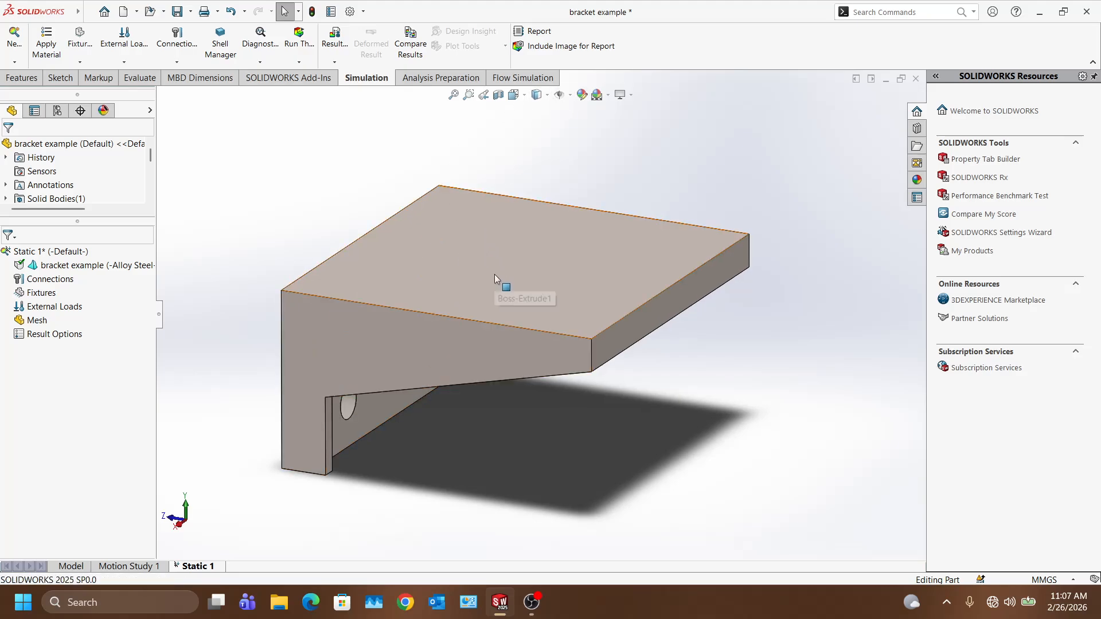
key("f")
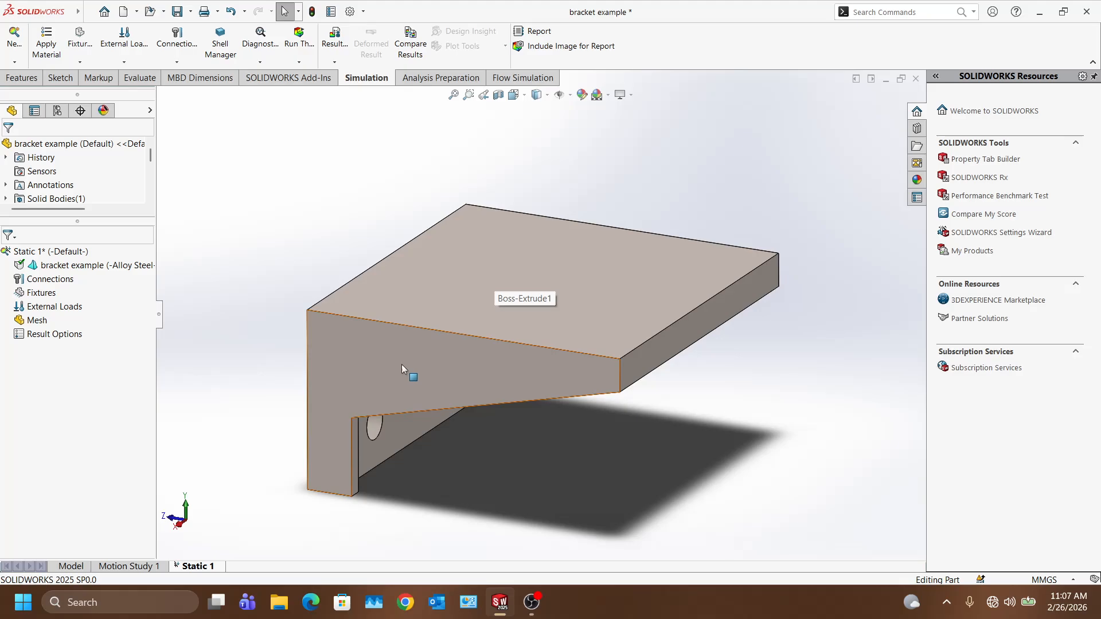
left_click(81, 63)
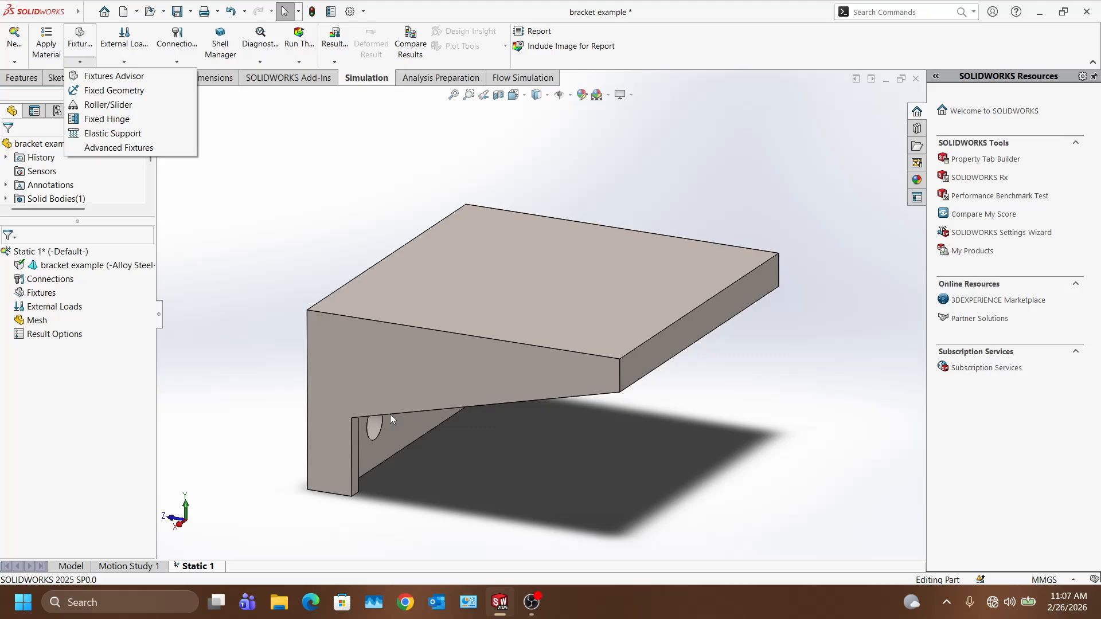
middle_click_drag(308, 291, 419, 346)
scroll(420, 346, "down", 5)
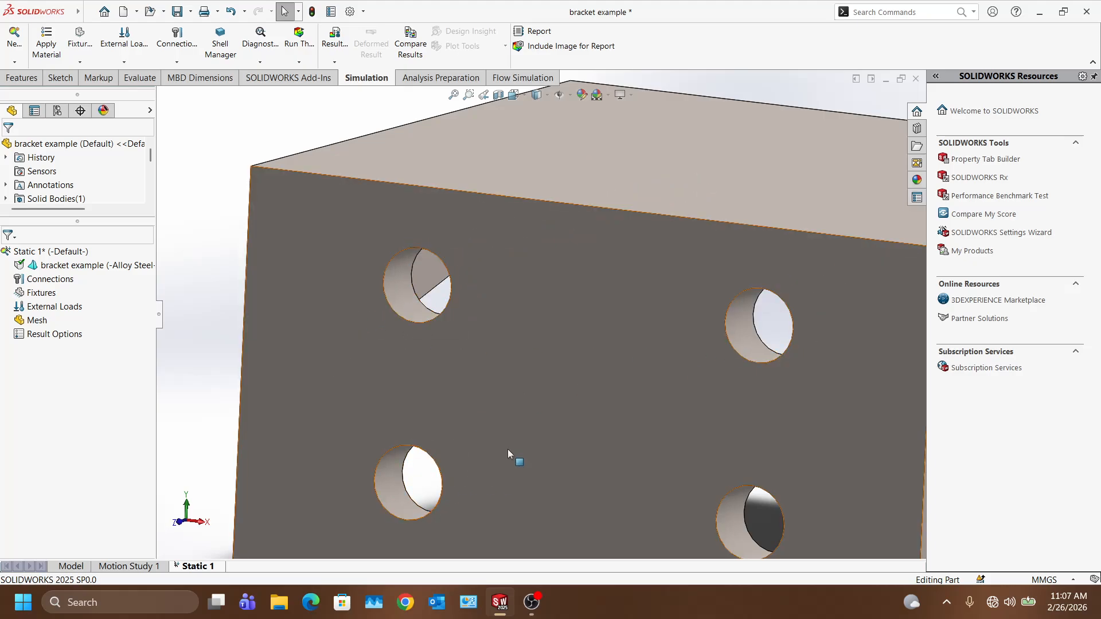
scroll(499, 442, "up", 5)
left_click(513, 94)
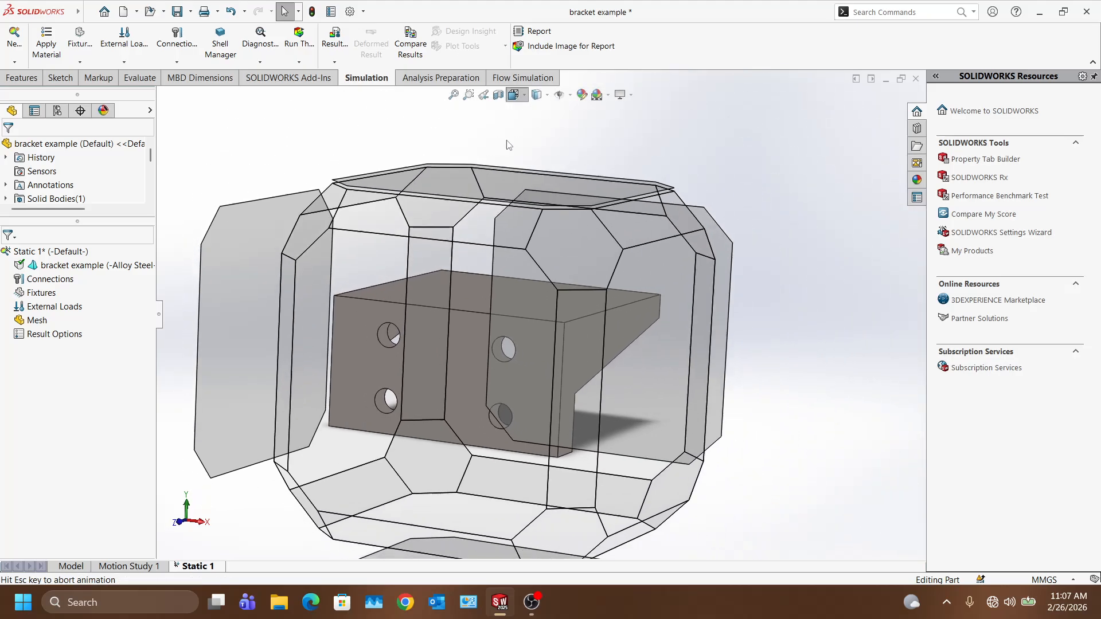
left_click(509, 395)
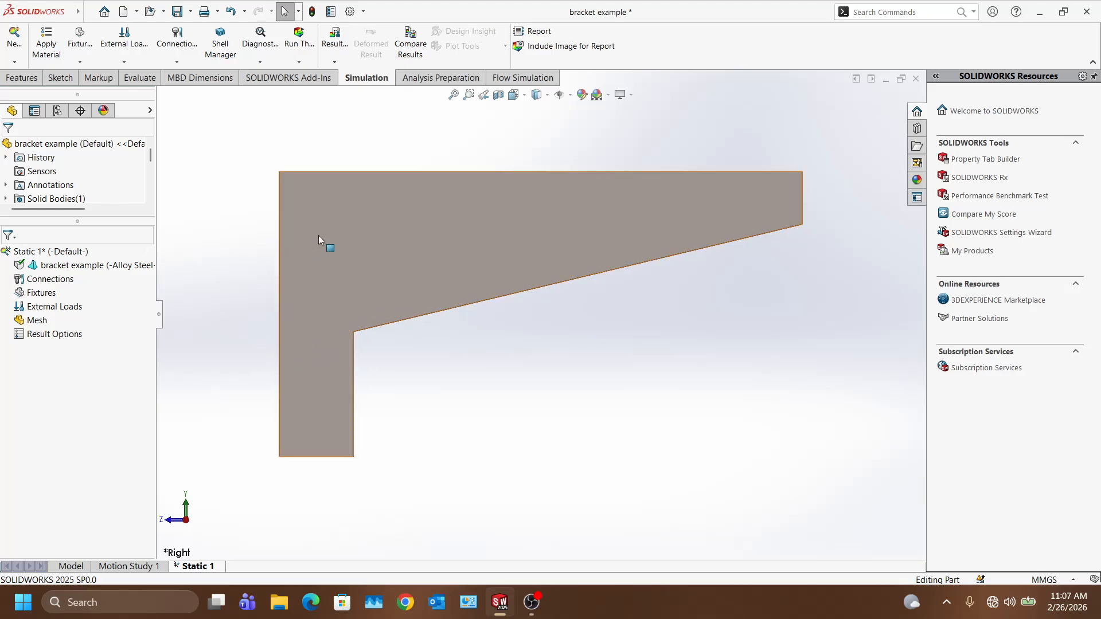
Step: Orbit to the holed back plate and show the Simulation Advisor fixtures guidance
scroll(294, 252, "up", 3)
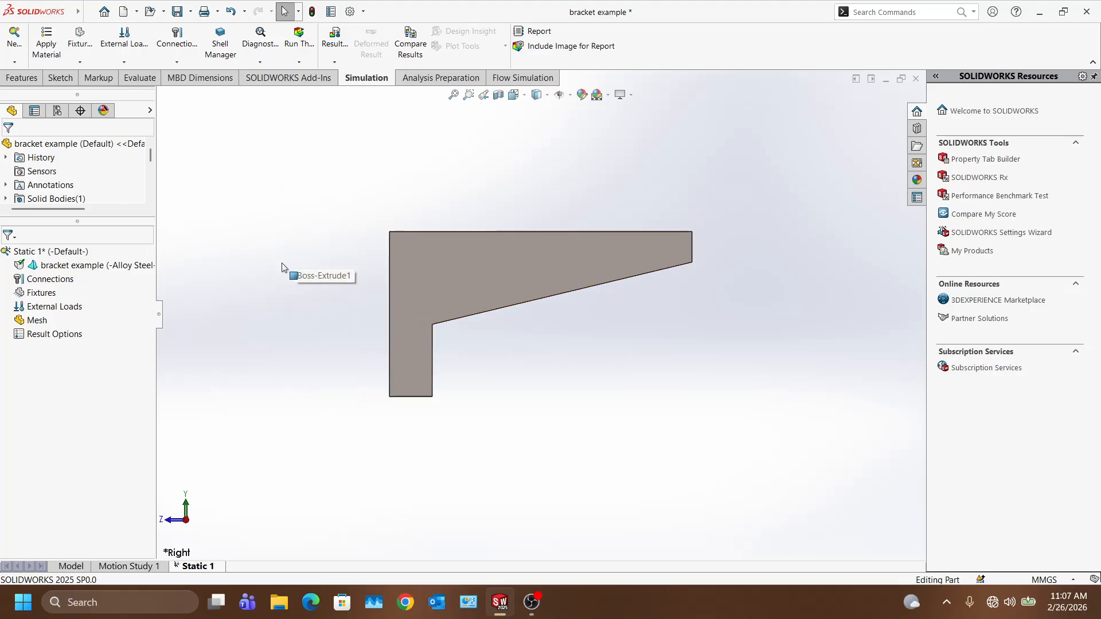
scroll(281, 261, "down", 3)
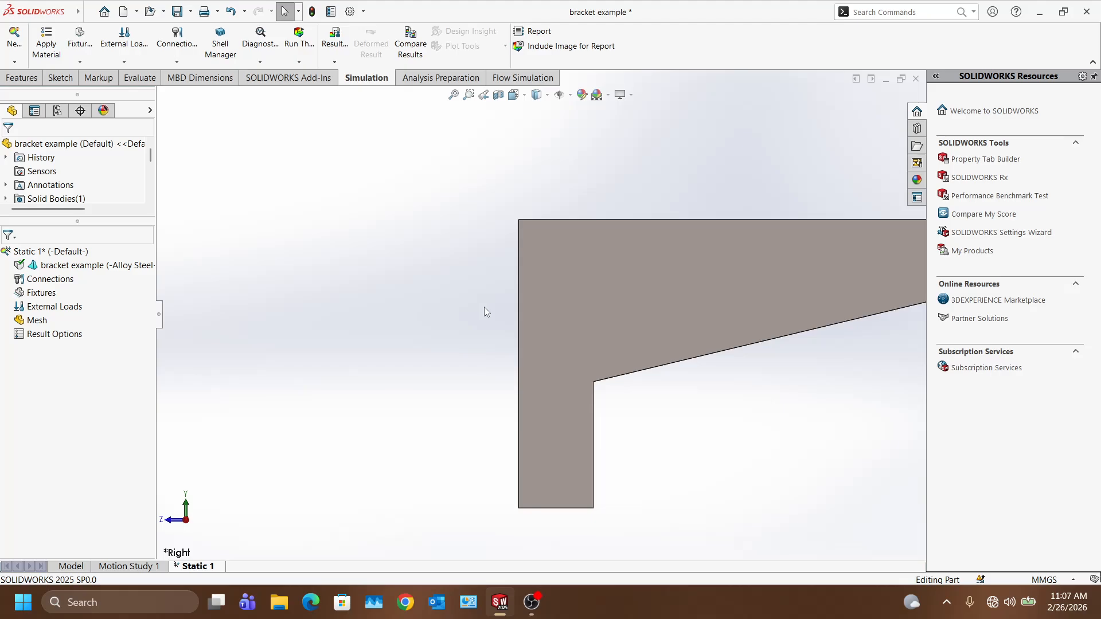
mouse_move(551, 339)
middle_mouse_down()
mouse_move(527, 340)
mouse_move(536, 347)
middle_mouse_up()
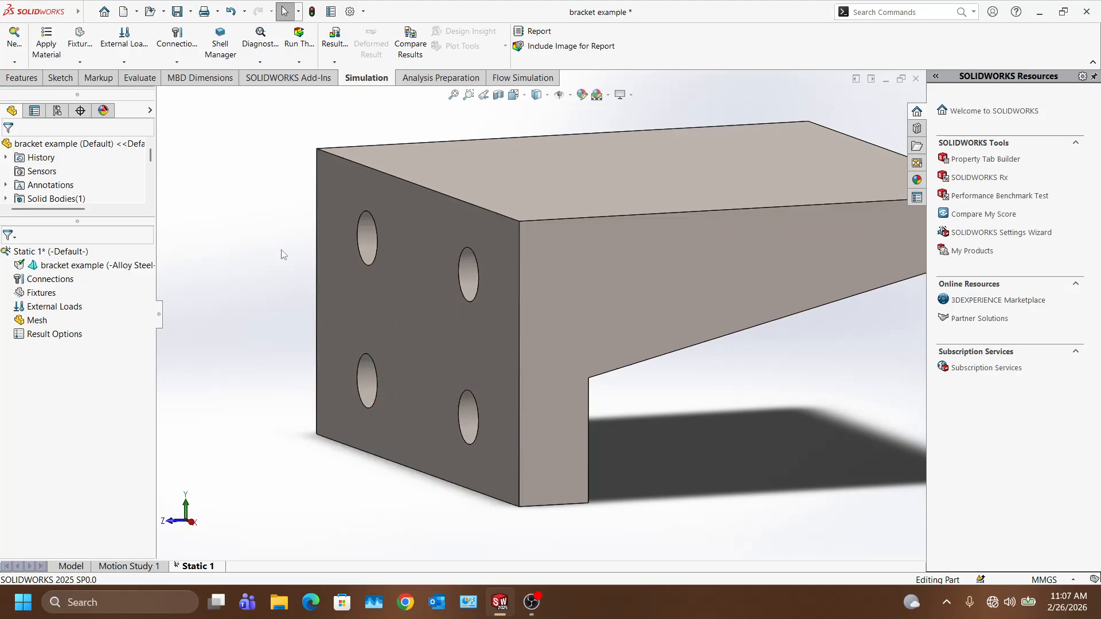
left_click(78, 50)
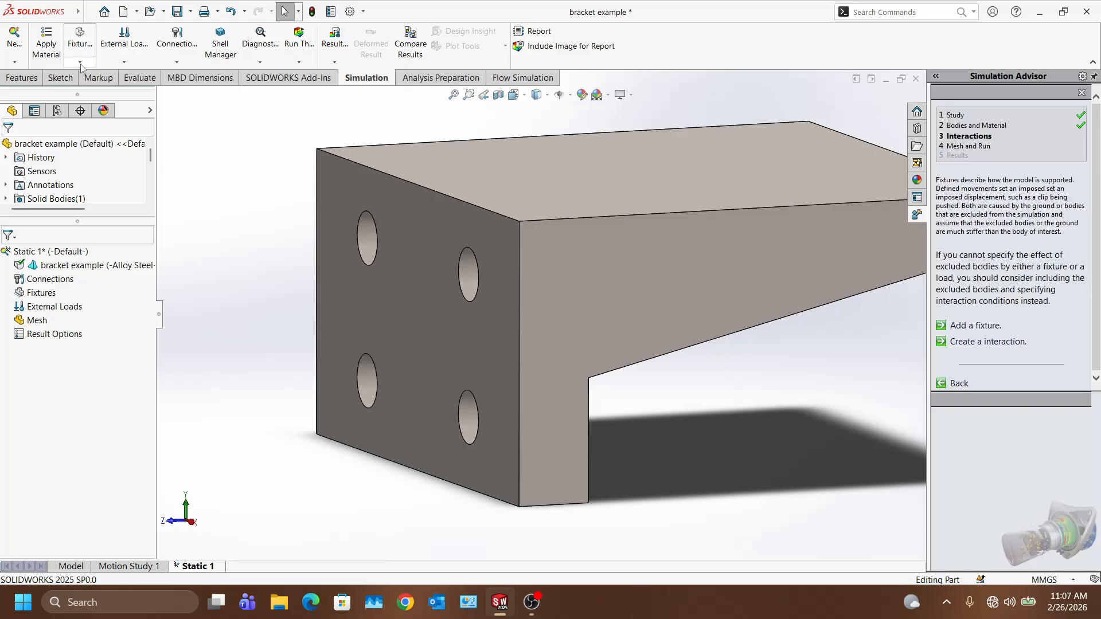
Step: Start a Fixed Geometry fixture and orbit so the holed plate faces forward
left_click(79, 61)
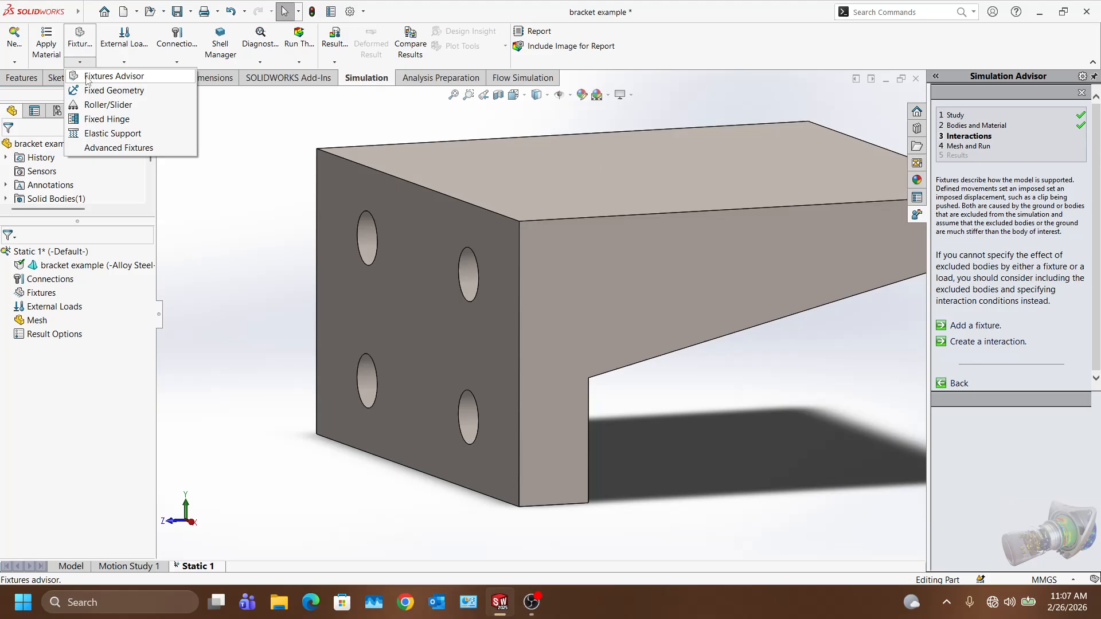
left_click(87, 76)
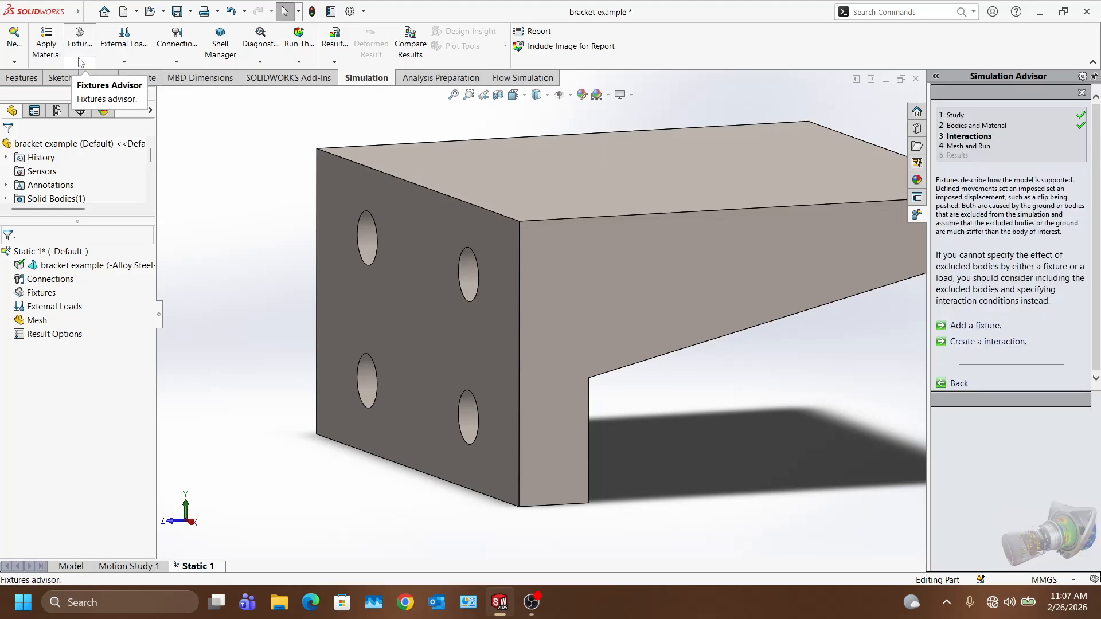
left_click(80, 64)
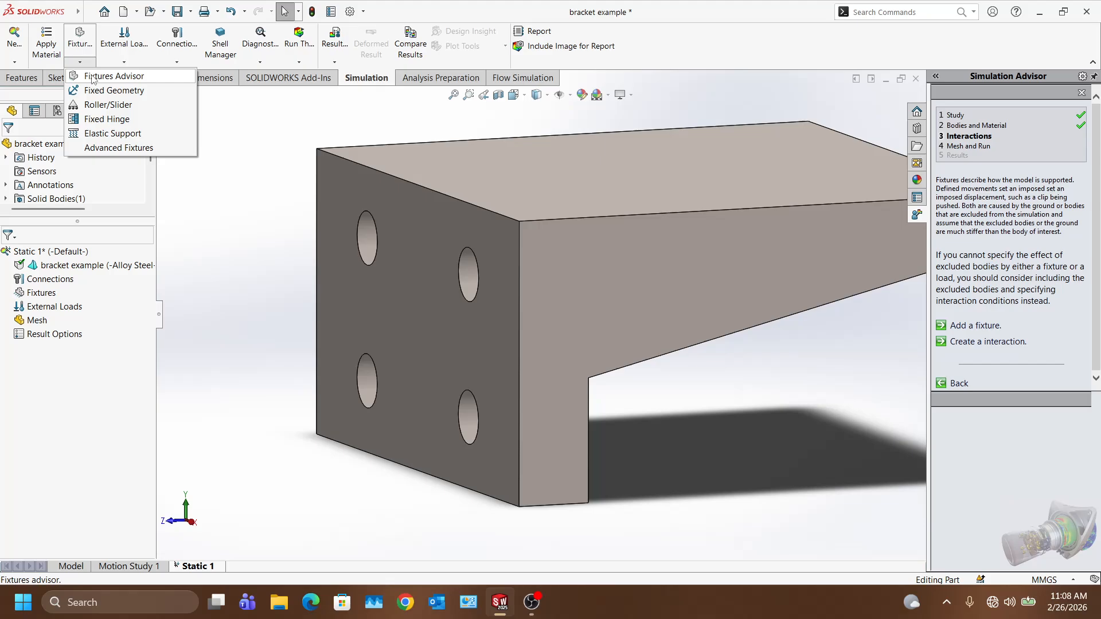
left_click(97, 92)
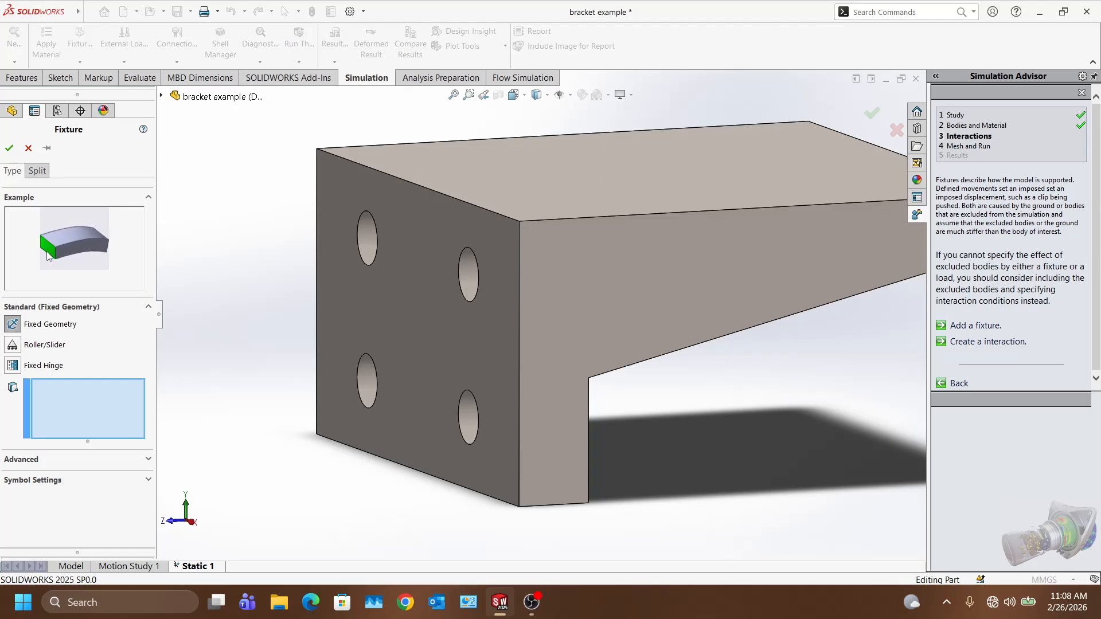
left_click(326, 191)
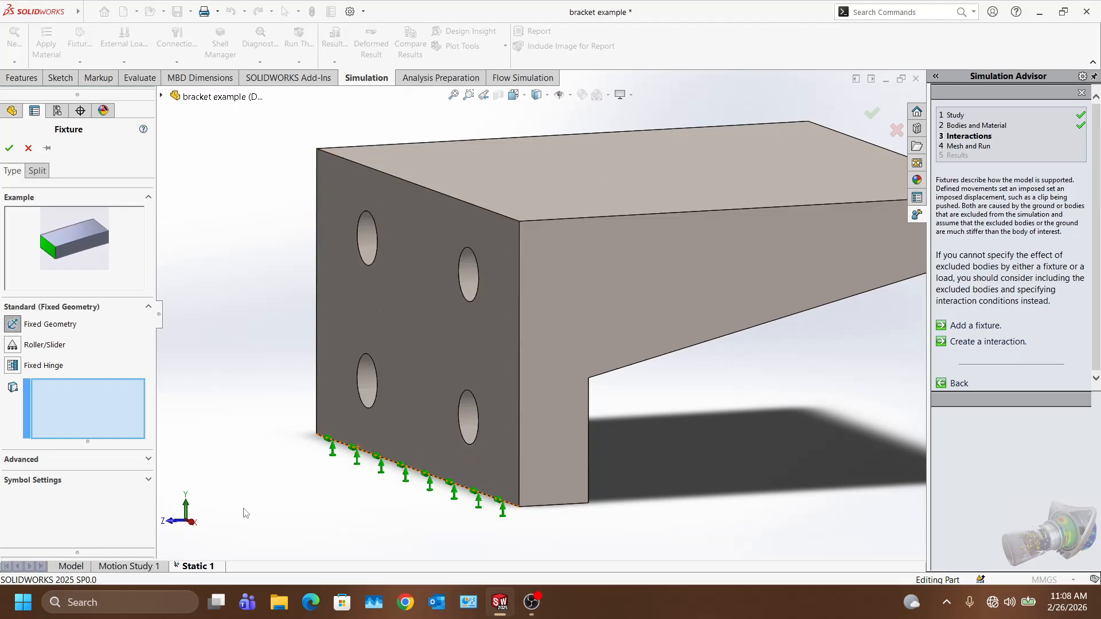
scroll(218, 213, "down", 2)
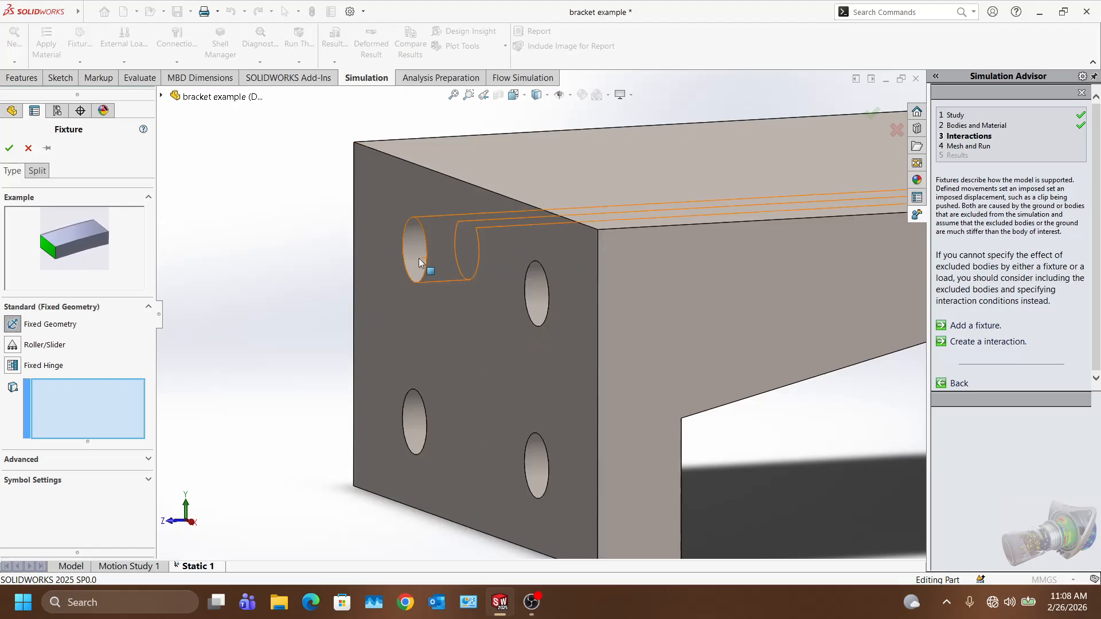
middle_click_drag(291, 331, 314, 332)
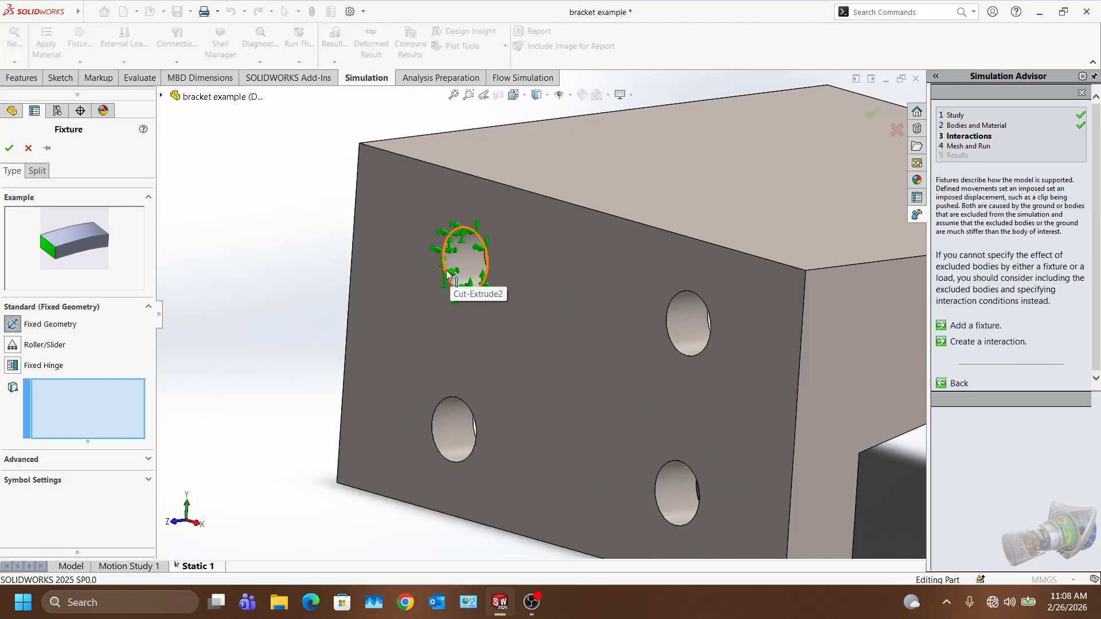
scroll(448, 272, "down", 5)
Step: Select the inner faces of all four mounting holes and confirm the Fixed-1 support
left_click(482, 268)
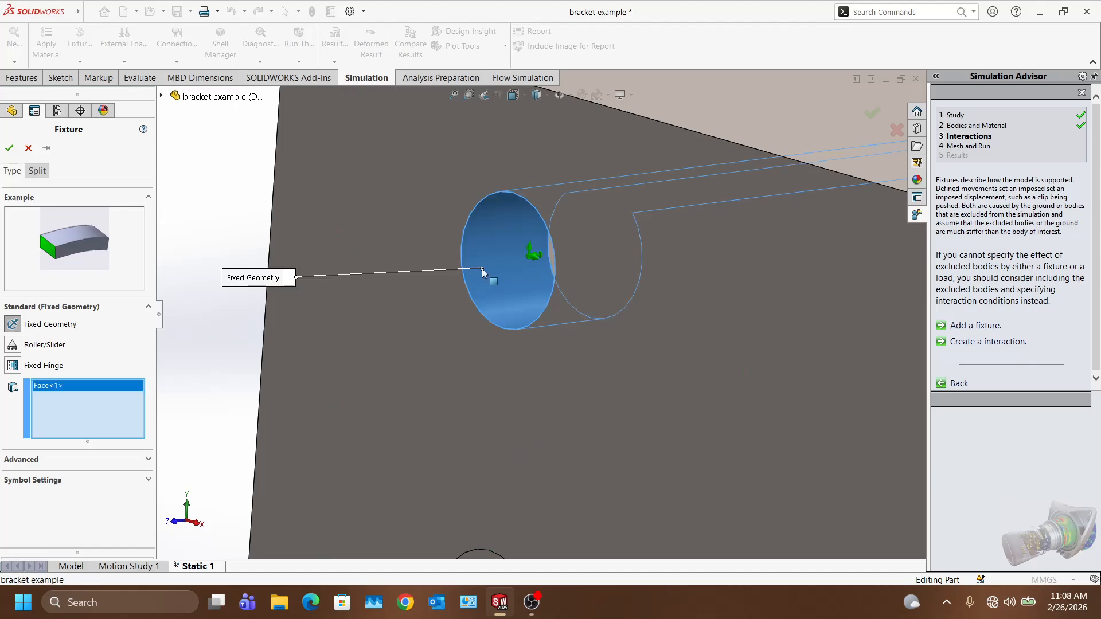
scroll(500, 314, "up", 5)
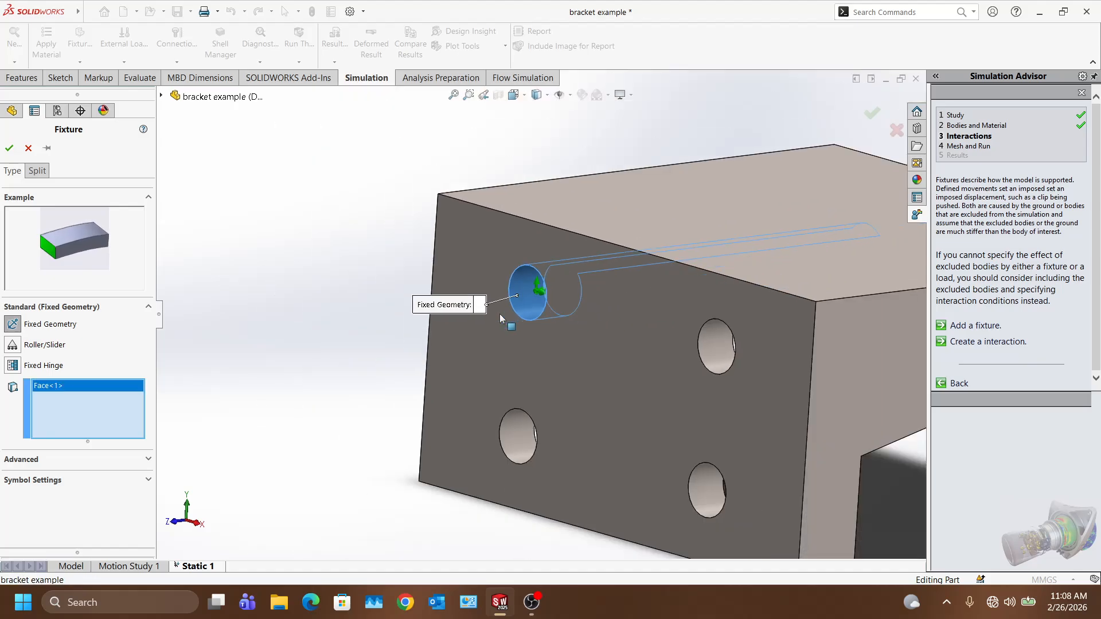
left_click(703, 357)
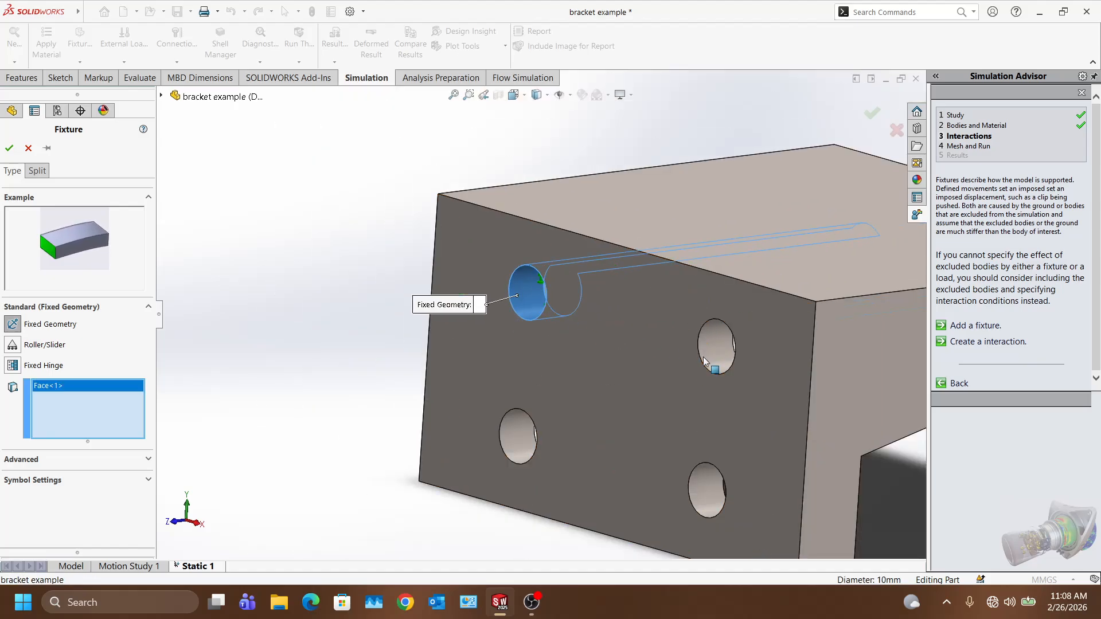
left_click(504, 438)
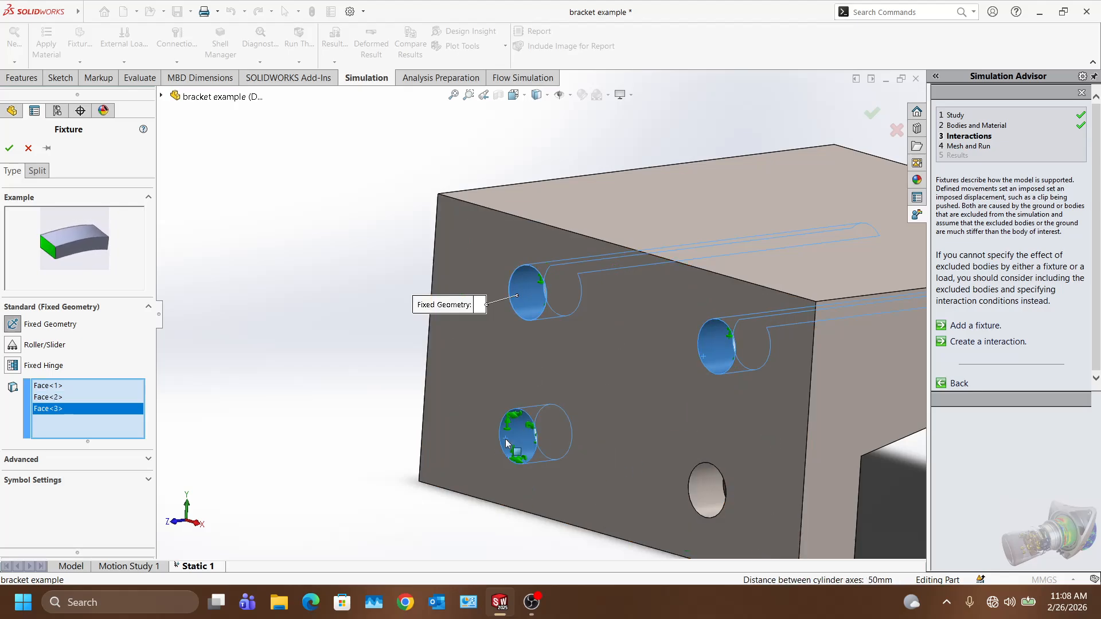
left_click(692, 496)
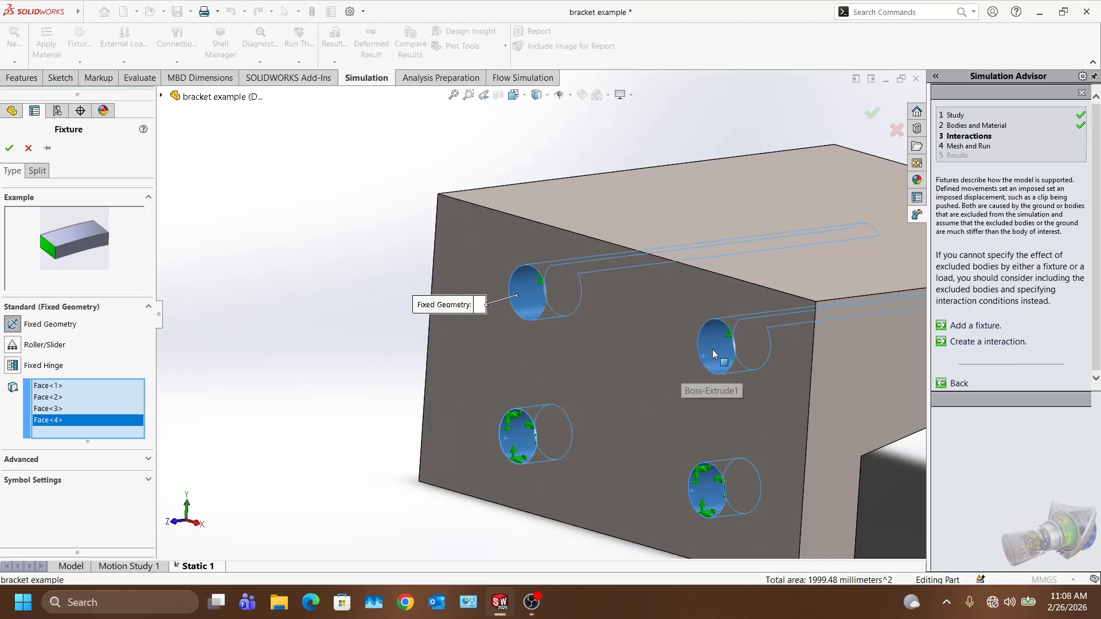
middle_click_drag(682, 386, 461, 401)
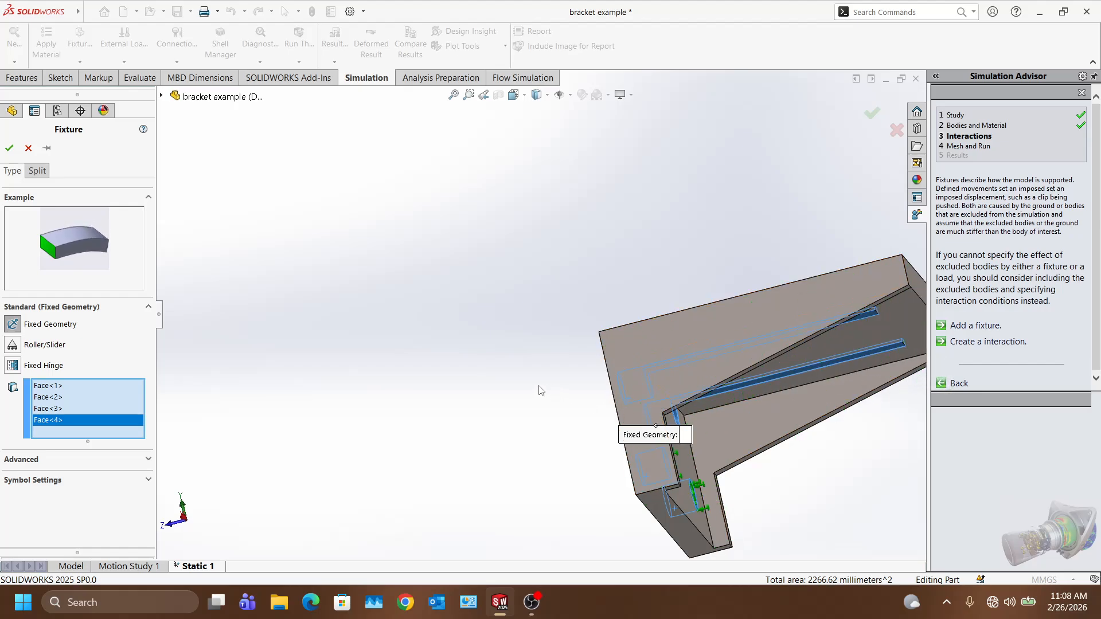
middle_click_drag(492, 383, 546, 439)
scroll(584, 537, "down", 2)
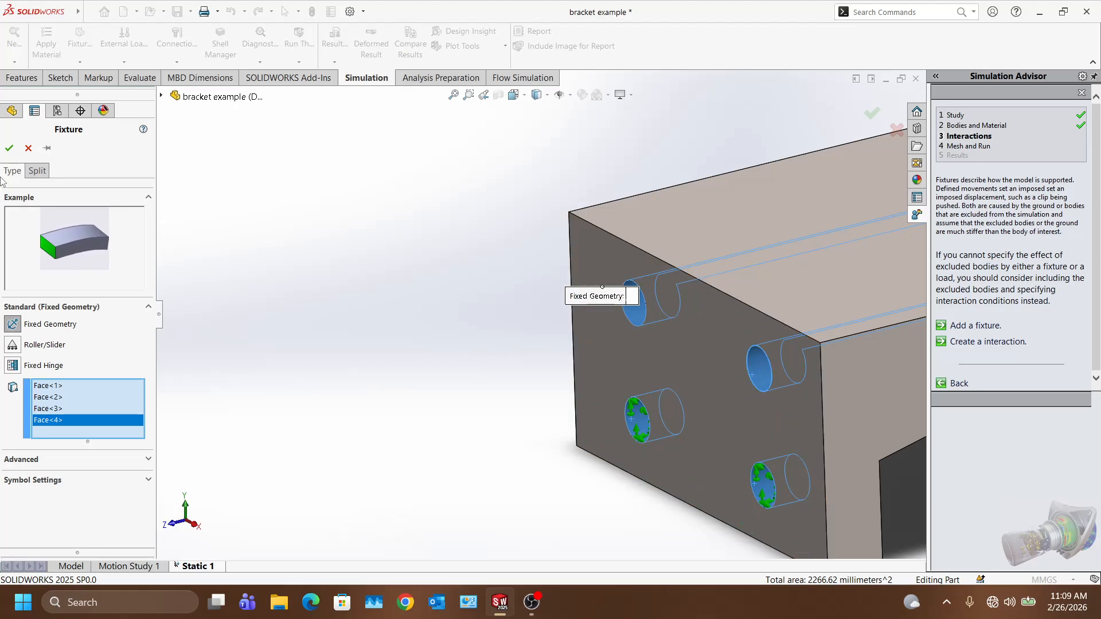
left_click(8, 149)
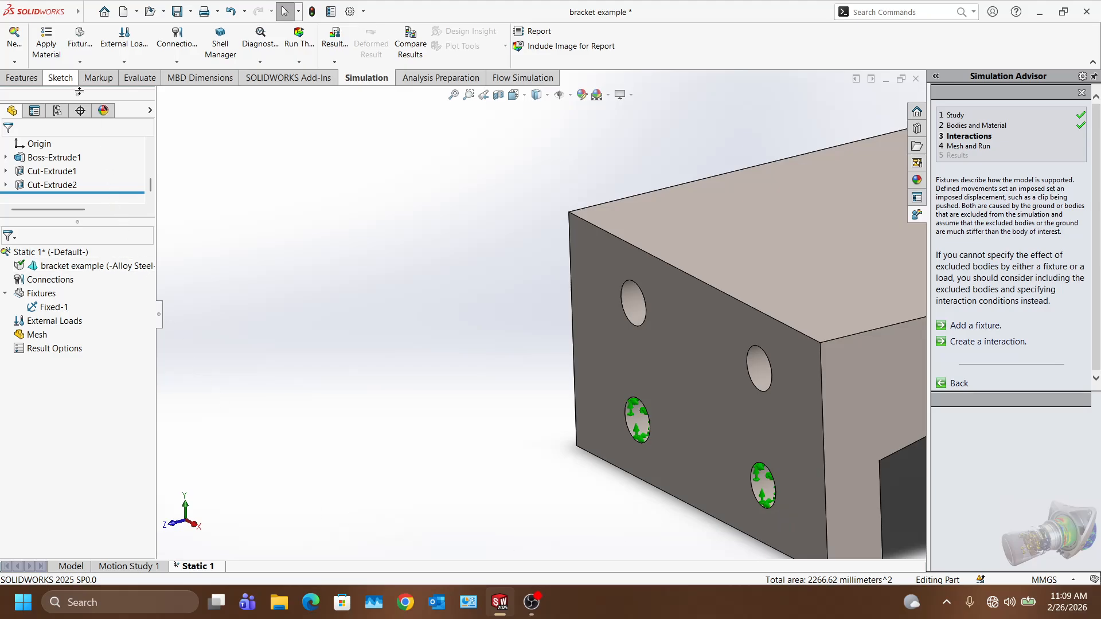
Step: Fit the whole bracket in view and open the External Loads list of load types
scroll(751, 391, "up", 3)
scroll(751, 392, "down", 3)
middle_click_drag(739, 402, 661, 284)
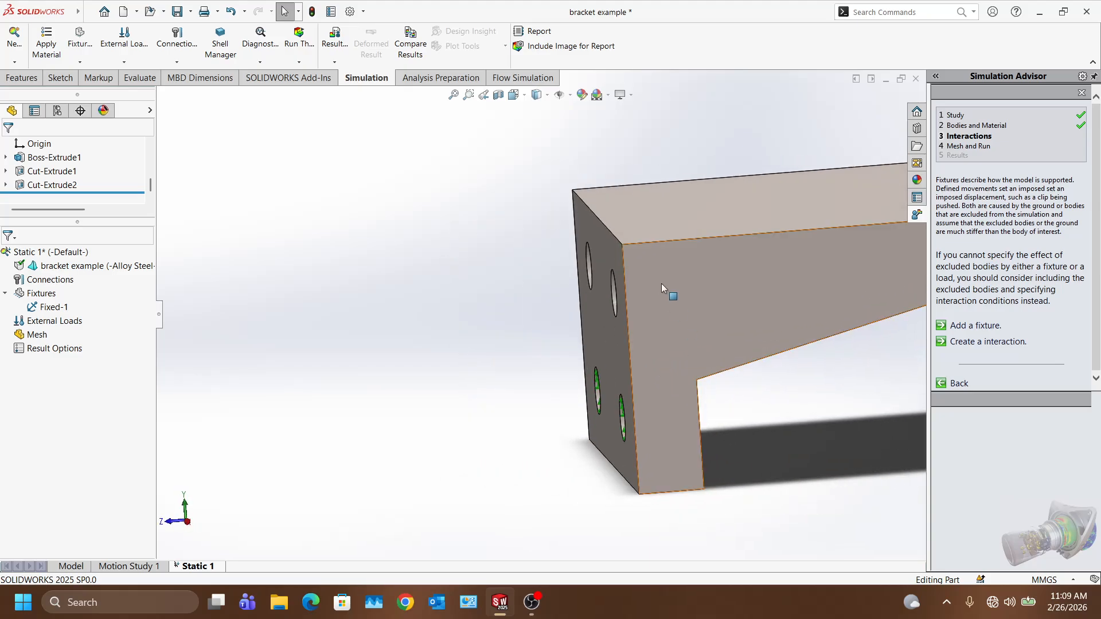
scroll(661, 284, "up", 3)
key("f")
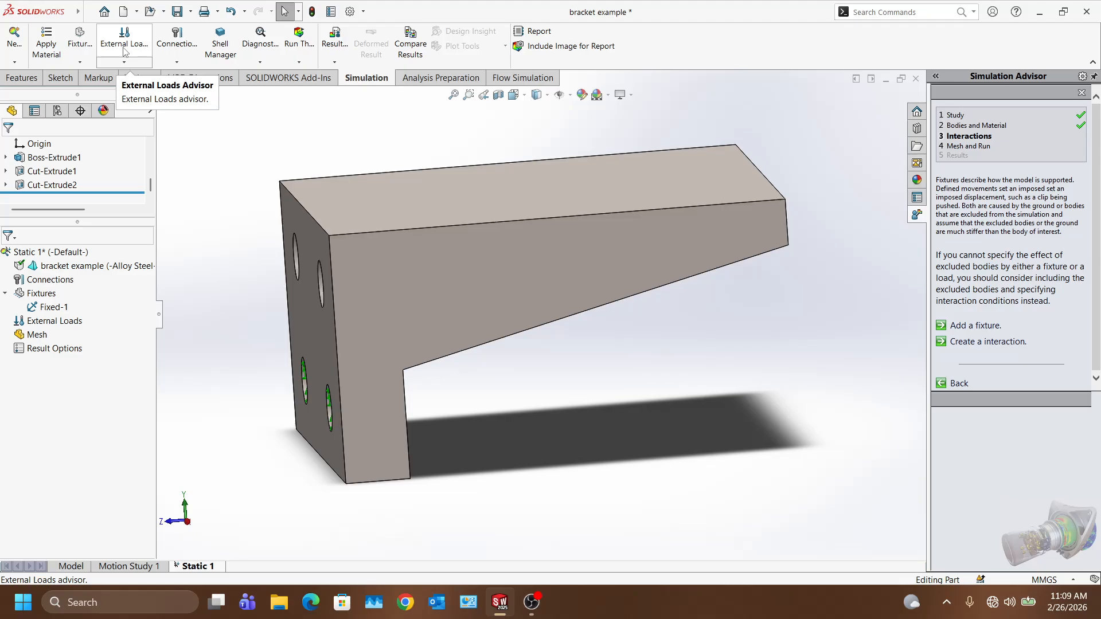
left_click(124, 50)
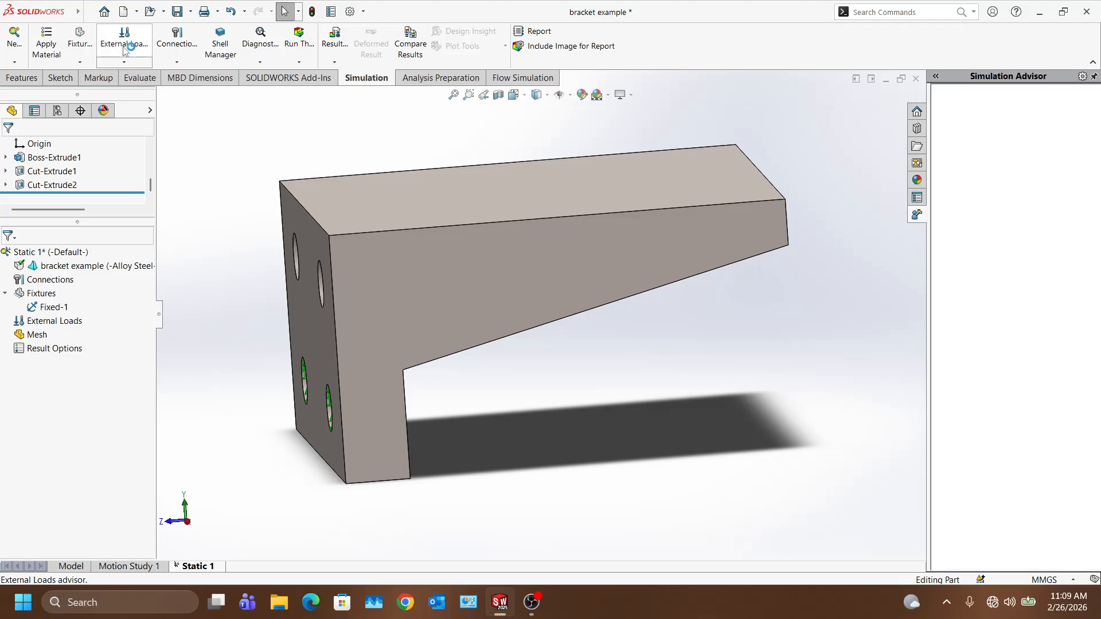
left_click(124, 63)
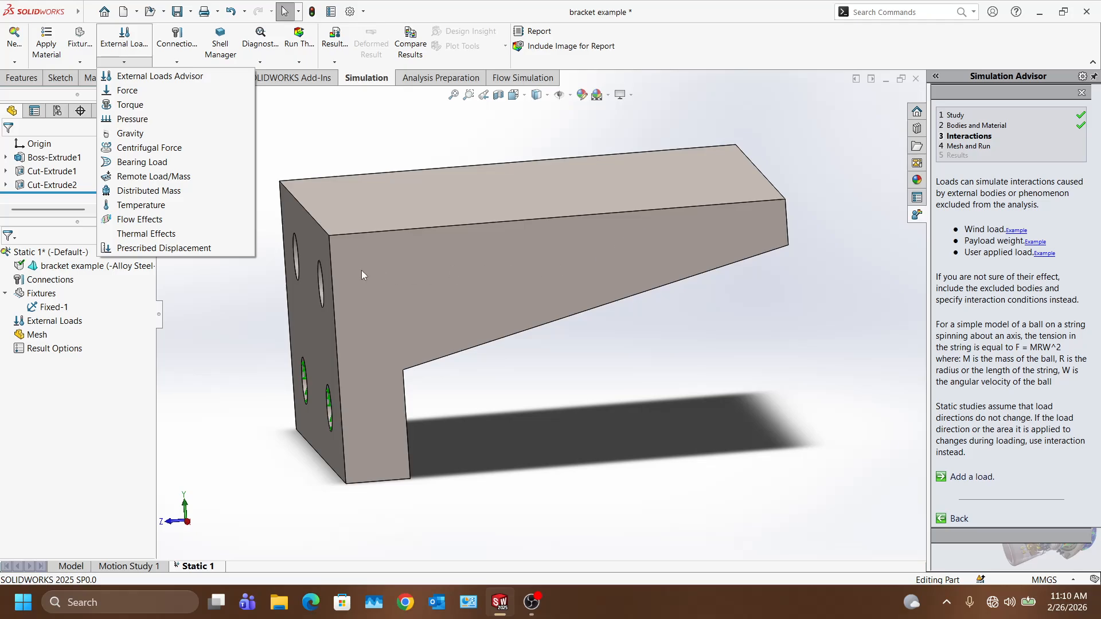
Step: Apply Force-1, a 500 N normal force pointing downward, on the bracket's top face
left_click(127, 90)
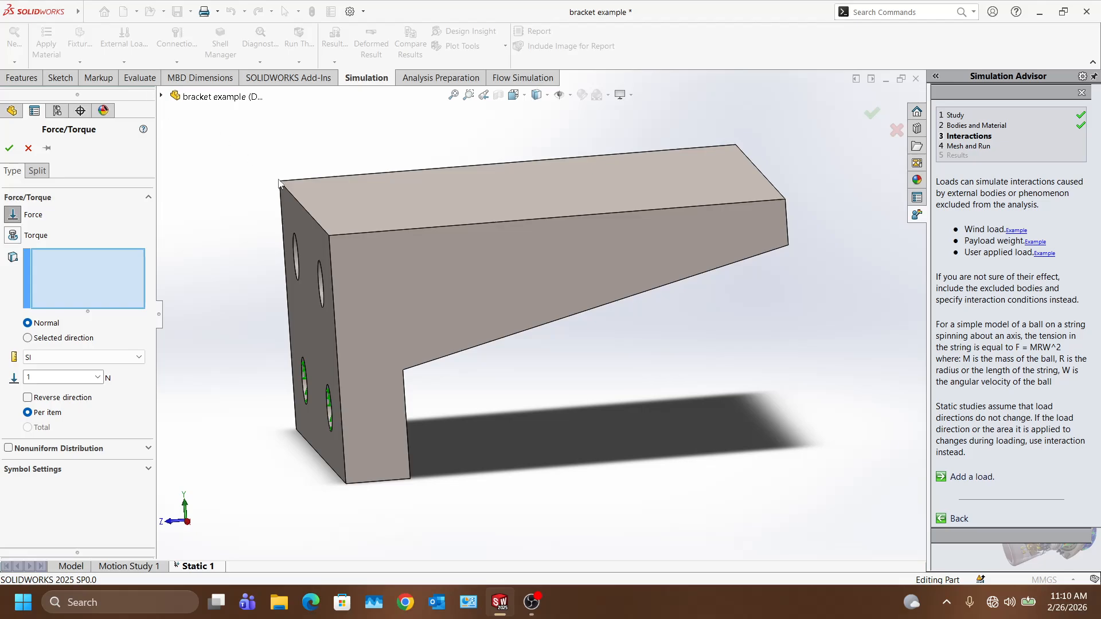
key("f")
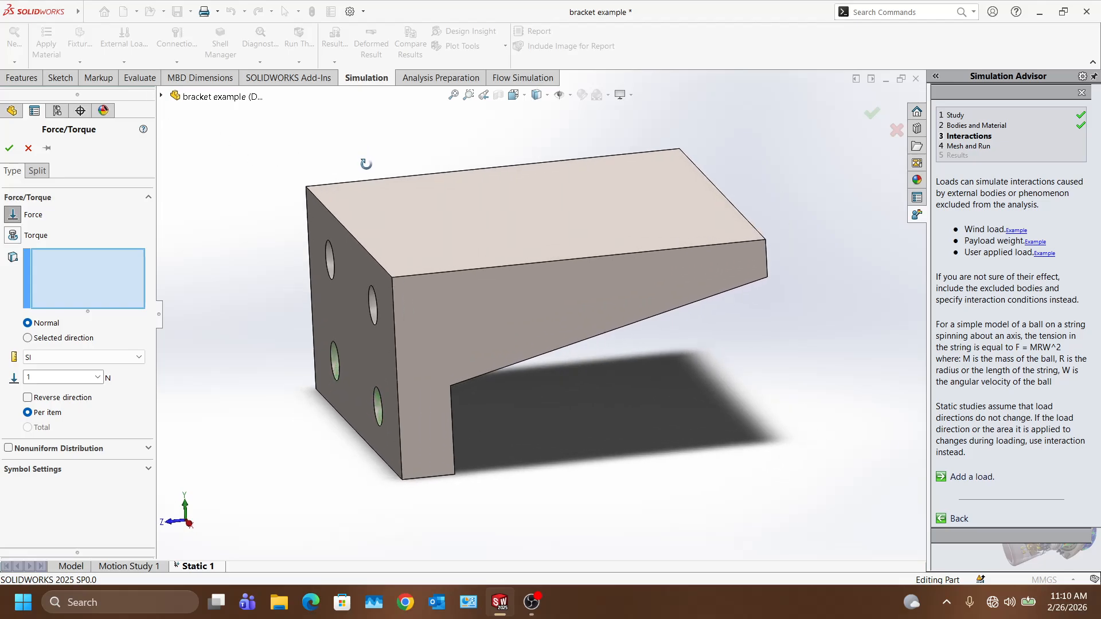
left_click(425, 206)
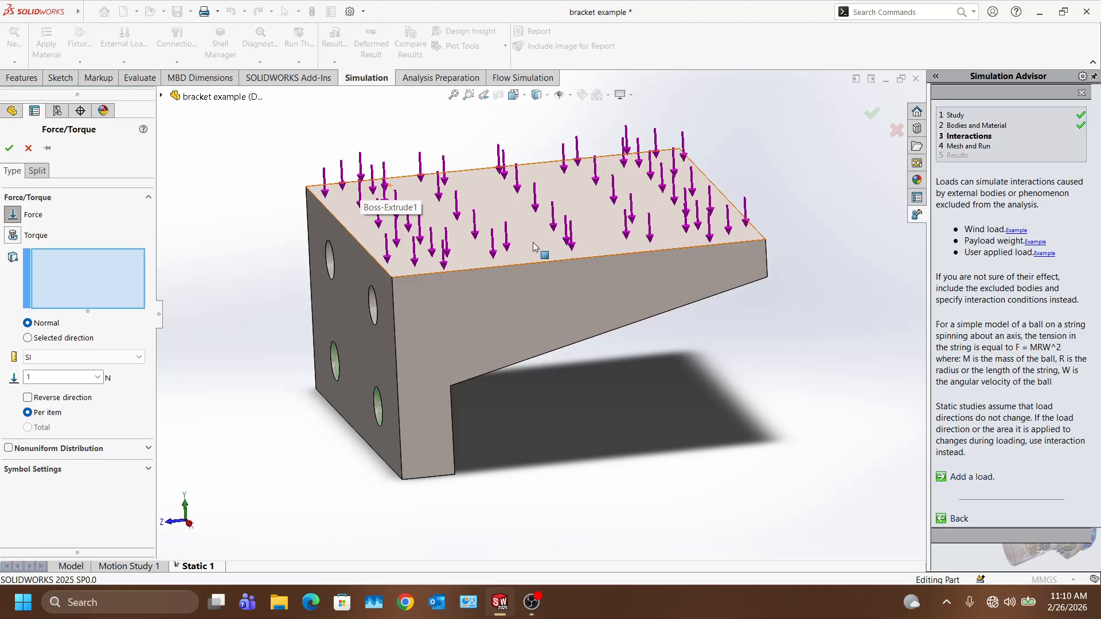
middle_click_drag(532, 242, 352, 278)
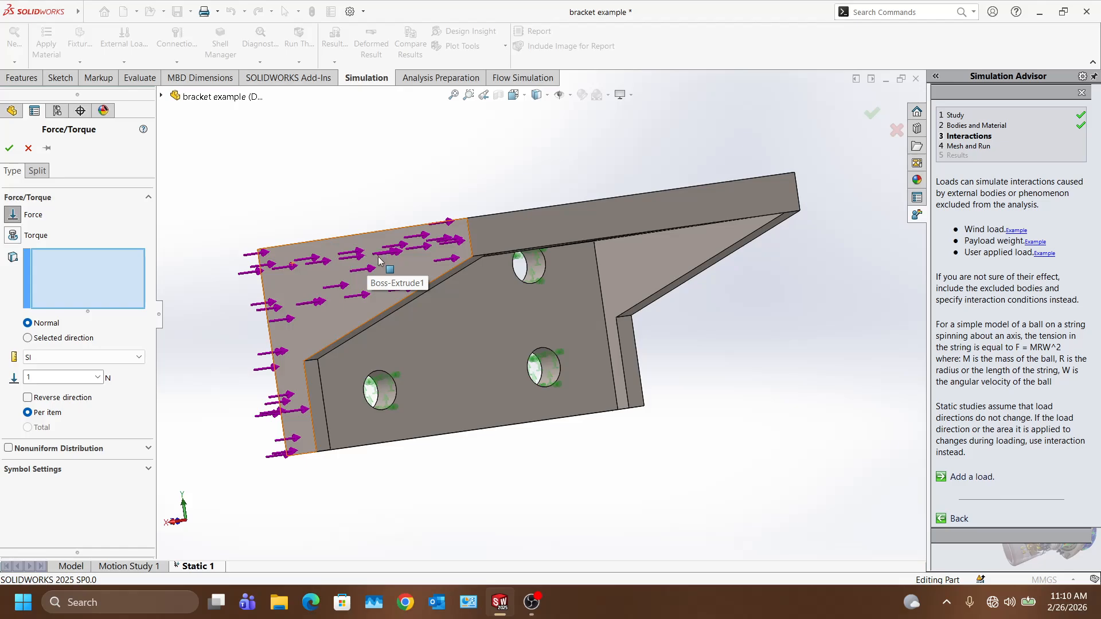
middle_click_drag(644, 544, 532, 178)
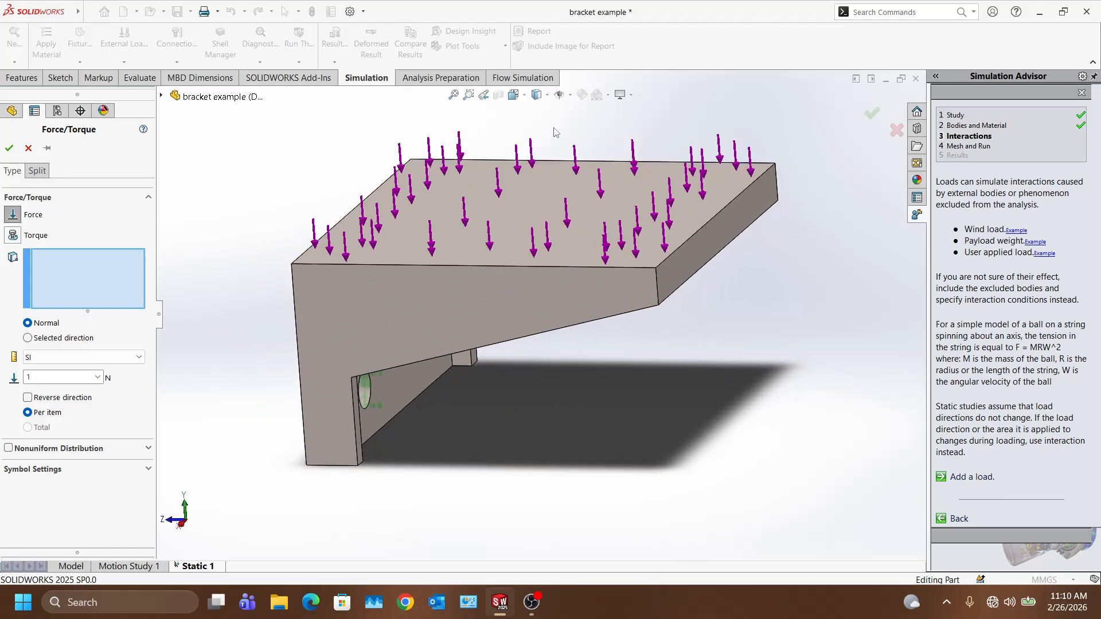
left_click(521, 197)
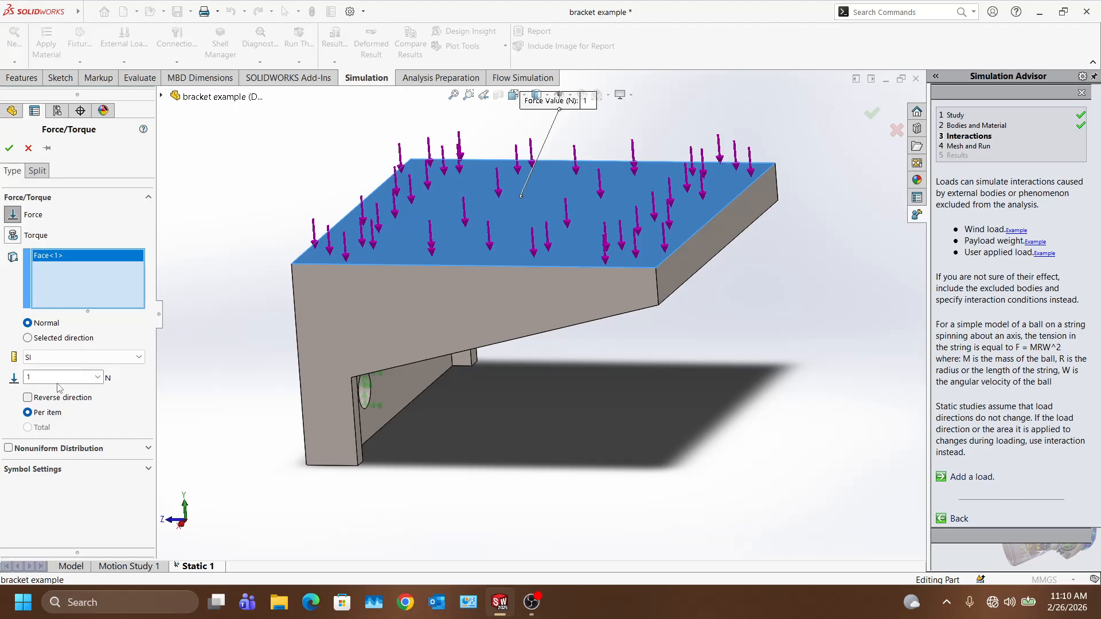
left_click(59, 378)
left_click(28, 398)
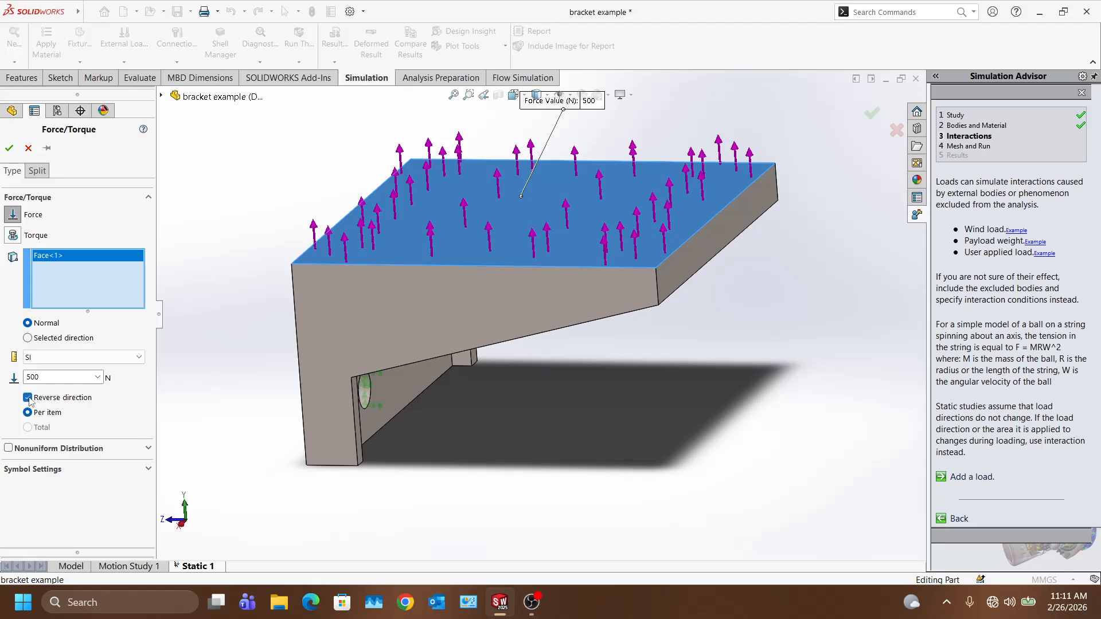
left_click(27, 397)
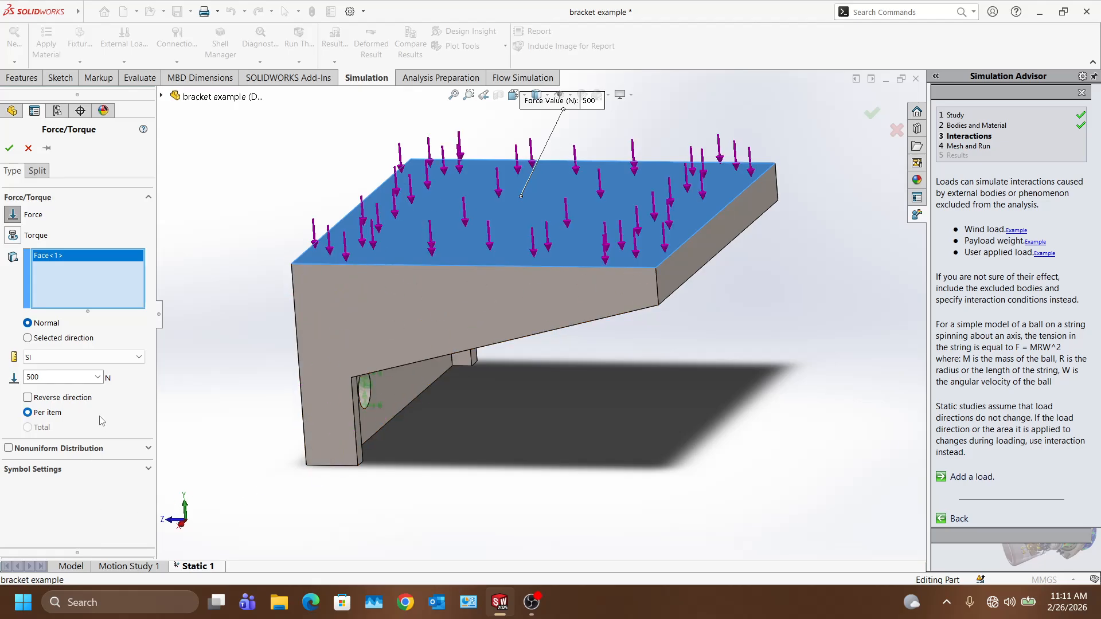
left_click(14, 152)
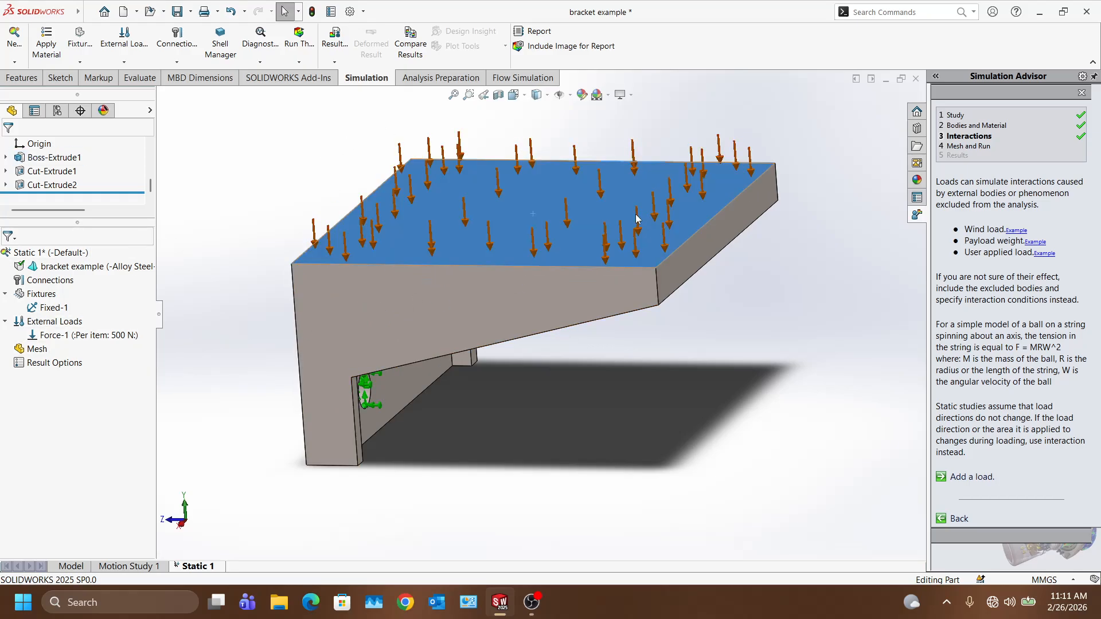
Step: Create the study mesh from the Mesh tree item at the default density
right_click(30, 354)
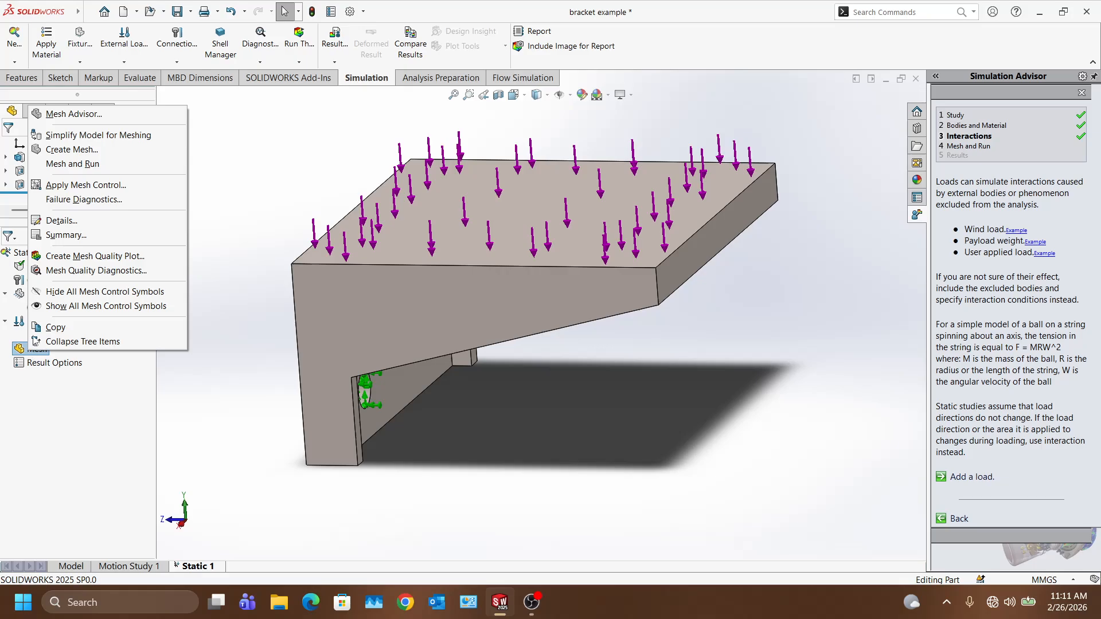
left_click(81, 149)
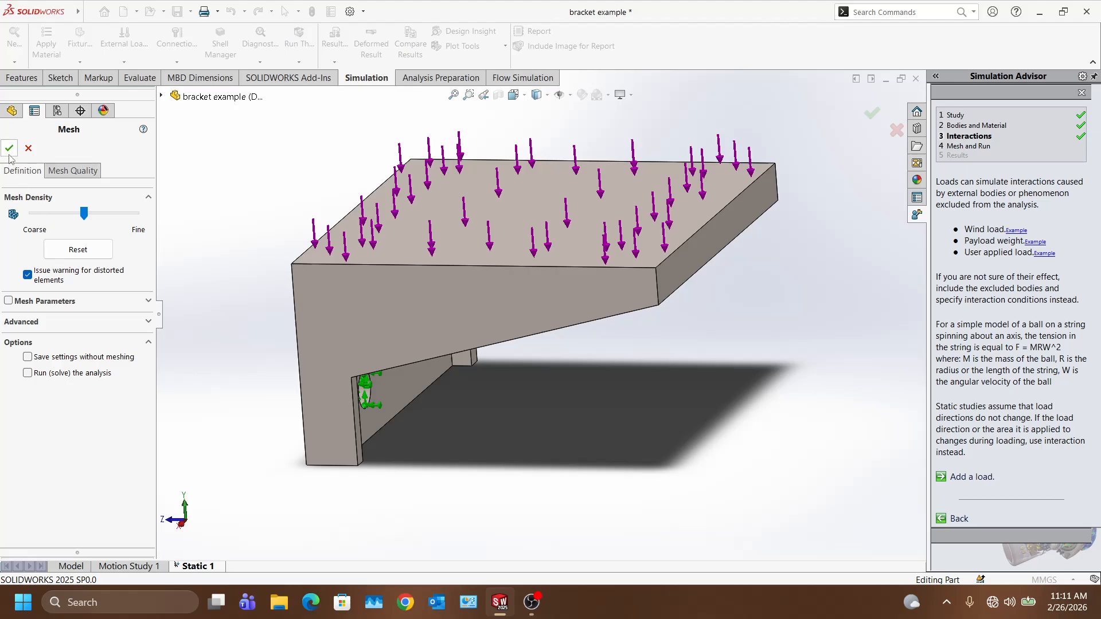
left_click(29, 148)
right_click(42, 354)
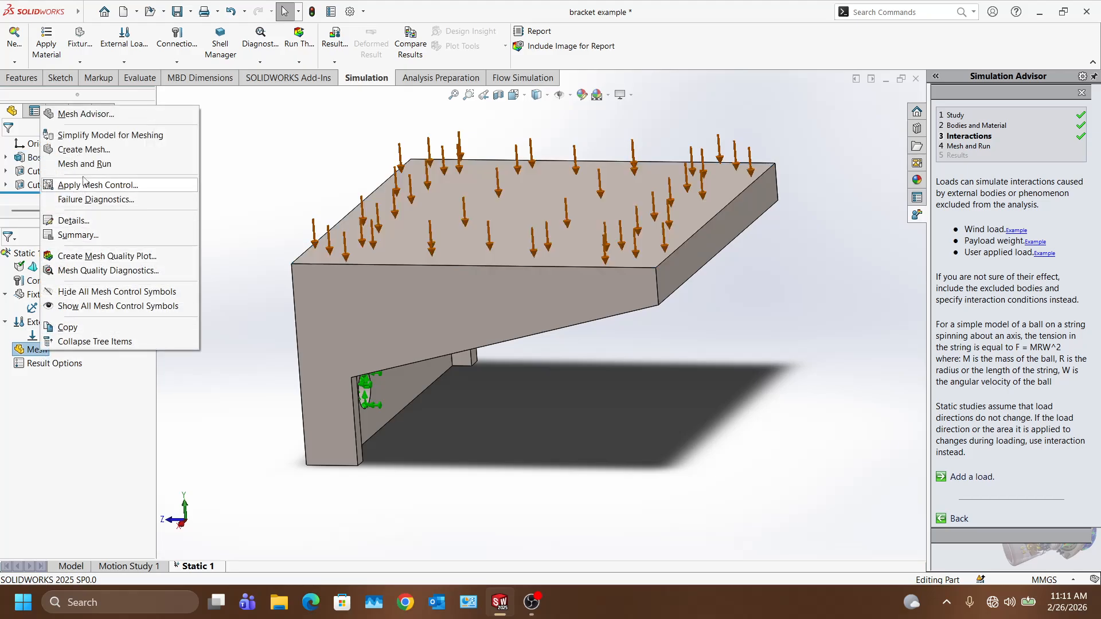
left_click(86, 149)
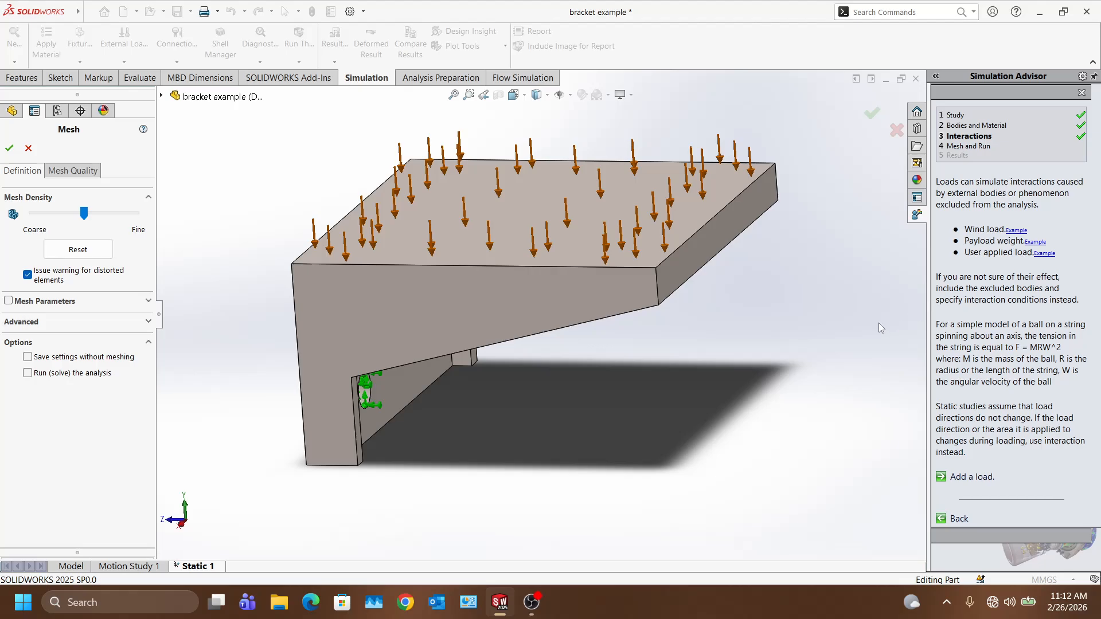
left_click(9, 148)
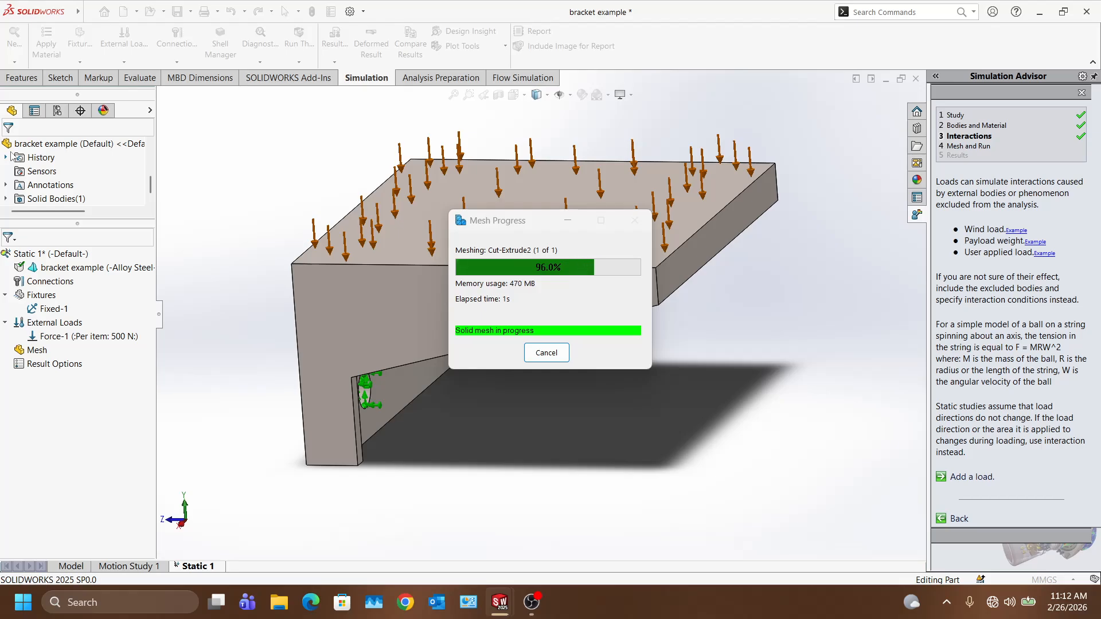
scroll(439, 264, "down", 5)
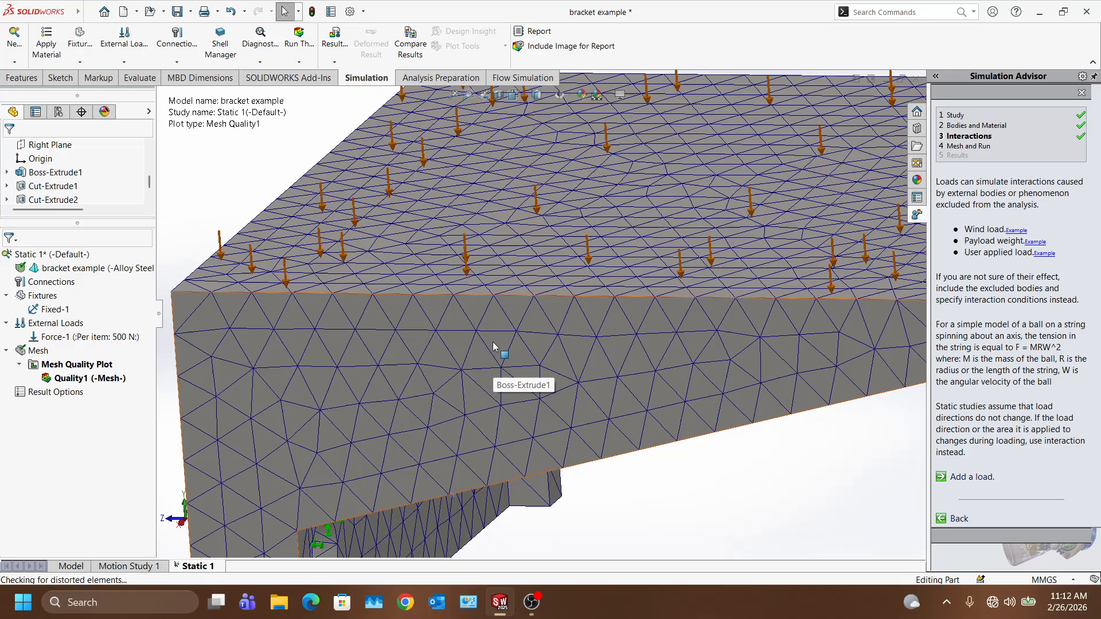
Step: Inspect the mesh from several angles, then run Static 1 to get stress, displacement and strain results
scroll(629, 293, "up", 2)
middle_click_drag(580, 294, 516, 301)
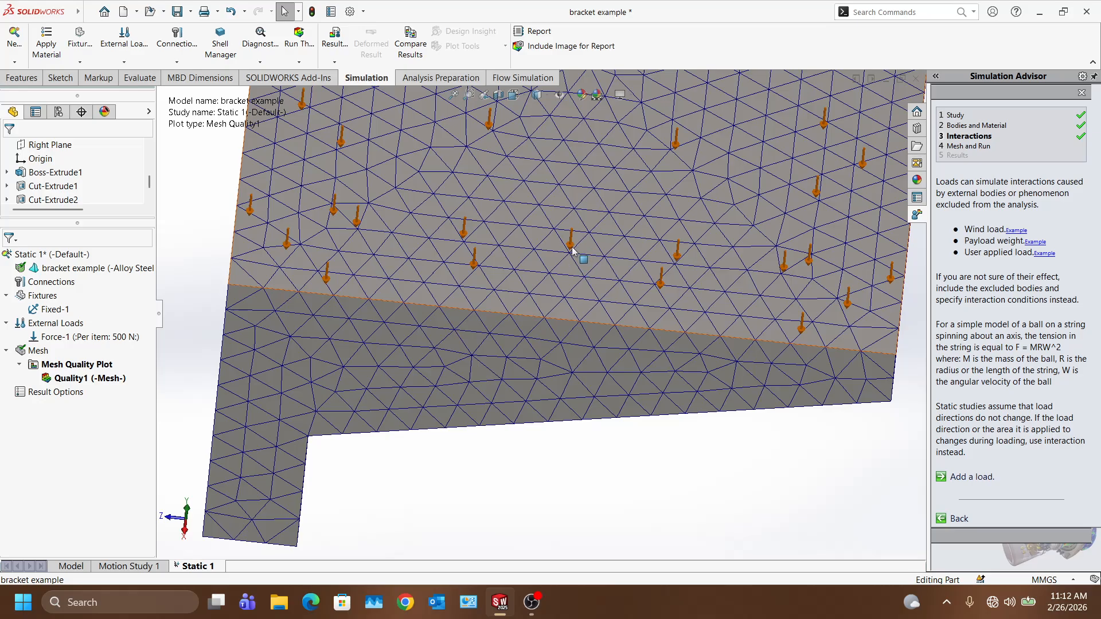
scroll(571, 309, "up", 2)
middle_click_drag(562, 304, 590, 270)
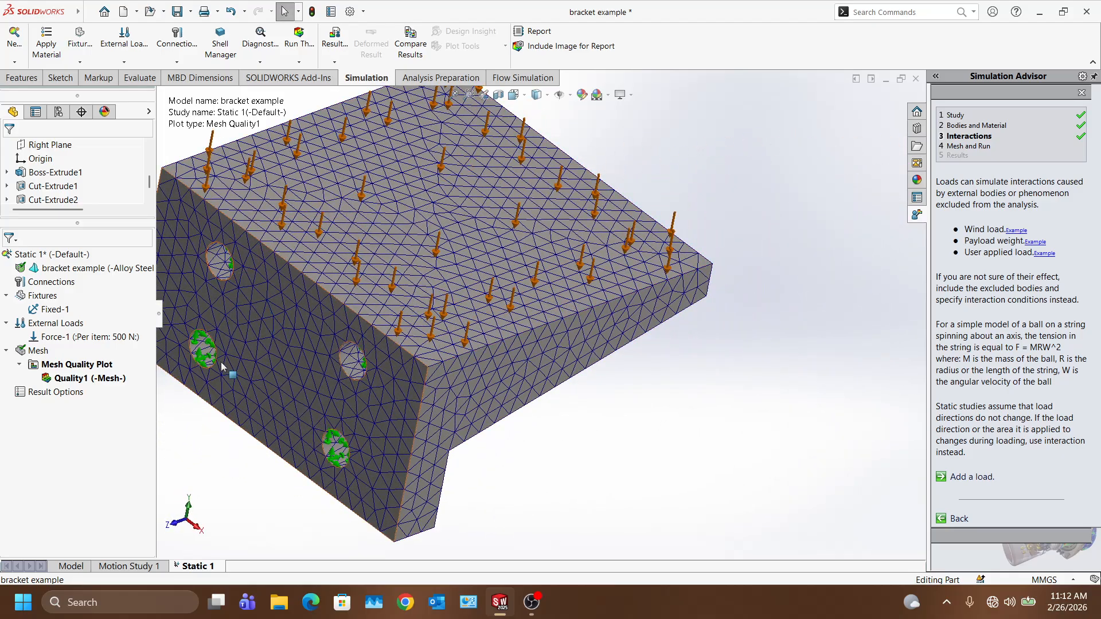
middle_click_drag(395, 411, 505, 444)
scroll(488, 367, "down", 5)
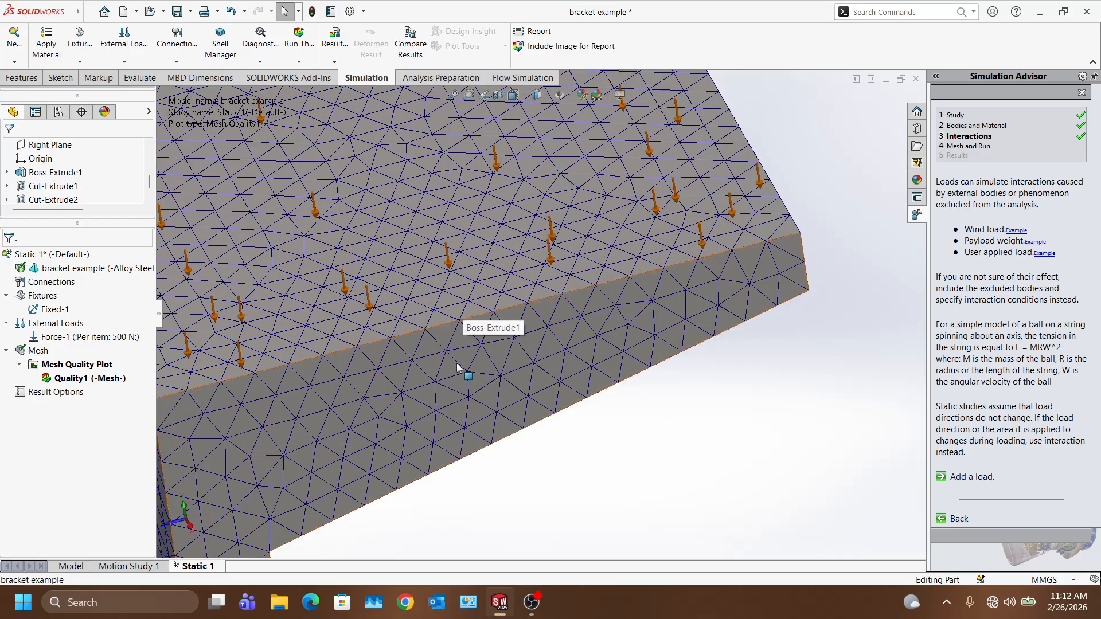
scroll(431, 390, "up", 3)
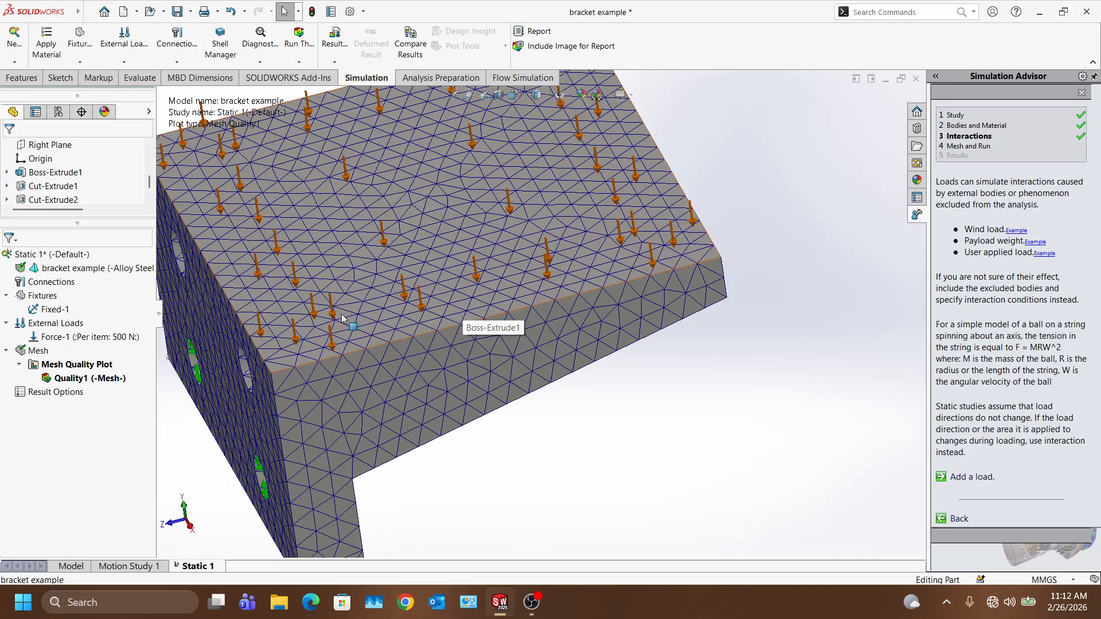
scroll(343, 317, "down", 2)
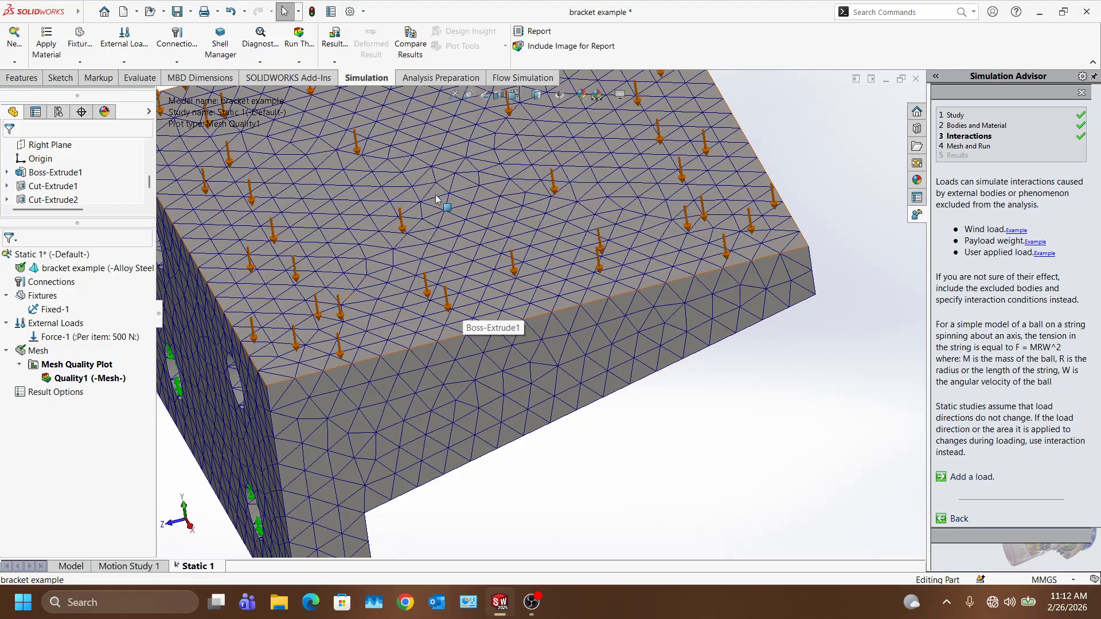
scroll(441, 198, "down", 3)
scroll(400, 301, "up", 5)
middle_click_drag(402, 331, 361, 372)
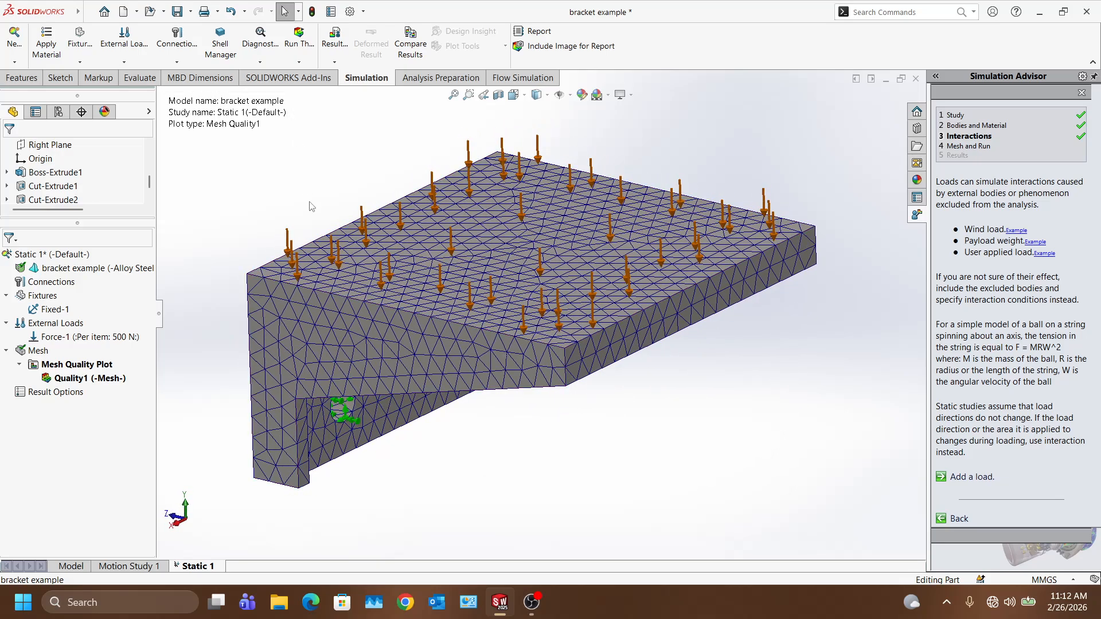
left_click(304, 54)
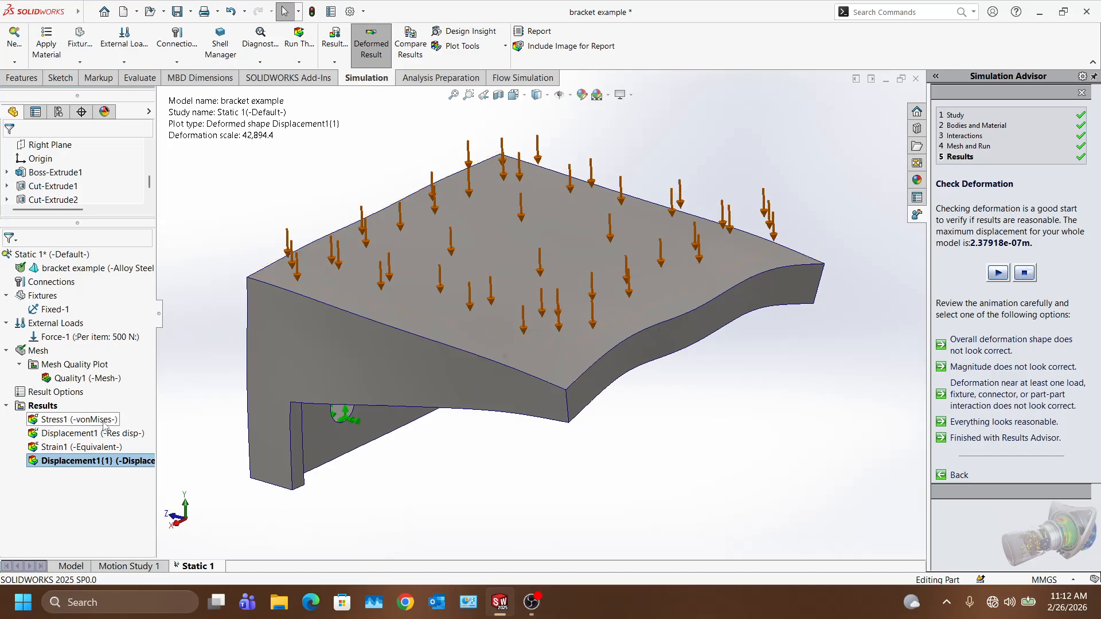
Step: Show the Stress1 von Mises plot and set its deformed shape to true scale
left_click(62, 421)
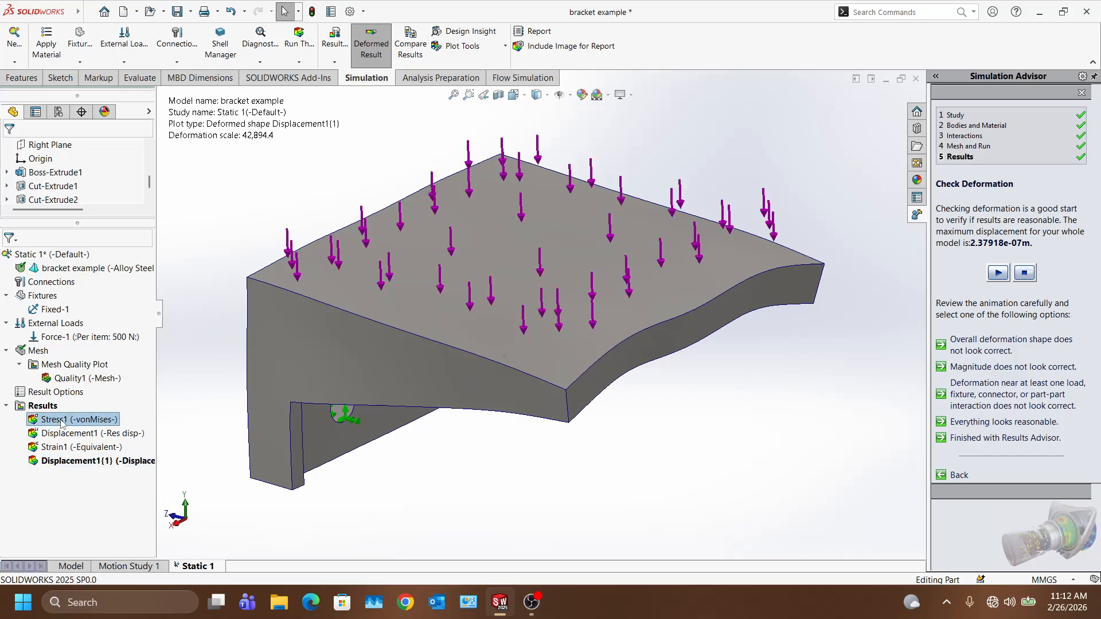
double_click(62, 421)
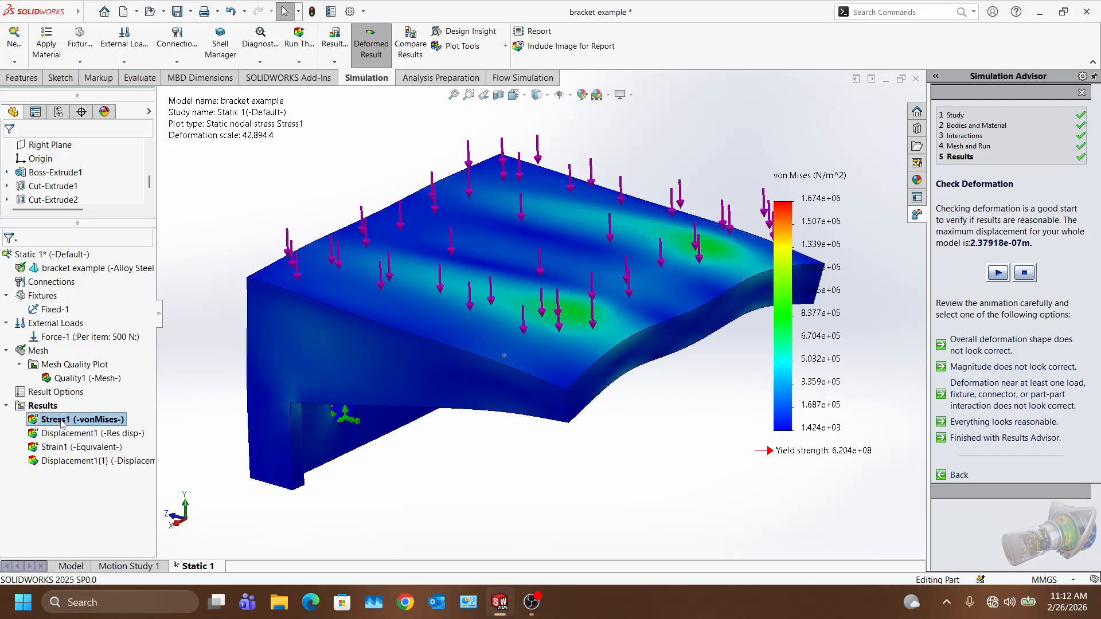
middle_click_drag(424, 275, 456, 340)
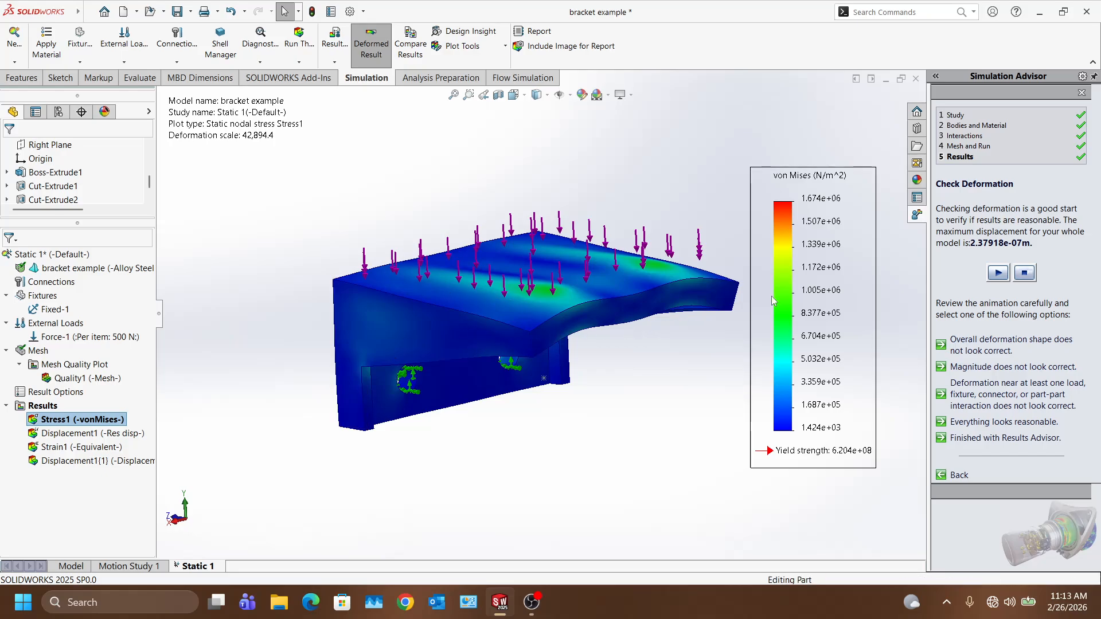
double_click(788, 302)
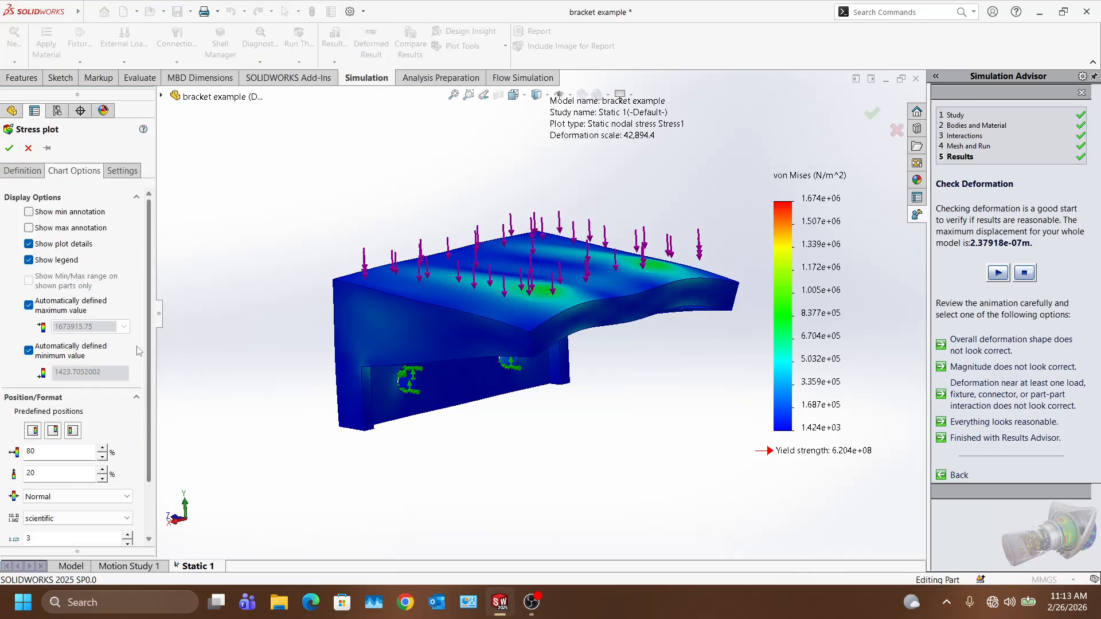
left_click(22, 171)
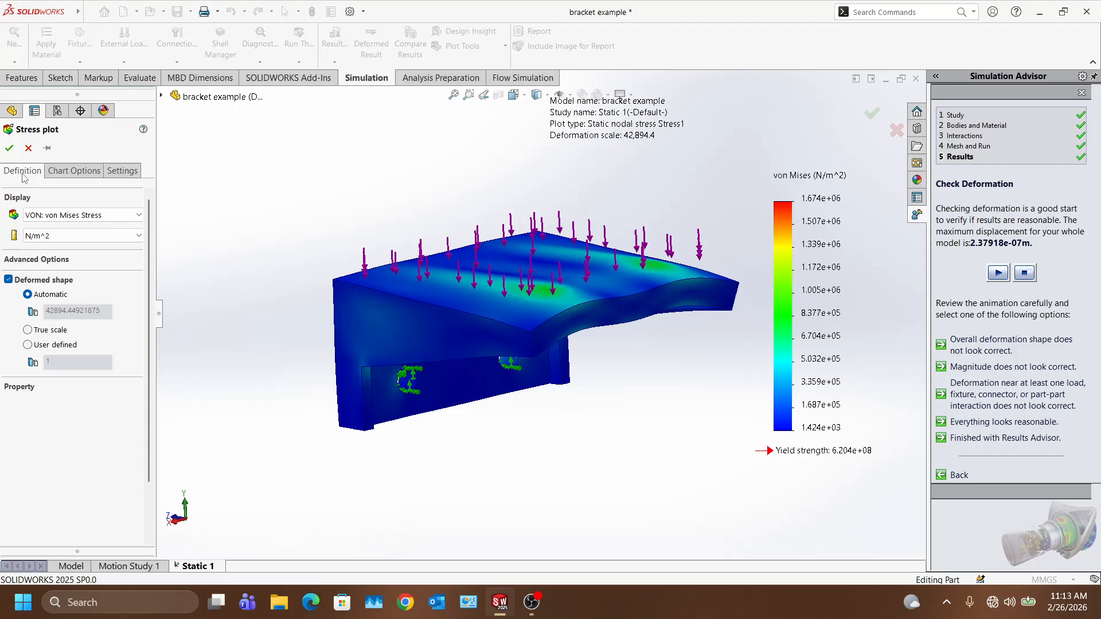
left_click(27, 331)
left_click(8, 150)
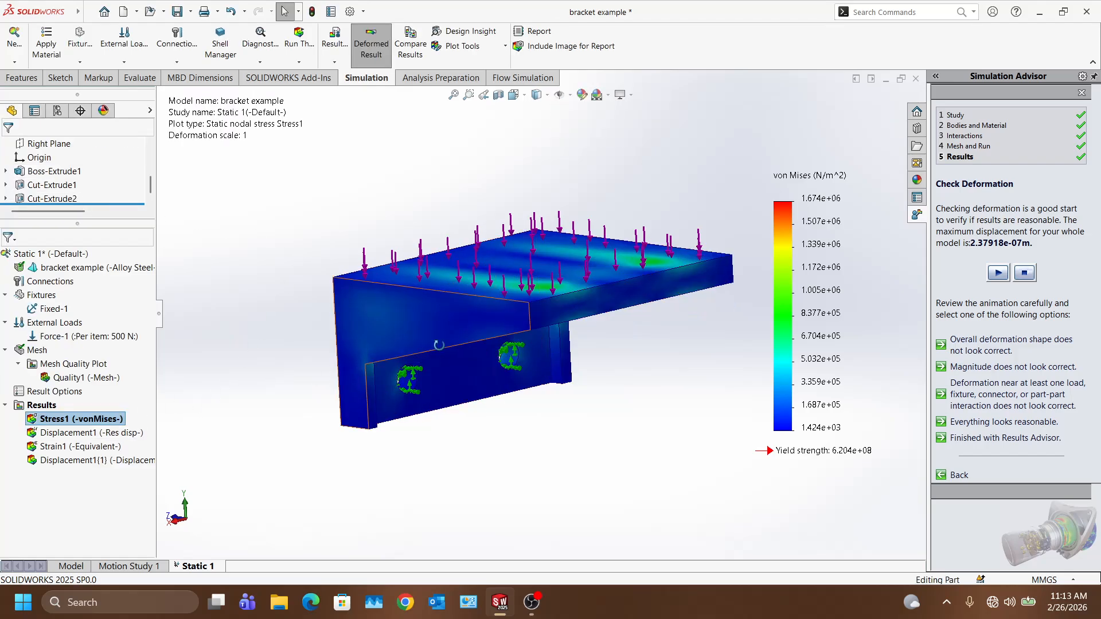
middle_click_drag(401, 344, 445, 357)
Step: Animate the von Mises stress plot and orbit to inspect the bracket's top and sides
right_click(89, 421)
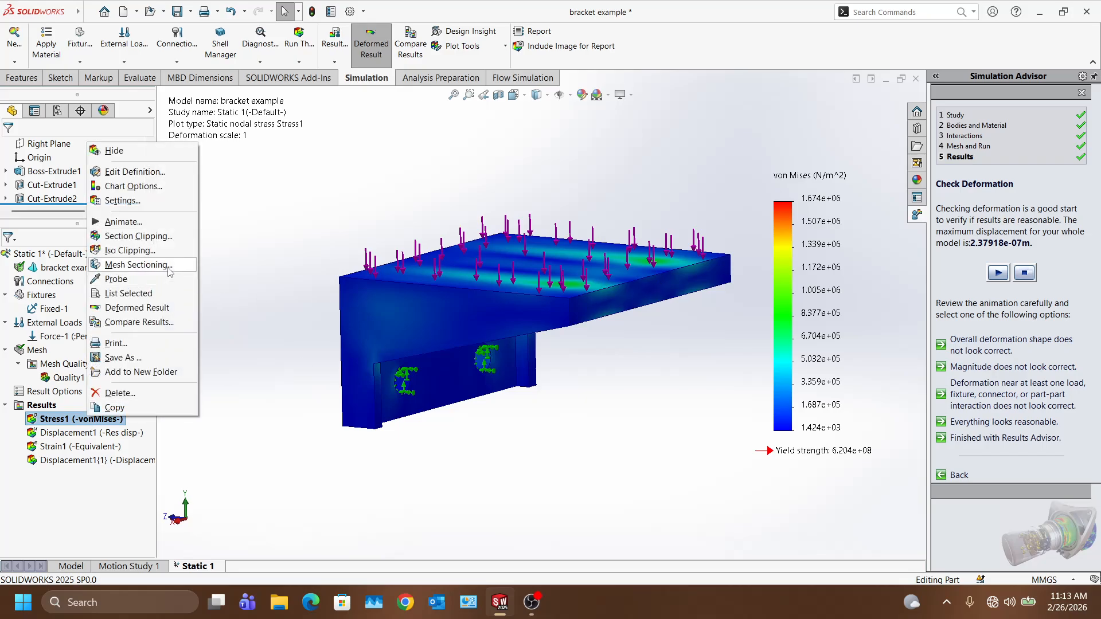
left_click(125, 222)
scroll(608, 234, "down", 3)
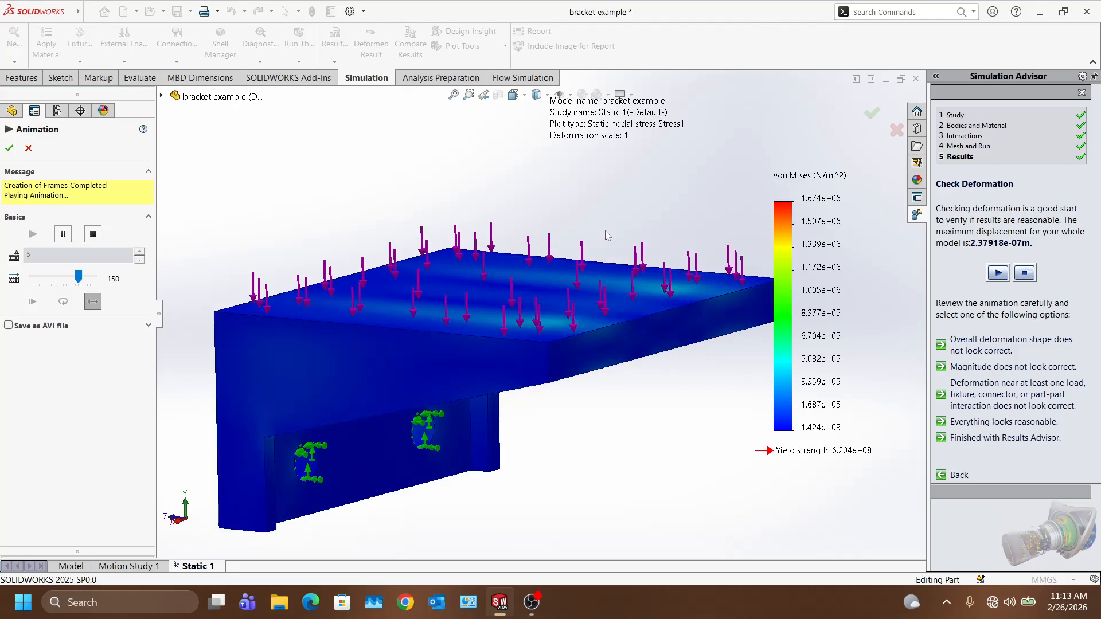
middle_click_drag(608, 247, 582, 373)
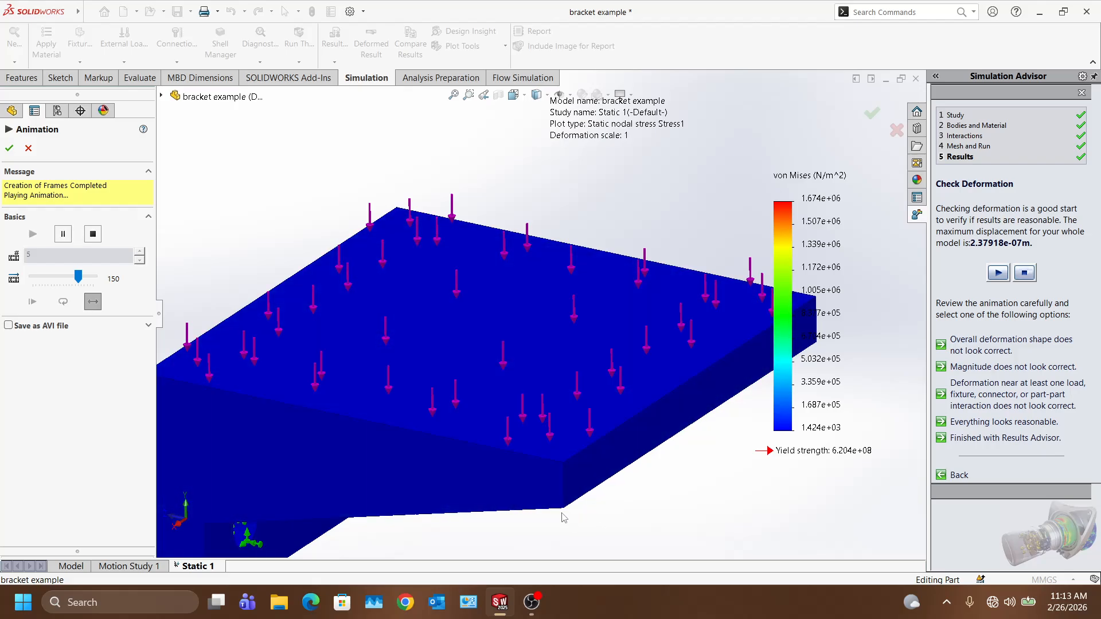
middle_click_drag(564, 518, 550, 295)
Step: Finish inspecting, close the animation, and open the stress plot's chart options
scroll(591, 192, "up", 6)
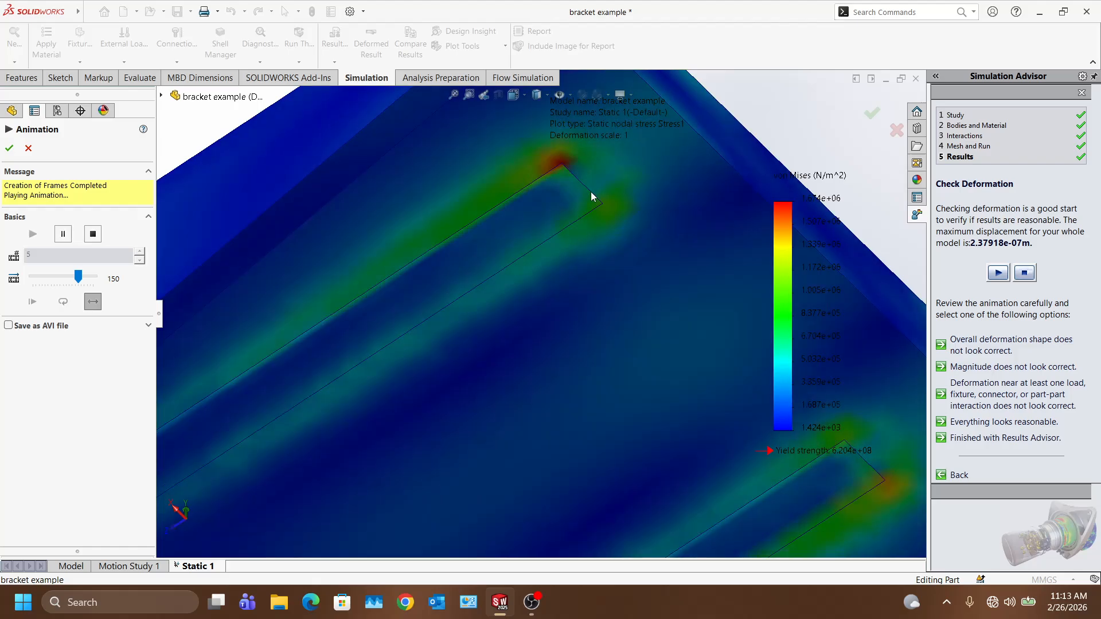
middle_click_drag(575, 226, 585, 260)
scroll(585, 260, "up", 5)
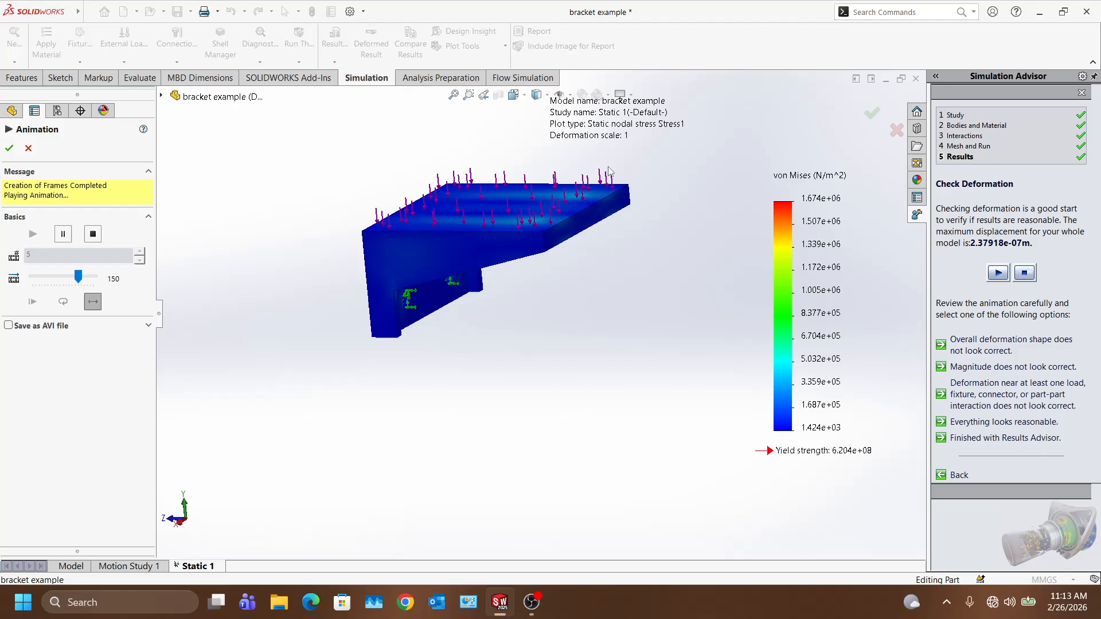
left_click(9, 148)
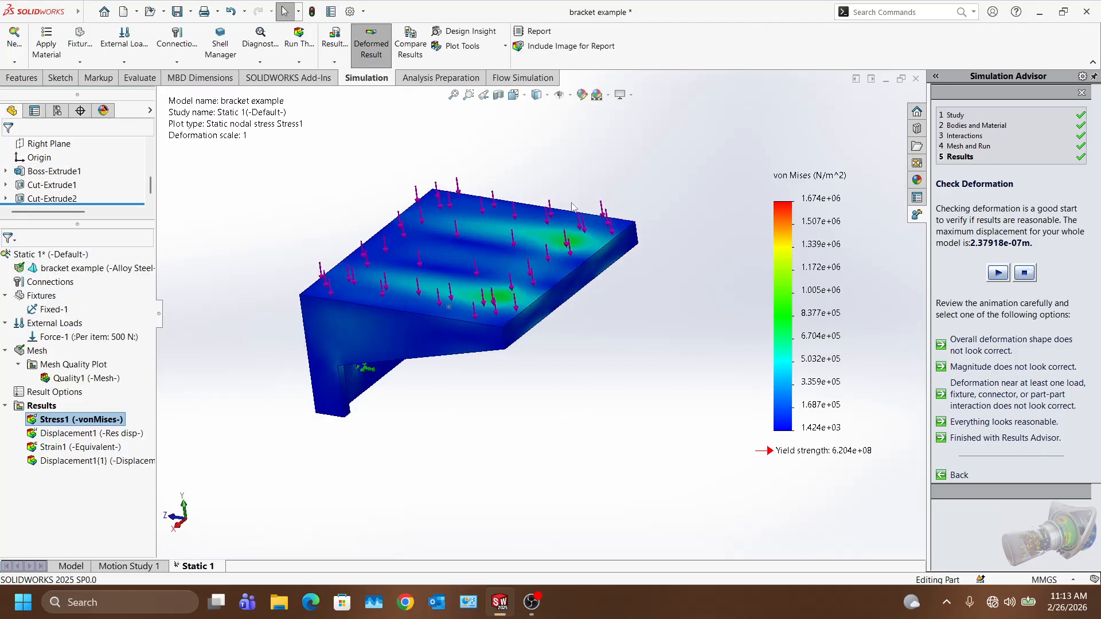
double_click(779, 271)
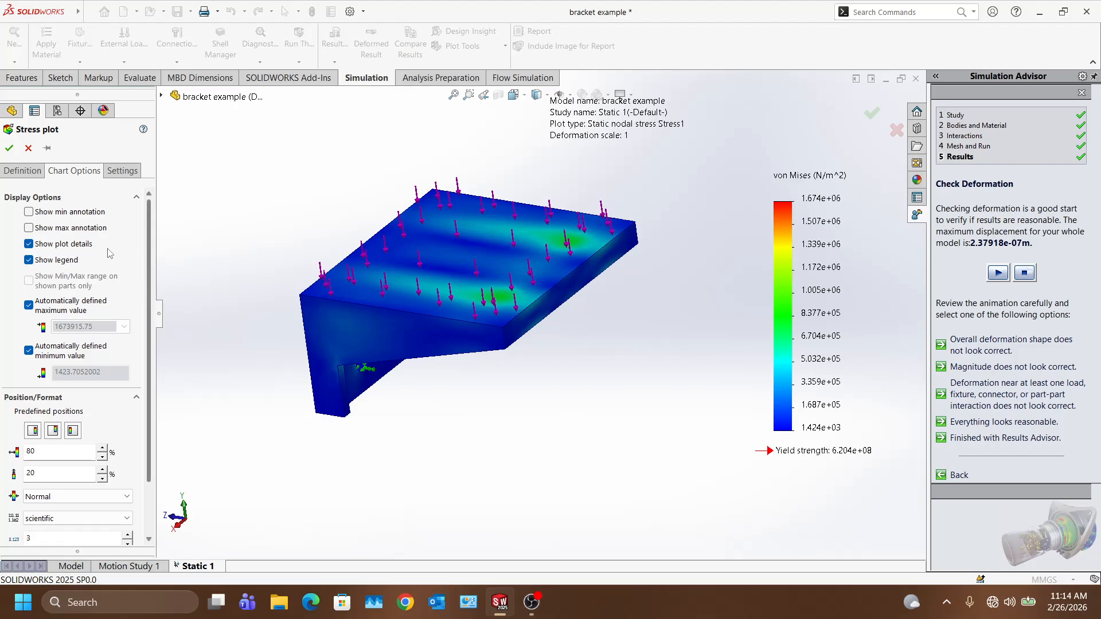
Step: Turn on min (1.424e+03) and max (1.674e+06) stress annotations, then view the bracket from below
left_click(29, 213)
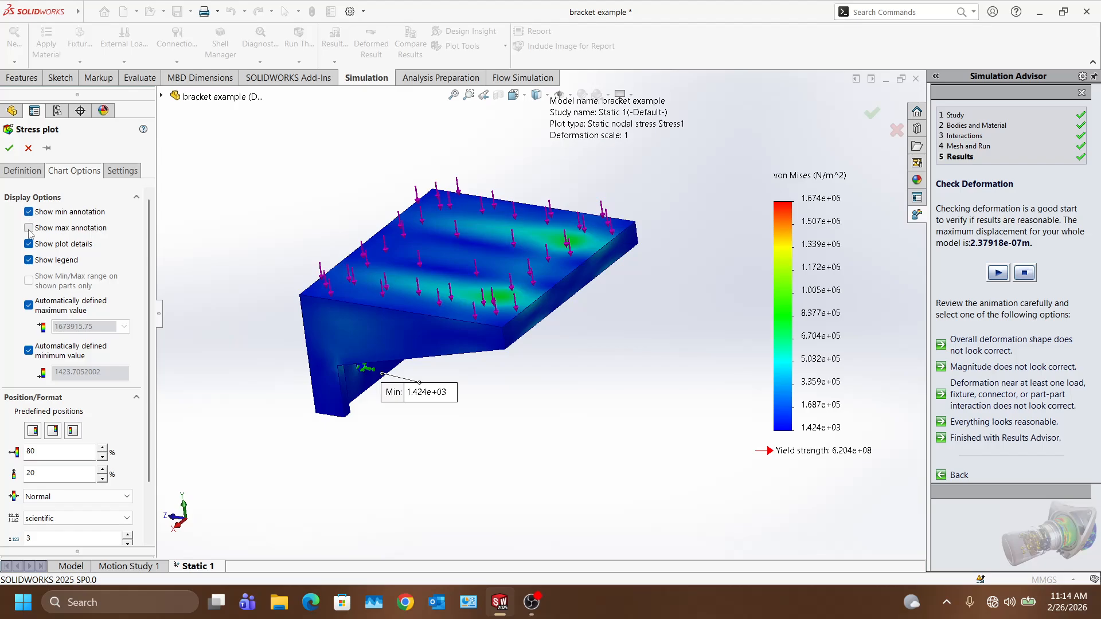
left_click(29, 229)
left_click(9, 148)
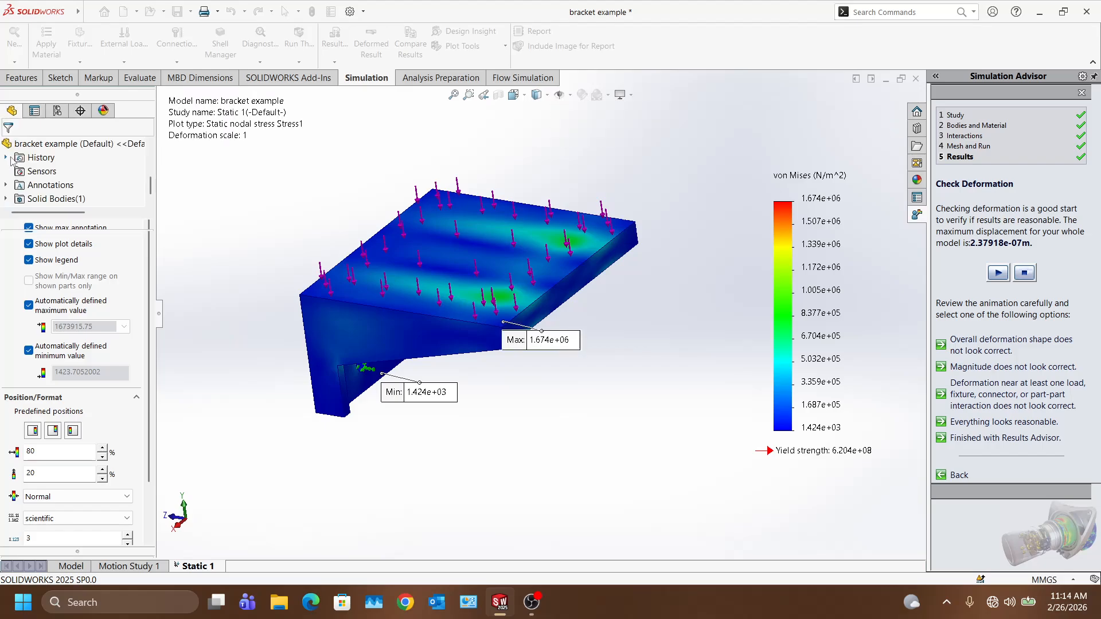
middle_click_drag(349, 333, 478, 328)
scroll(522, 293, "down", 4)
scroll(522, 294, "up", 3)
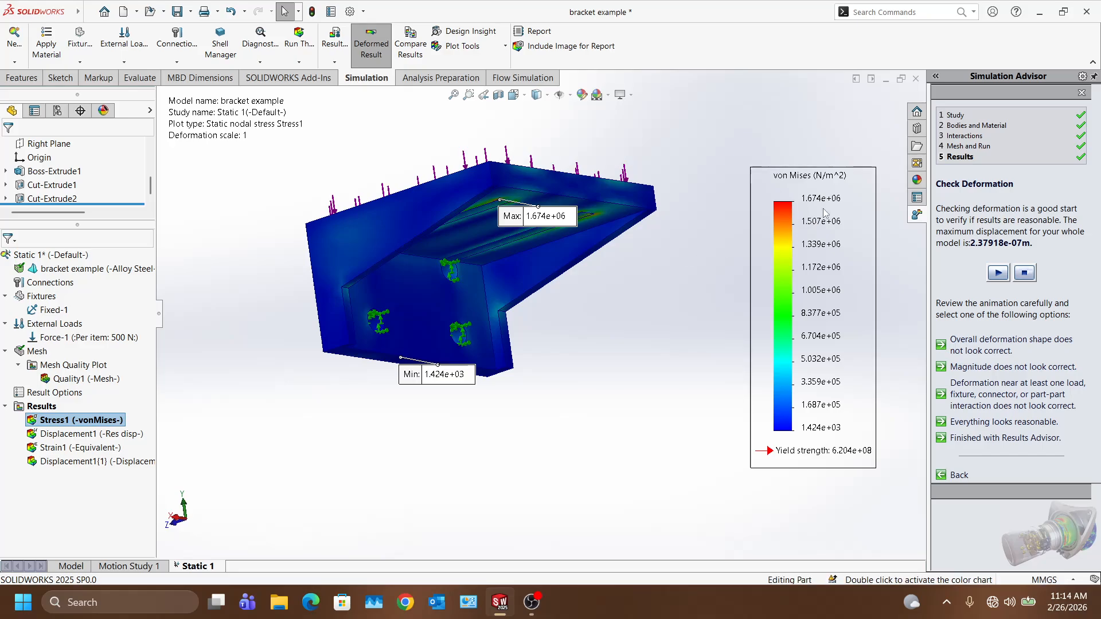
Step: Animate the von Mises stress plot once more, then close the animation
scroll(591, 201, "down", 4)
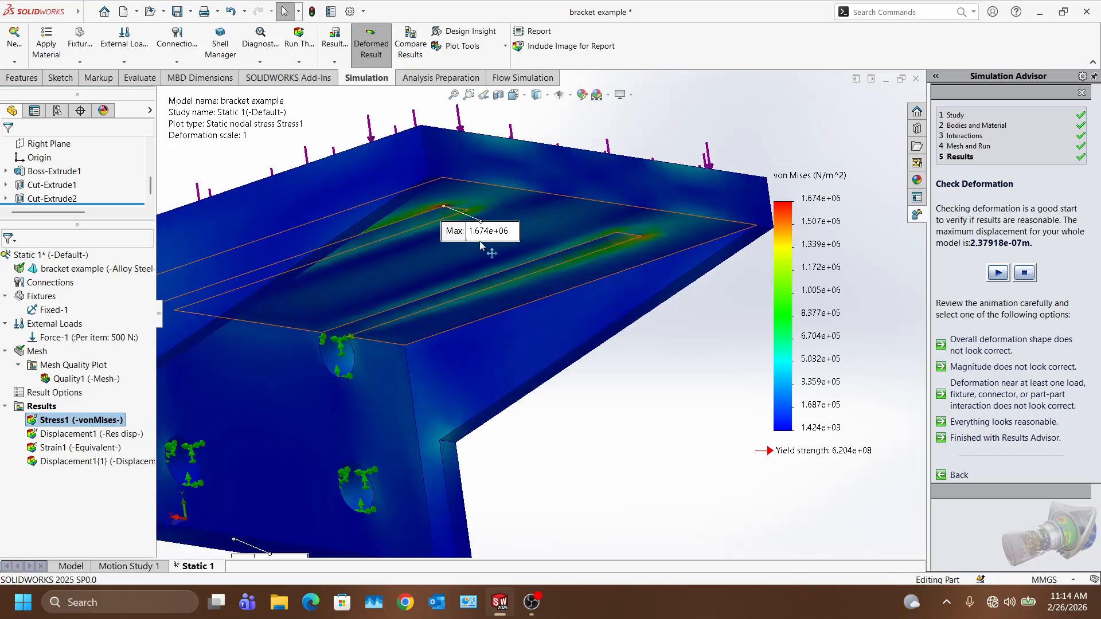
right_click(95, 419)
left_click(129, 224)
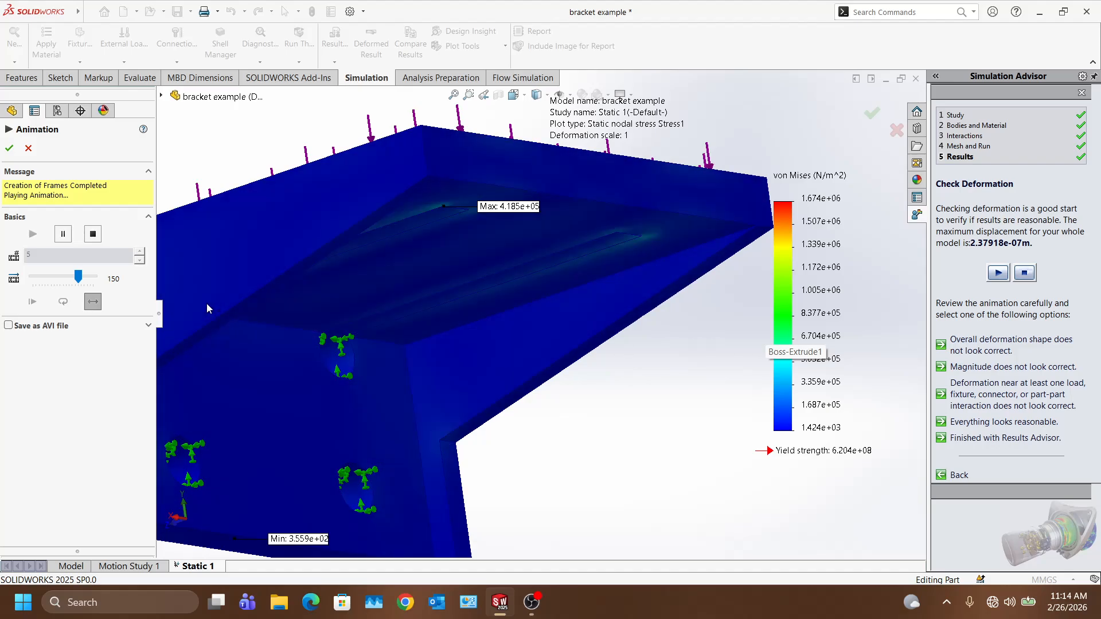
left_click(9, 148)
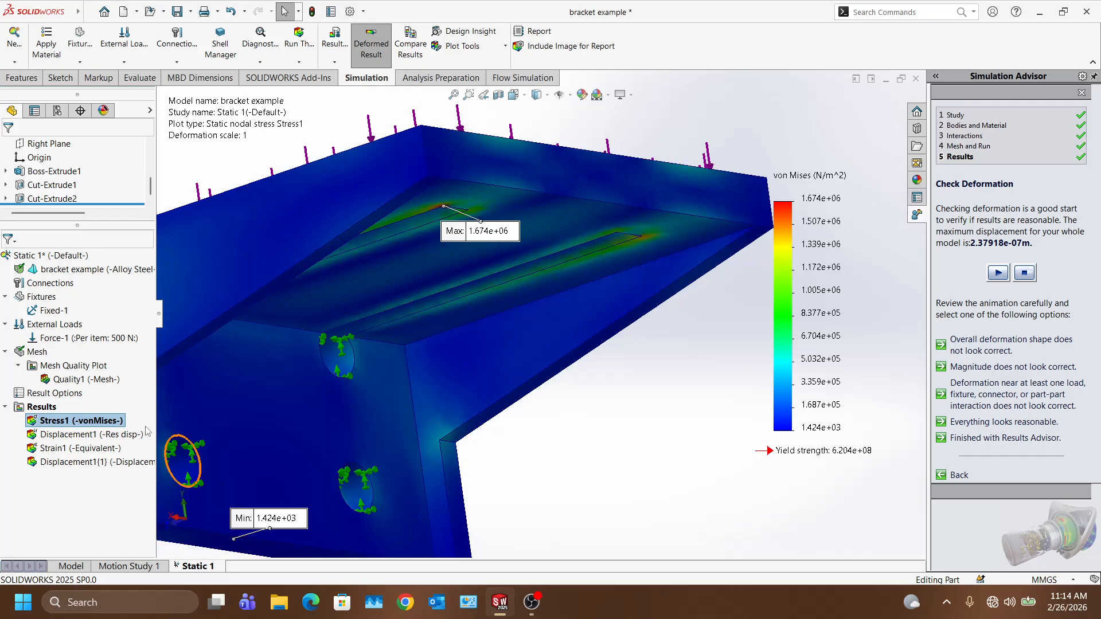
Step: Switch to the Displacement1 plot and orbit to show the bracket's top face
left_click(75, 436)
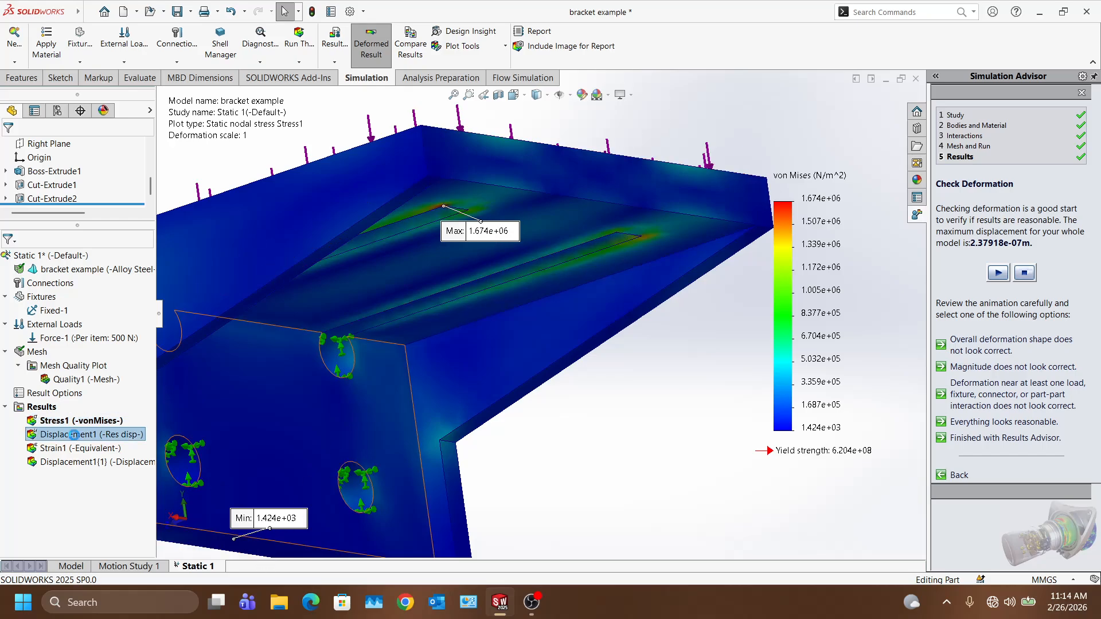
scroll(459, 349, "up", 4)
middle_click_drag(459, 347, 508, 337)
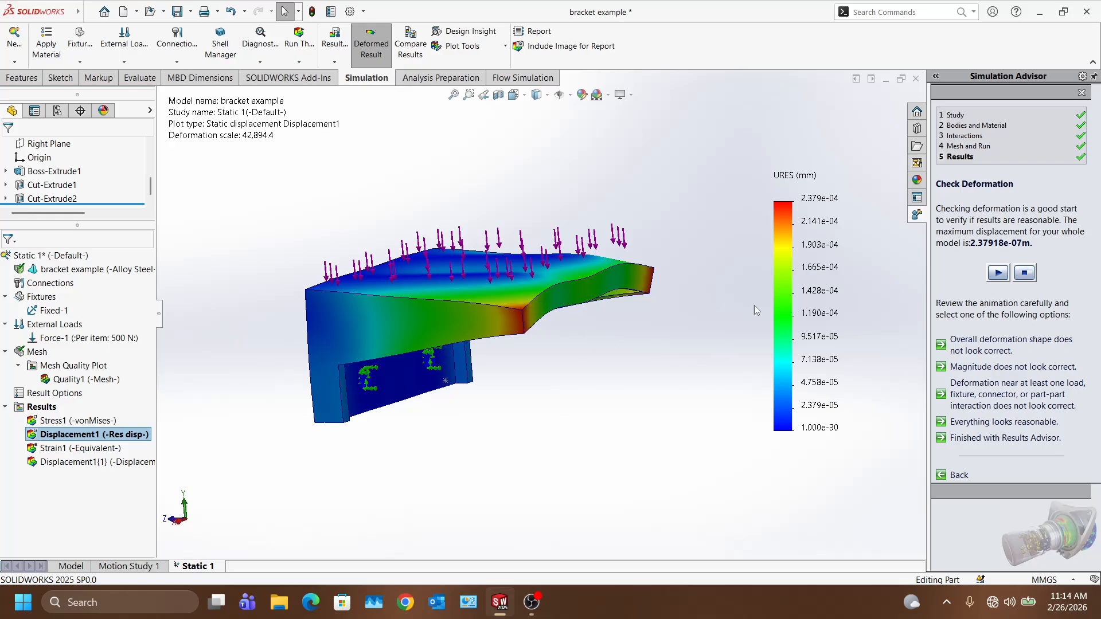
Step: Label displacement min 1.000e-30 and max 2.379e-04 mm and set true deformation scale
double_click(785, 308)
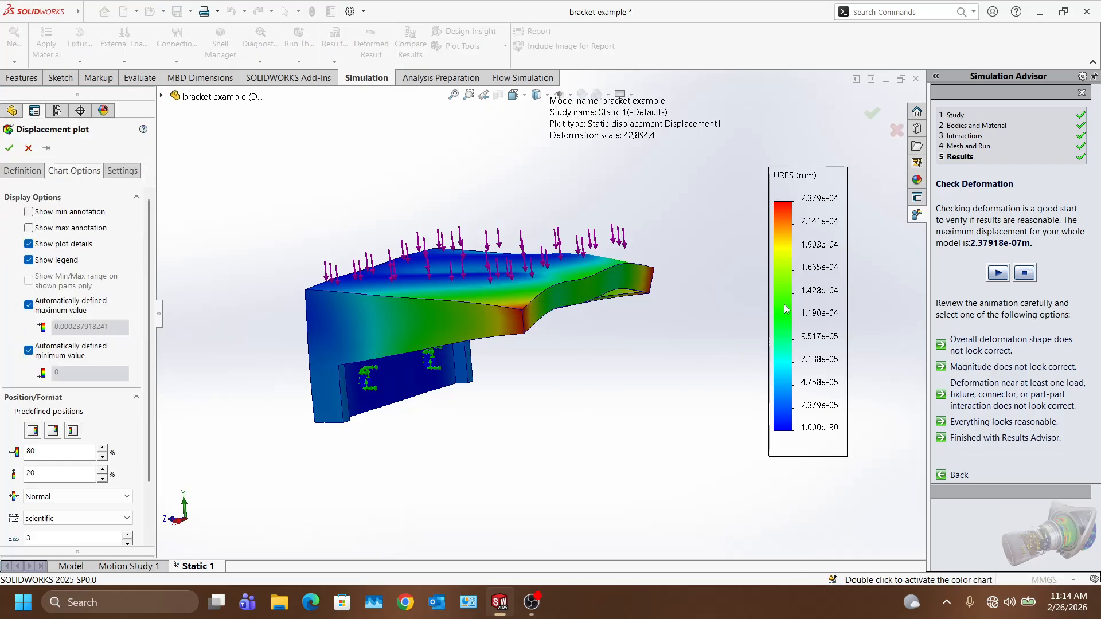
left_click(31, 213)
left_click(31, 229)
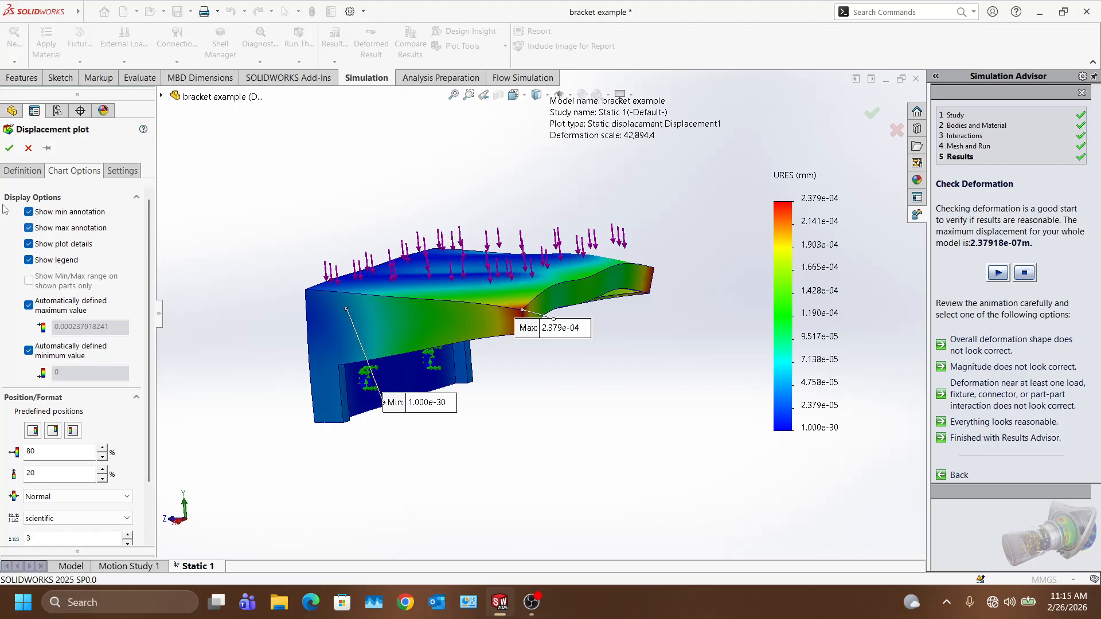
left_click(23, 171)
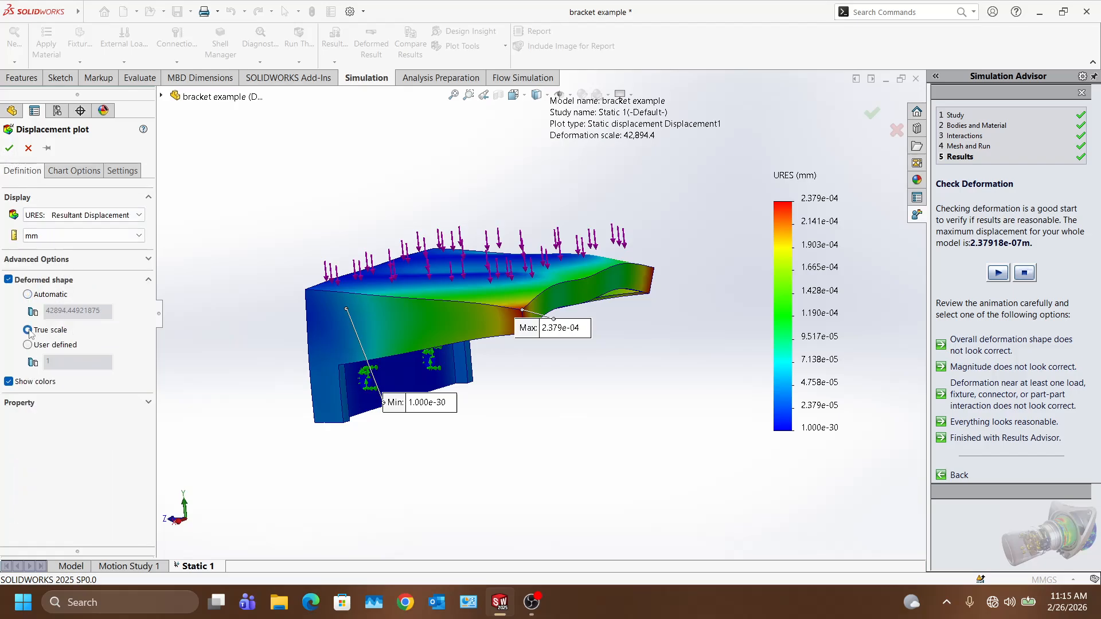
left_click(9, 149)
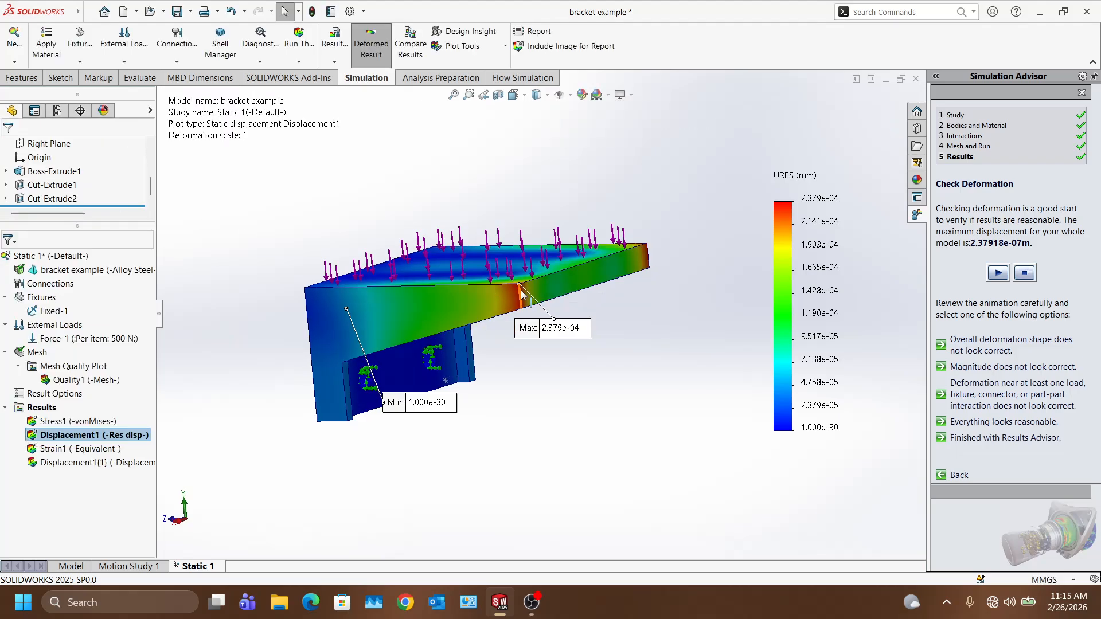
middle_click_drag(479, 287, 579, 284)
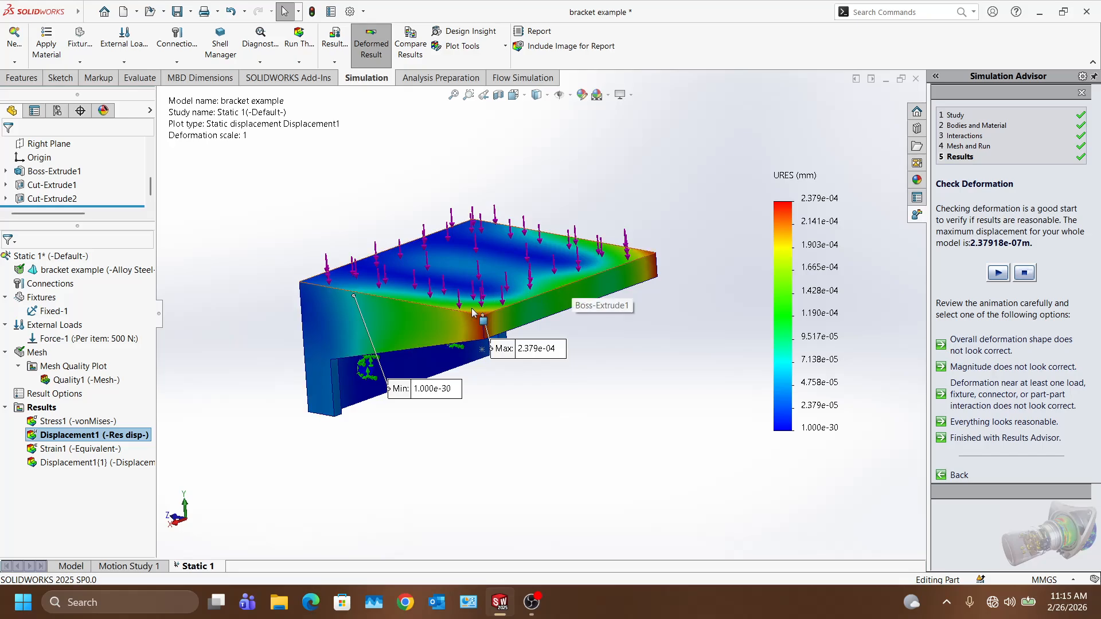
scroll(482, 315, "down", 3)
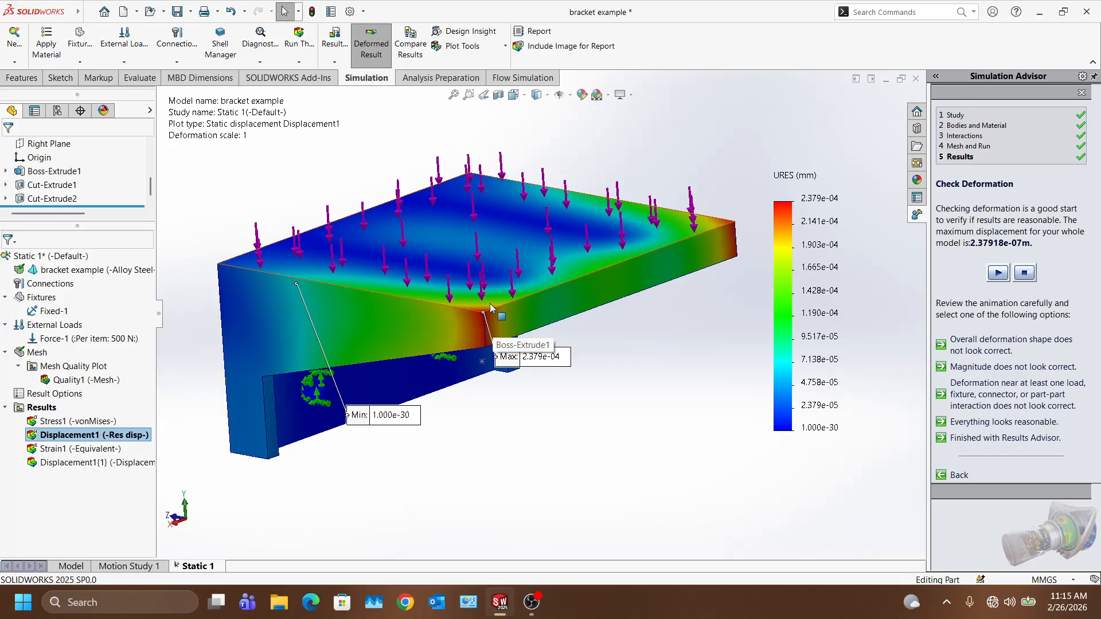
Step: Display the Strain1 equivalent strain plot and open and confirm its plot definition
double_click(60, 451)
left_click(60, 450)
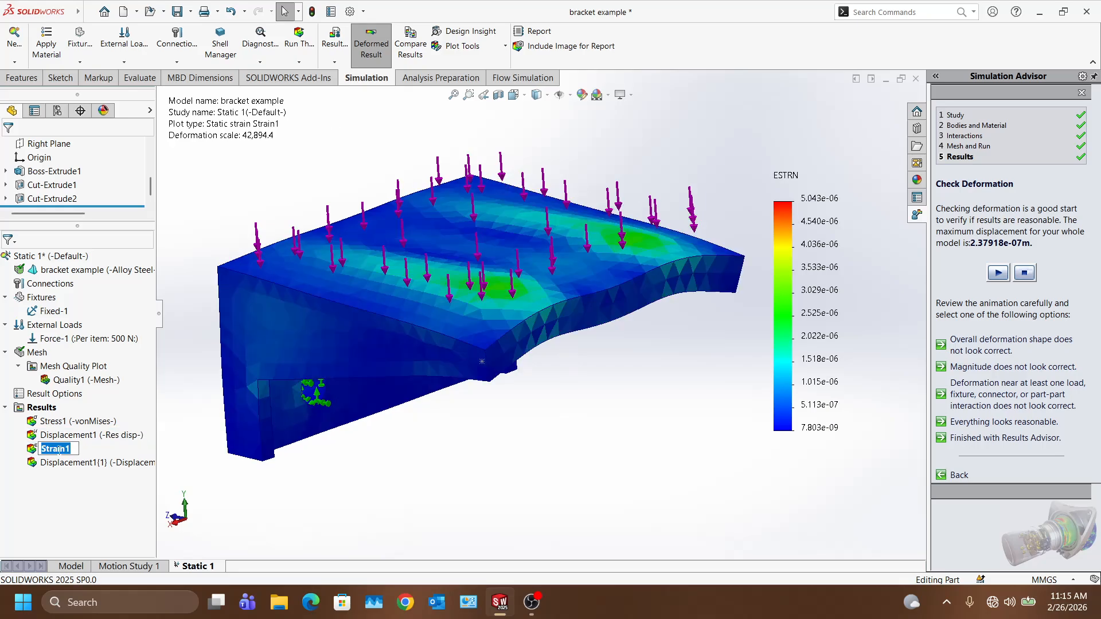
key("Return")
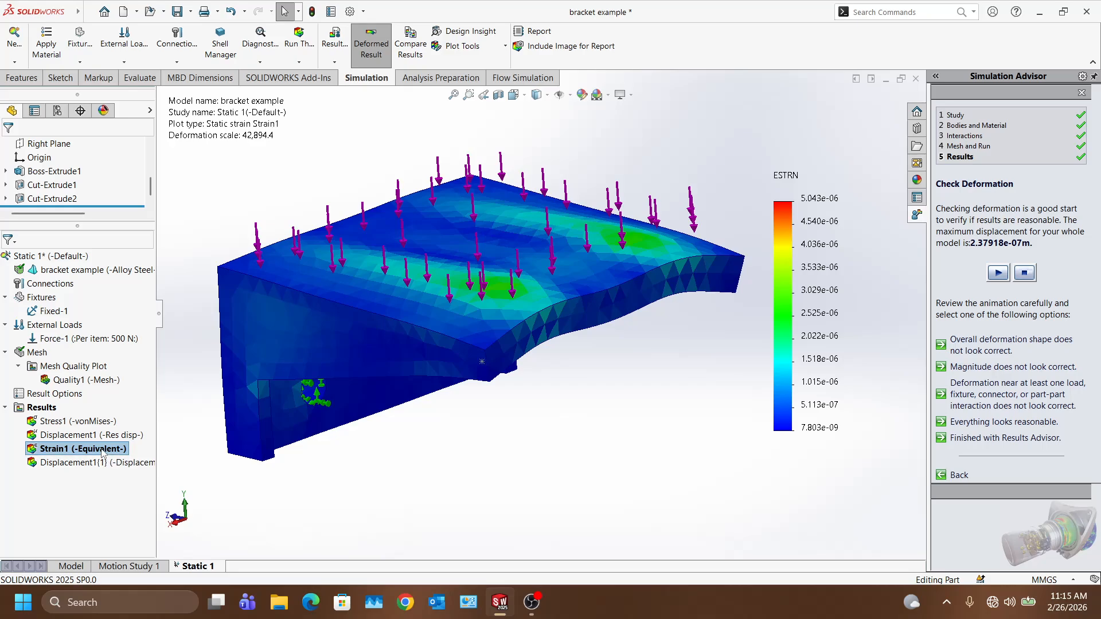
right_click(104, 448)
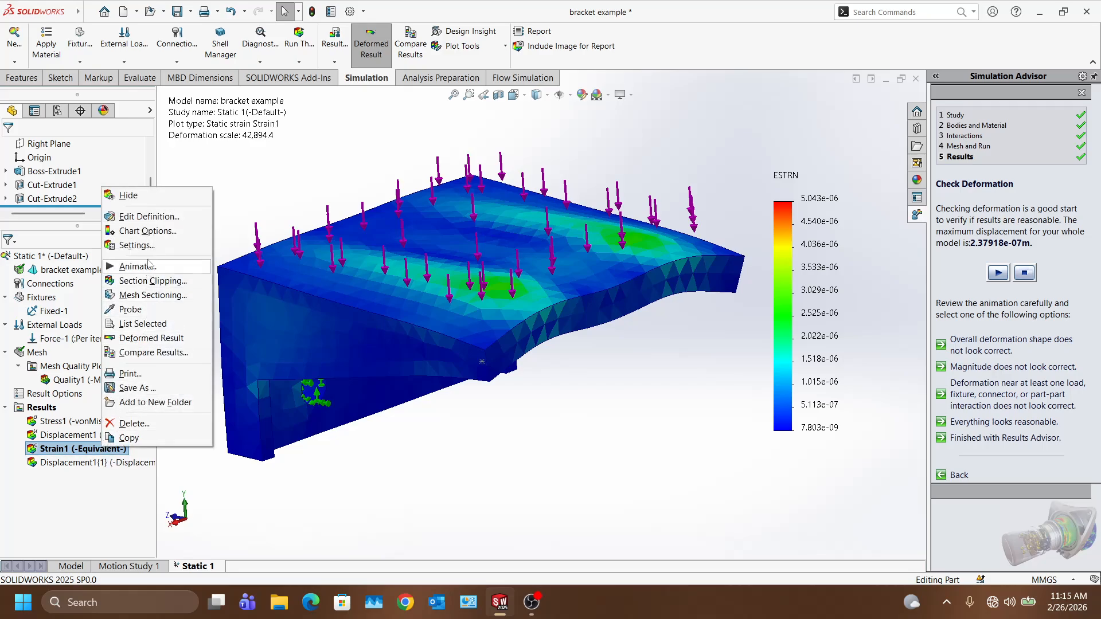
left_click(149, 217)
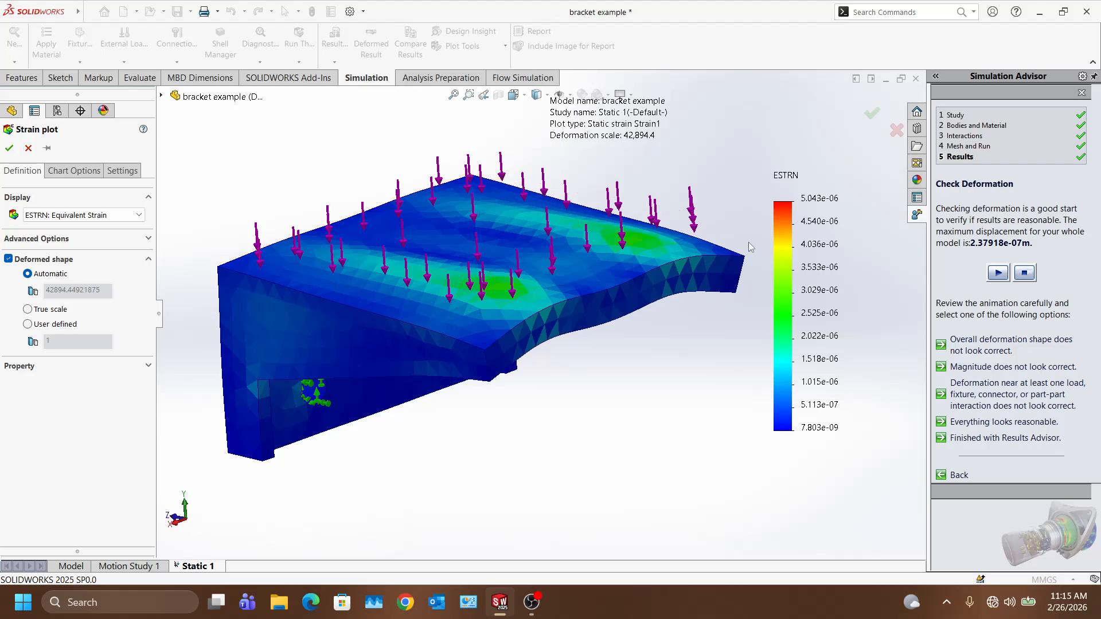
left_click(28, 149)
right_click(87, 450)
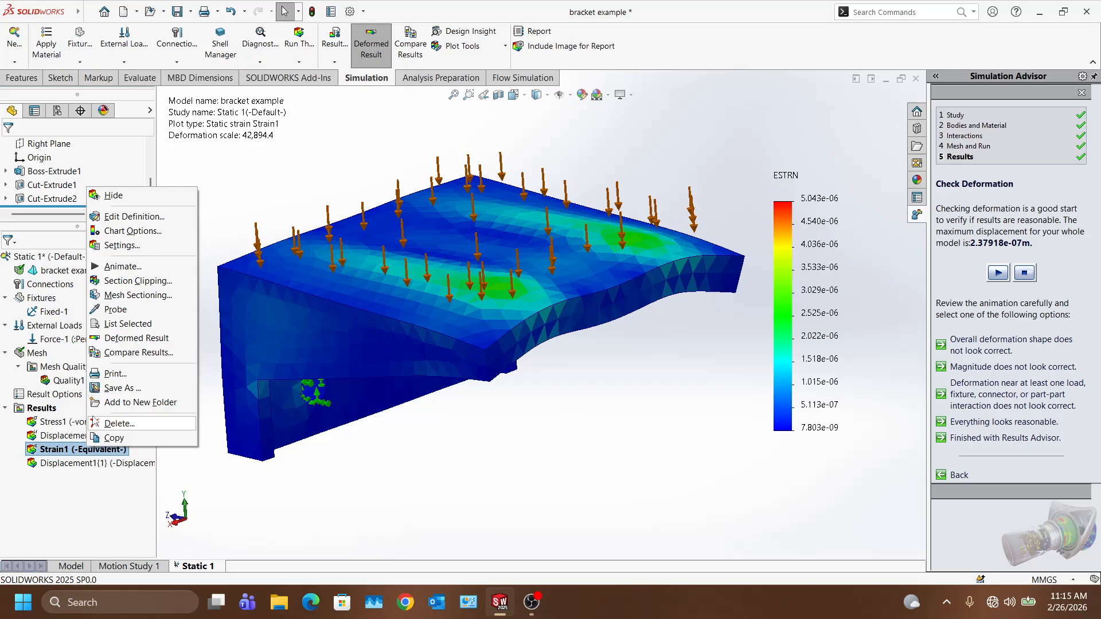
left_click(133, 217)
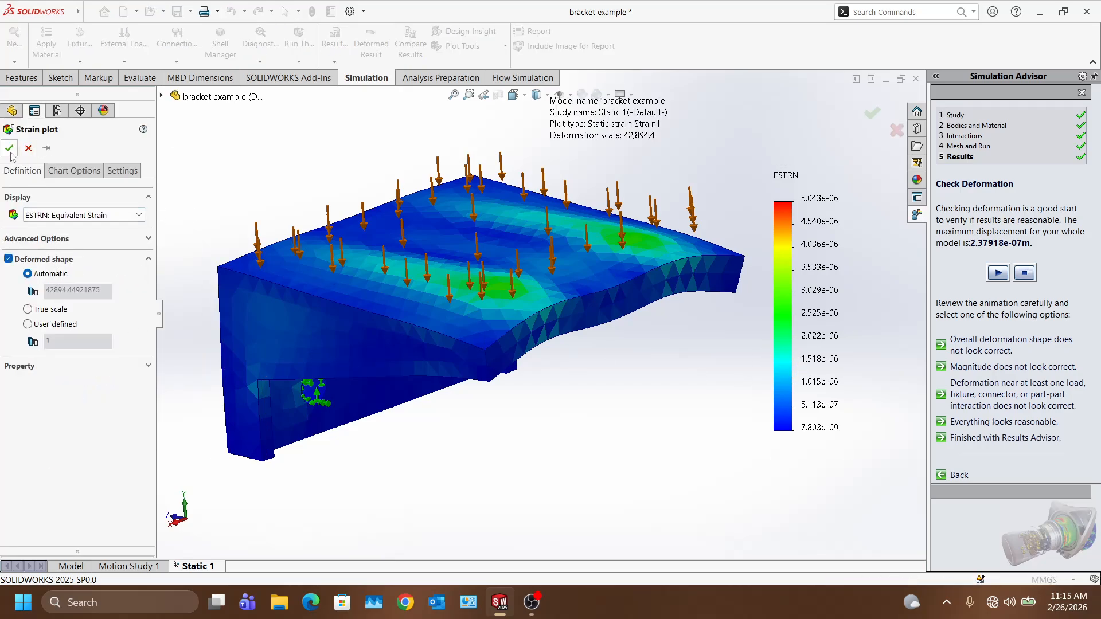
left_click(10, 149)
Step: Label Strain1's min 7.803e-09 and max 5.043e-06 at true scale, then show Displacement1{1}
double_click(787, 284)
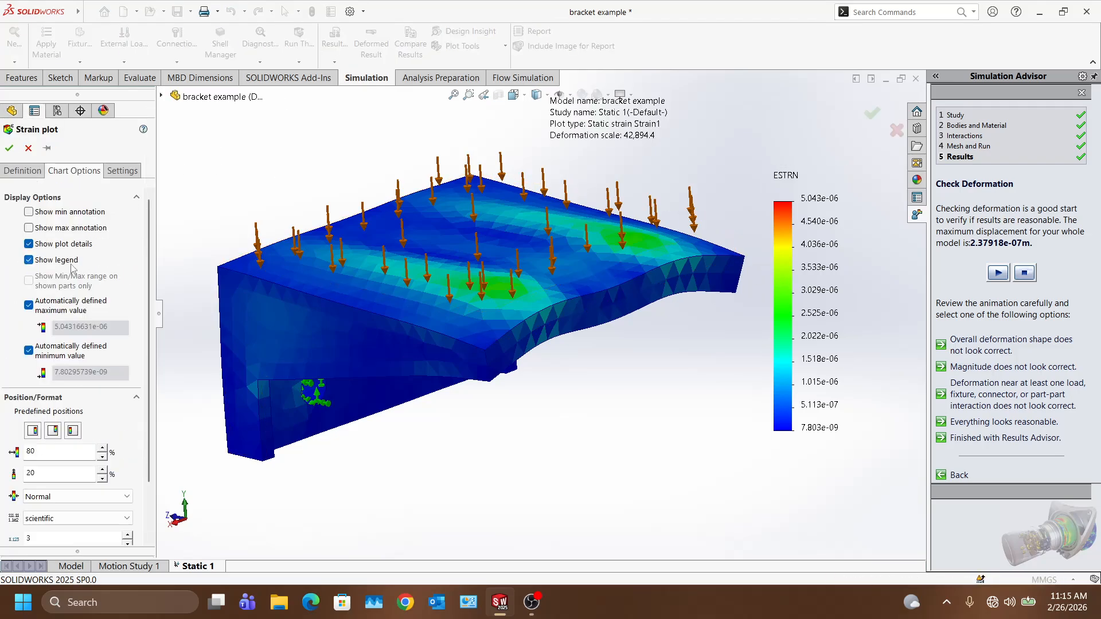
left_click(28, 228)
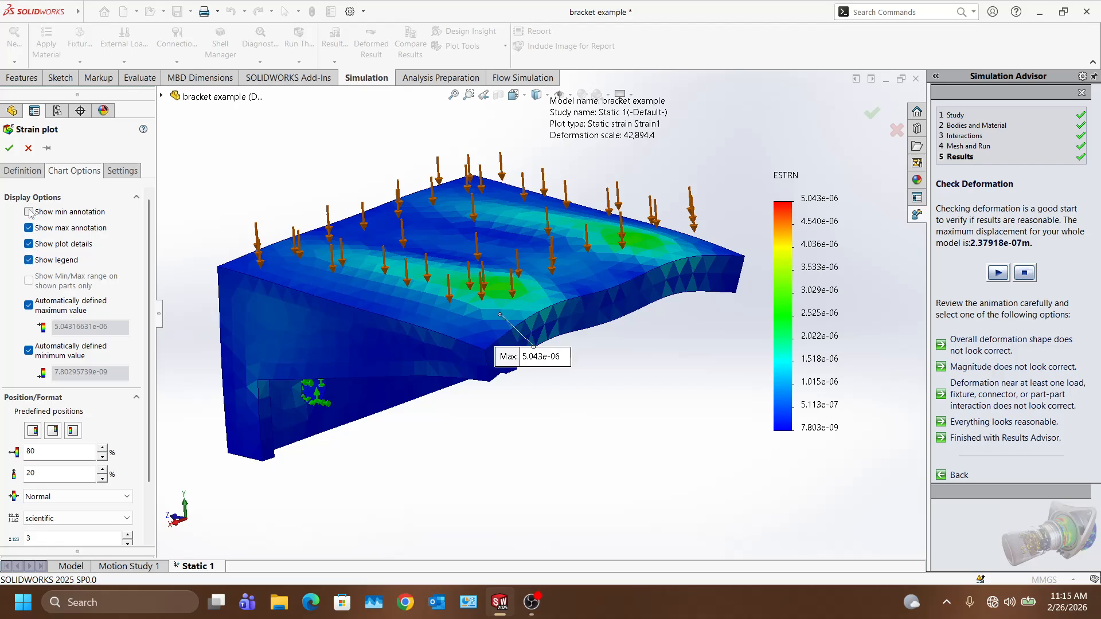
left_click(29, 212)
left_click(23, 174)
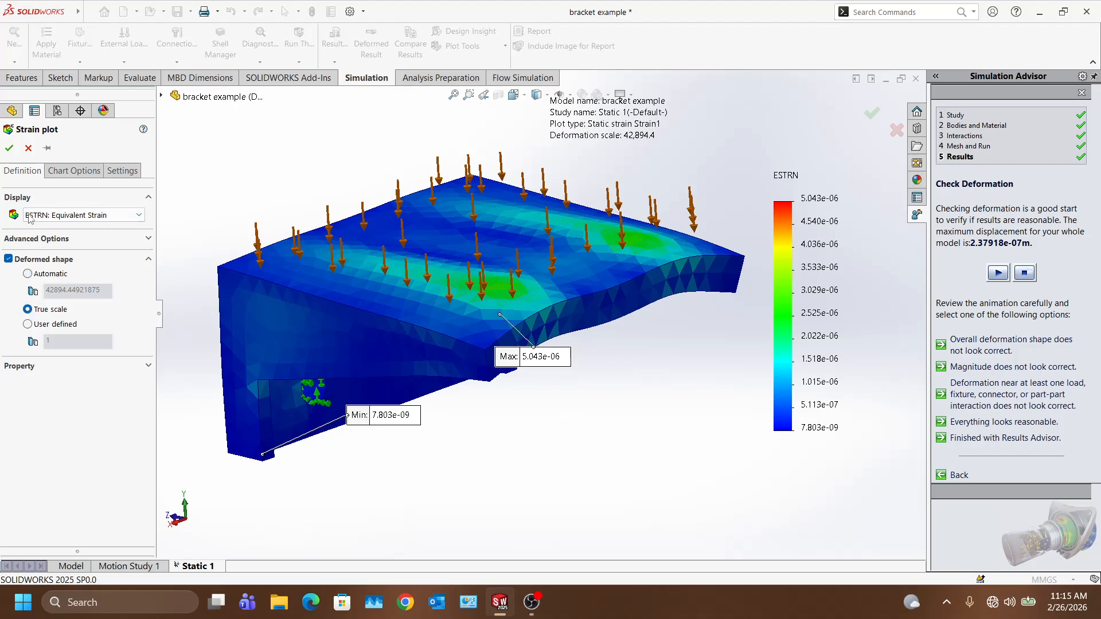
left_click(10, 149)
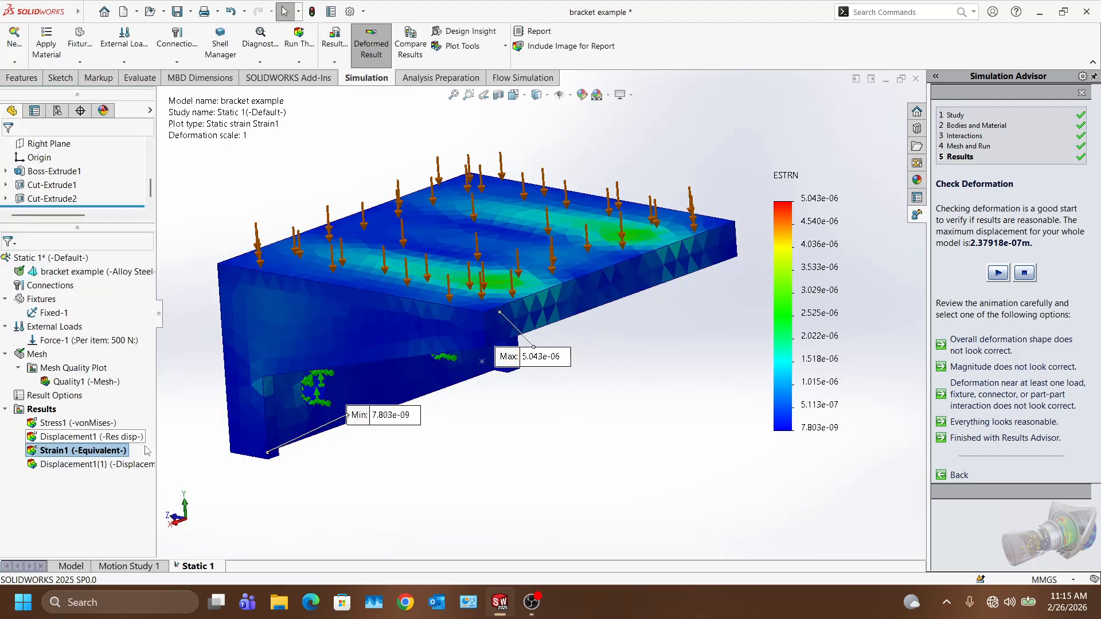
double_click(119, 463)
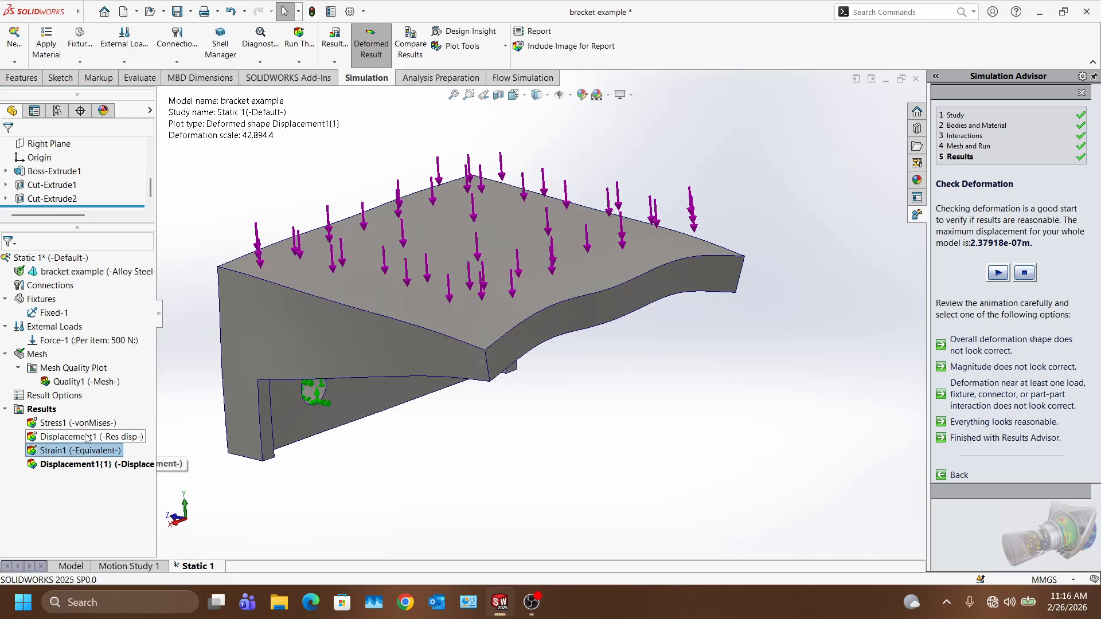
Step: Cycle through the displacement, stress and strain plots, then stop the deformation animation
double_click(87, 438)
double_click(87, 423)
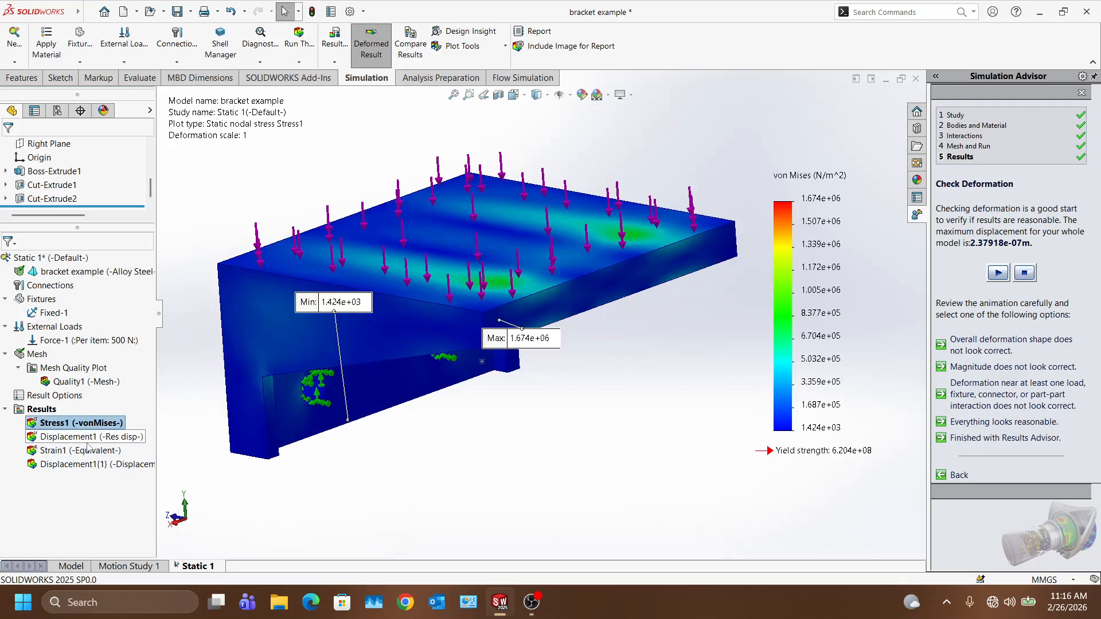
double_click(87, 450)
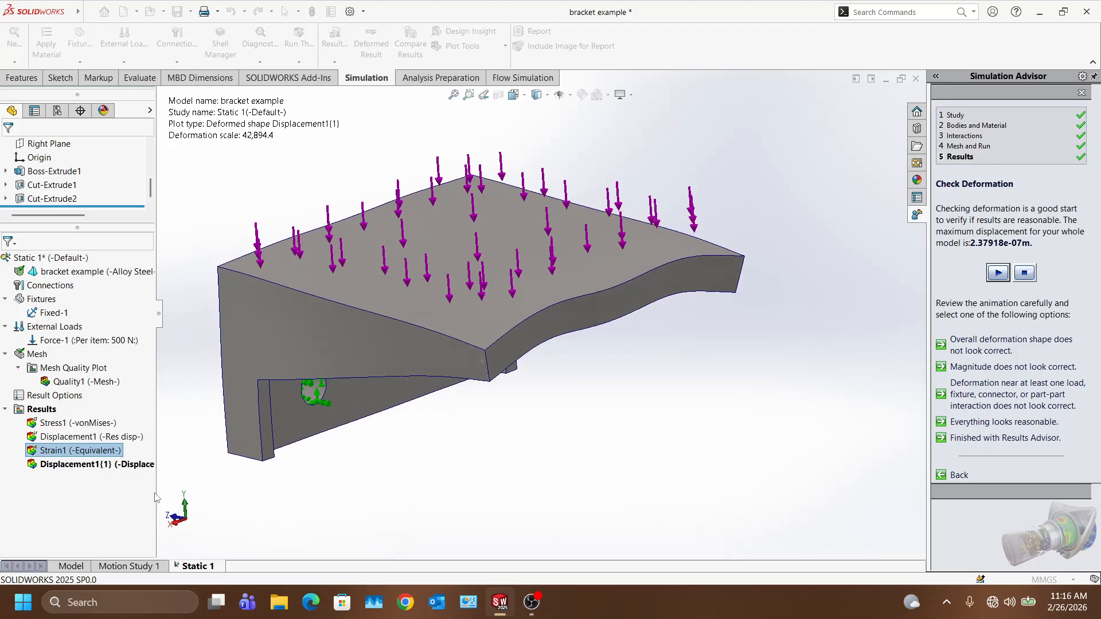
left_click(1024, 274)
Step: Set the Displacement1{1} deformed-shape plot to true scale
double_click(83, 467)
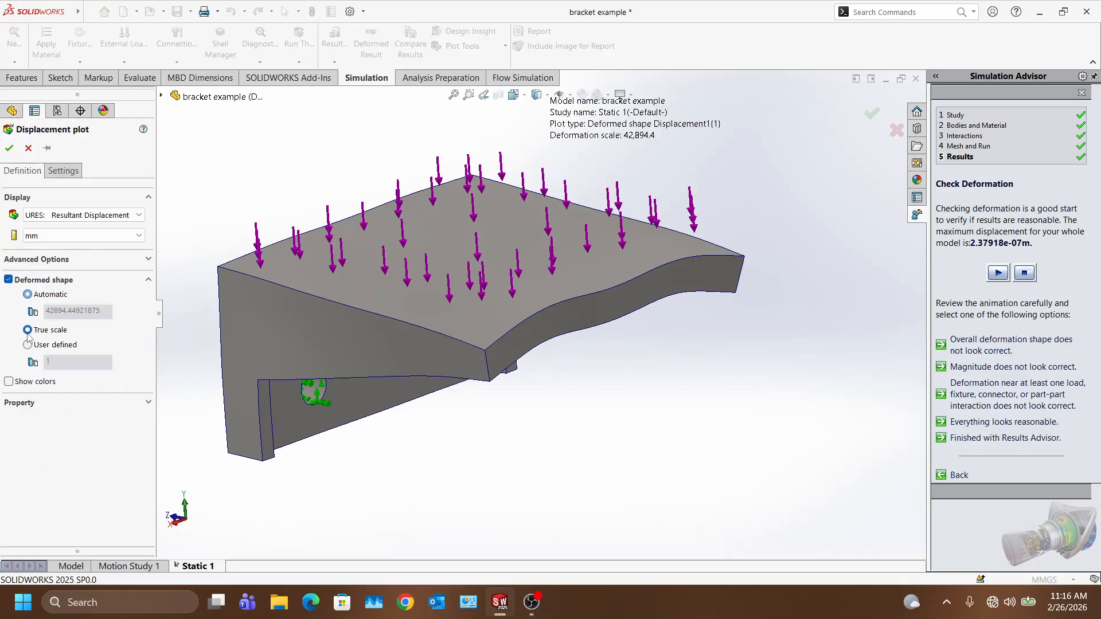
left_click(64, 170)
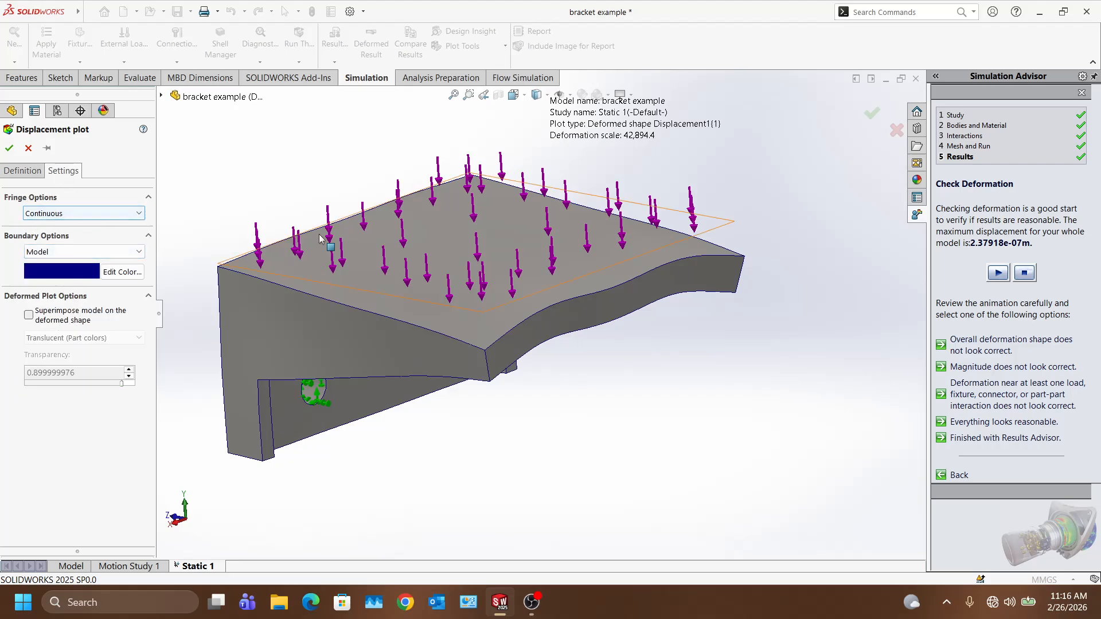
left_click(15, 152)
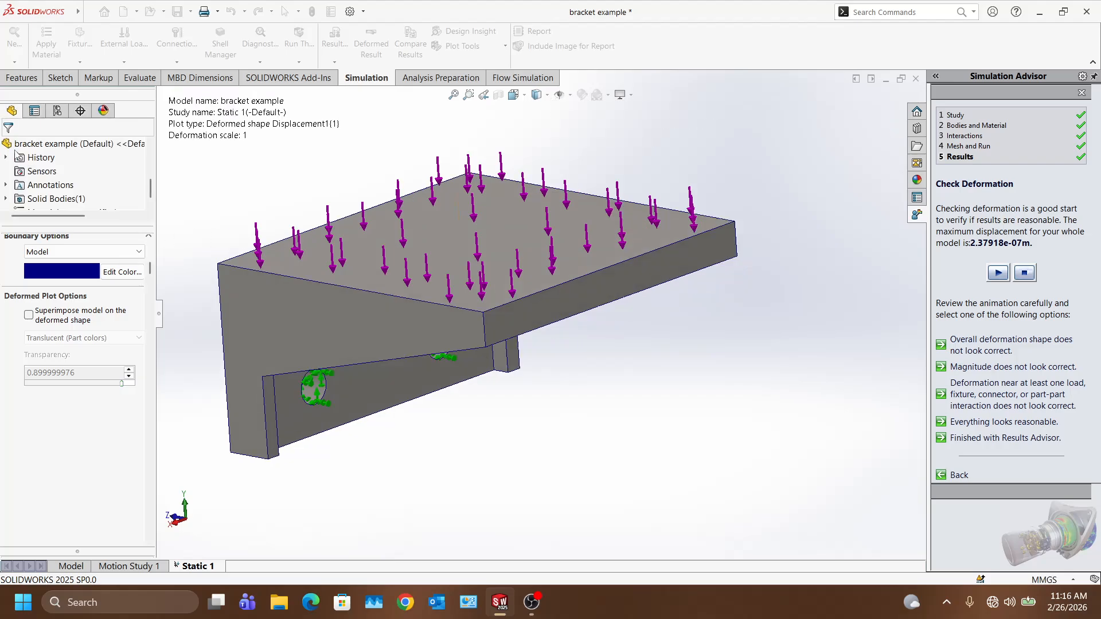
Step: Play the deformation animation, orbit to inspect it, stop it, and return to Displacement1
left_click(998, 275)
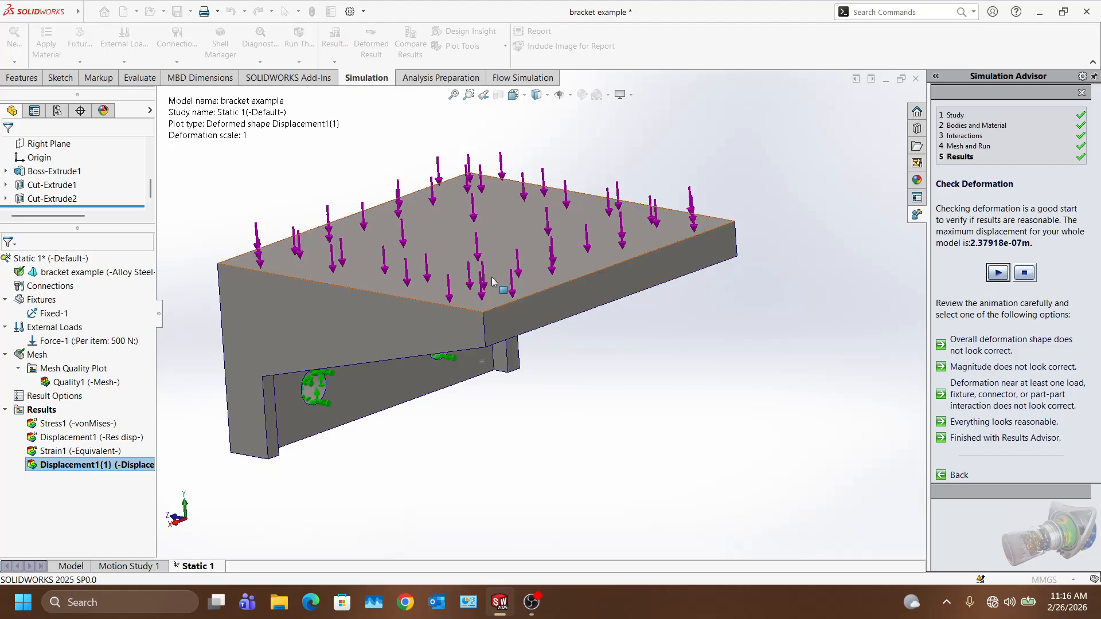
scroll(484, 370, "down", 2)
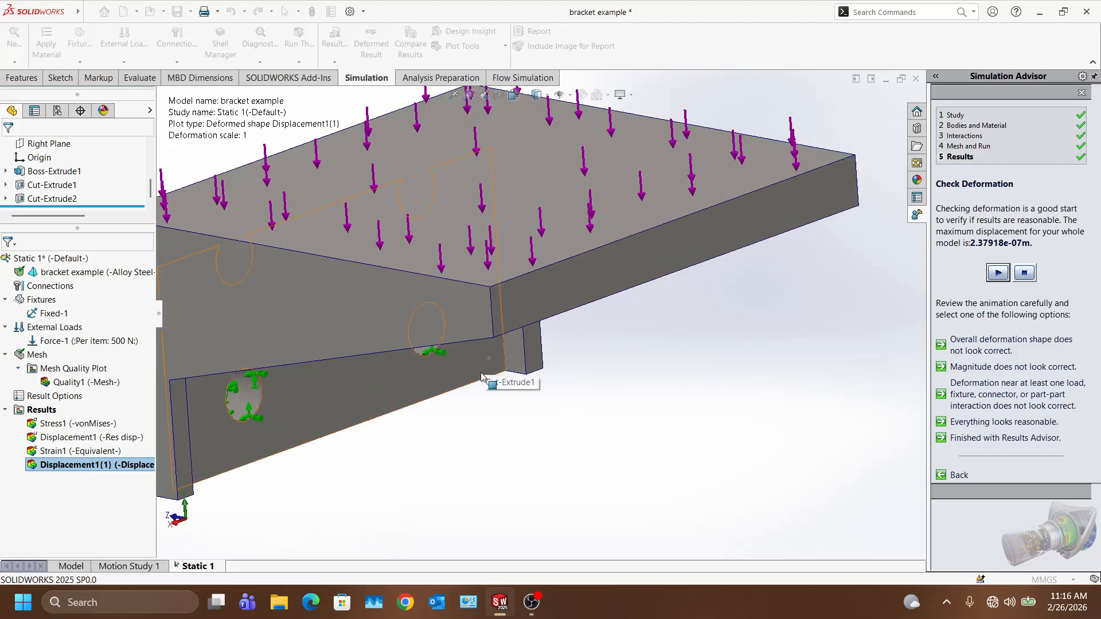
scroll(482, 377, "up", 2)
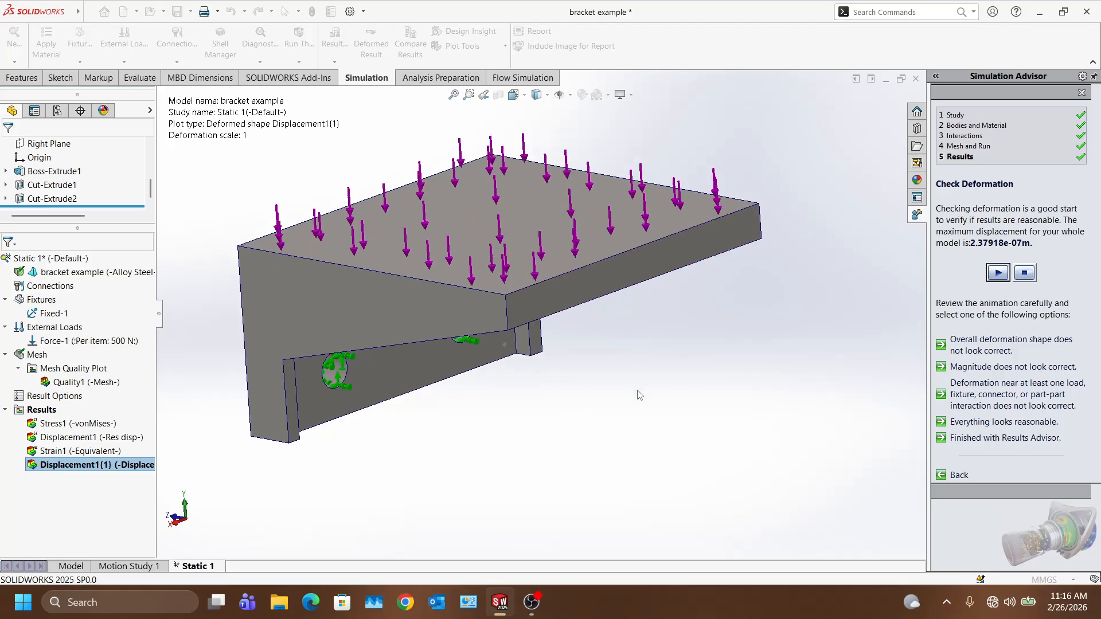
mouse_move(639, 395)
middle_mouse_down()
mouse_move(630, 419)
mouse_move(625, 382)
mouse_move(645, 383)
middle_mouse_up()
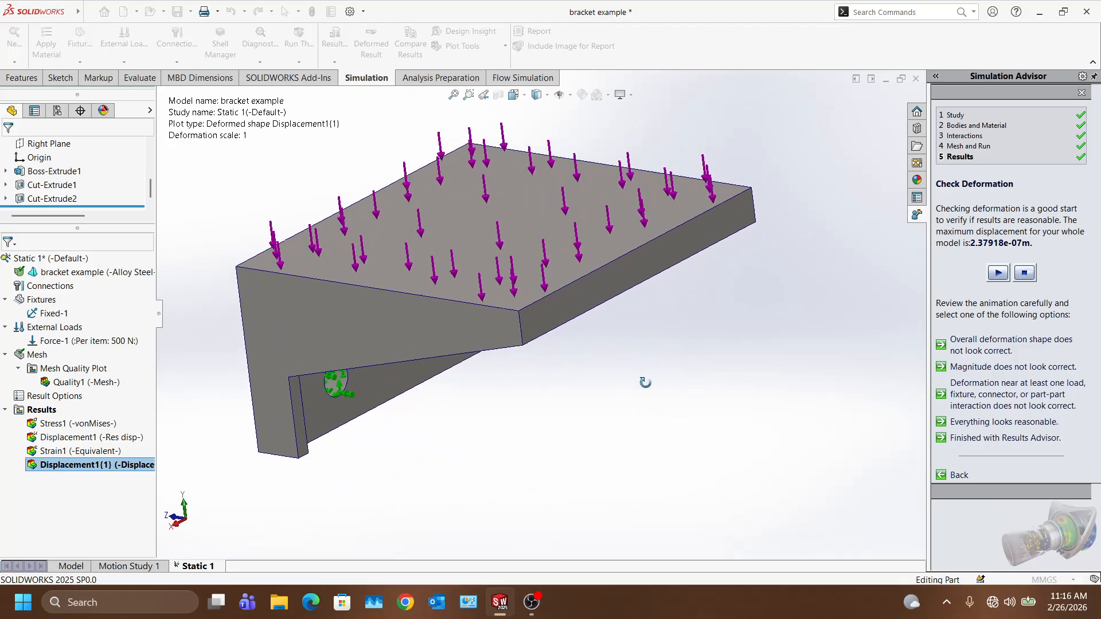
left_click(1031, 276)
double_click(86, 437)
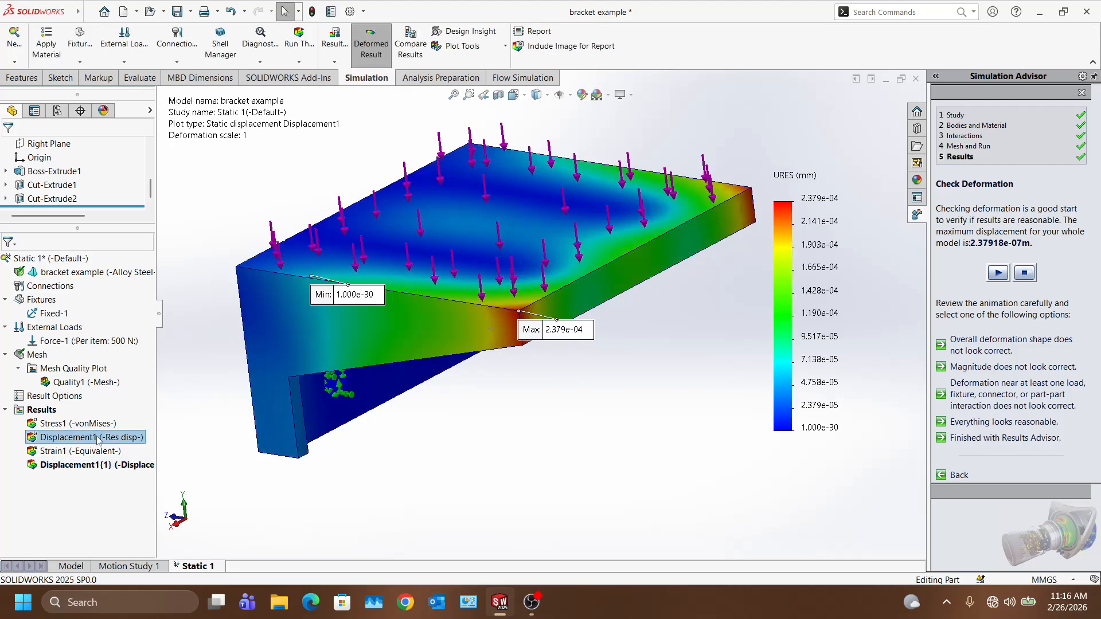
Step: Show the Displacement1 plot and play then stop its deformation animation
left_click(1001, 274)
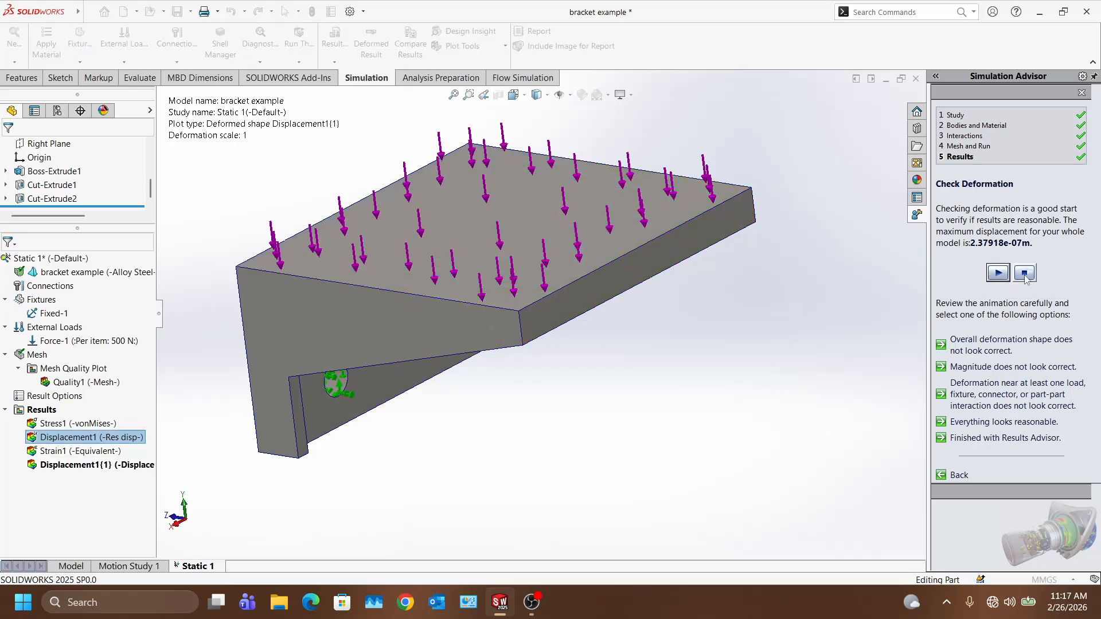
left_click(1025, 276)
right_click(101, 440)
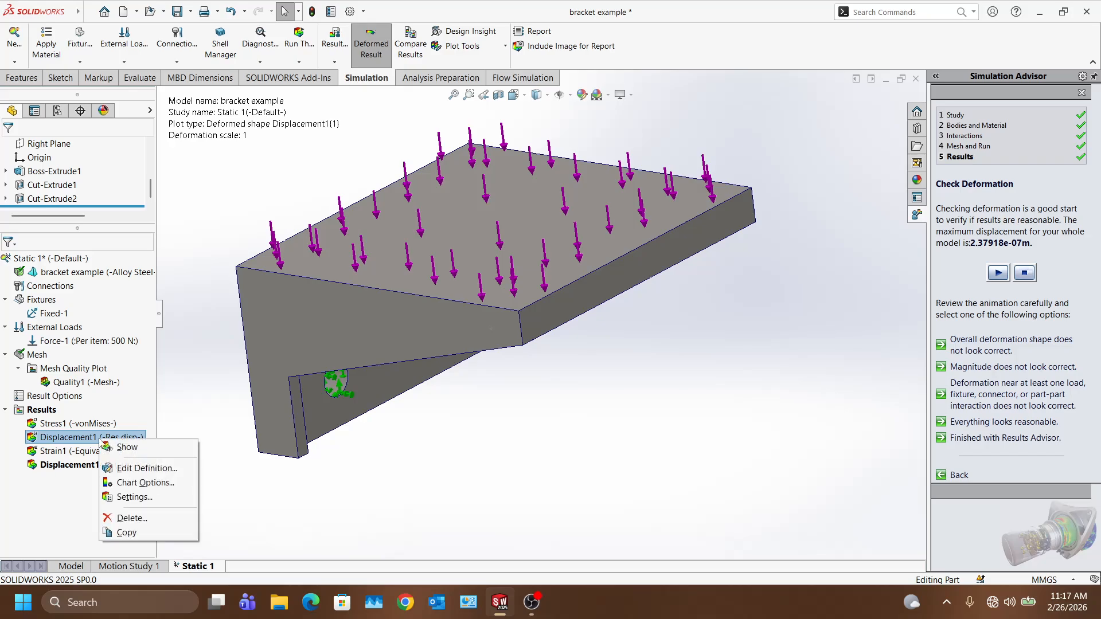
left_click(120, 446)
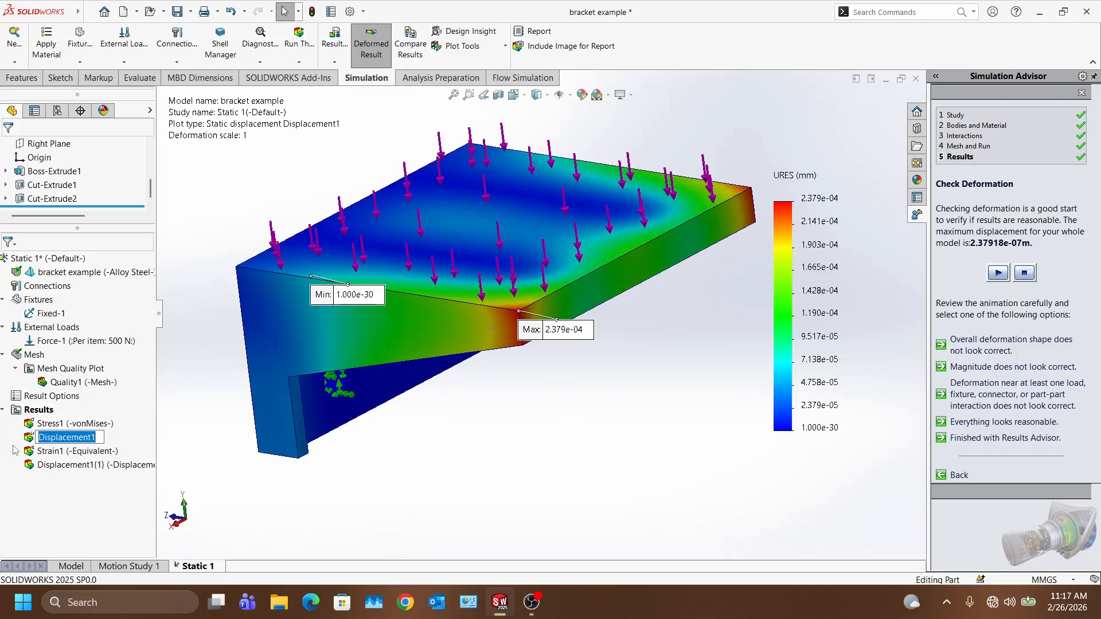
right_click(113, 438)
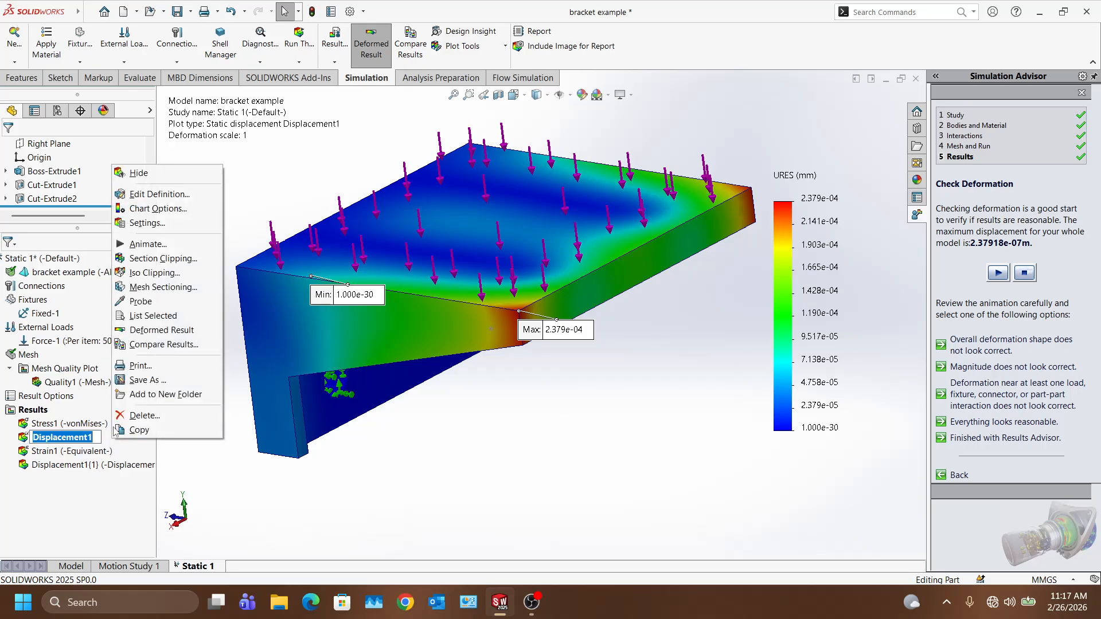
left_click(147, 245)
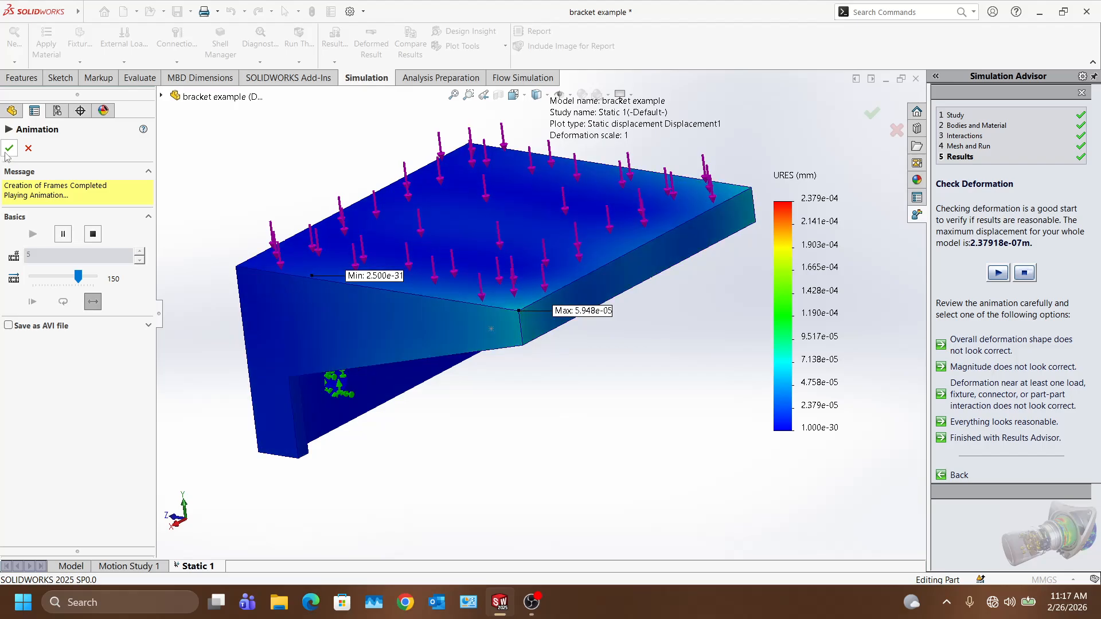
key("Escape")
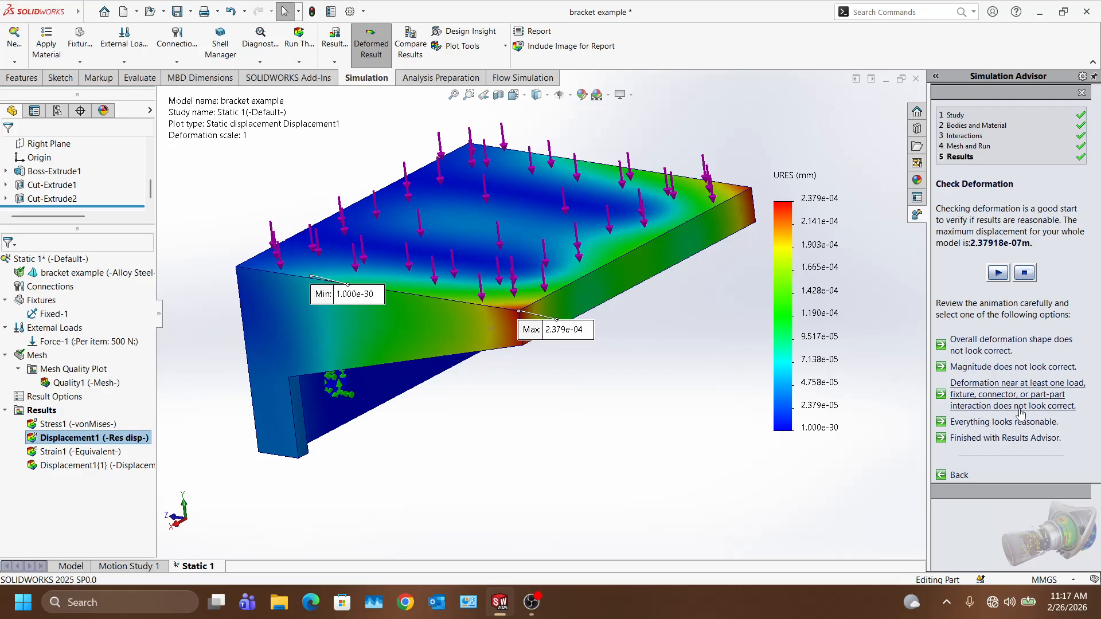
Step: Orbit and zoom to inspect the bracket's back face and loaded top face
scroll(277, 433, "down", 2)
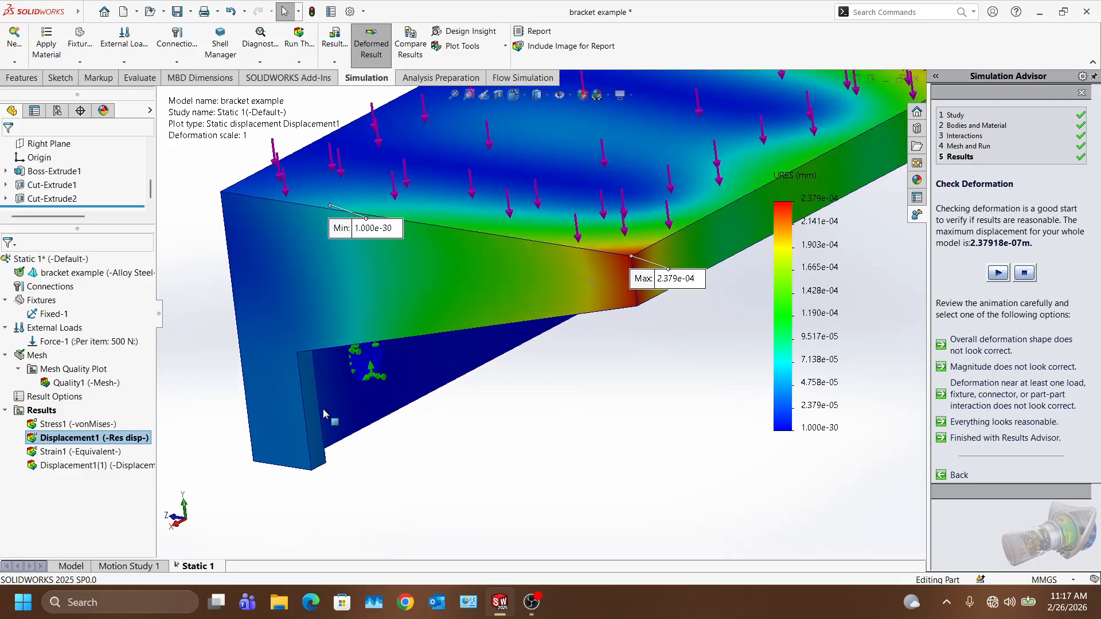
scroll(629, 353, "up", 2)
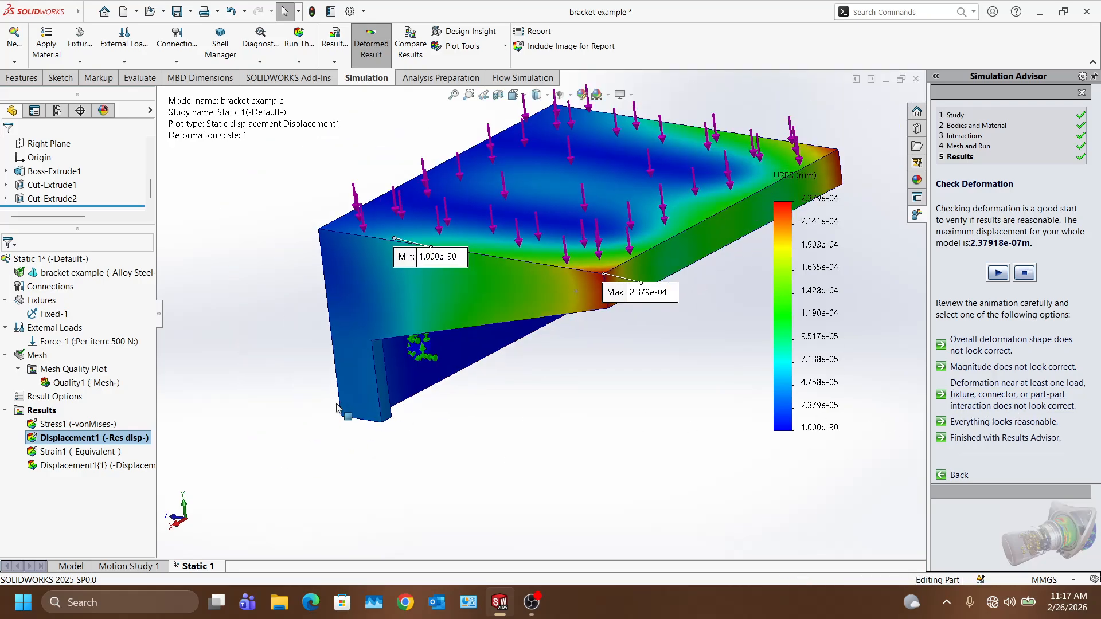
middle_click_drag(628, 353, 463, 325)
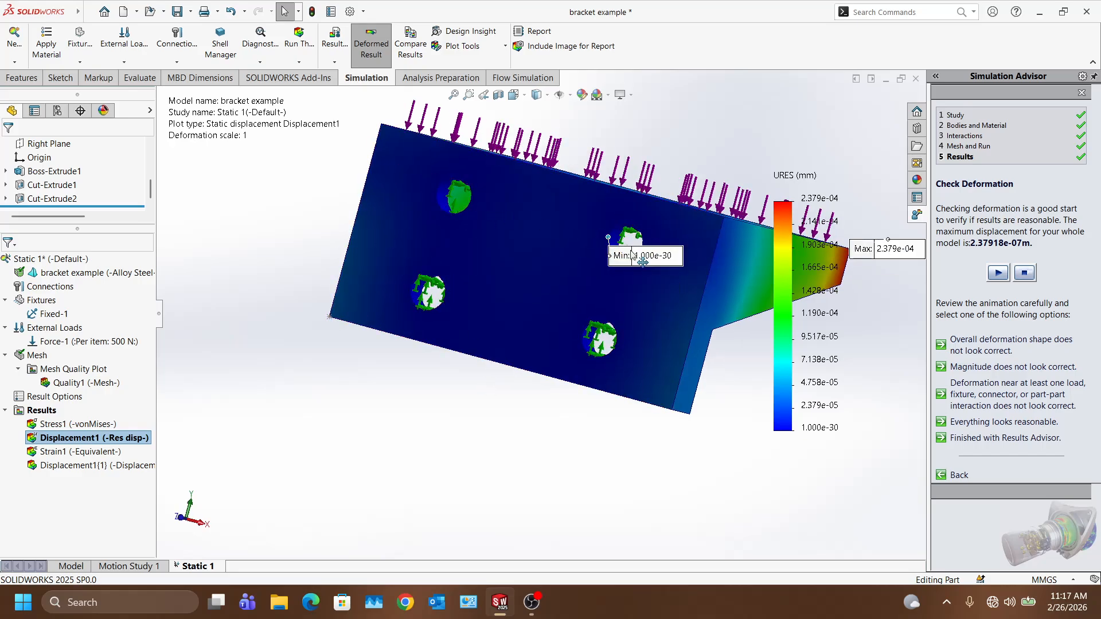
scroll(418, 304, "down", 1)
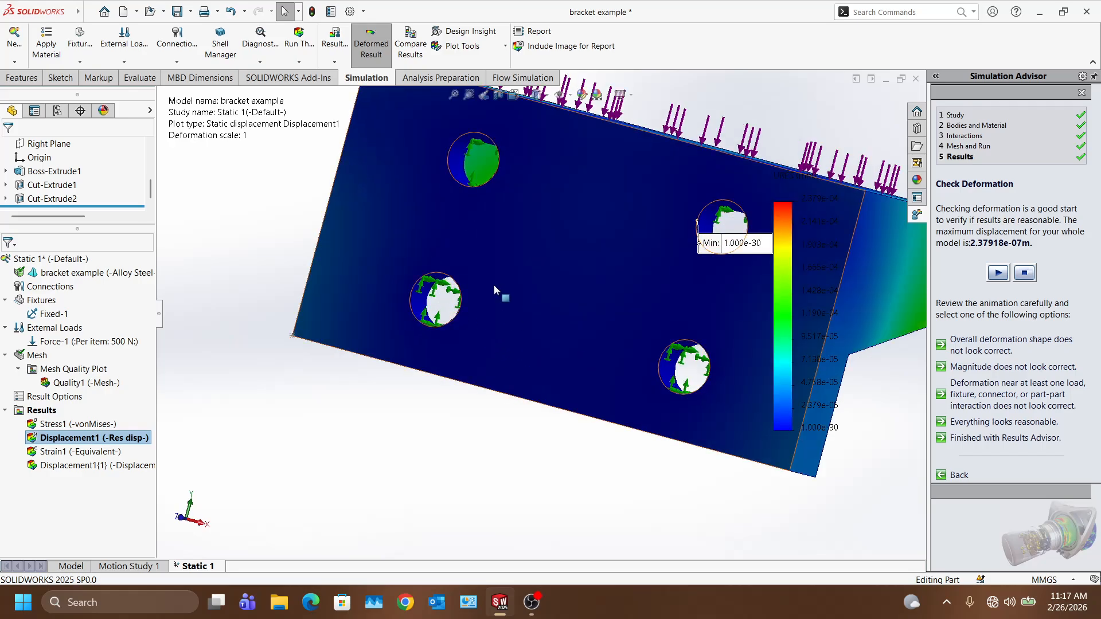
scroll(439, 321, "down", 2)
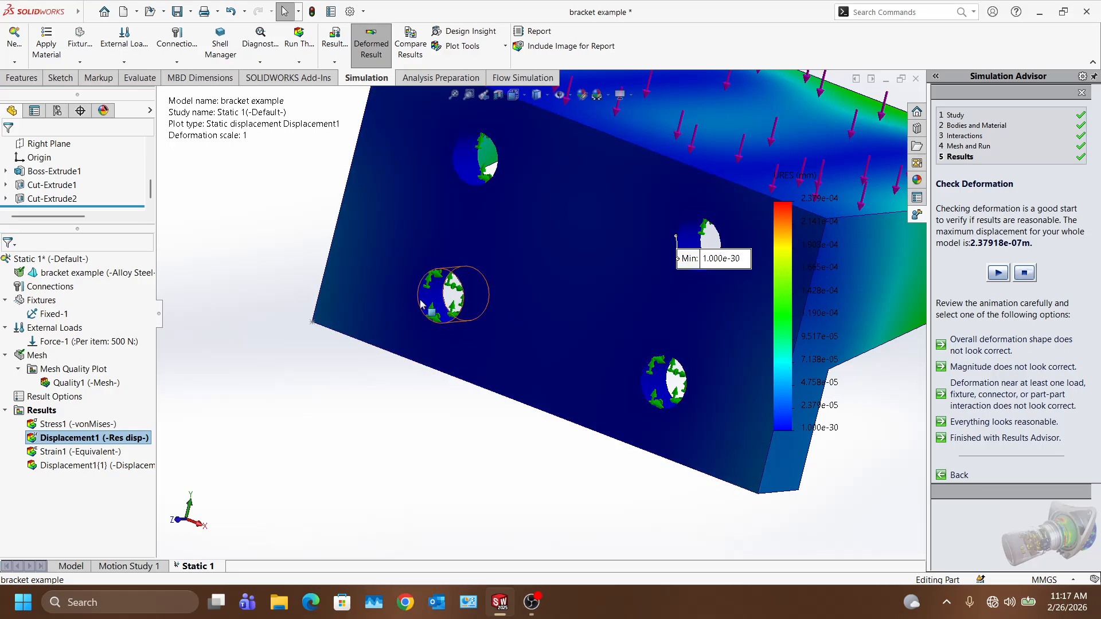
middle_click_drag(525, 315, 648, 390)
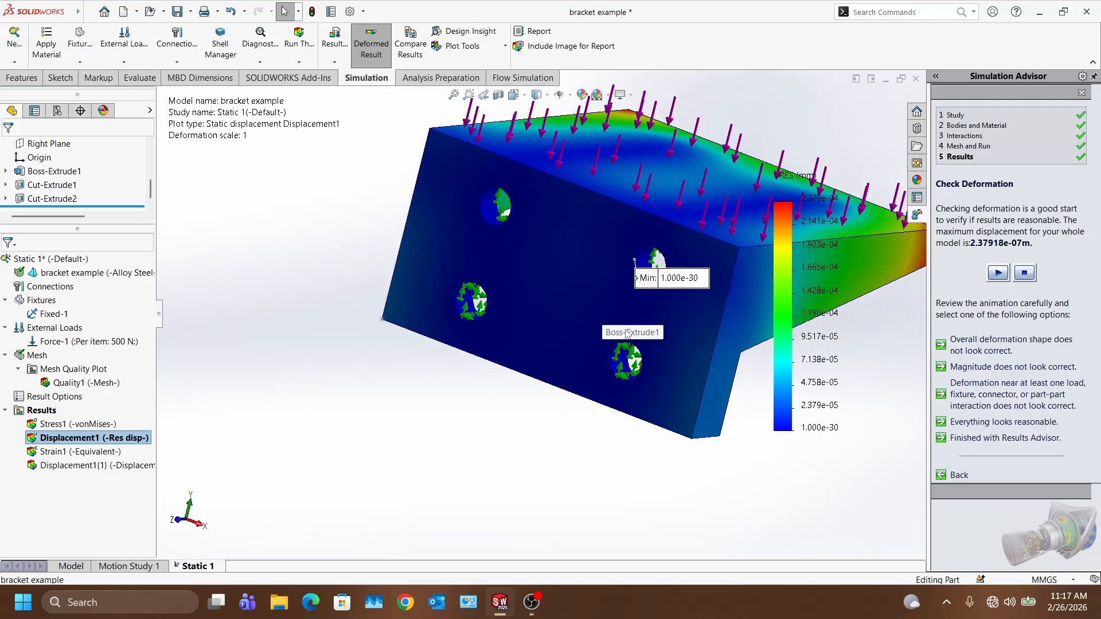
middle_click_drag(688, 466, 701, 446)
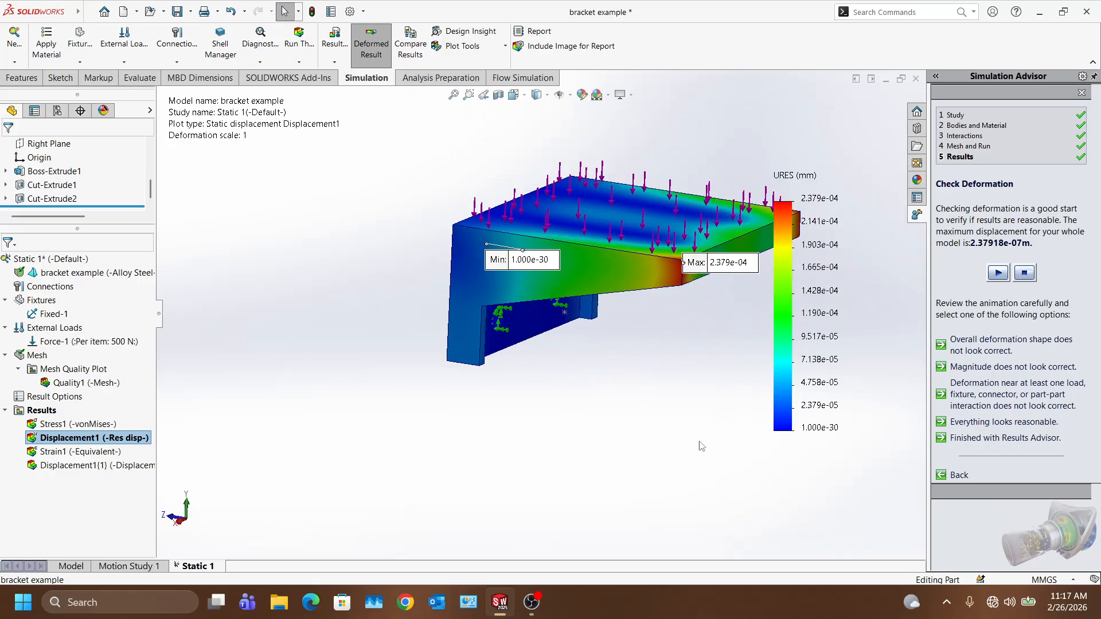
Step: Mark 'Everything looks reasonable.' and open the 'Material breaking or yielding.' guidance
left_click(992, 427)
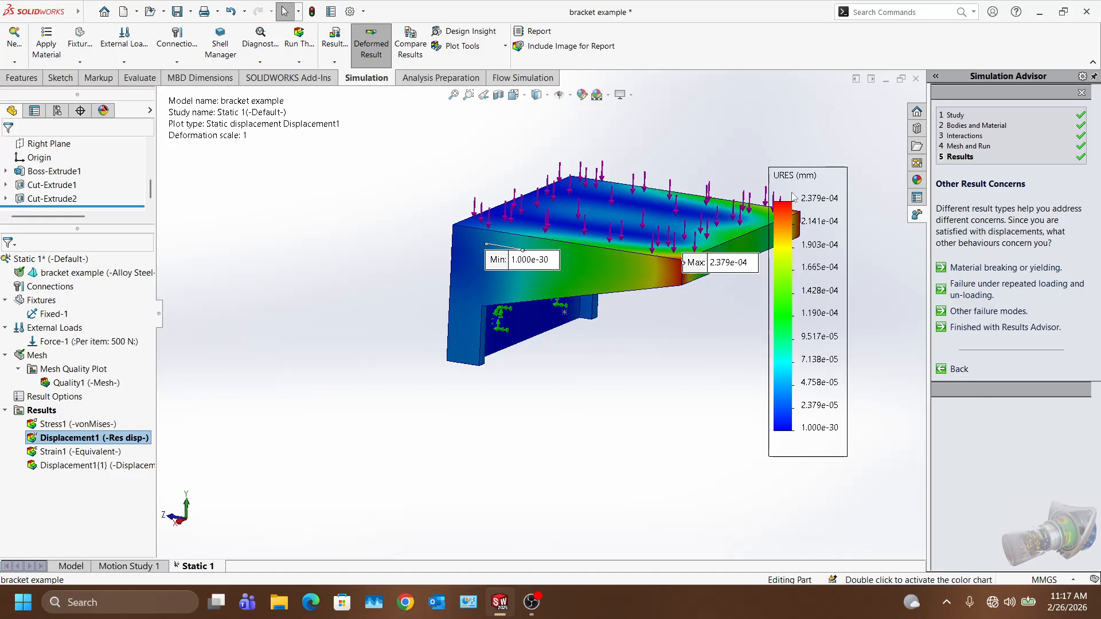
scroll(742, 238, "down", 3)
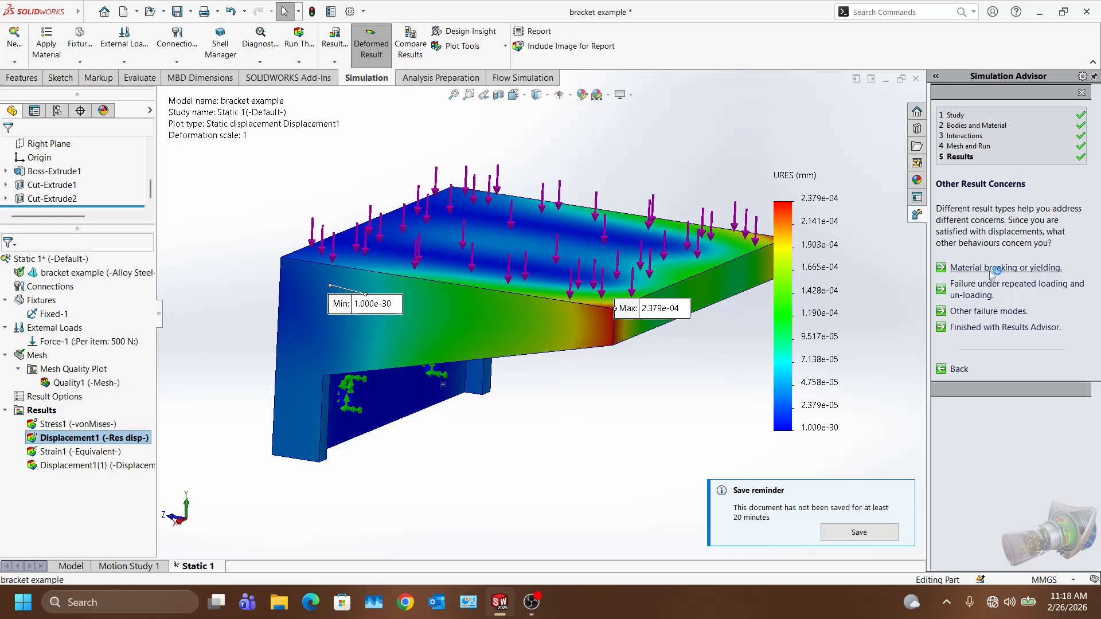
left_click(989, 267)
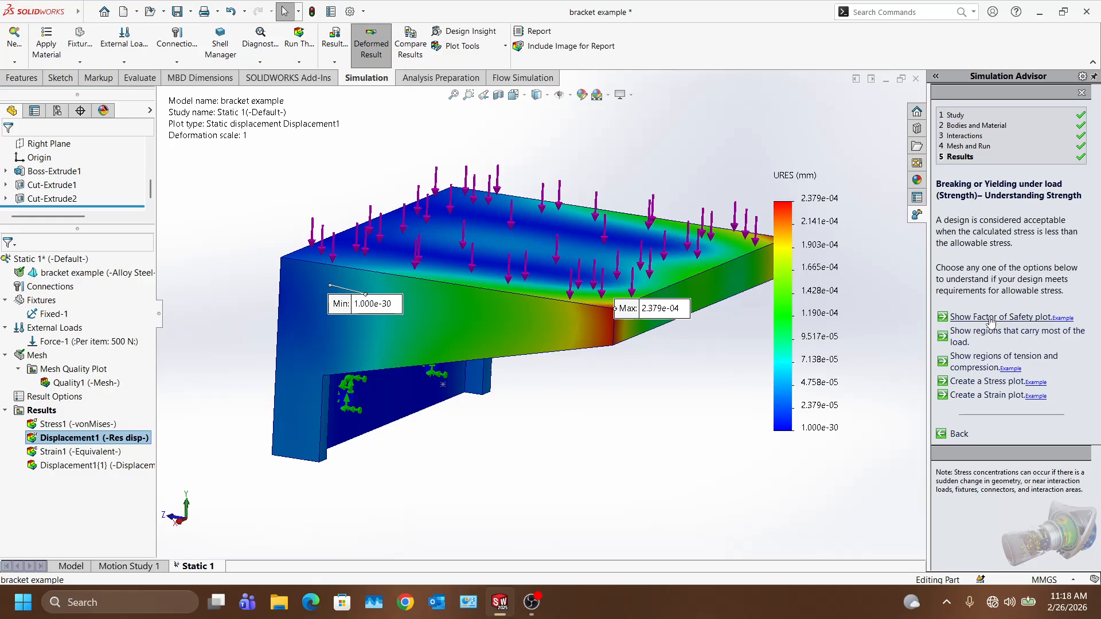
Step: Create the Factor of Safety plot and orbit to view the bracket's underside
left_click(991, 317)
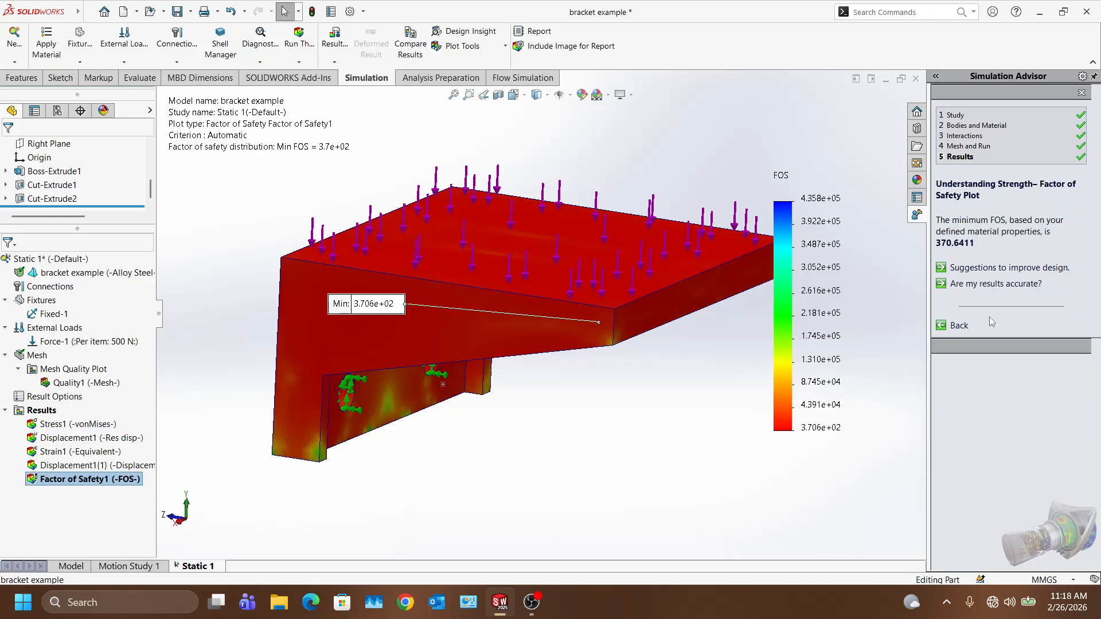
middle_click_drag(652, 430, 597, 408)
scroll(547, 390, "down", 1)
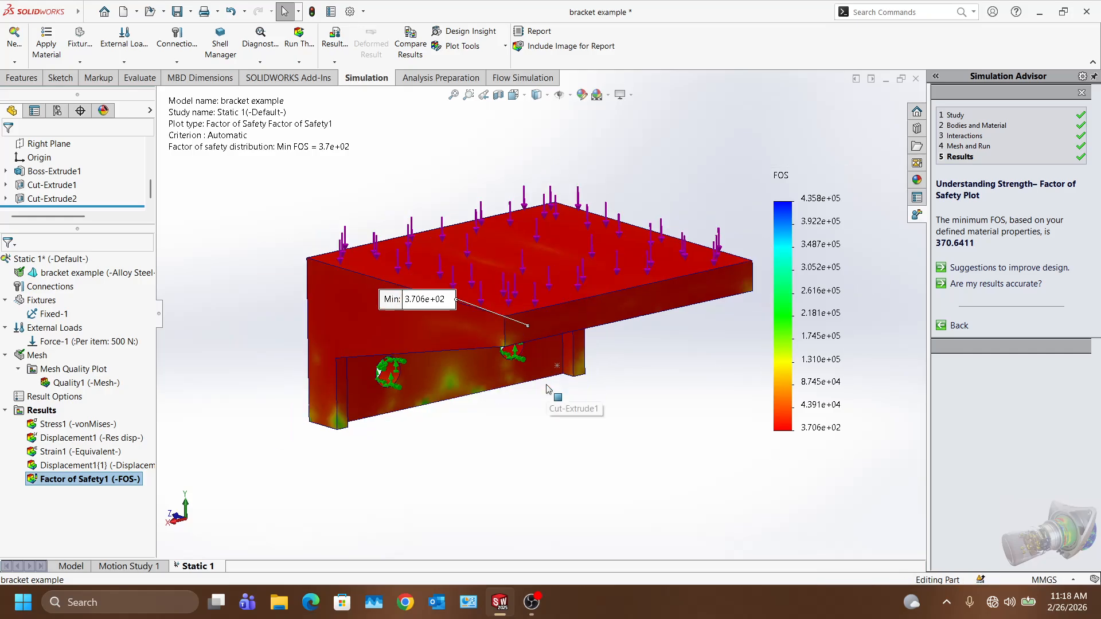
scroll(550, 401, "down", 1)
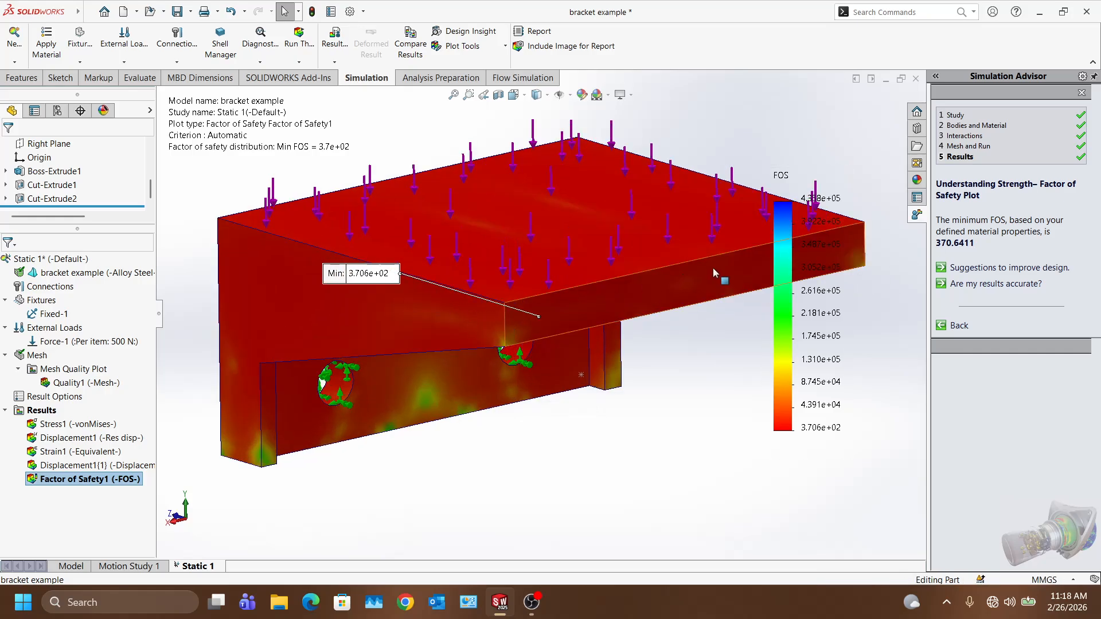
scroll(541, 321, "up", 2)
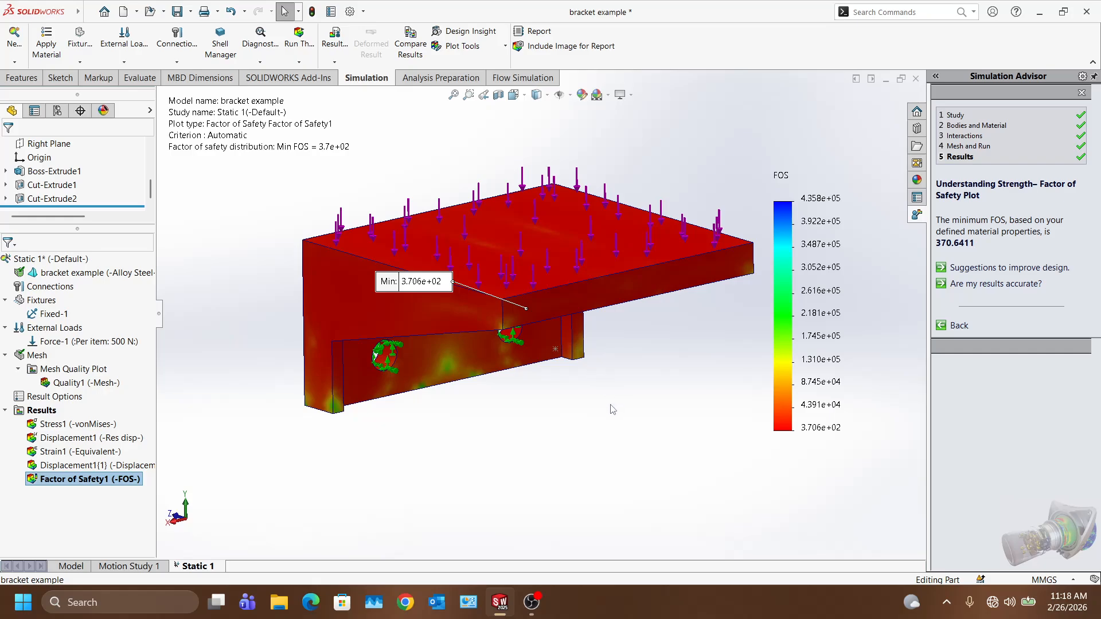
middle_click_drag(616, 408, 580, 356)
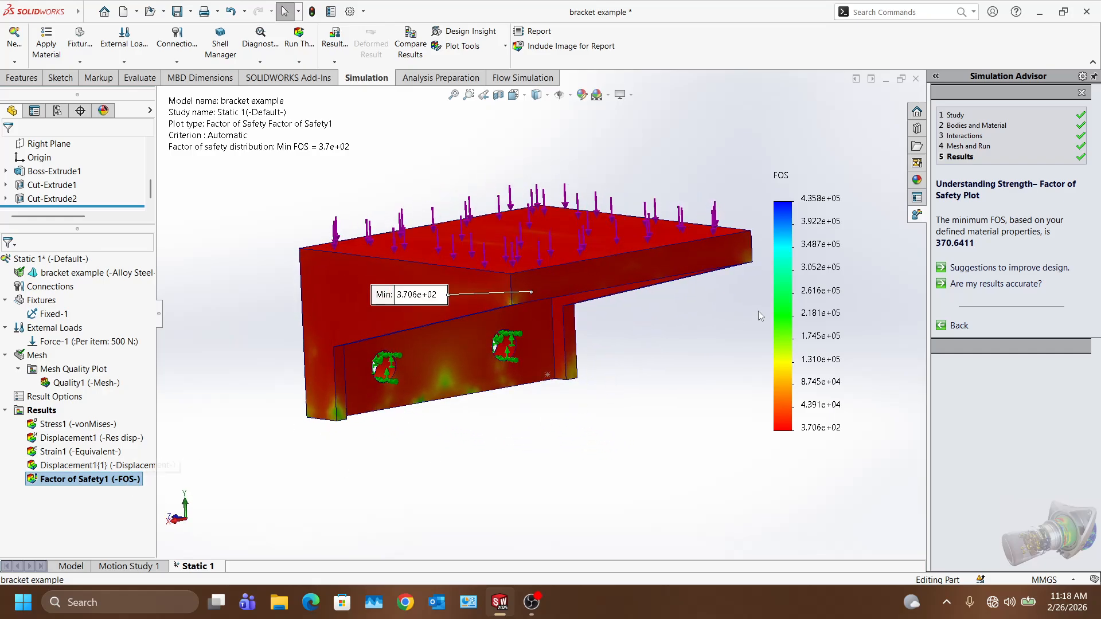
Step: Label the FOS plot's min 3.706e+02 and max 4.358e+05, then zoom to fit
double_click(797, 314)
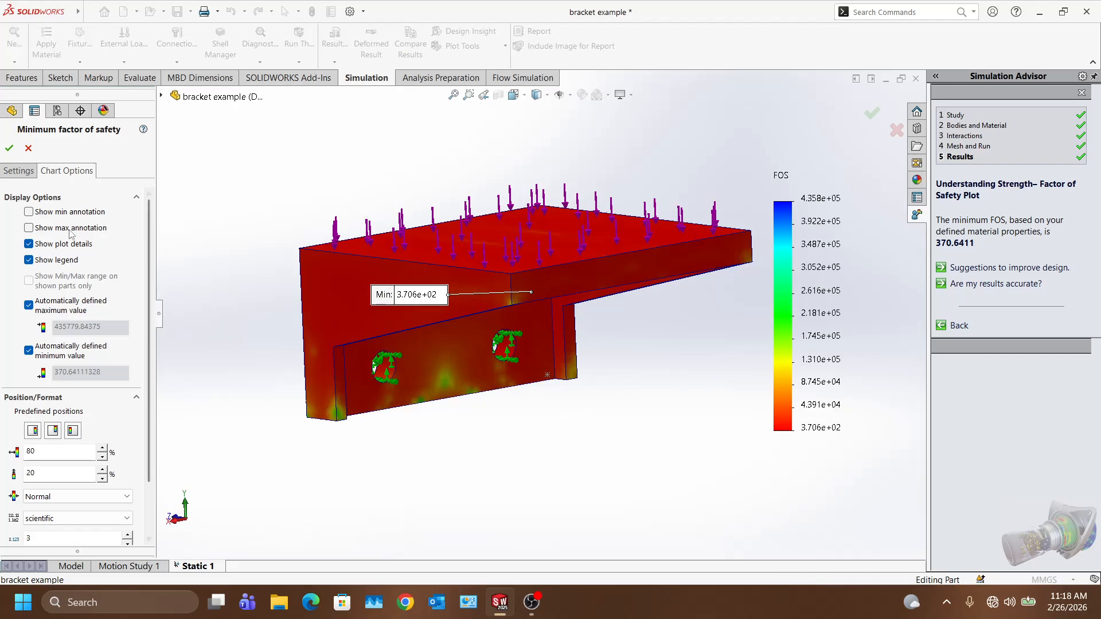
left_click(29, 212)
left_click(29, 229)
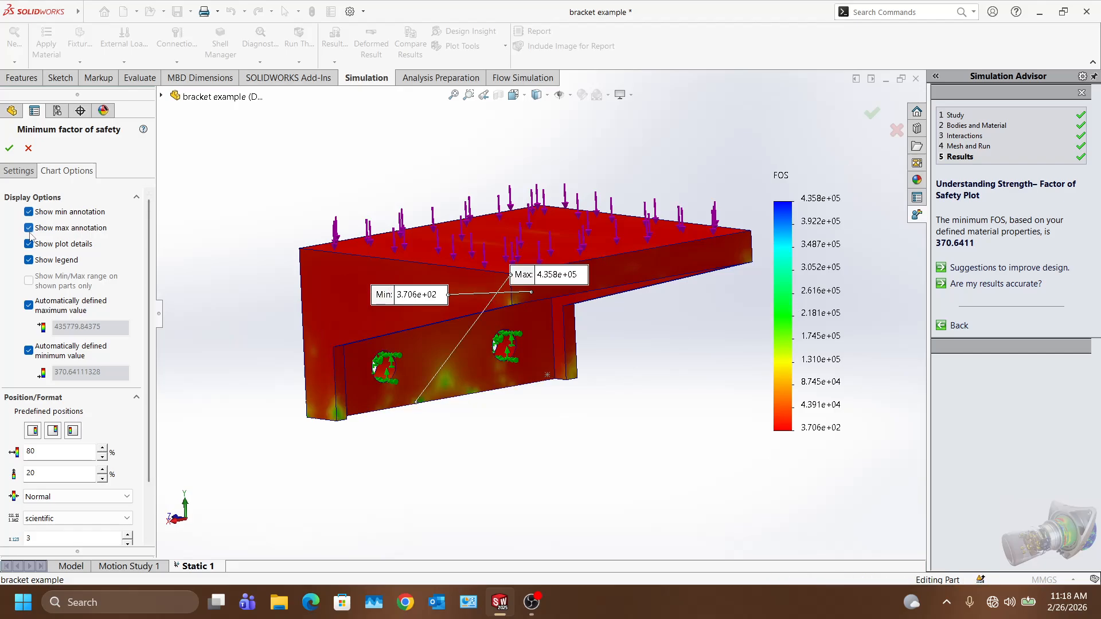
left_click(18, 171)
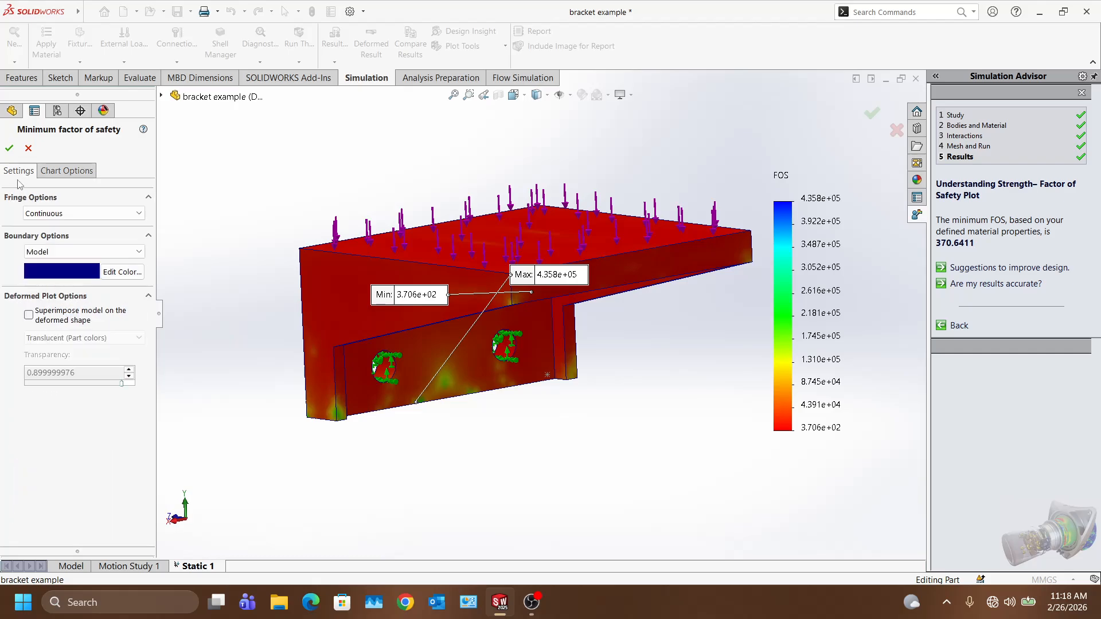
left_click(9, 149)
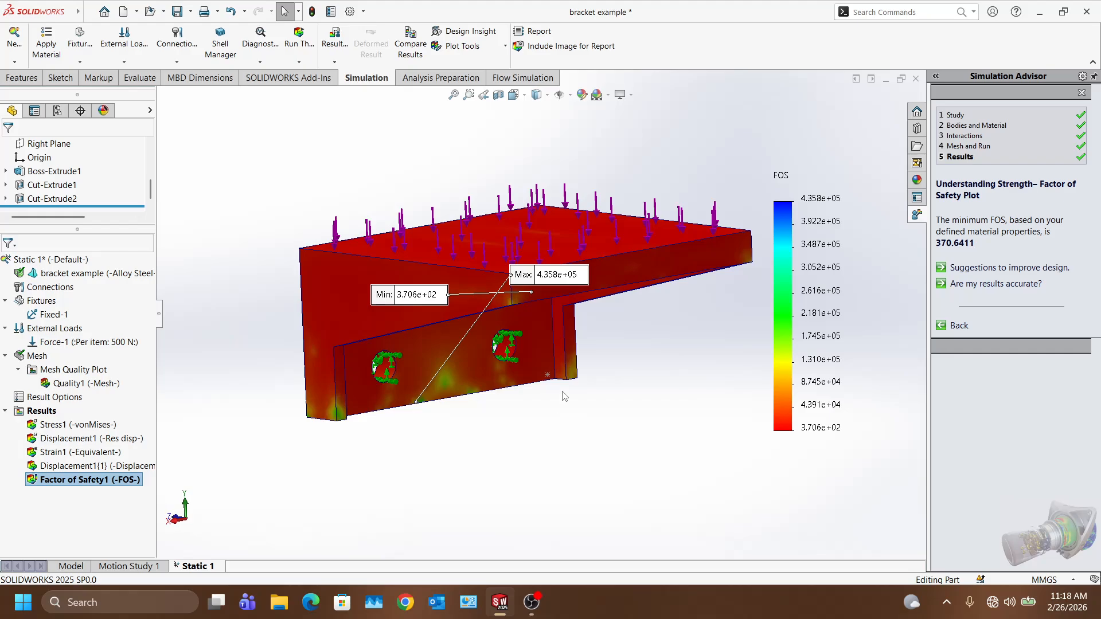
middle_click_drag(562, 395, 632, 403)
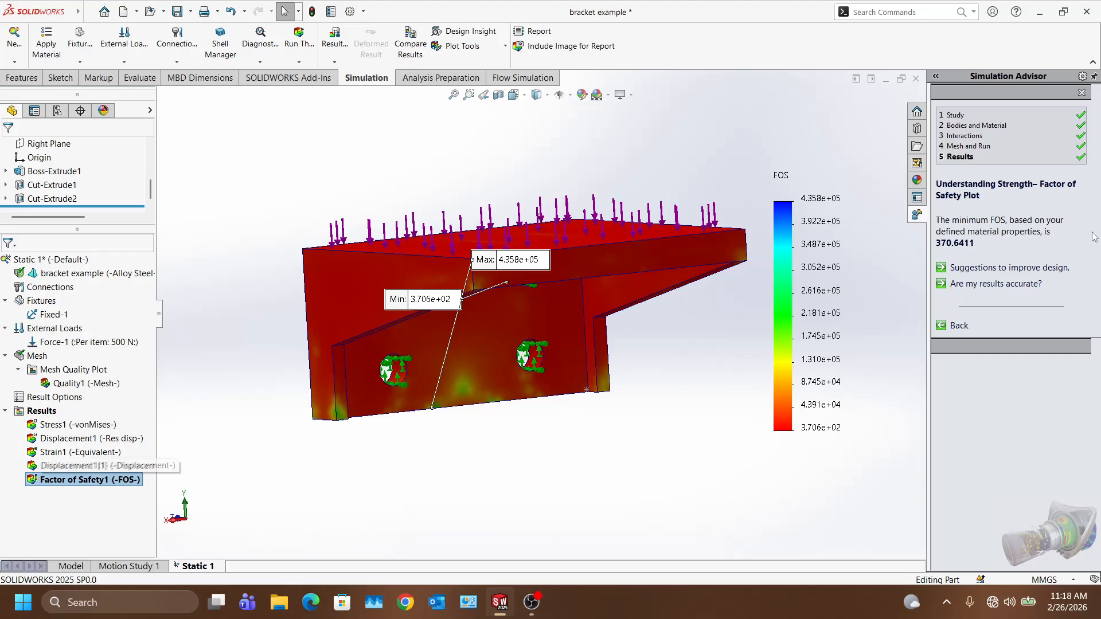
middle_click_drag(751, 315, 655, 347)
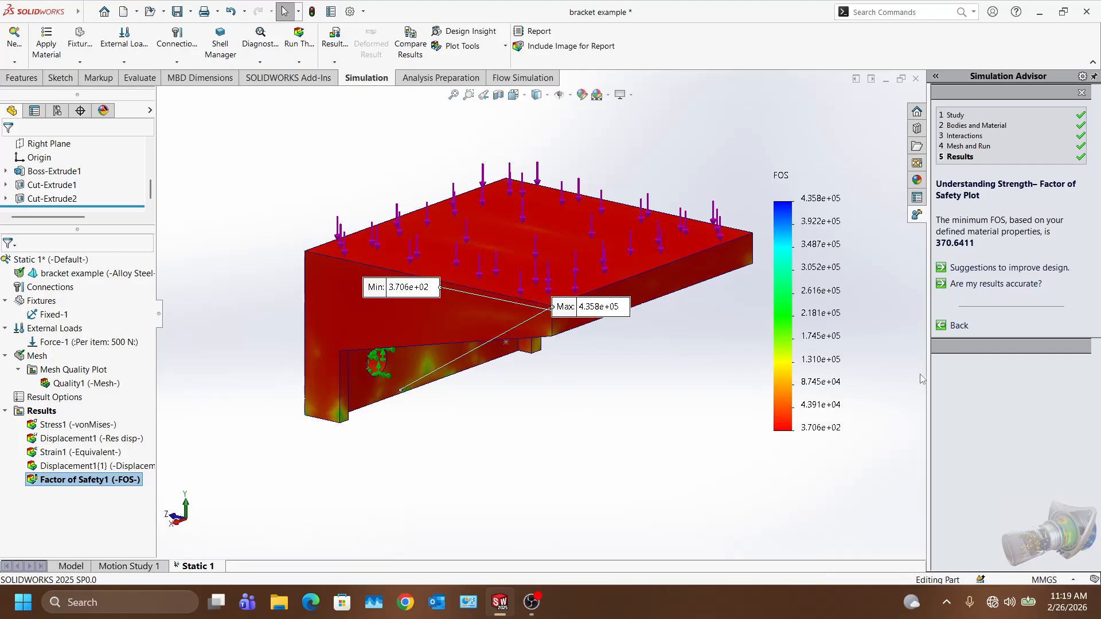
key("f")
scroll(705, 249, "down", 2)
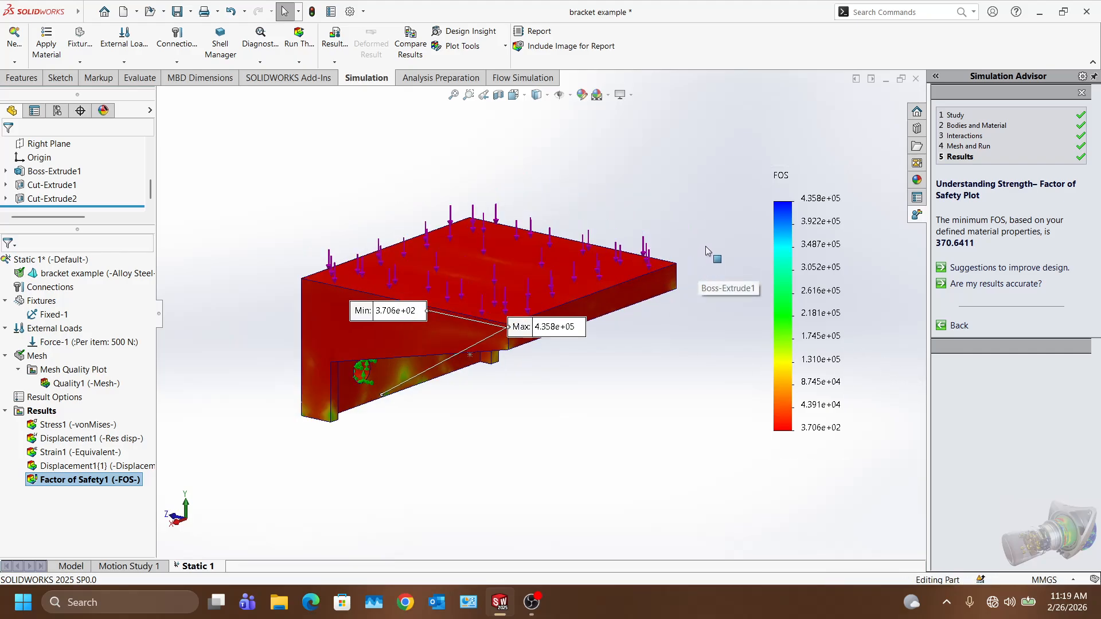
Step: Open the results-accuracy guidance, start a remesh, and cancel at the warning to keep results
left_click(941, 286)
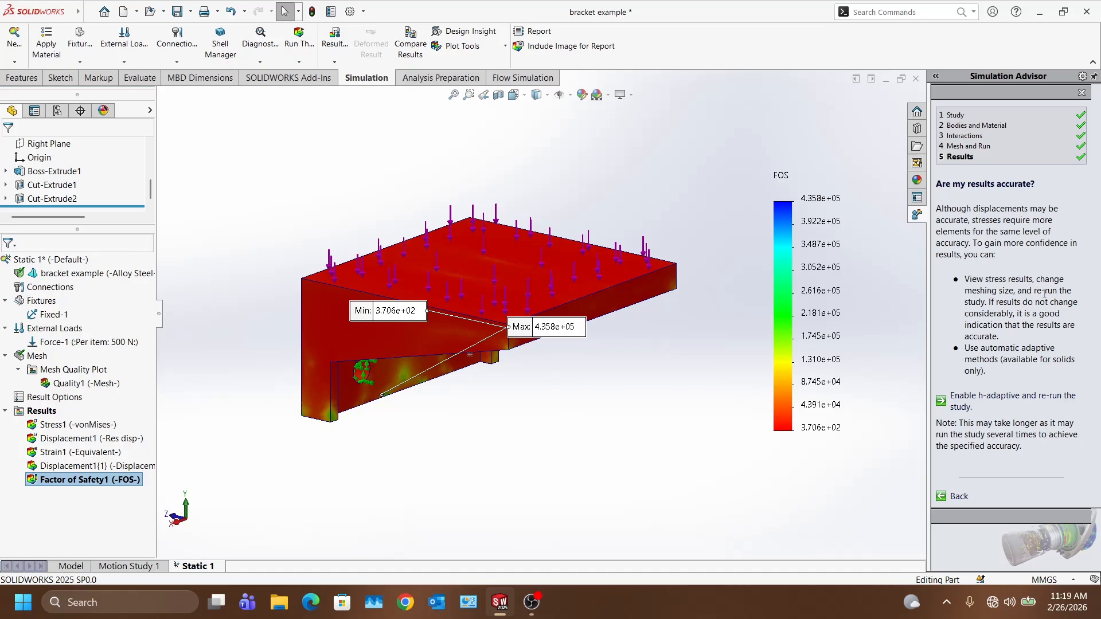
left_click(40, 356)
right_click(43, 359)
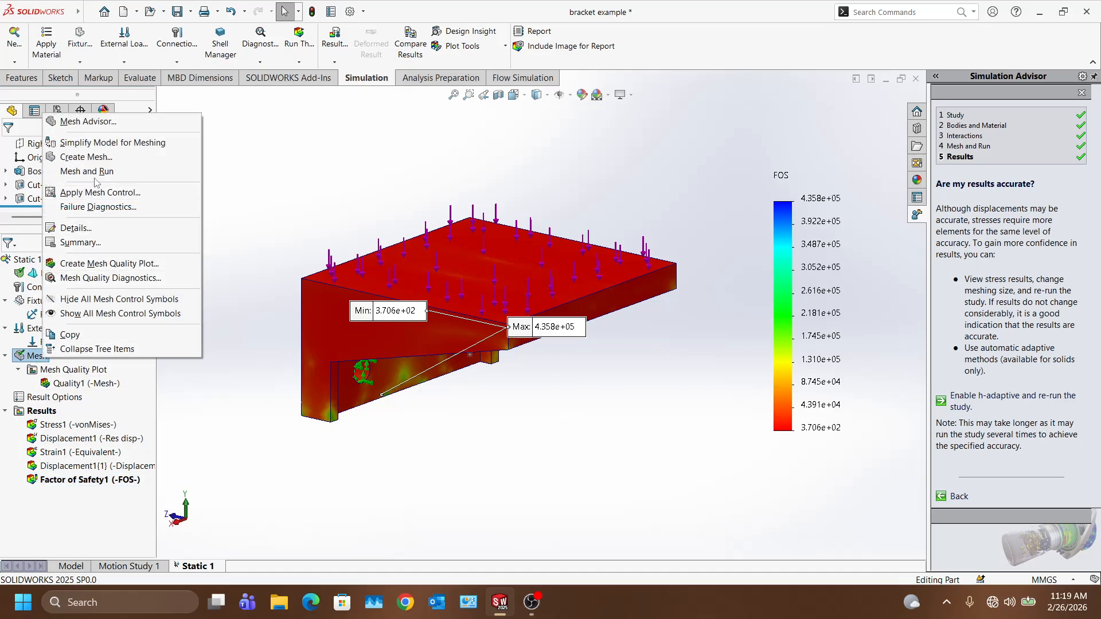
left_click(86, 157)
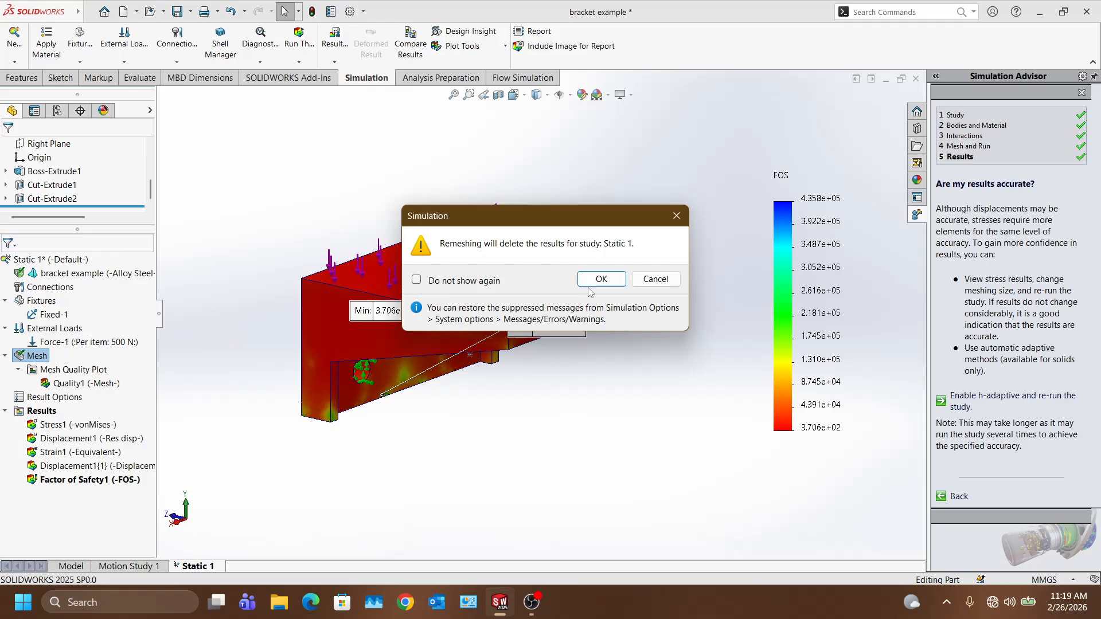
left_click(677, 221)
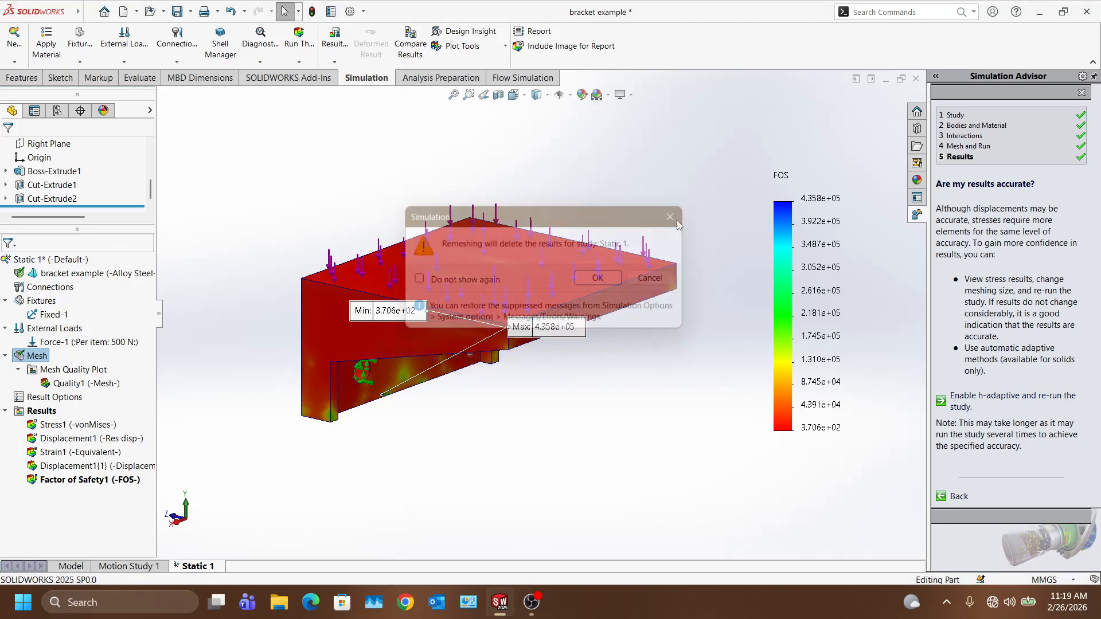
Step: Dismiss the mesh menus, step the advisor back, and jump to Results to create Displacement2
right_click(34, 356)
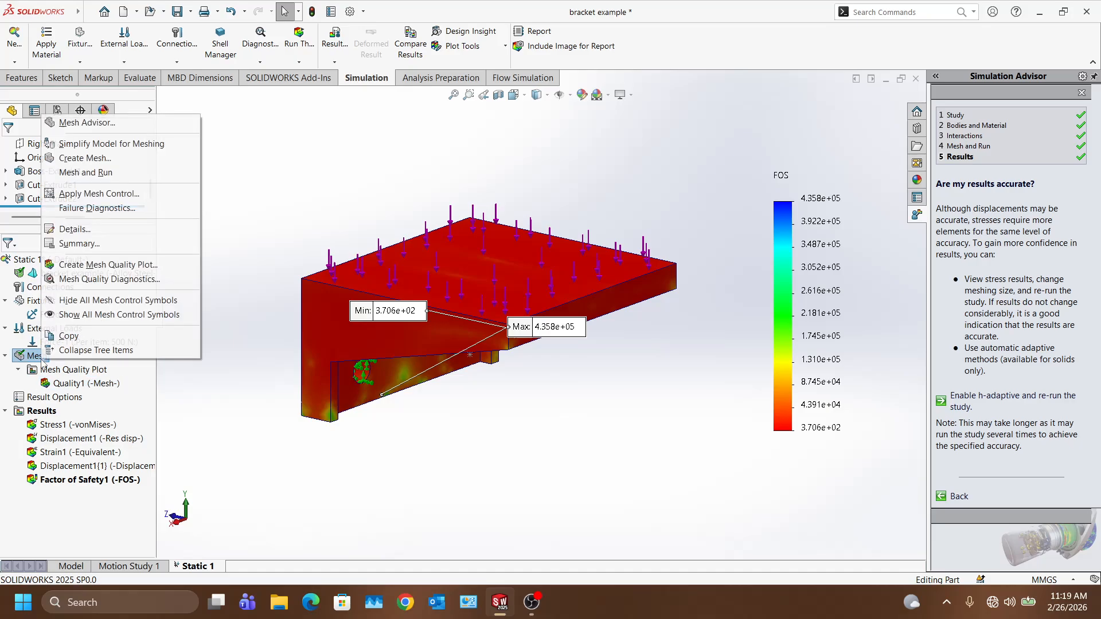
left_click(92, 123)
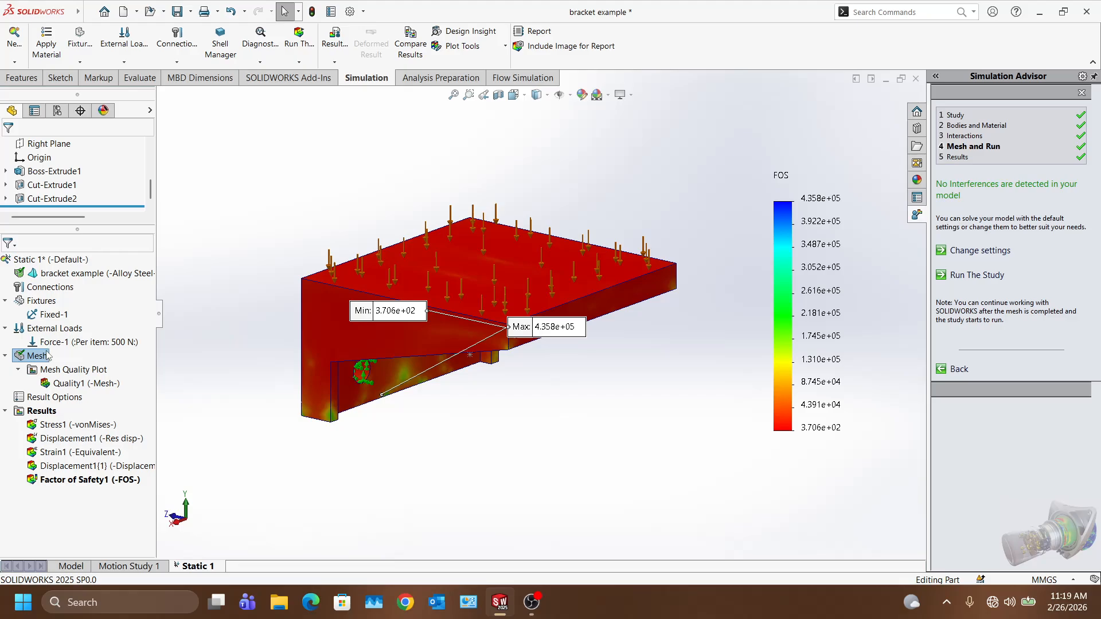
right_click(52, 354)
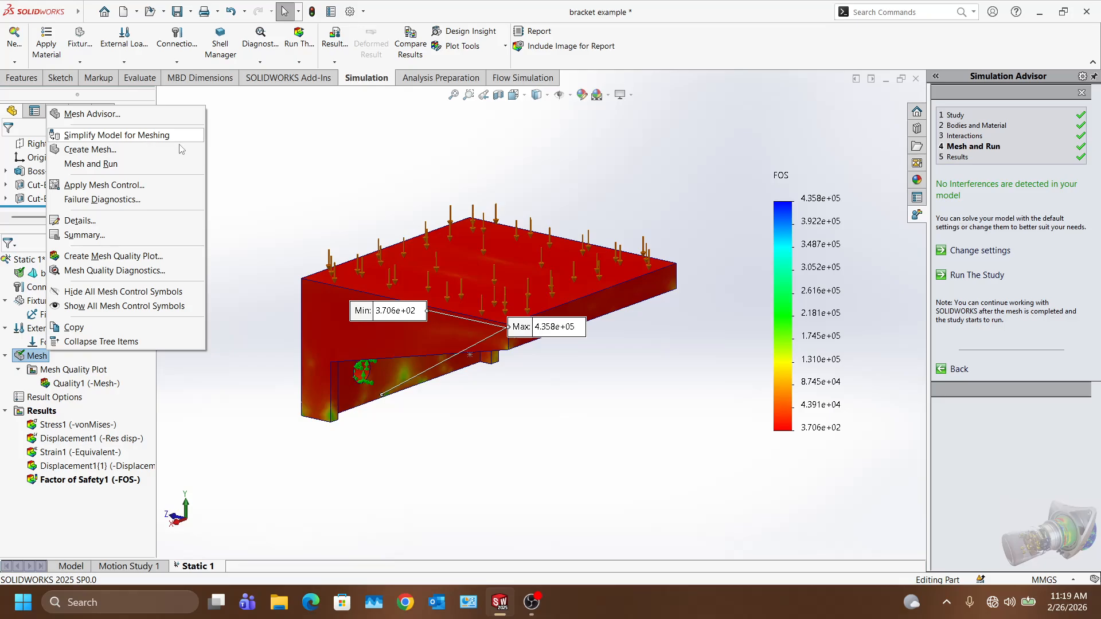
left_click(256, 150)
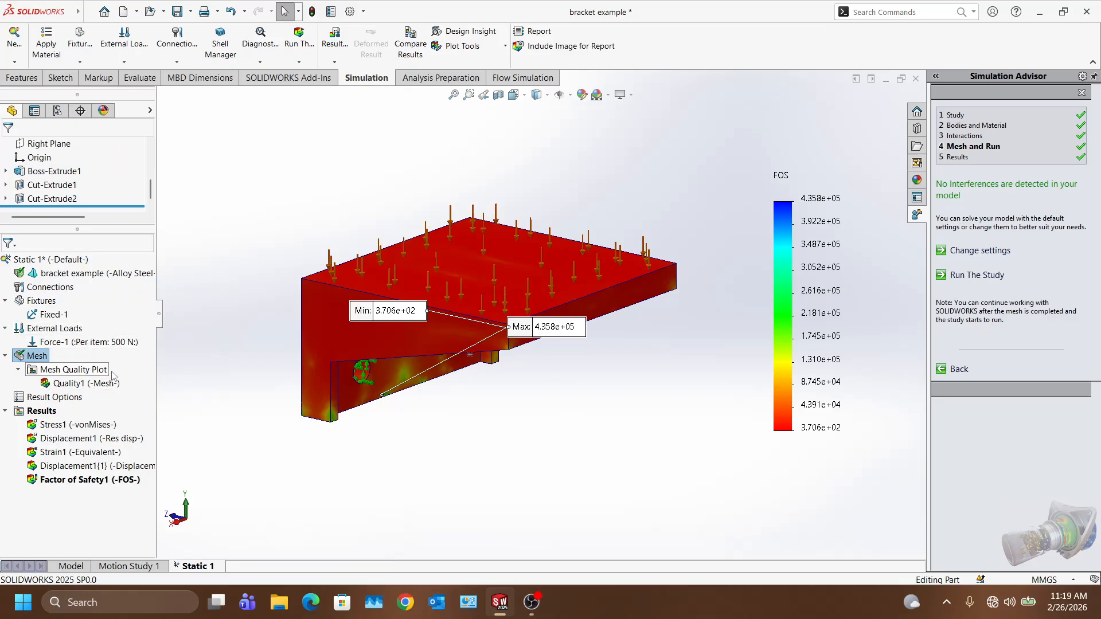
right_click(36, 357)
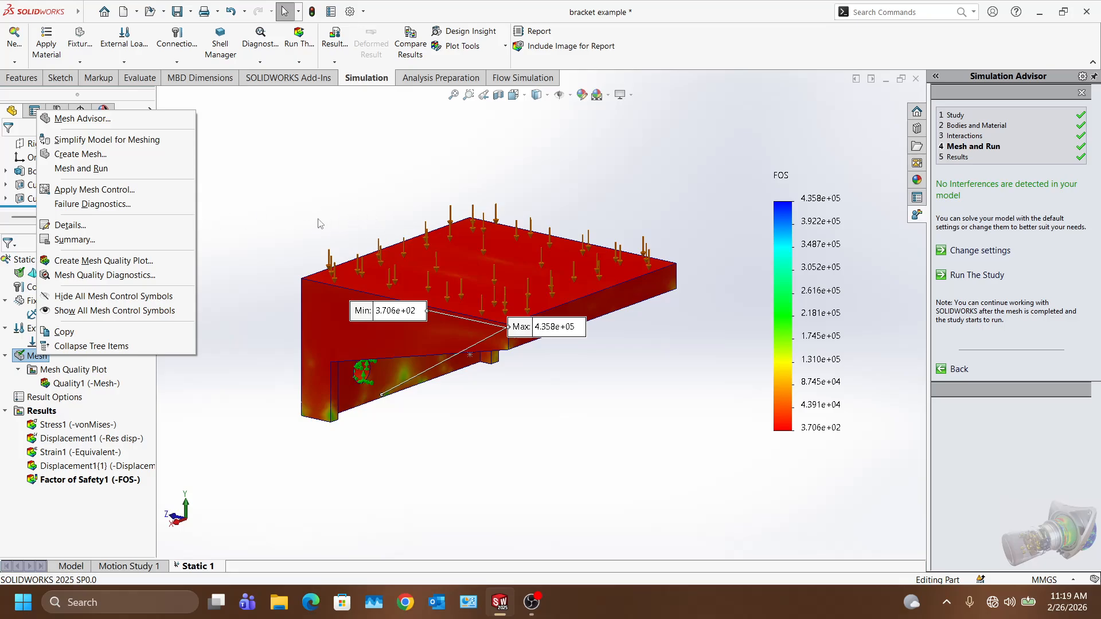
left_click(628, 358)
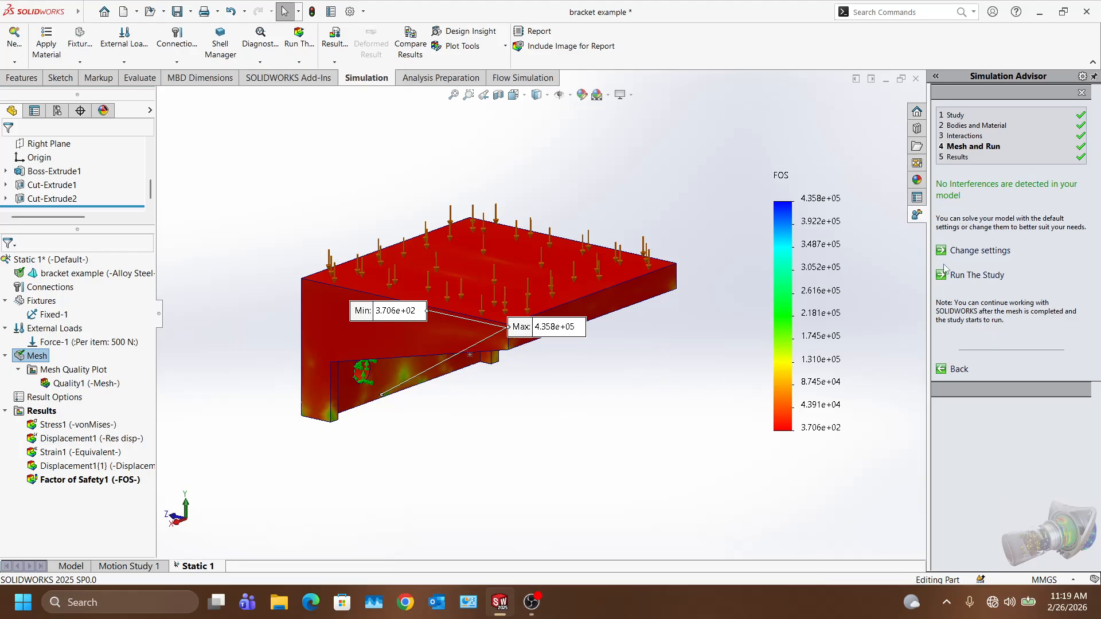
left_click(941, 371)
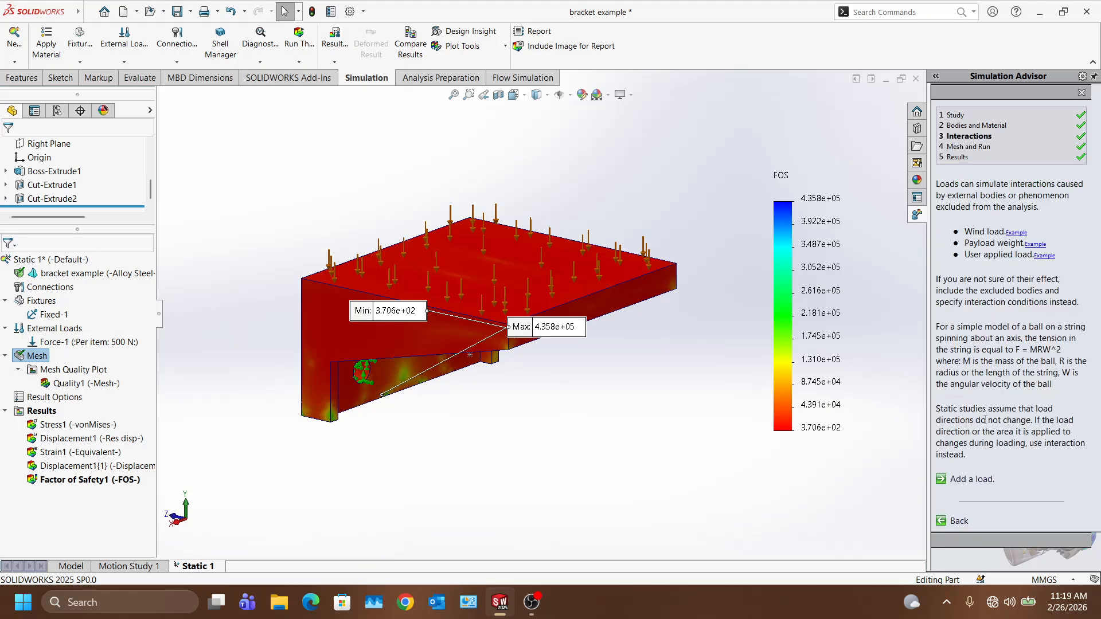
left_click(961, 157)
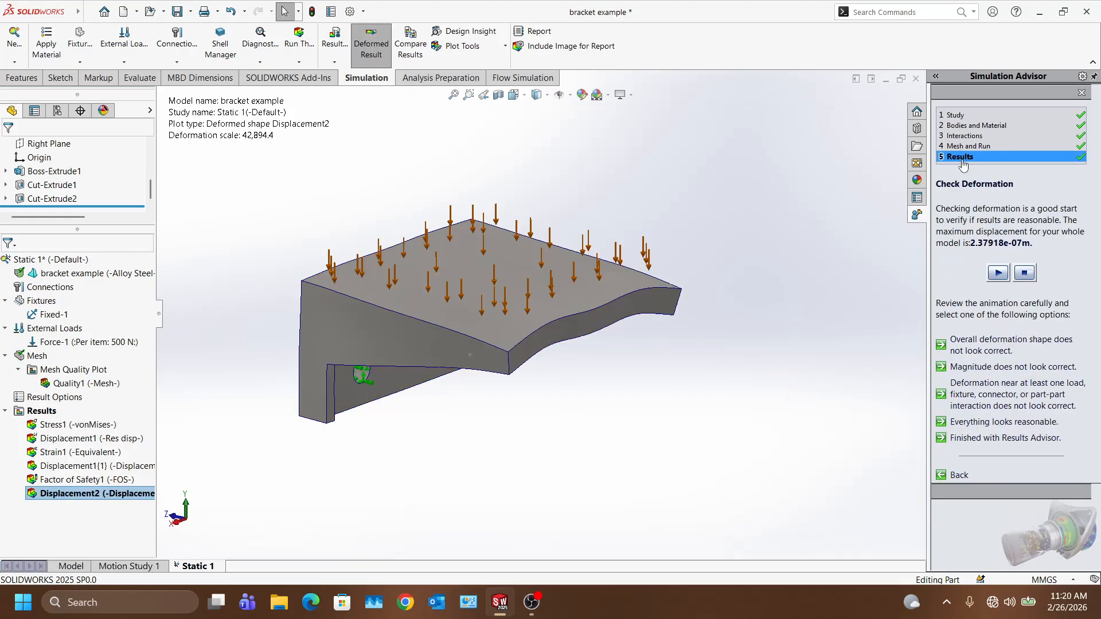
Step: Accept the deformation, review the Other failure modes example previews, then go back and finish the Results Advisor
left_click(1001, 422)
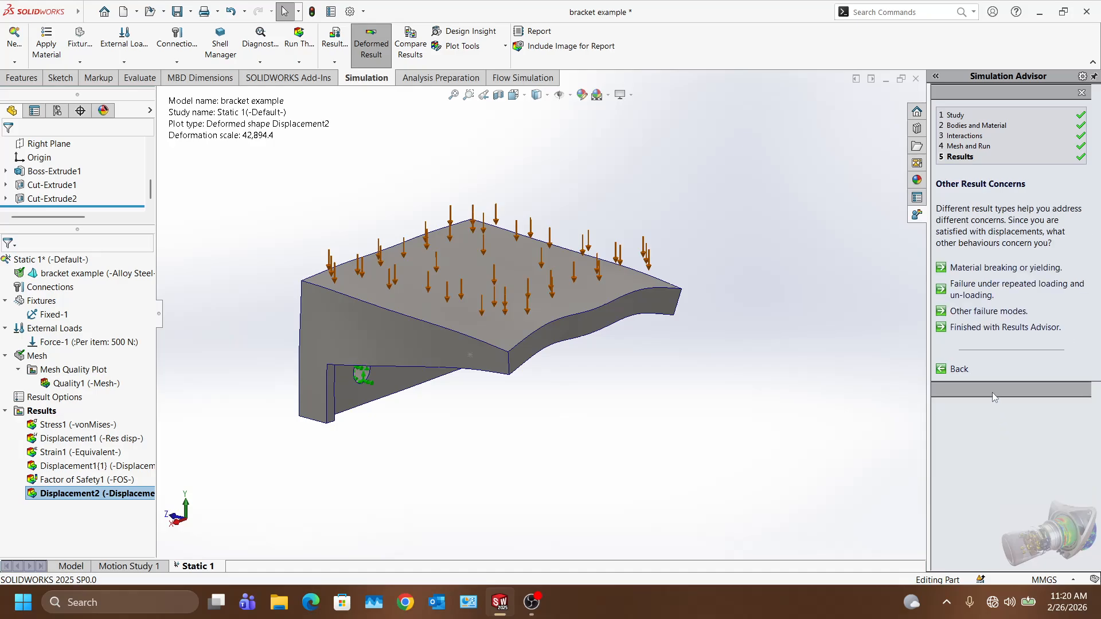
left_click(969, 313)
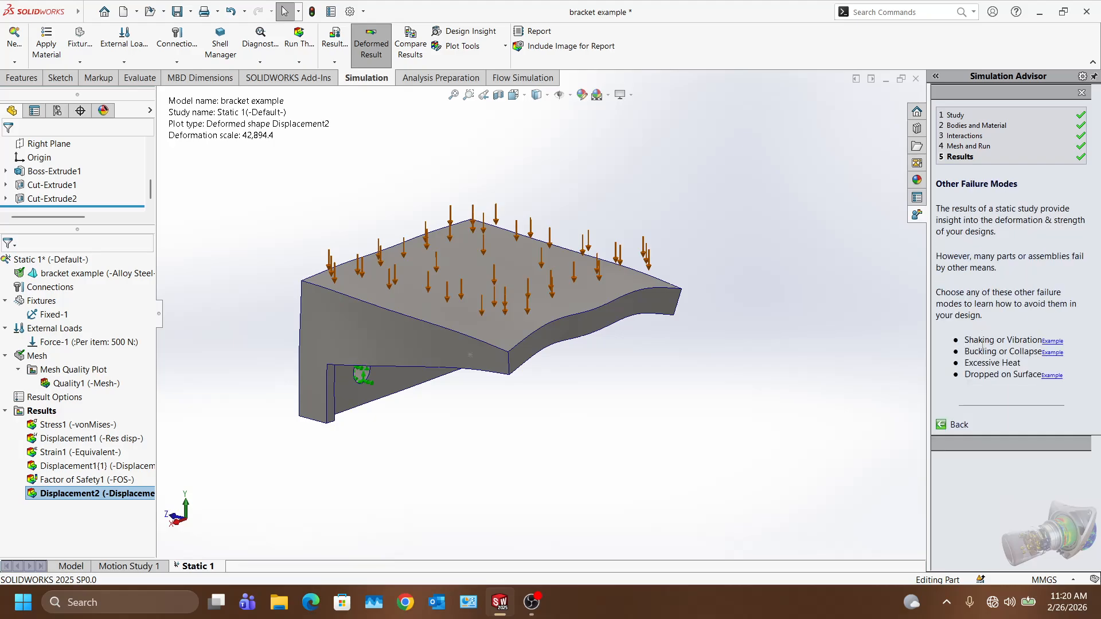
mouse_move(1057, 343)
mouse_move(1062, 384)
mouse_move(1060, 358)
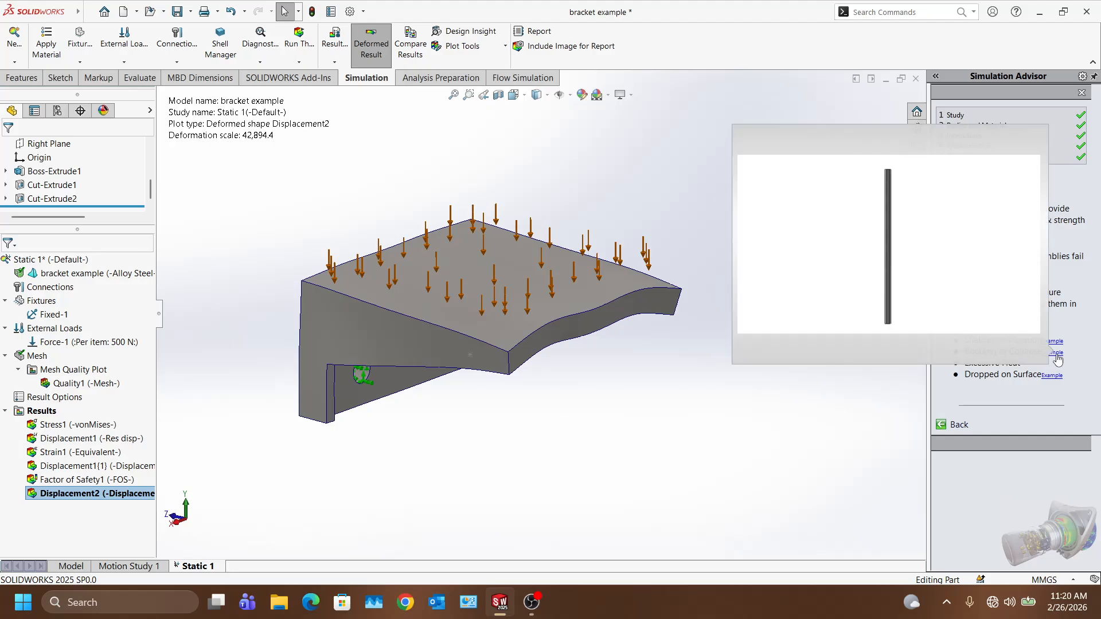
mouse_move(1057, 378)
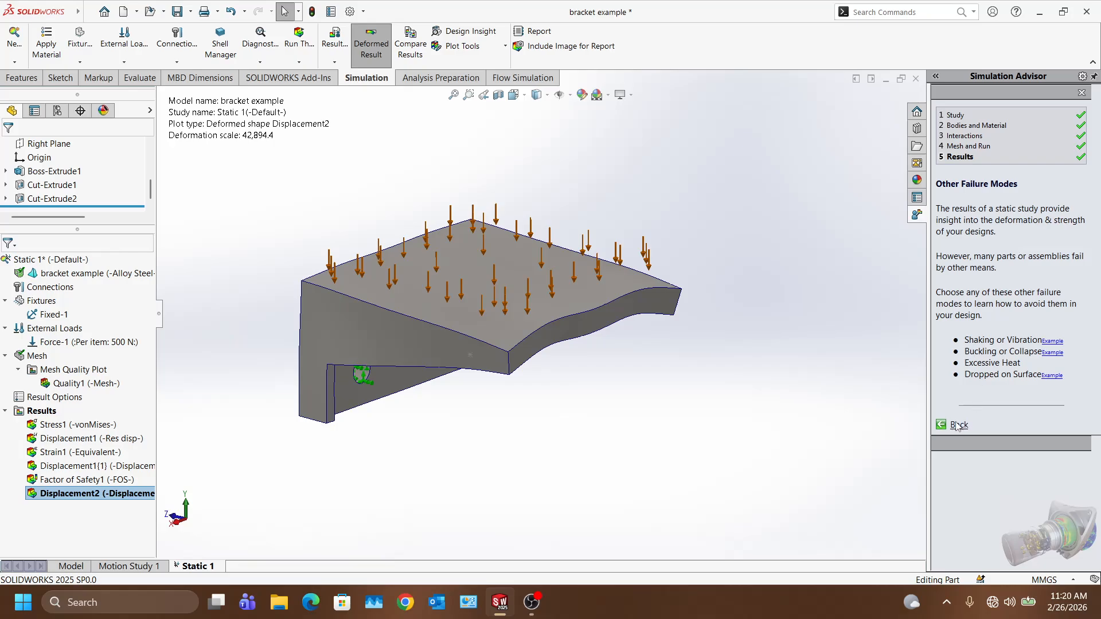
left_click(956, 425)
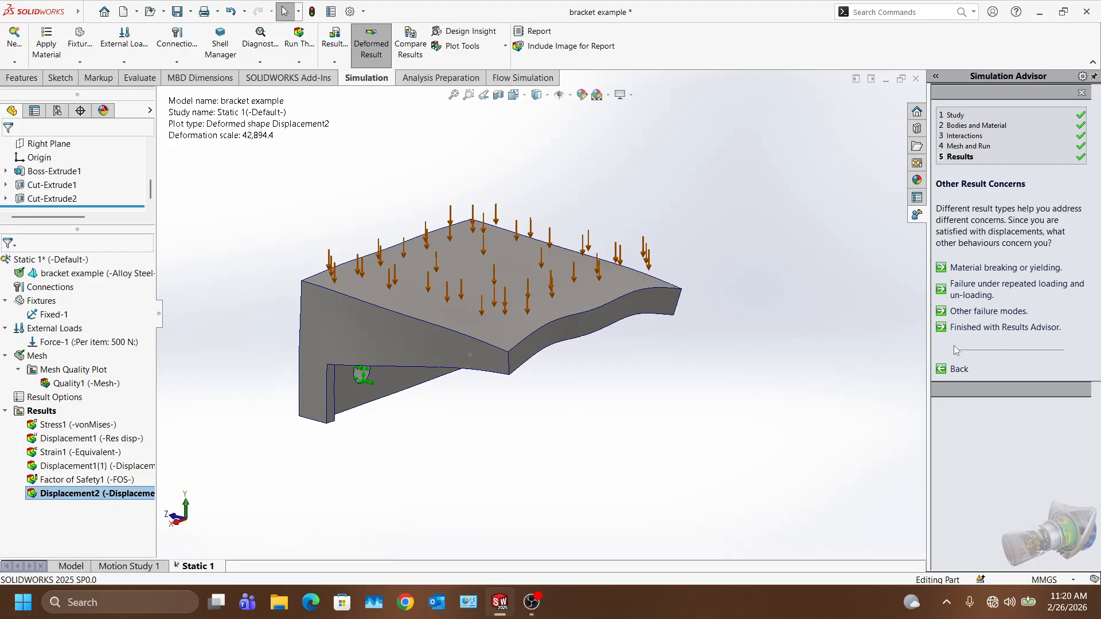
left_click(986, 328)
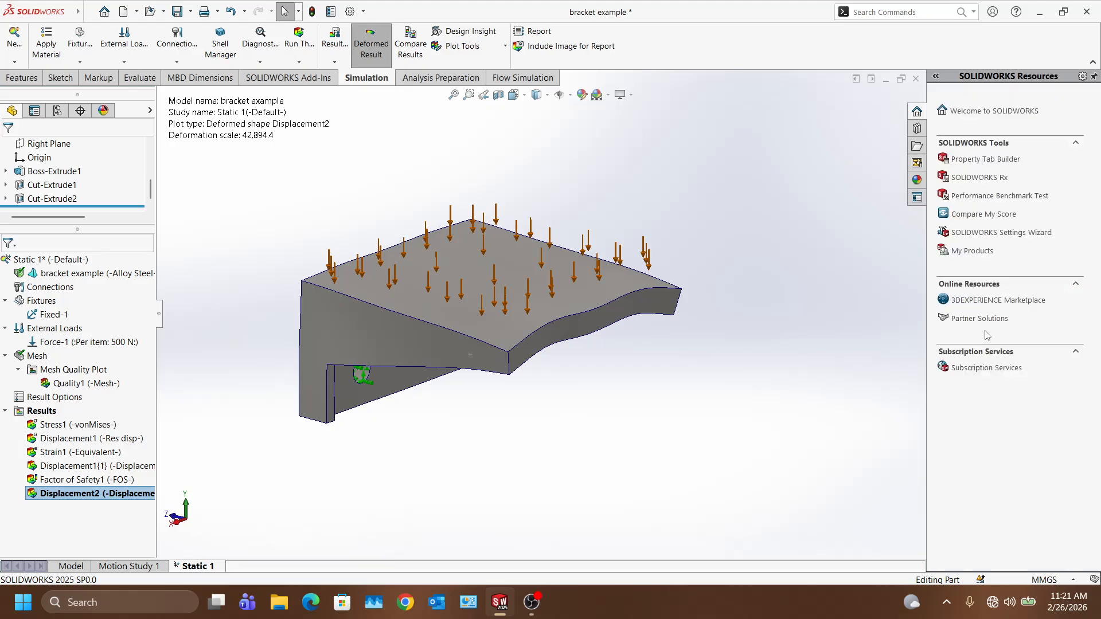
Step: With Displacement2 selected, start a study report including Designer, Company, URL, Logo and Address in the header
left_click(115, 495)
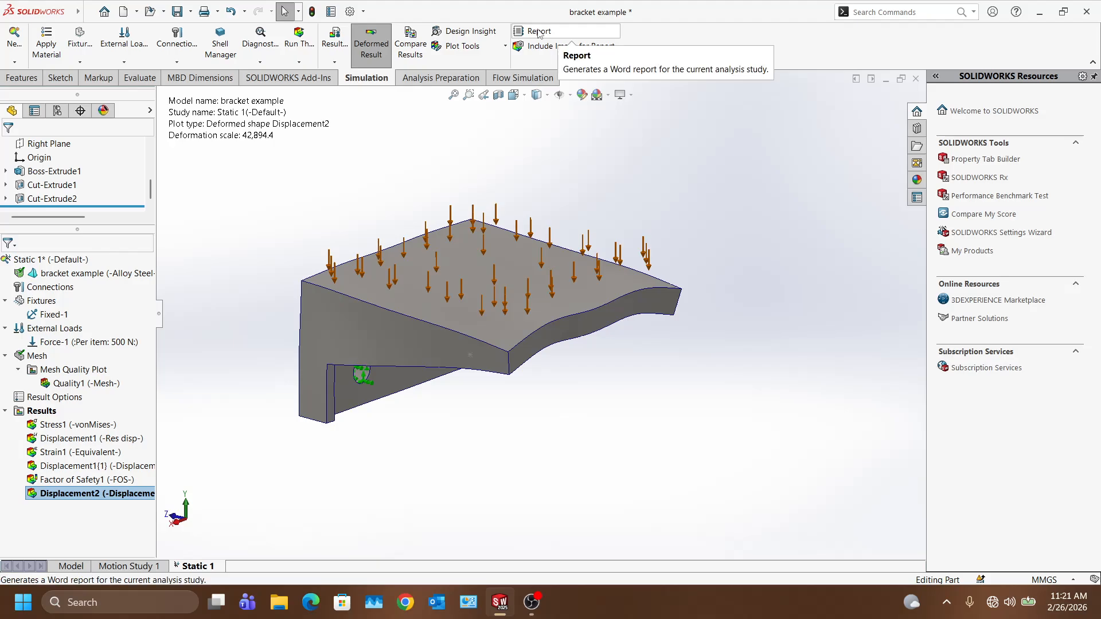
left_click(539, 33)
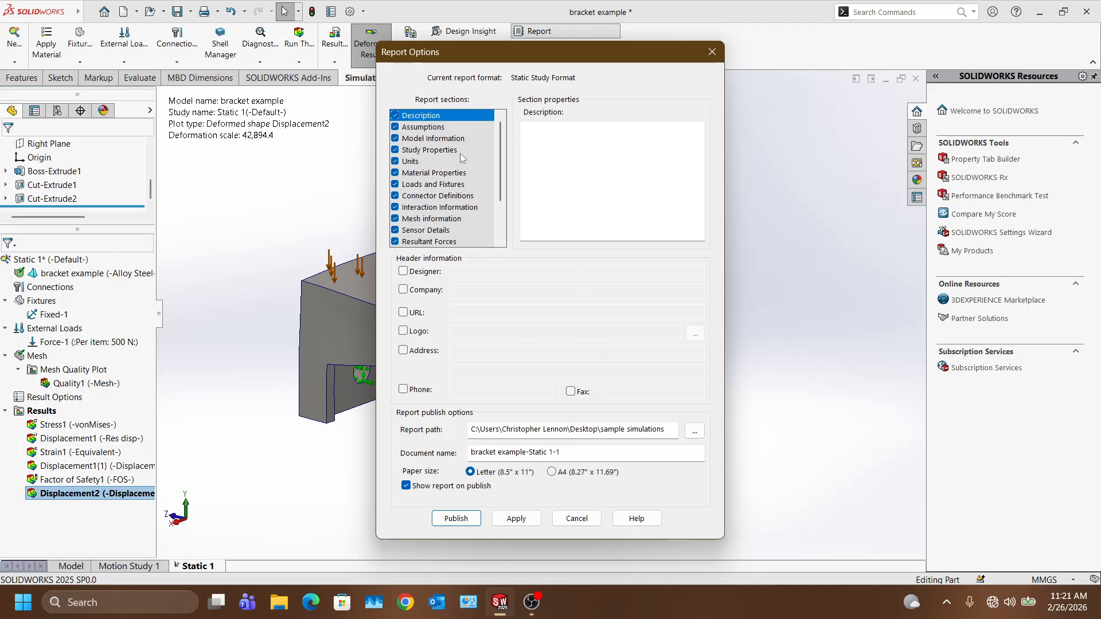
left_click(403, 272)
left_click(403, 290)
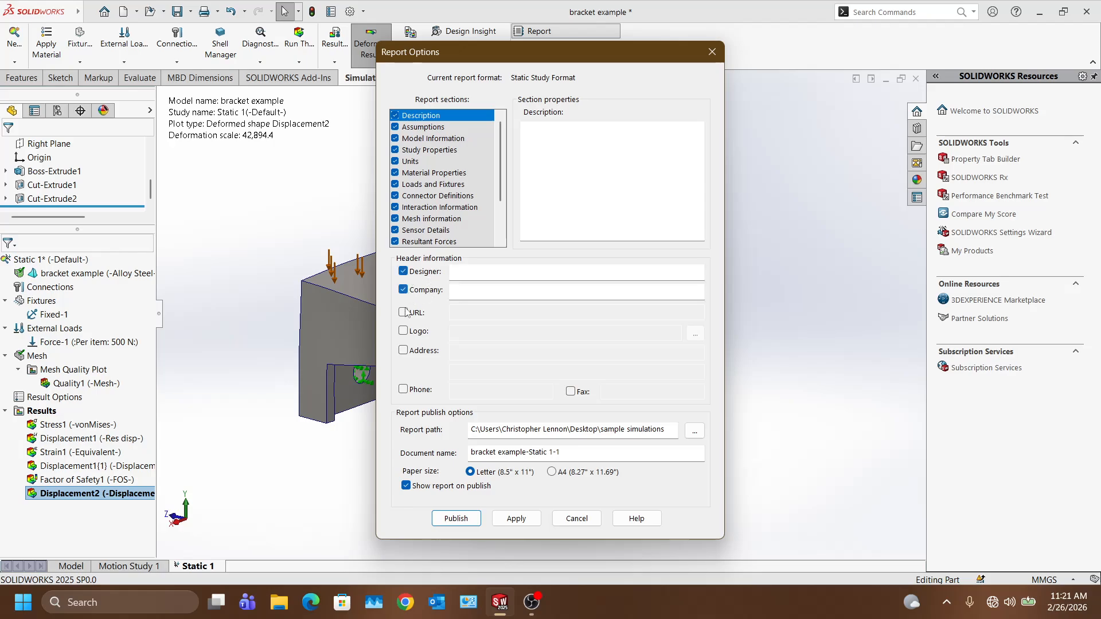
left_click(403, 312)
left_click(403, 331)
left_click(403, 350)
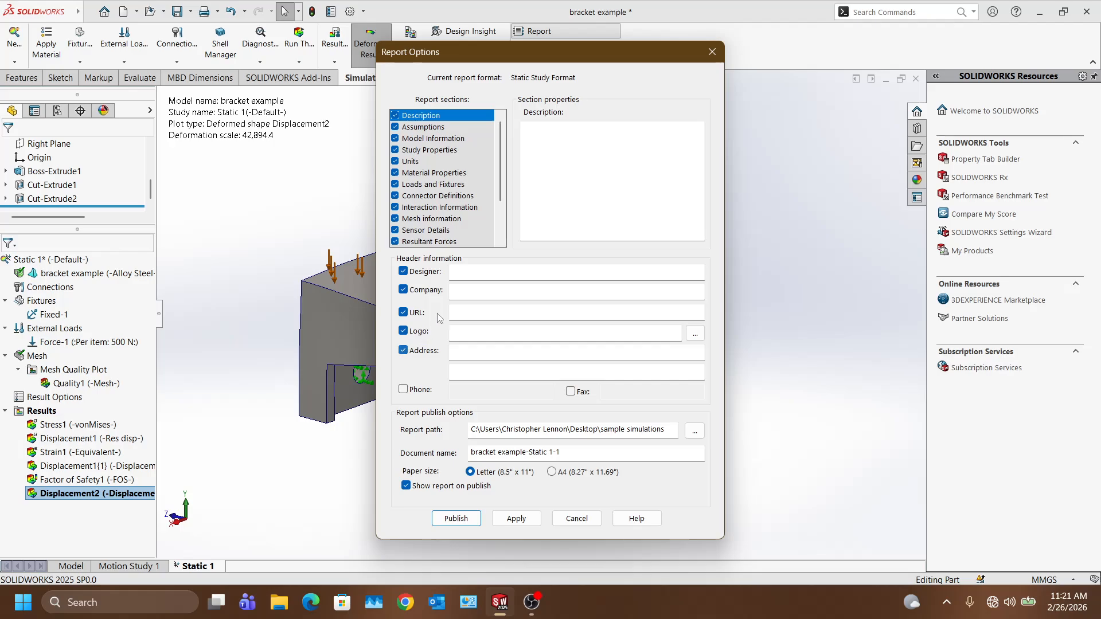
Step: Fill in the designer's name, the company and contact e-mail, and the postal address fields
left_click(478, 273)
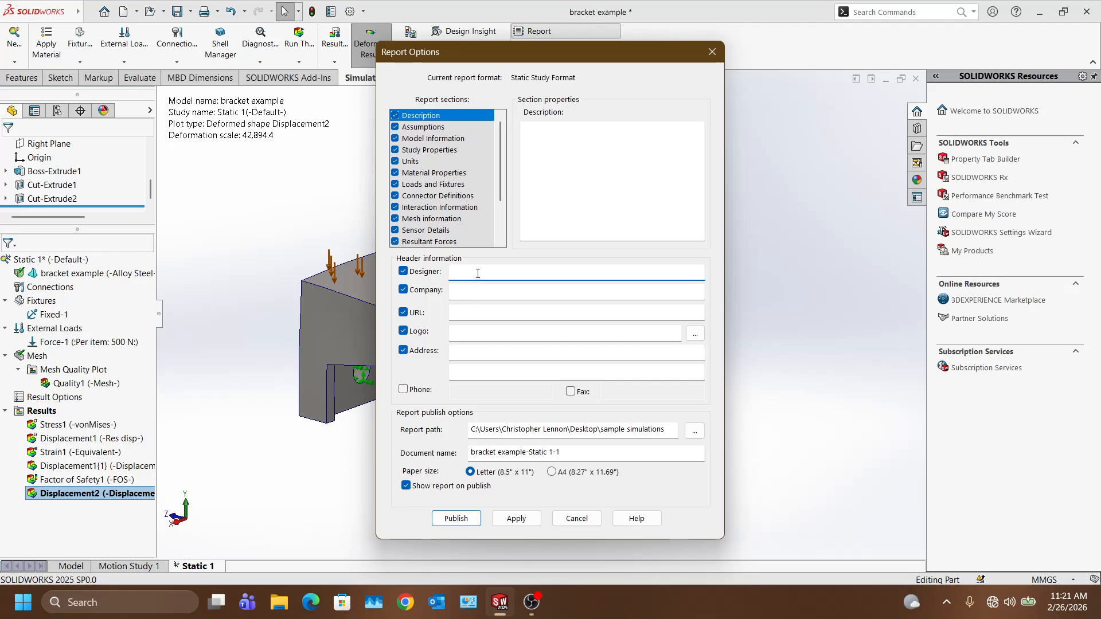
left_click(482, 289)
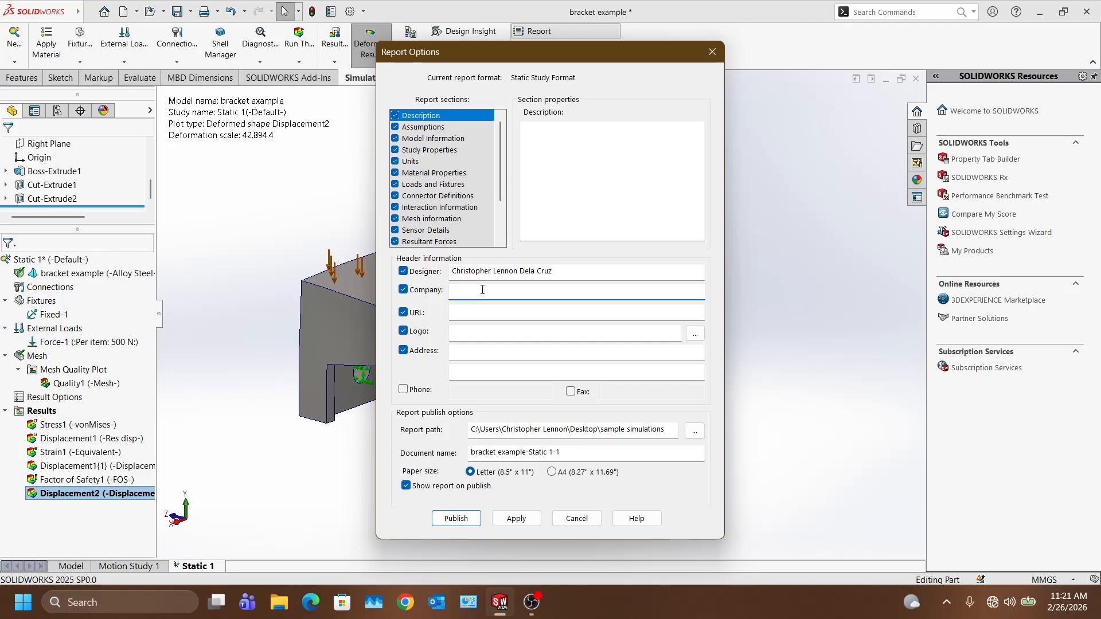
type("UPHSD Calamba")
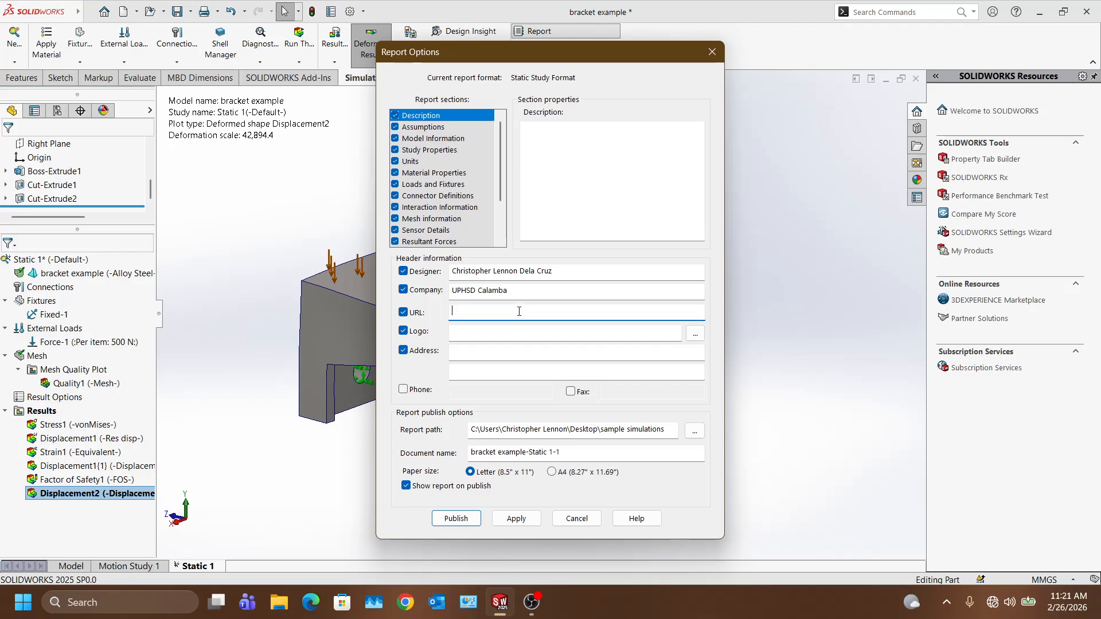
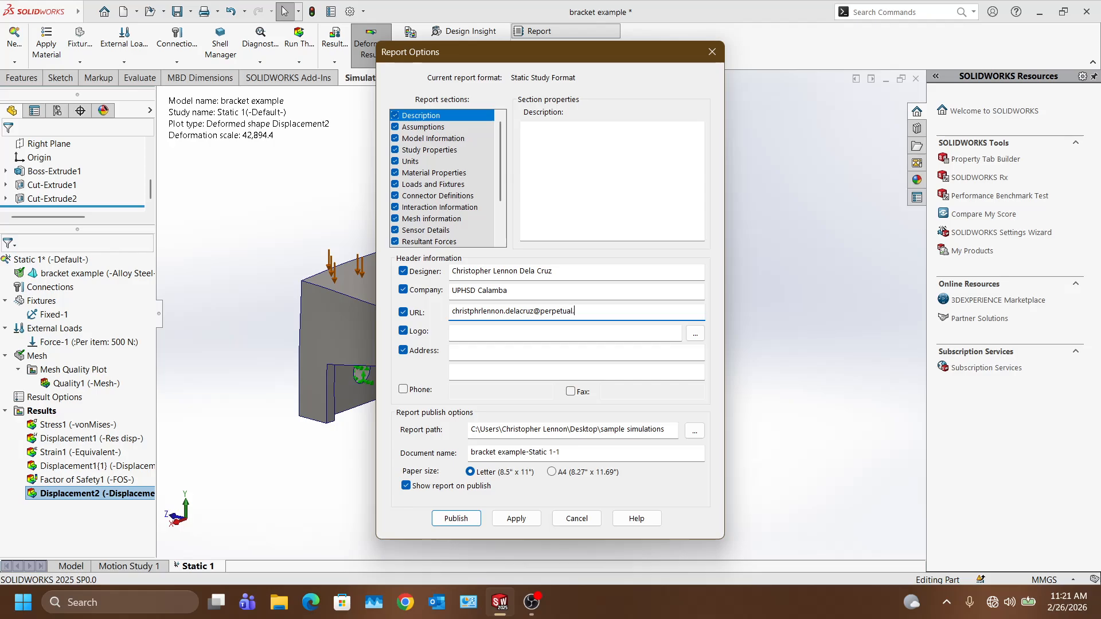
left_click(599, 355)
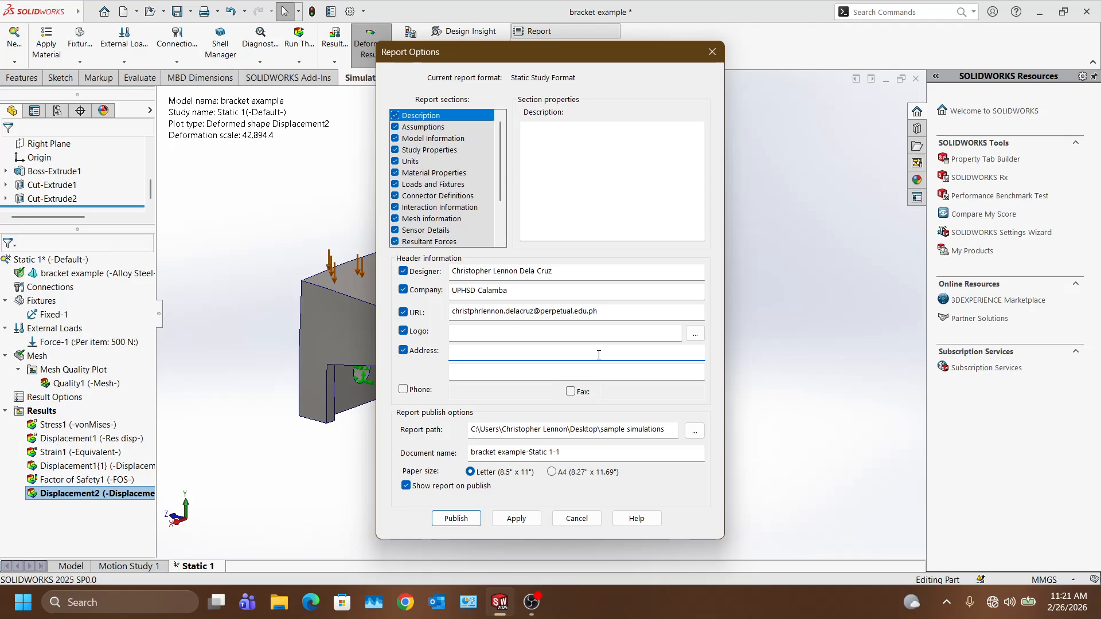
type("Paciano calamba laguna")
Step: Enter the description 'Bracket for mechanical load attachment with force of 500 N' and publish the report
left_click(549, 128)
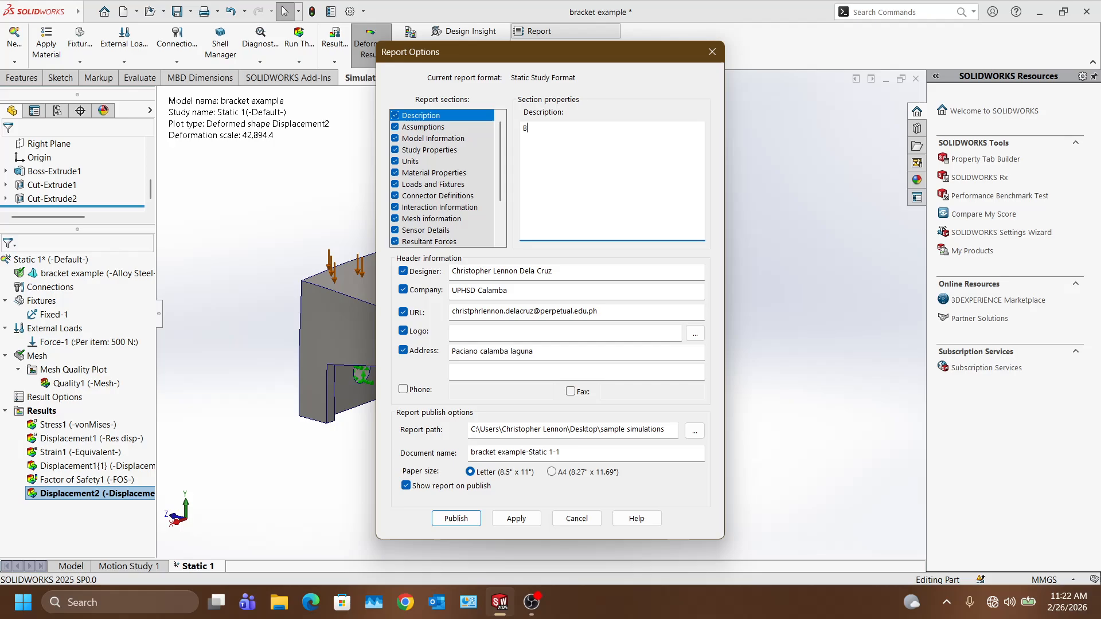
type("Bracket for mechanical load attachmenty  with f")
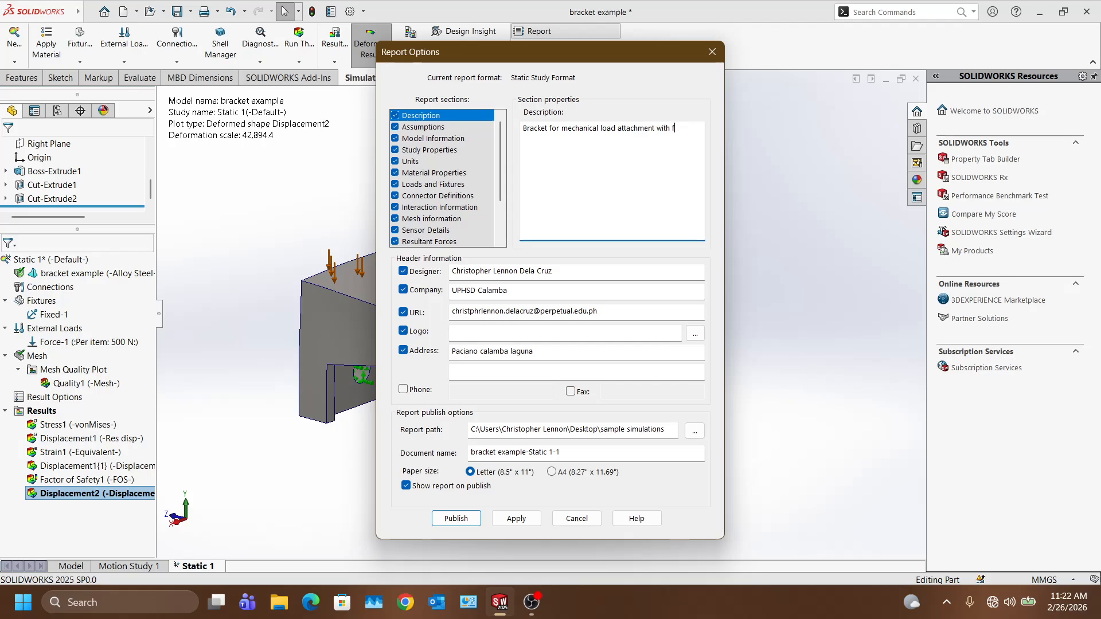
type("orce of 100")
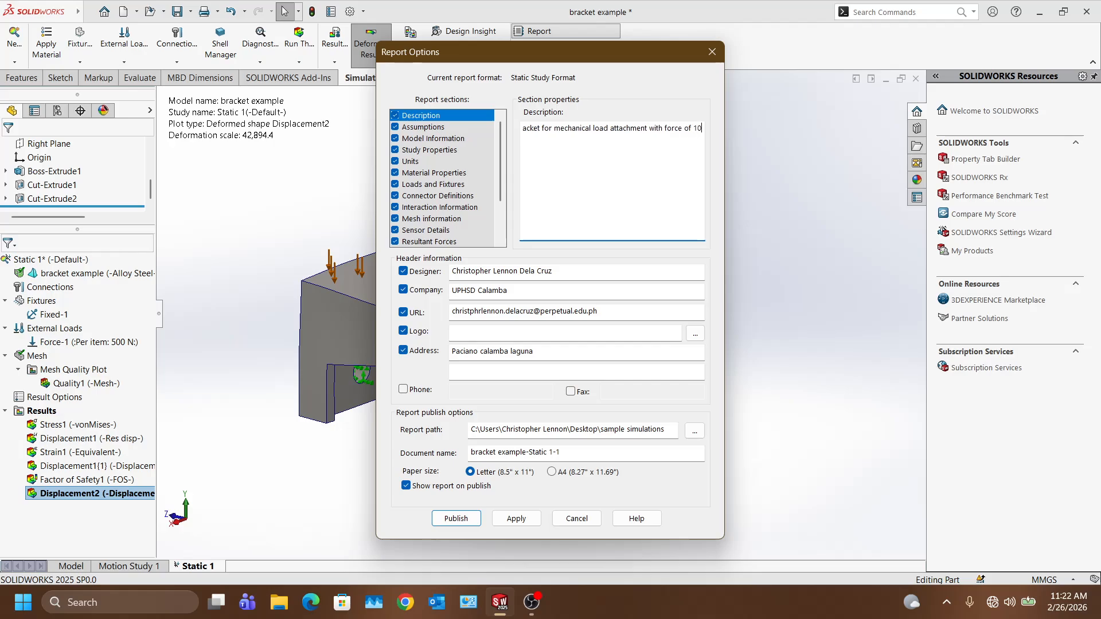
key("BackSpace")
key("BackSpace")
key("BackSpace")
type("500 ")
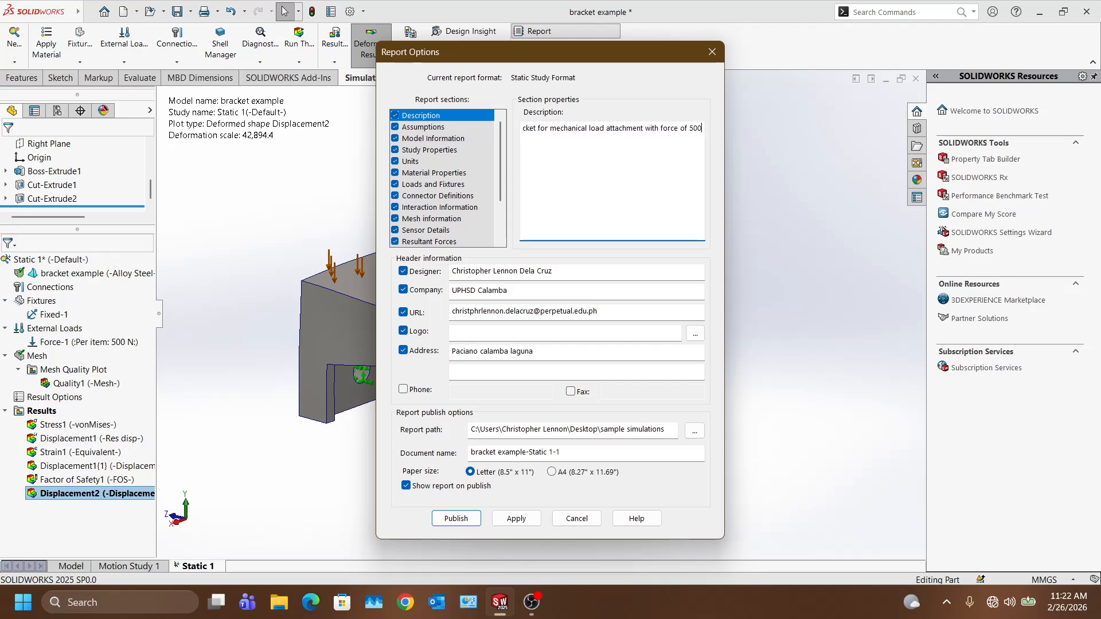
type("N")
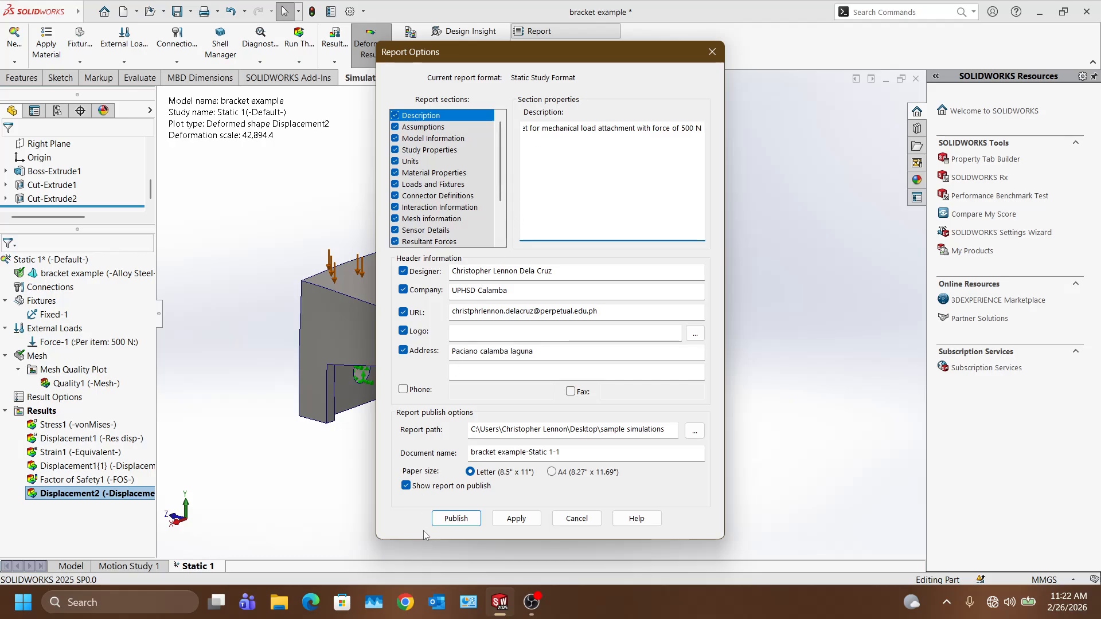
left_click(457, 519)
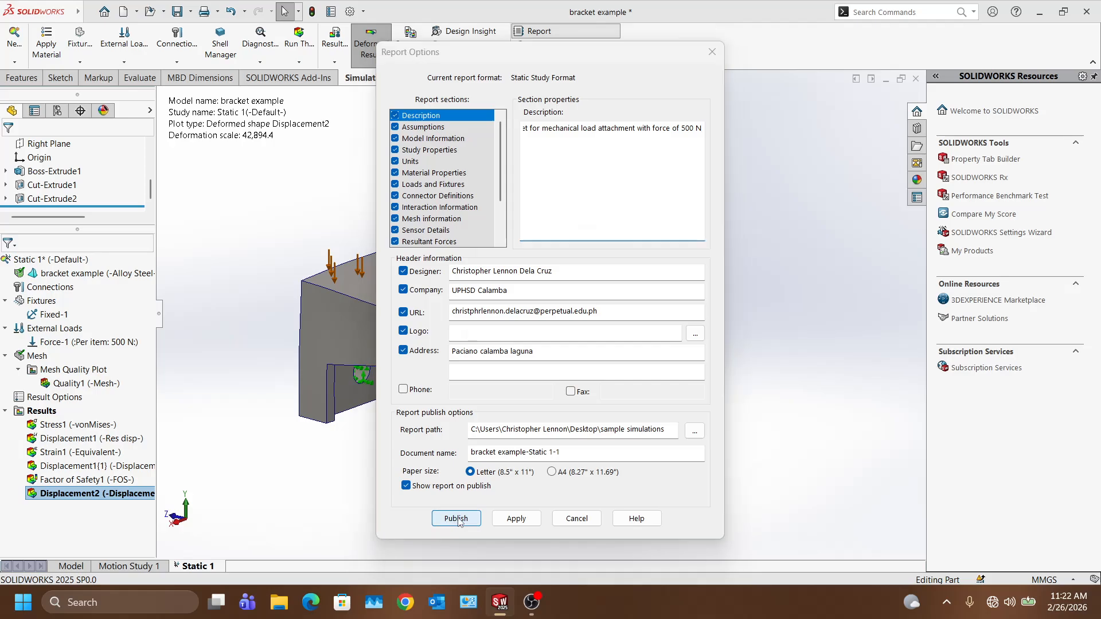
Step: Dismiss the logo-path warning, exclude the Logo from the header, and publish the Word report
left_click(587, 340)
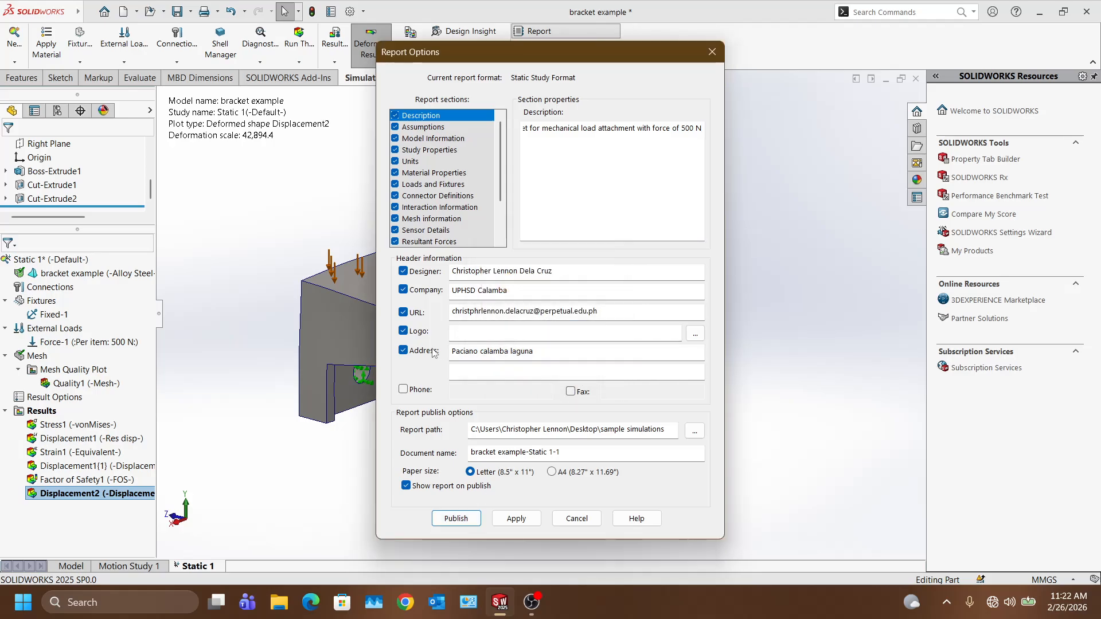
left_click(403, 331)
left_click(459, 519)
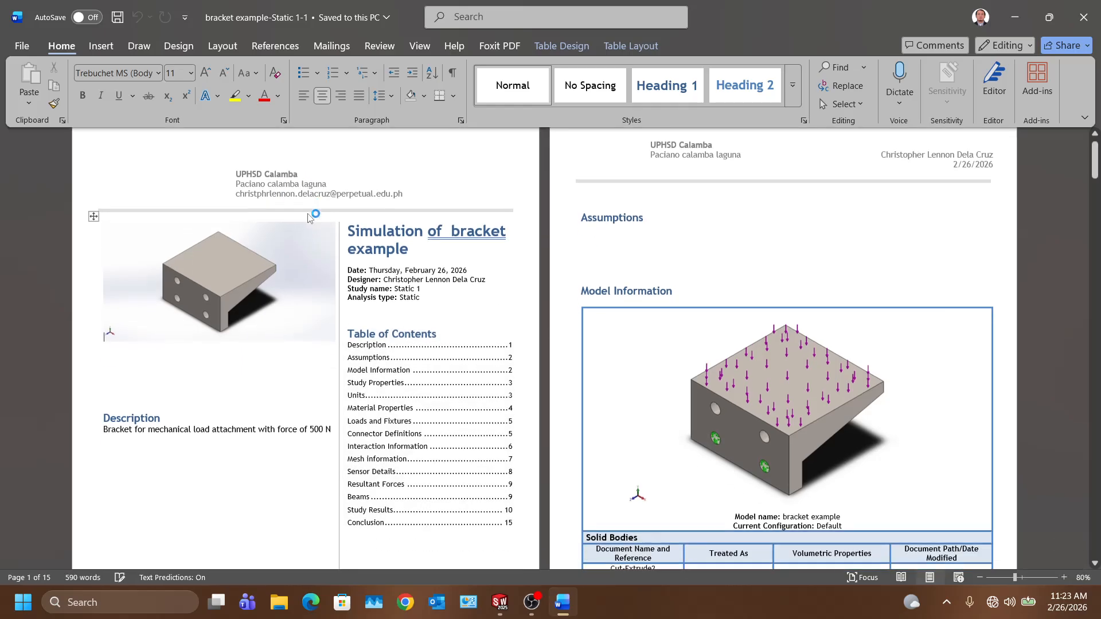
scroll(304, 211, "down", 3)
scroll(342, 231, "down", 1)
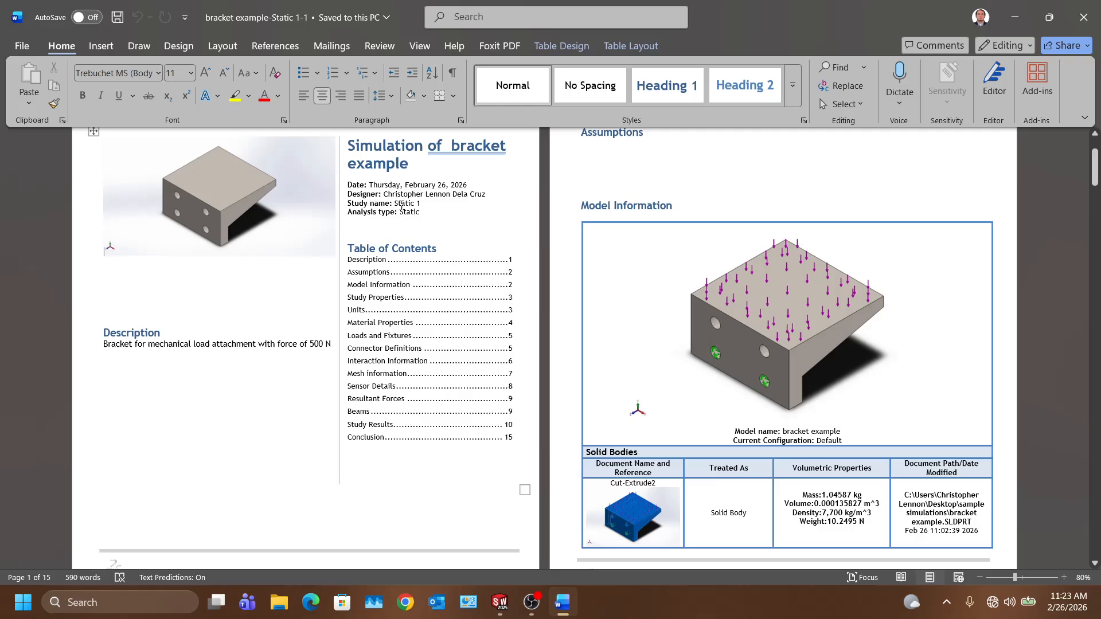
scroll(760, 270, "down", 6)
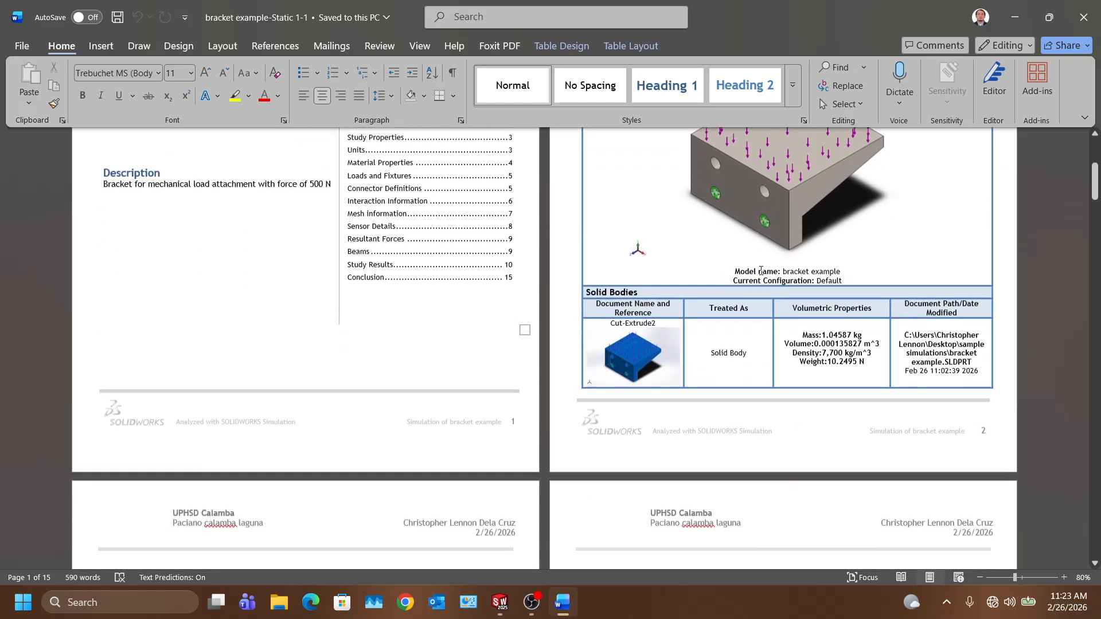
scroll(761, 271, "down", 16)
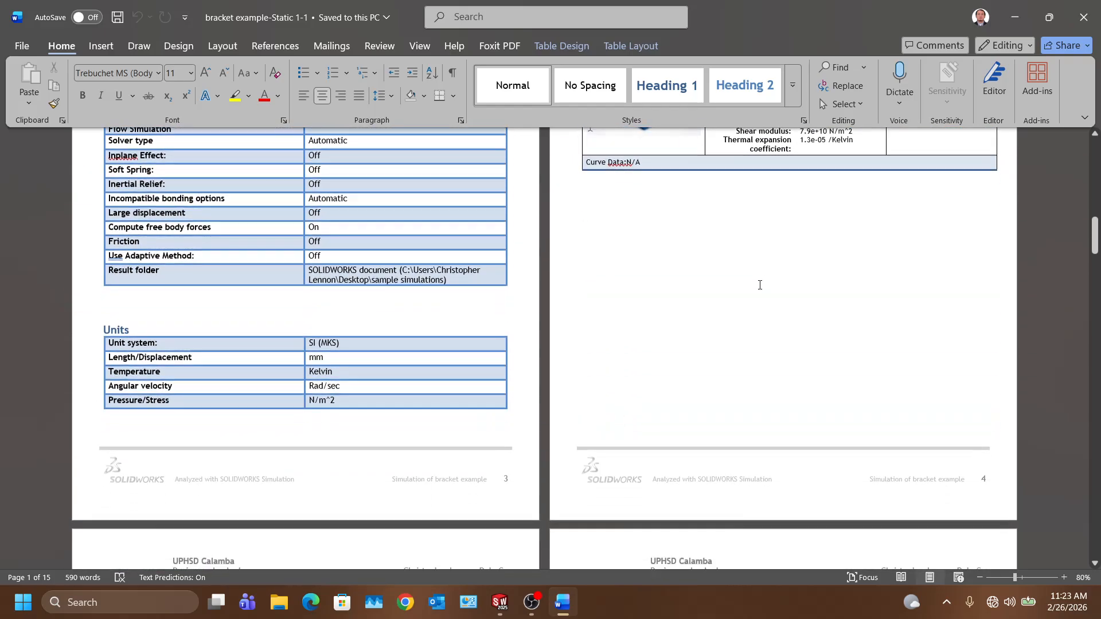
scroll(759, 285, "down", 16)
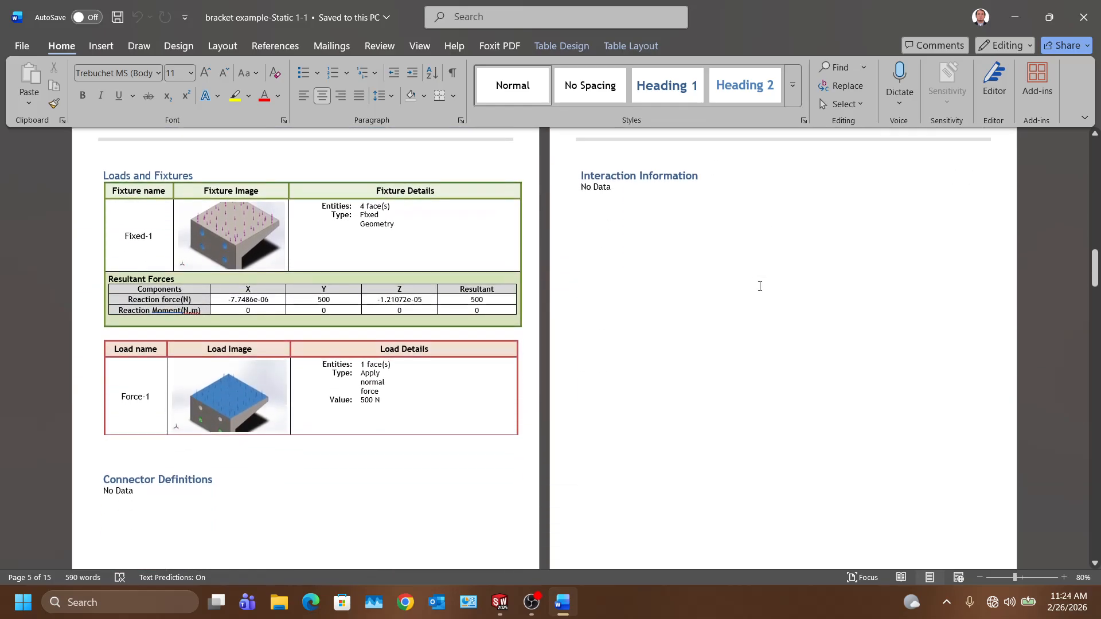
scroll(760, 285, "down", 14)
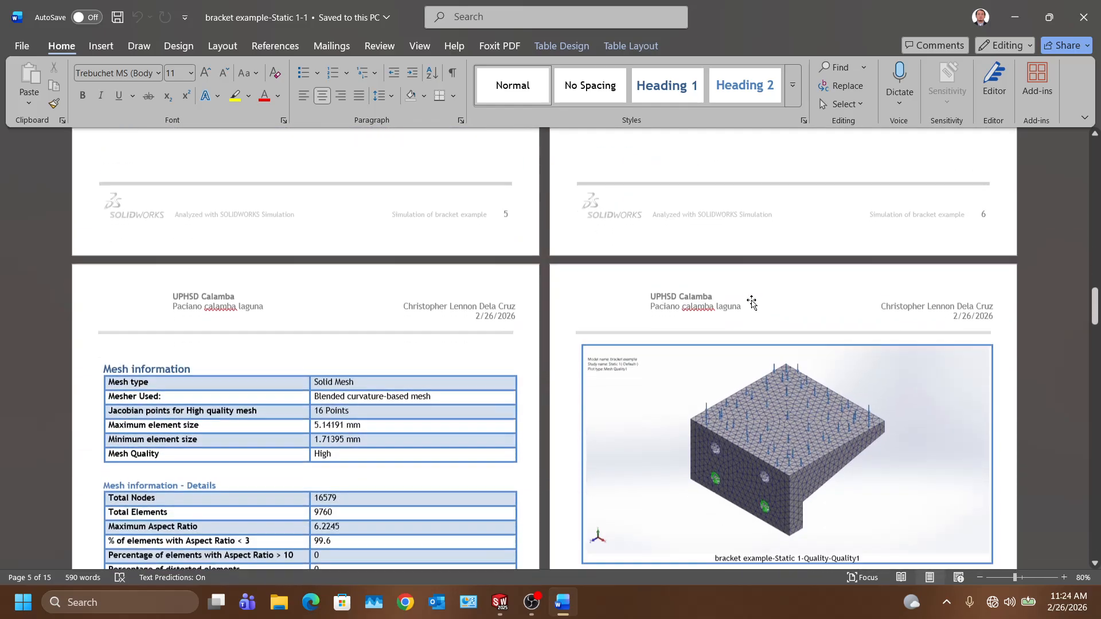
scroll(751, 303, "down", 4)
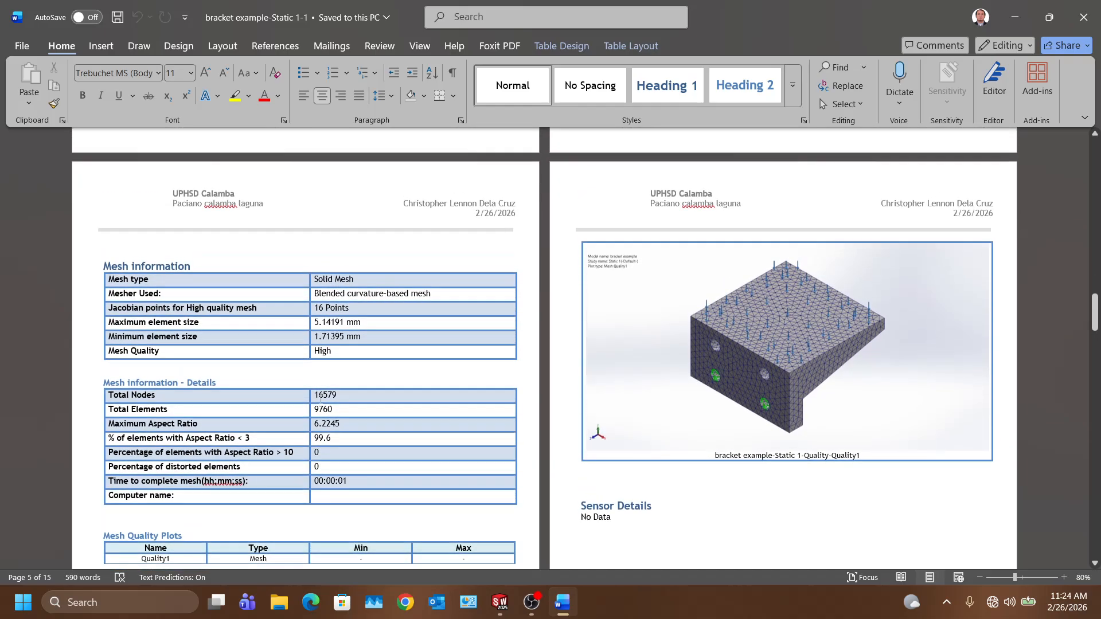
scroll(320, 396, "down", 14)
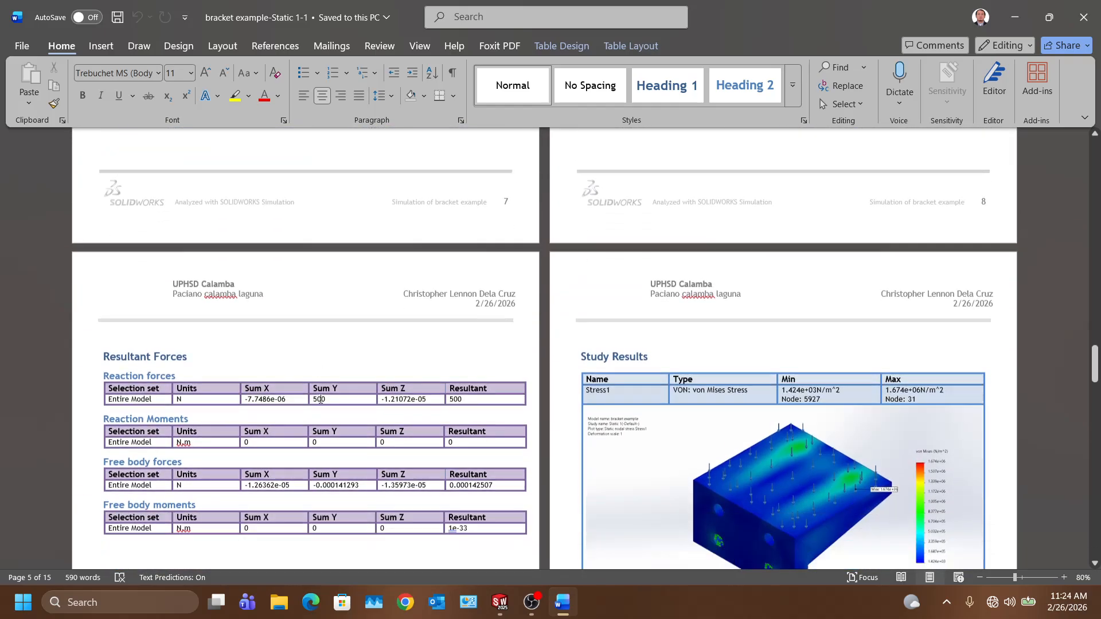
scroll(320, 400, "down", 10)
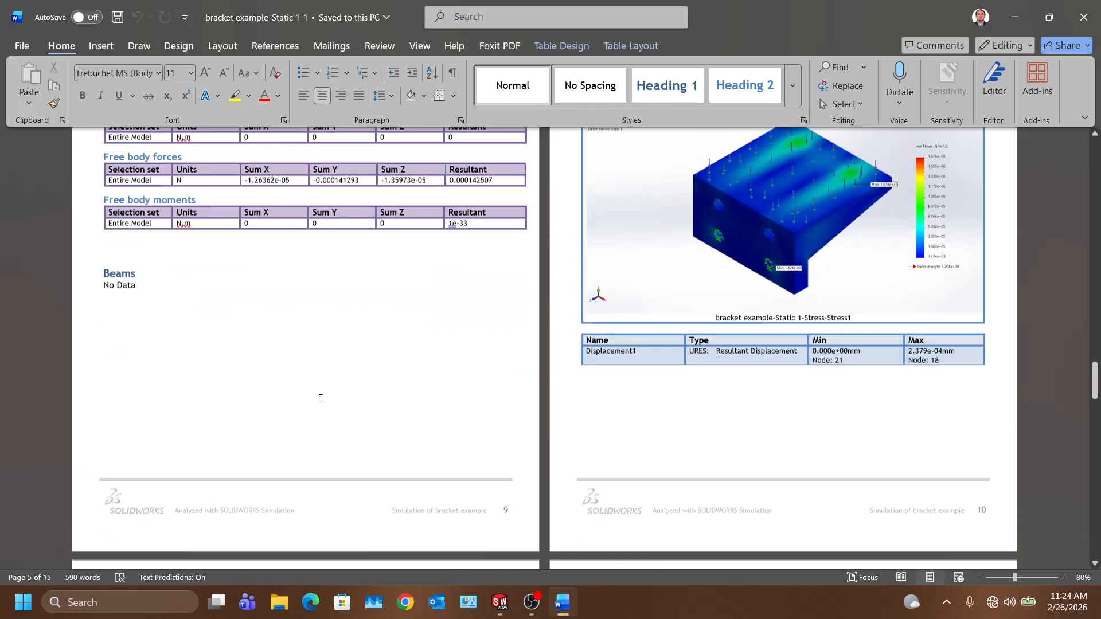
scroll(320, 400, "up", 6)
scroll(320, 398, "down", 15)
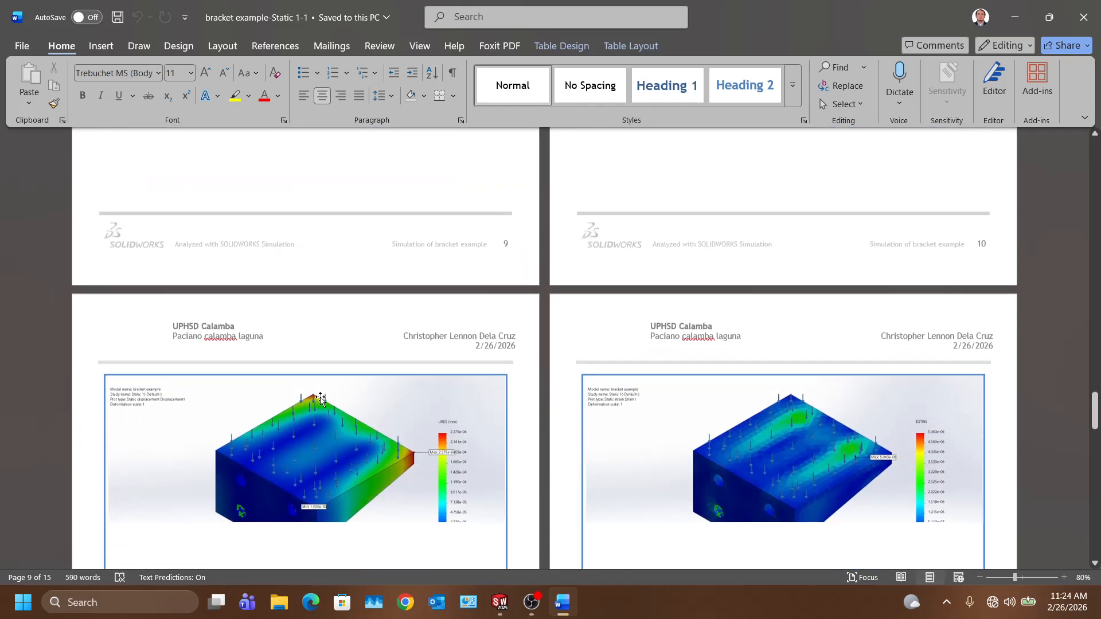
scroll(320, 397, "down", 13)
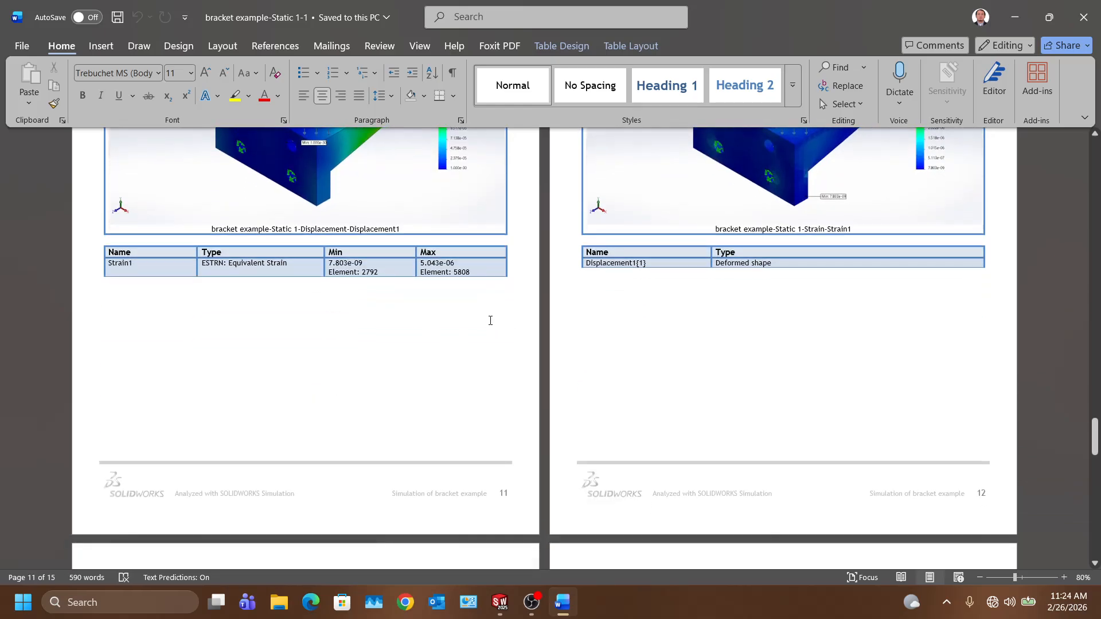
scroll(403, 278, "down", 17)
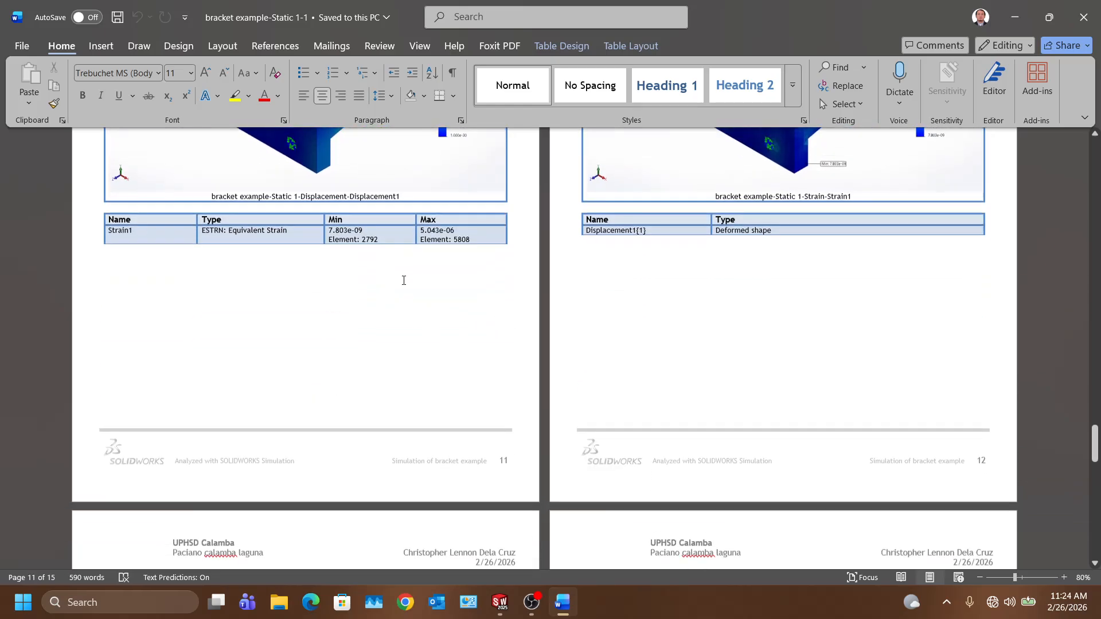
scroll(403, 288, "down", 20)
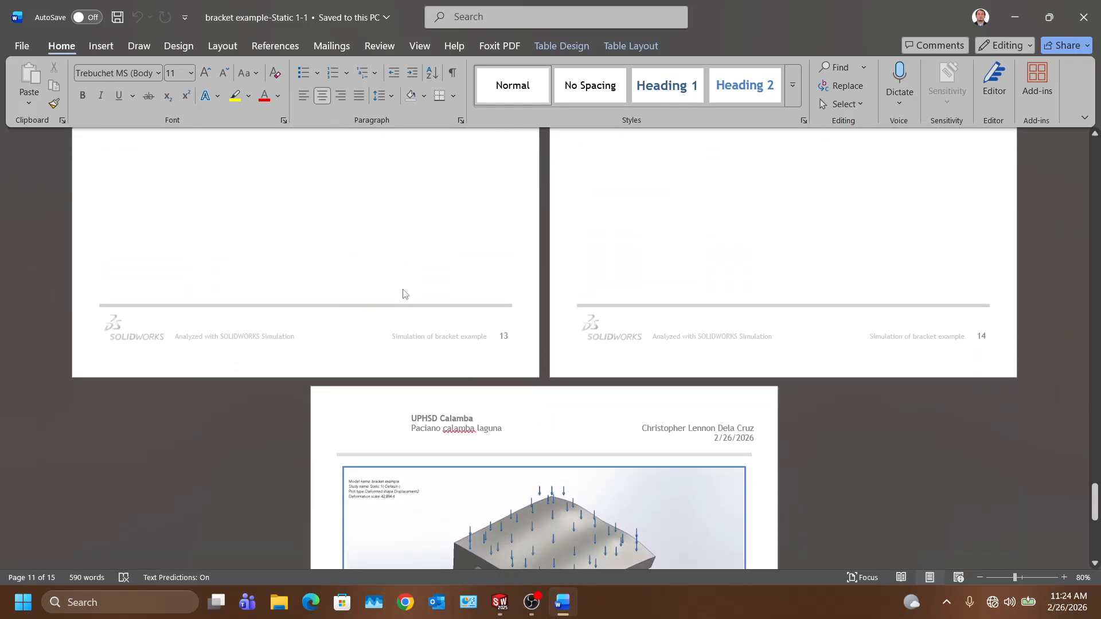
scroll(403, 297, "up", 20)
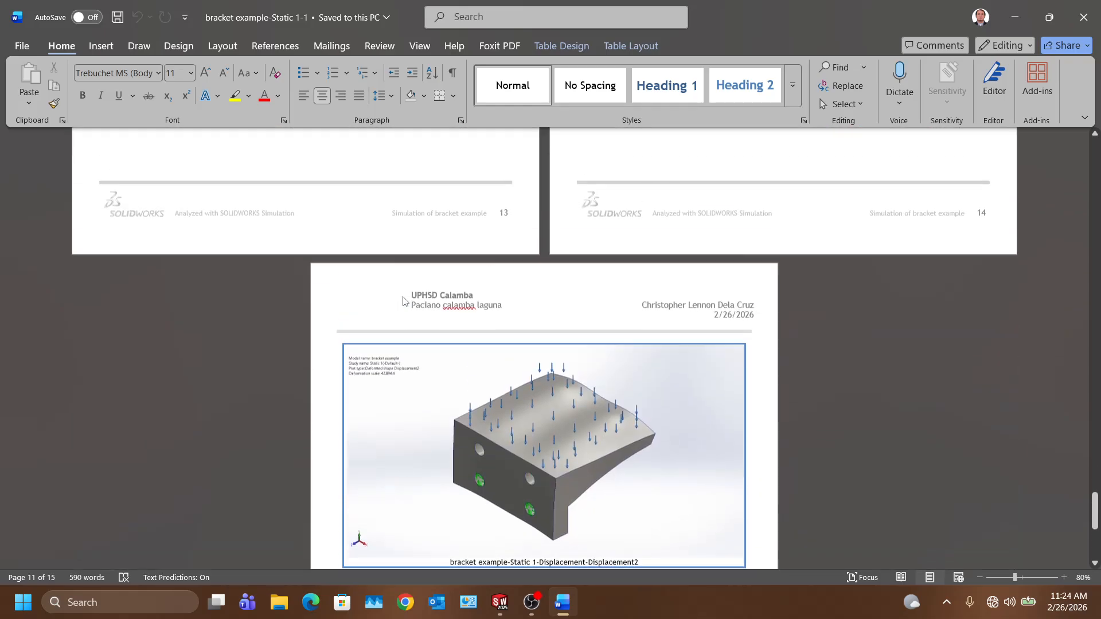
left_click(119, 285)
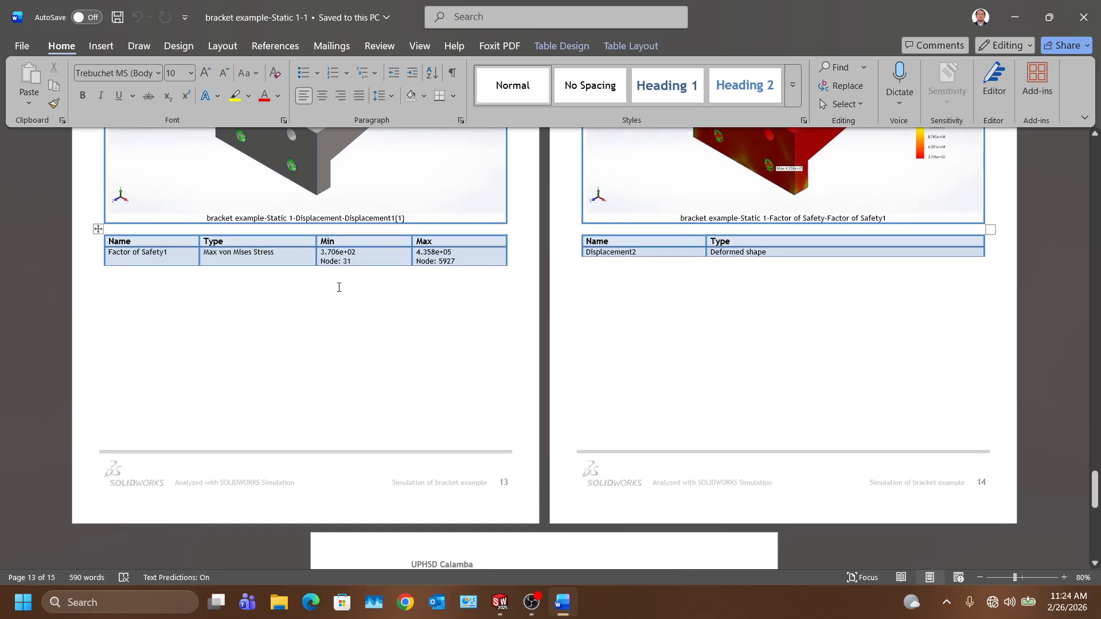
double_click(113, 288)
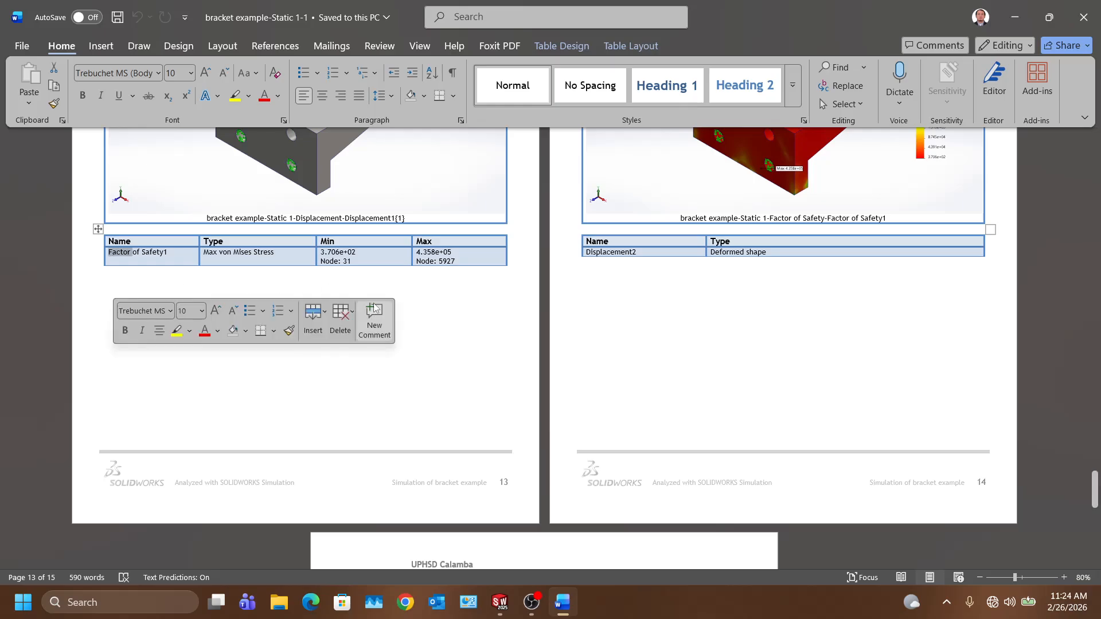
left_click(516, 290)
scroll(516, 304, "down", 5)
scroll(518, 321, "up", 4)
scroll(518, 322, "up", 10)
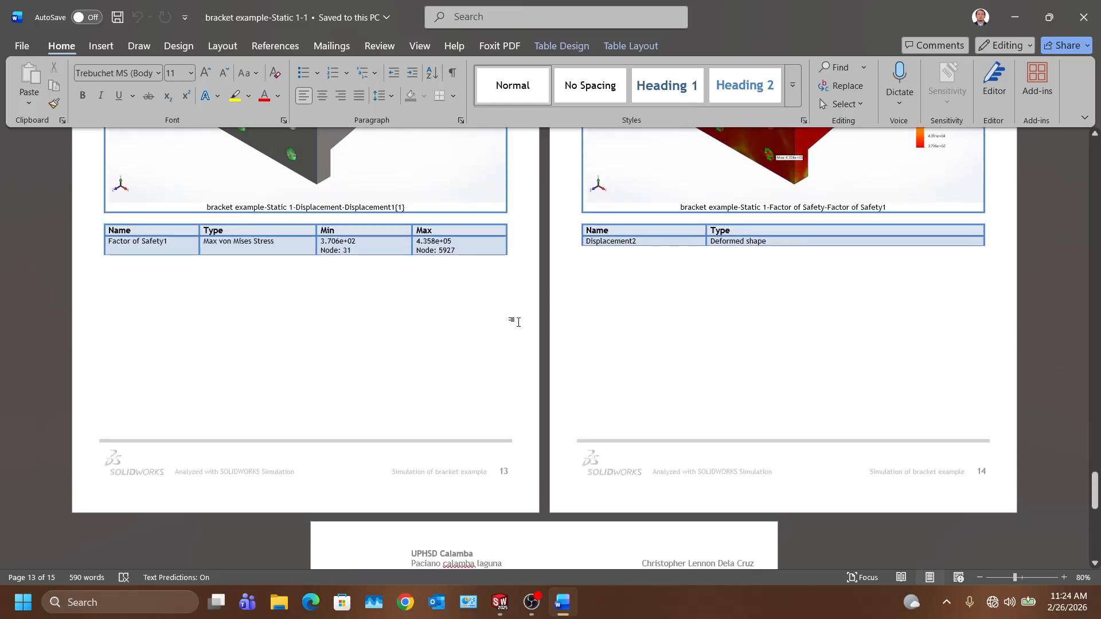
scroll(522, 320, "up", 15)
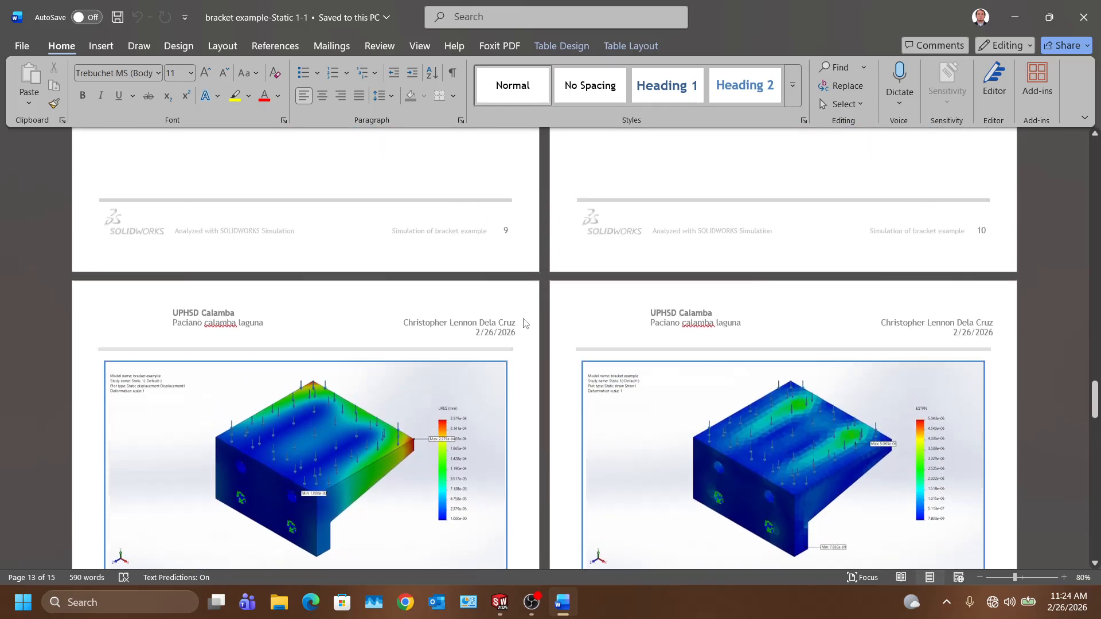
scroll(523, 321, "up", 15)
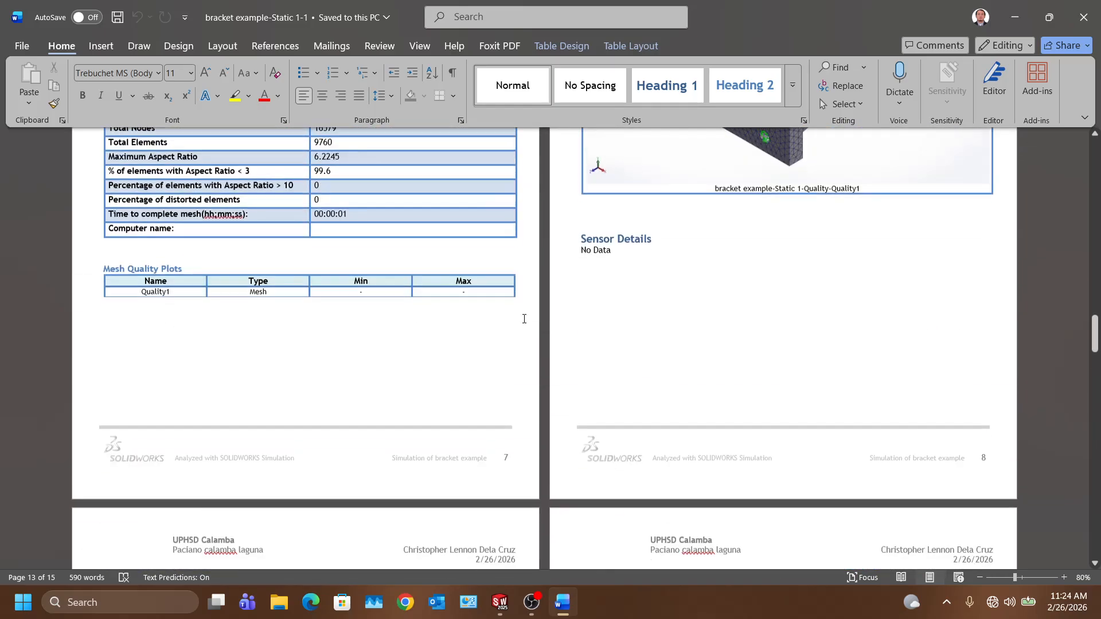
scroll(524, 319, "up", 10)
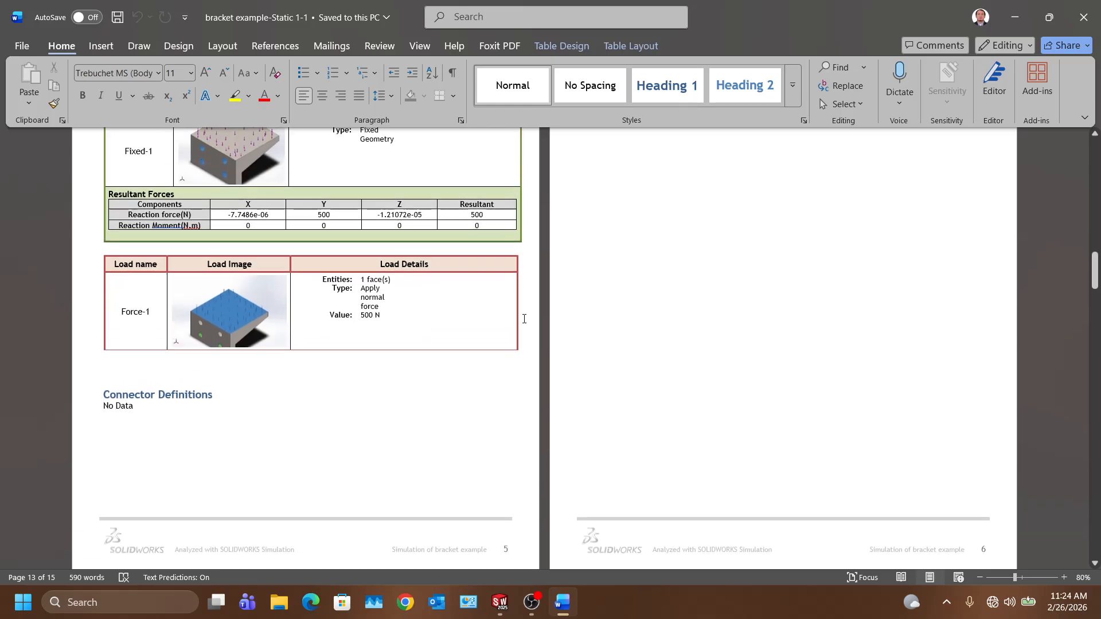
scroll(278, 491, "down", 5)
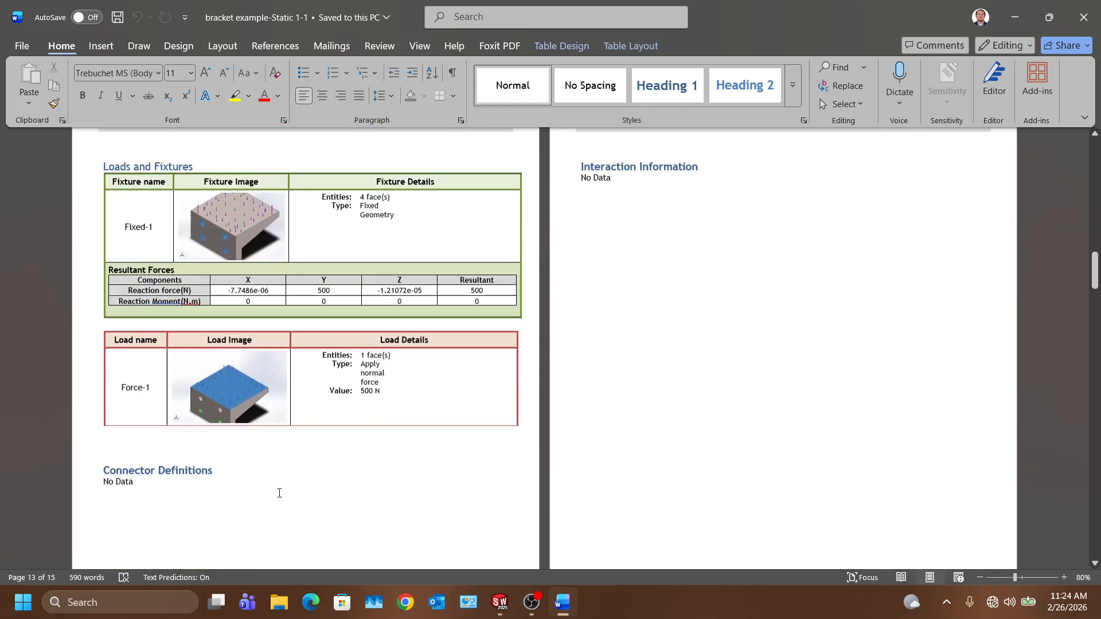
Step: Replace 'No Data' under Connector Definitions with a placeholder about the bolt or weld type
left_click(162, 405)
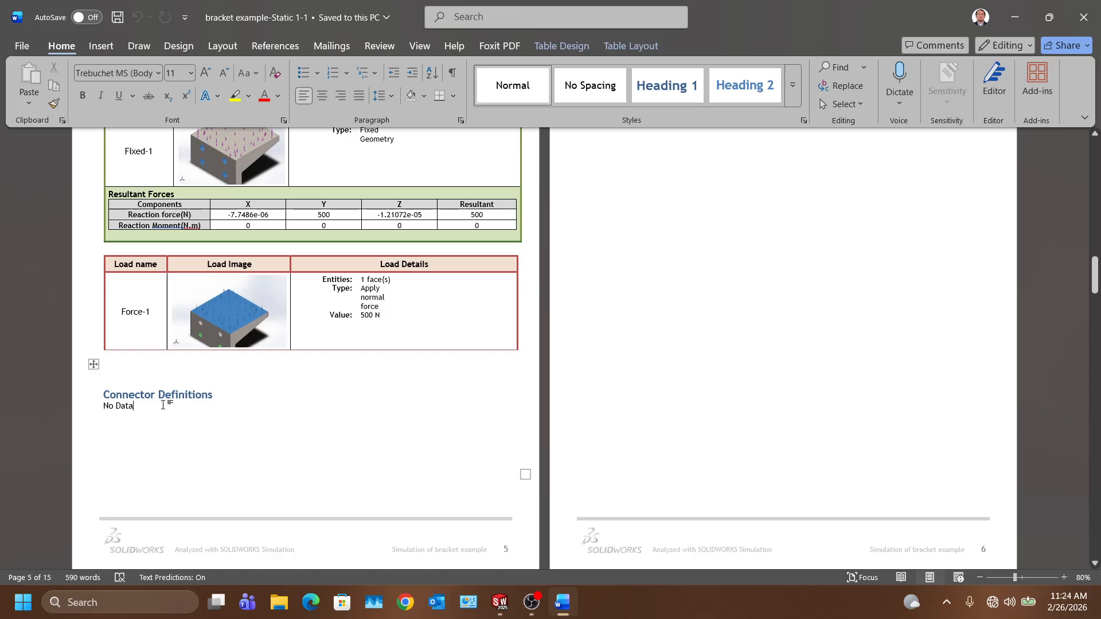
key("BackSpace")
key("BackSpace")
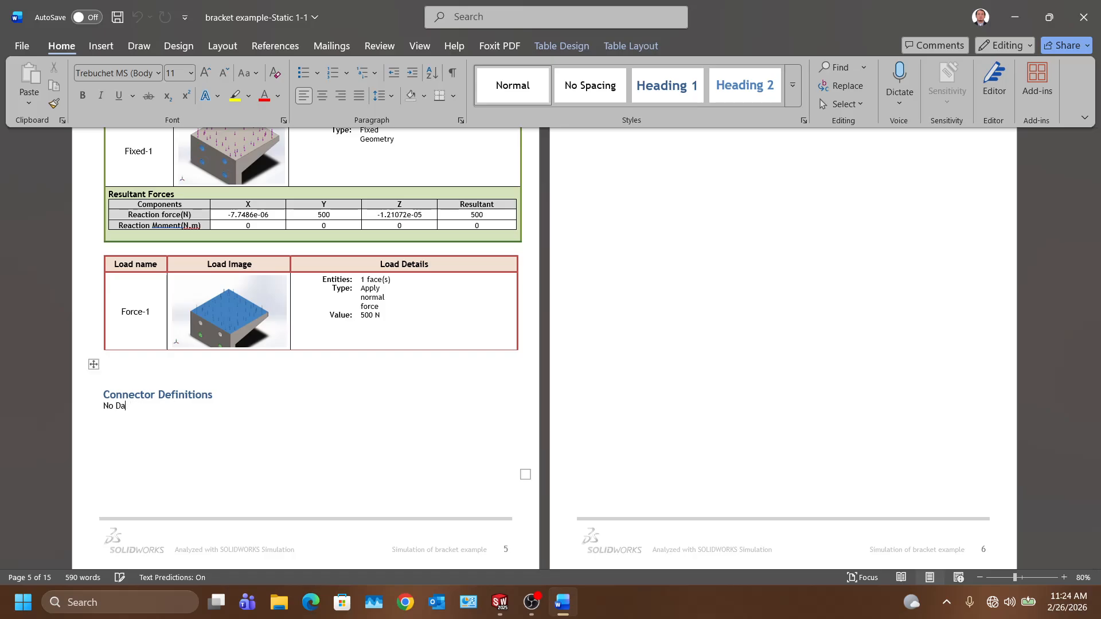
key("BackSpace")
key("BackSpace")
type("(type of bolt/we")
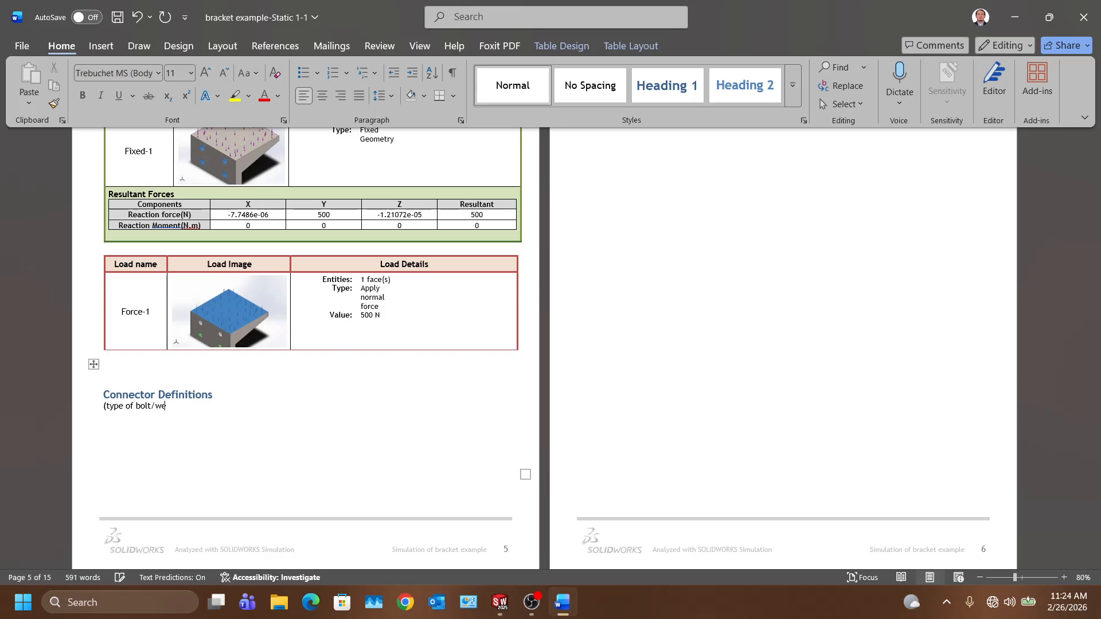
type("ment type")
scroll(433, 355, "up", 6)
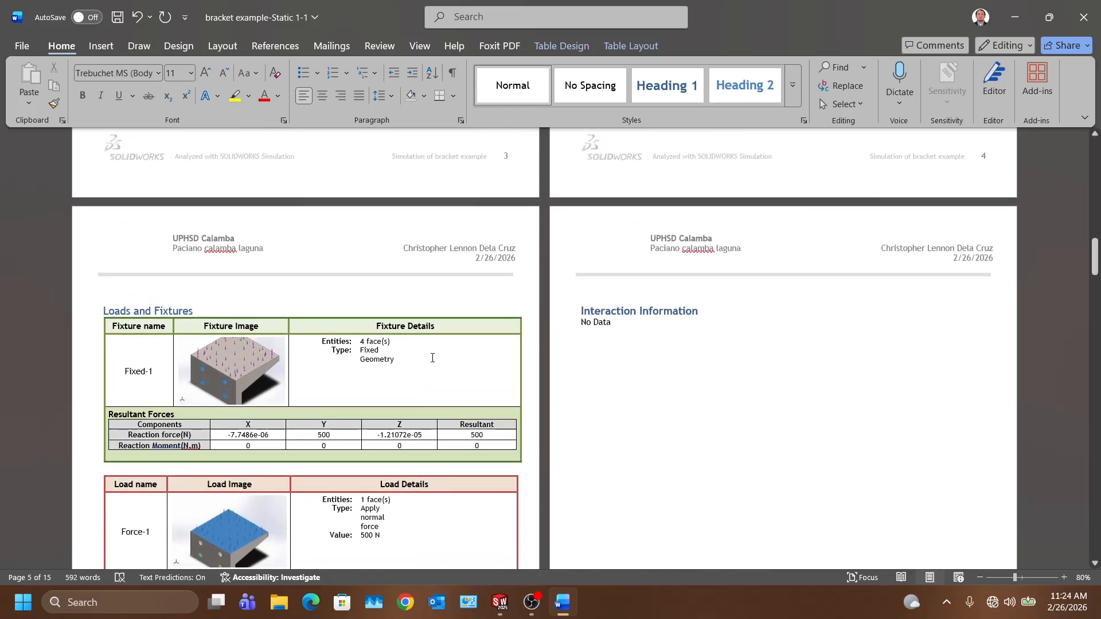
scroll(435, 361, "up", 5)
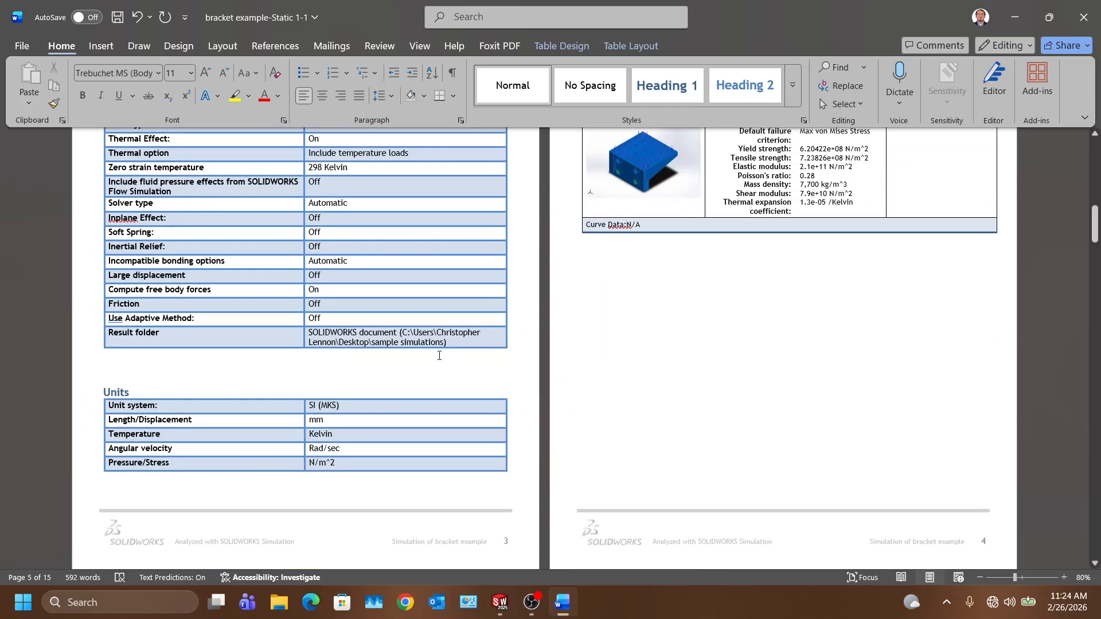
scroll(500, 353, "down", 10)
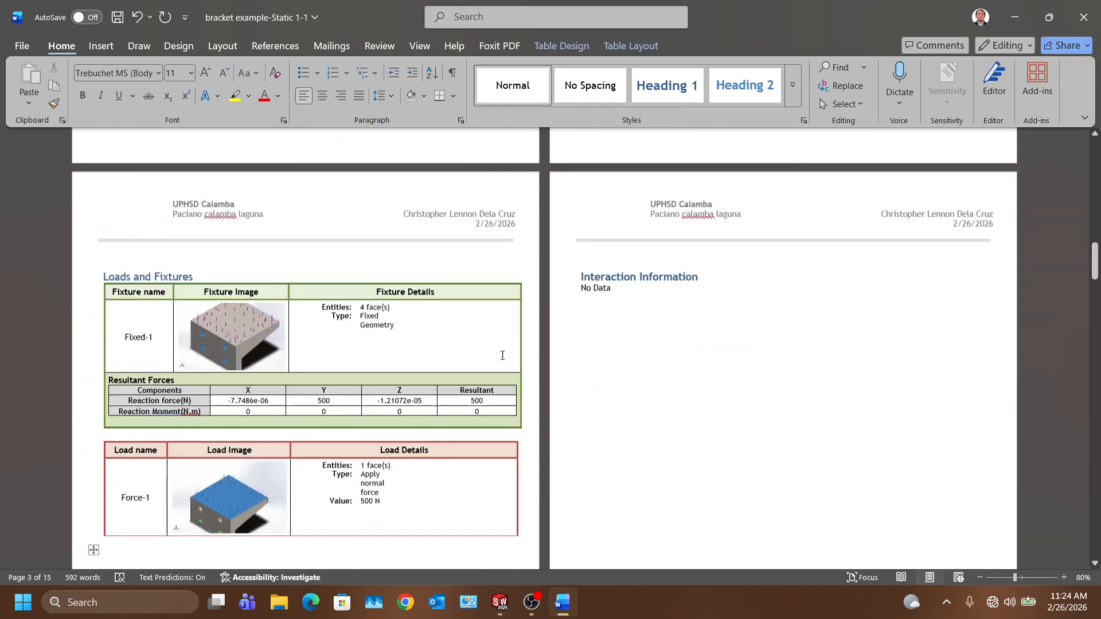
scroll(478, 349, "up", 5)
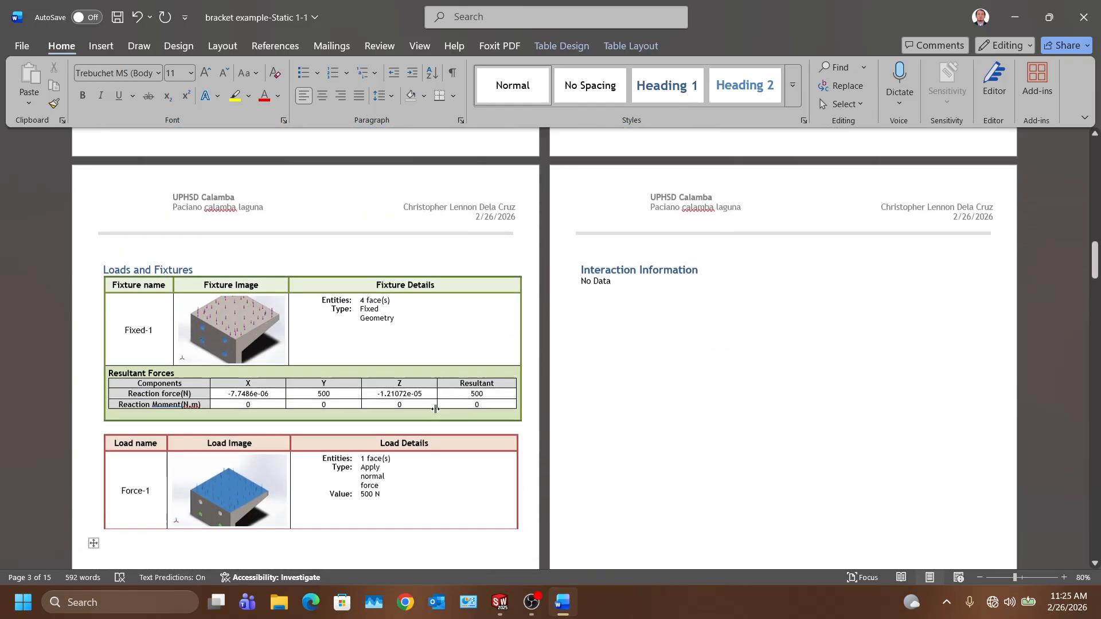
scroll(718, 491, "down", 1)
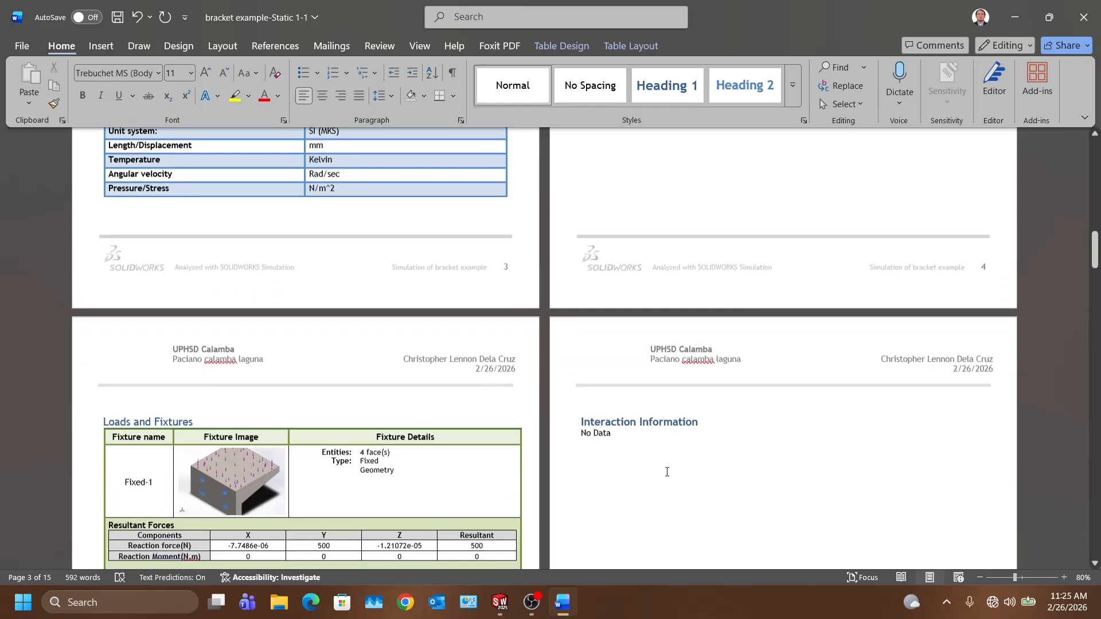
scroll(665, 471, "up", 7)
scroll(655, 444, "up", 8)
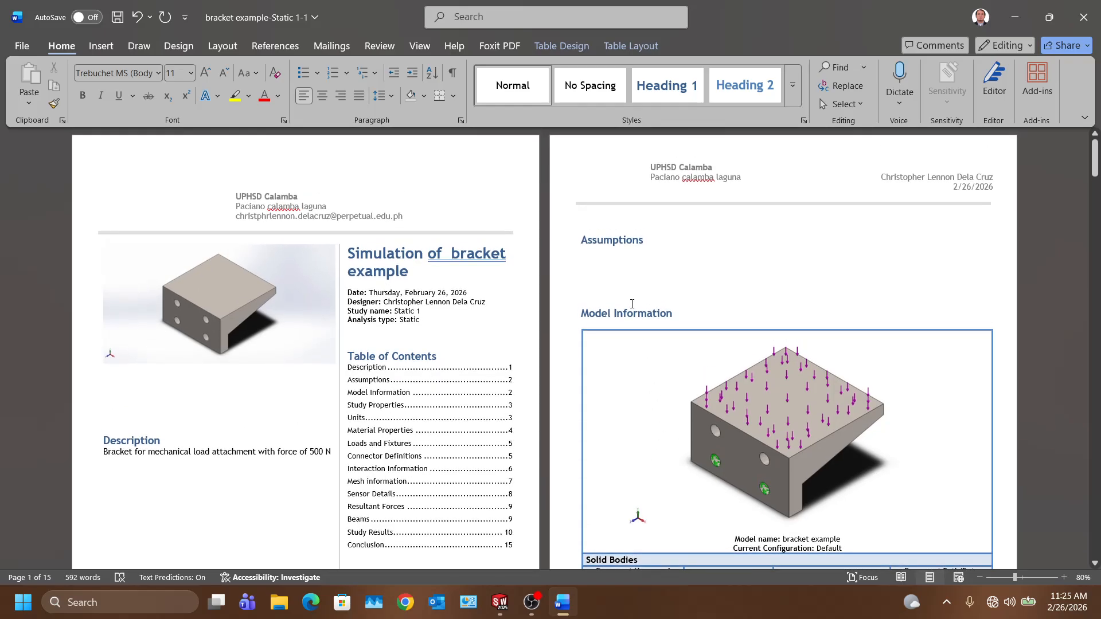
Step: Type the placeholder '(scope in chapter 1)' under the Assumptions heading
scroll(624, 238, "down", 1)
left_click(611, 230)
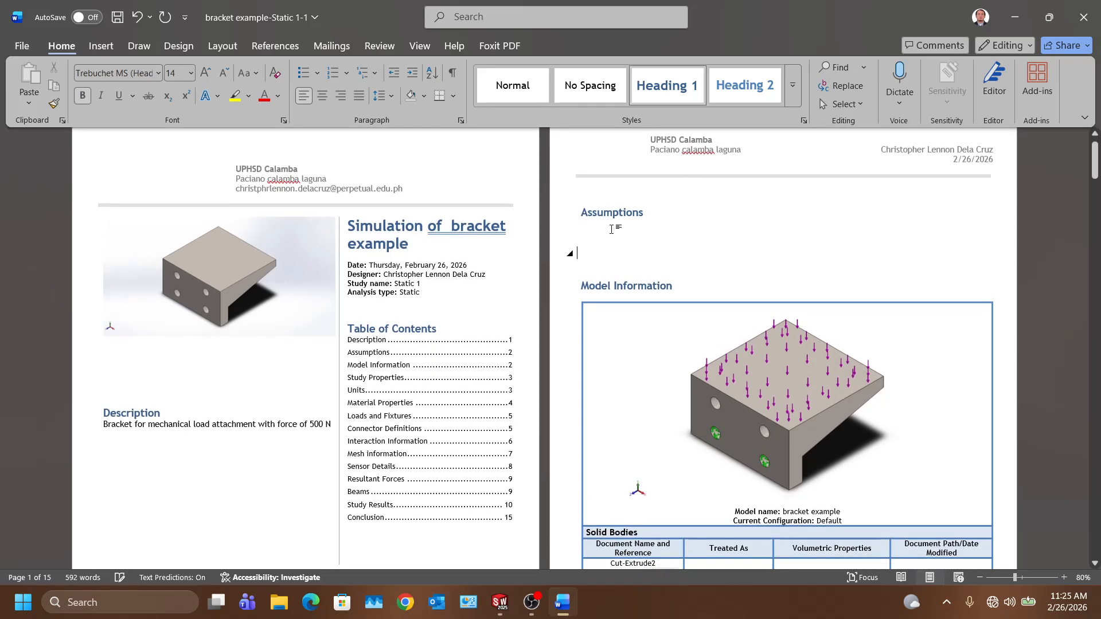
left_click(590, 225)
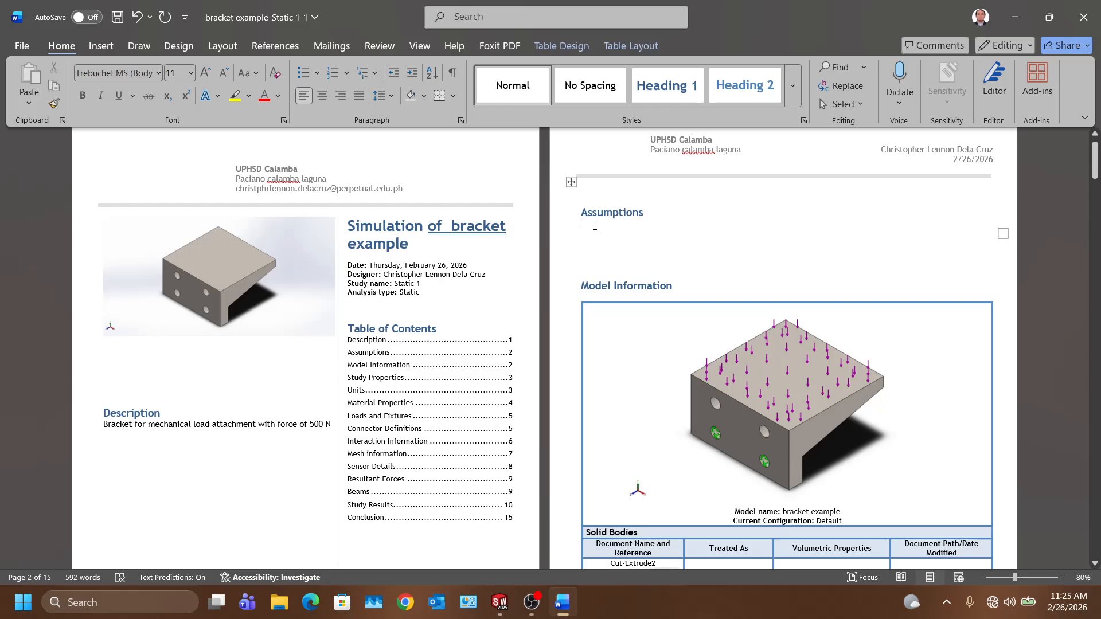
type("(scope in")
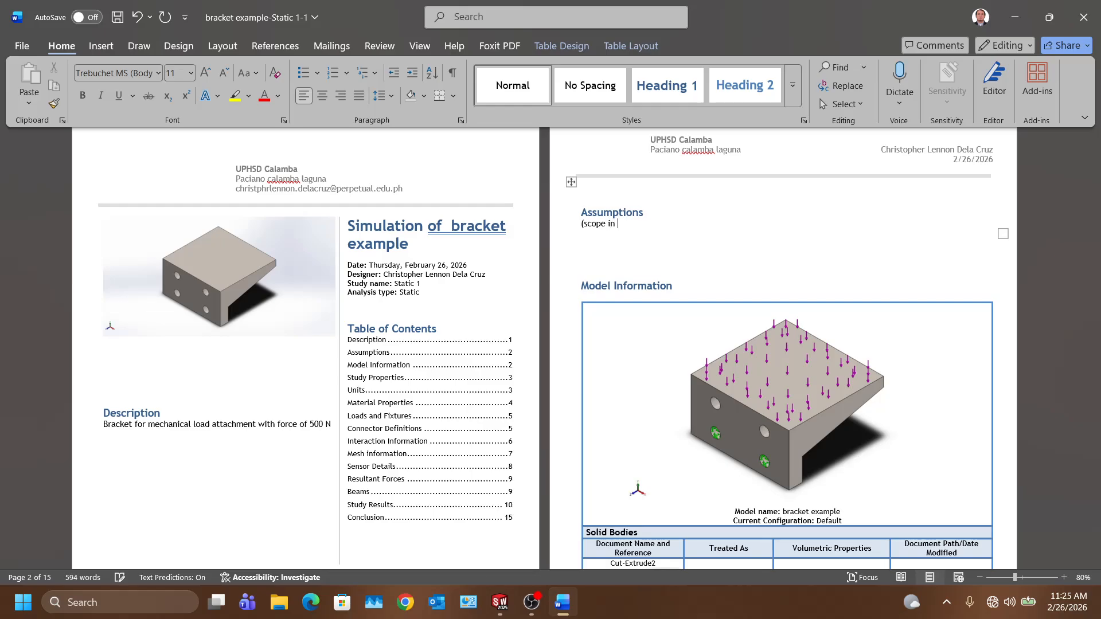
type("chapter 1")
scroll(142, 383, "down", 2)
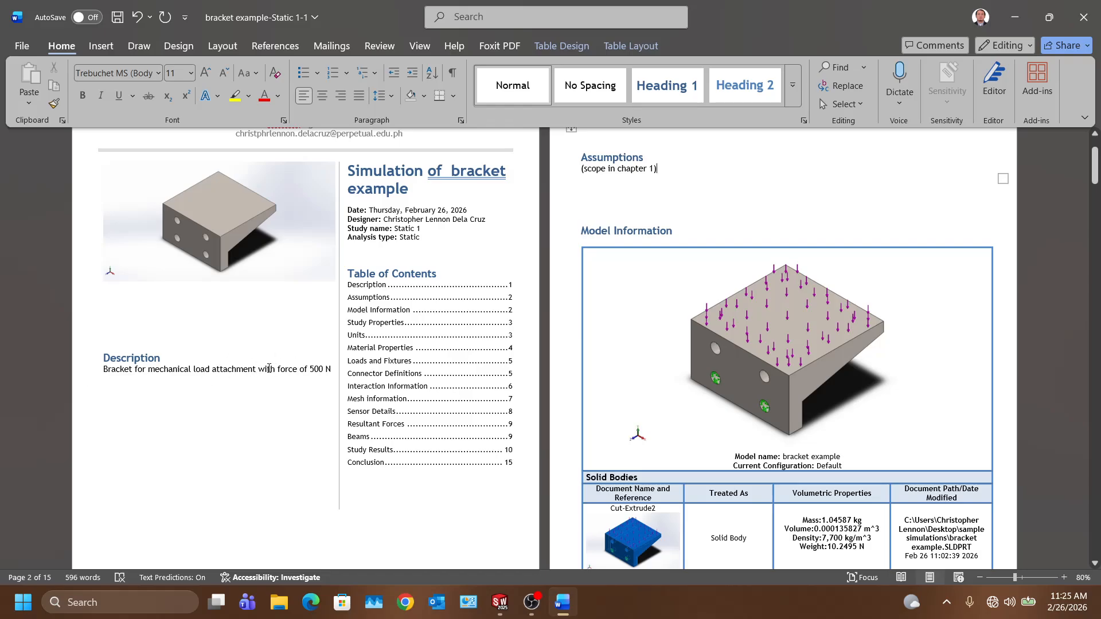
Step: Scroll the Word report from the Assumptions page down to the Resultant Forces and Study Results pages
scroll(269, 369, "up", 3)
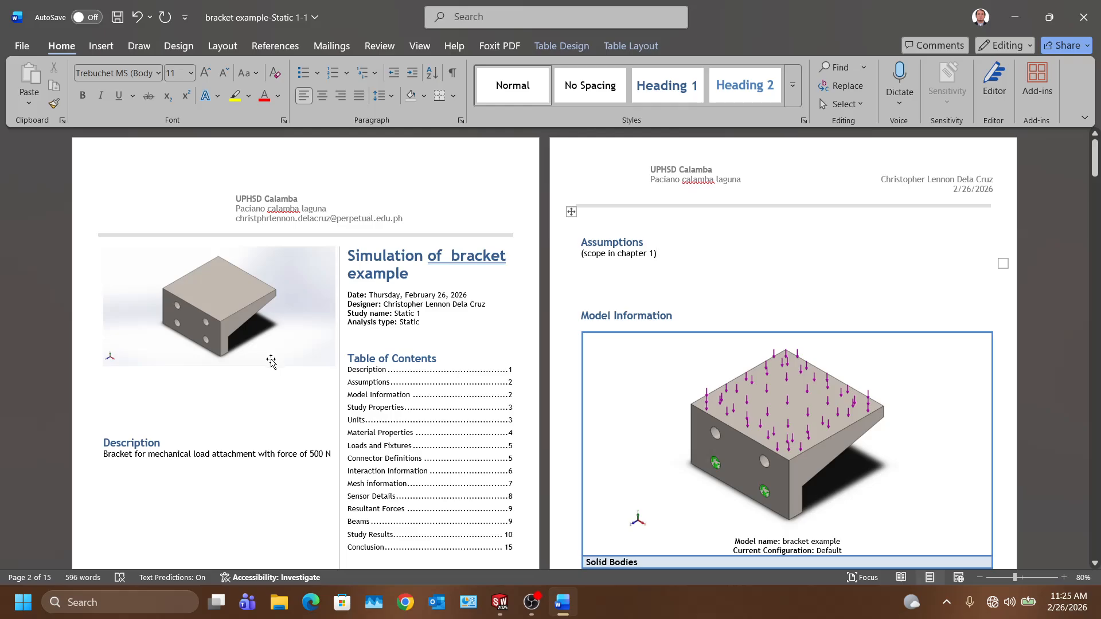
scroll(271, 361, "down", 13)
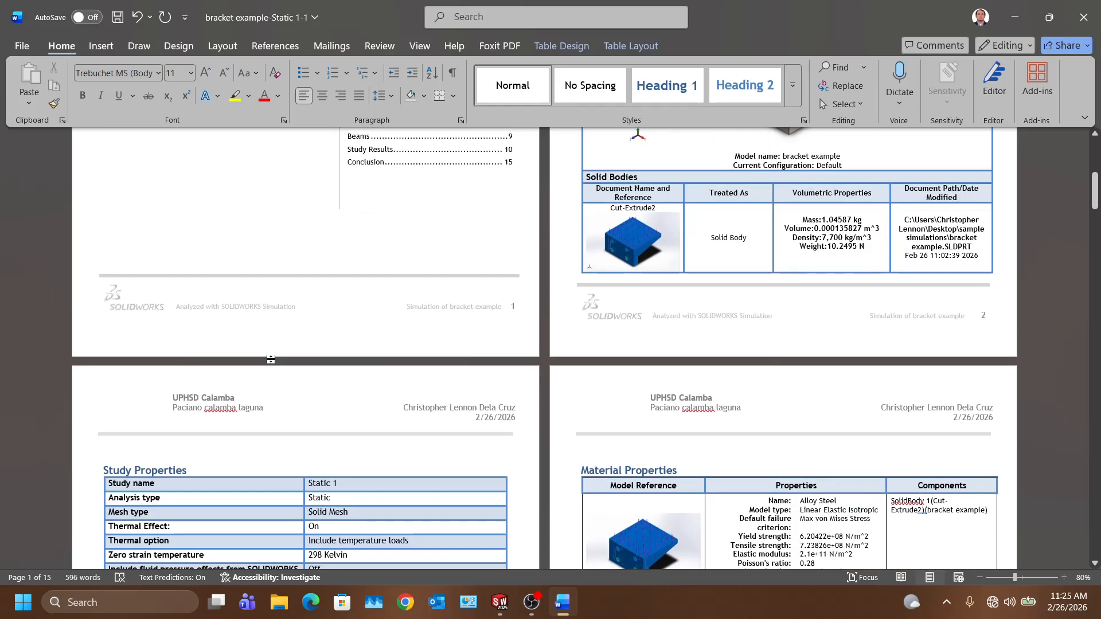
scroll(271, 360, "down", 12)
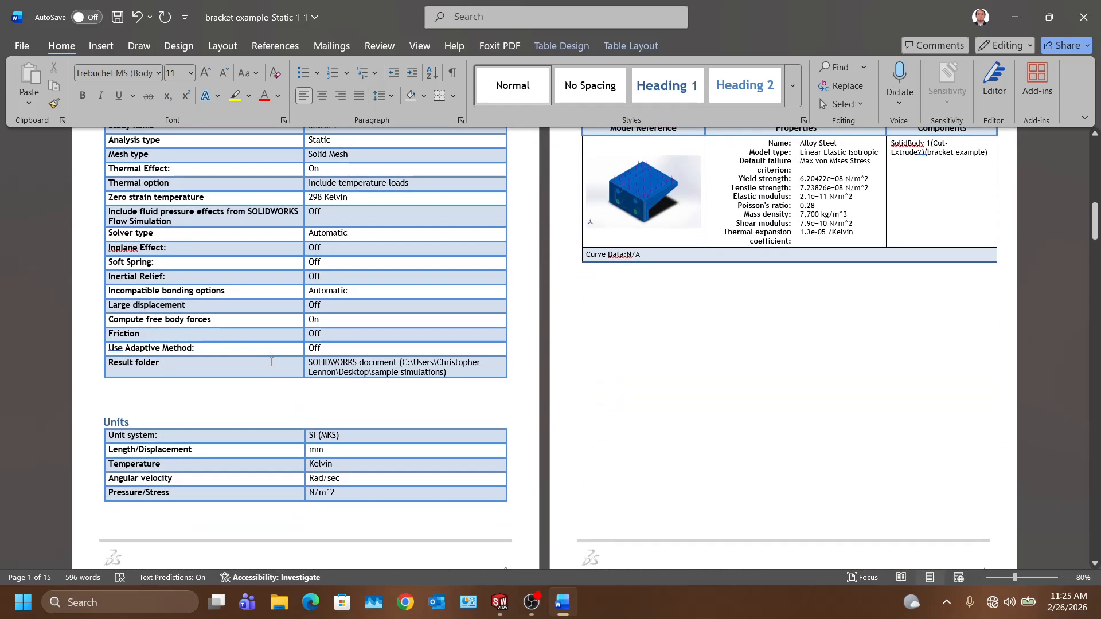
scroll(271, 361, "down", 16)
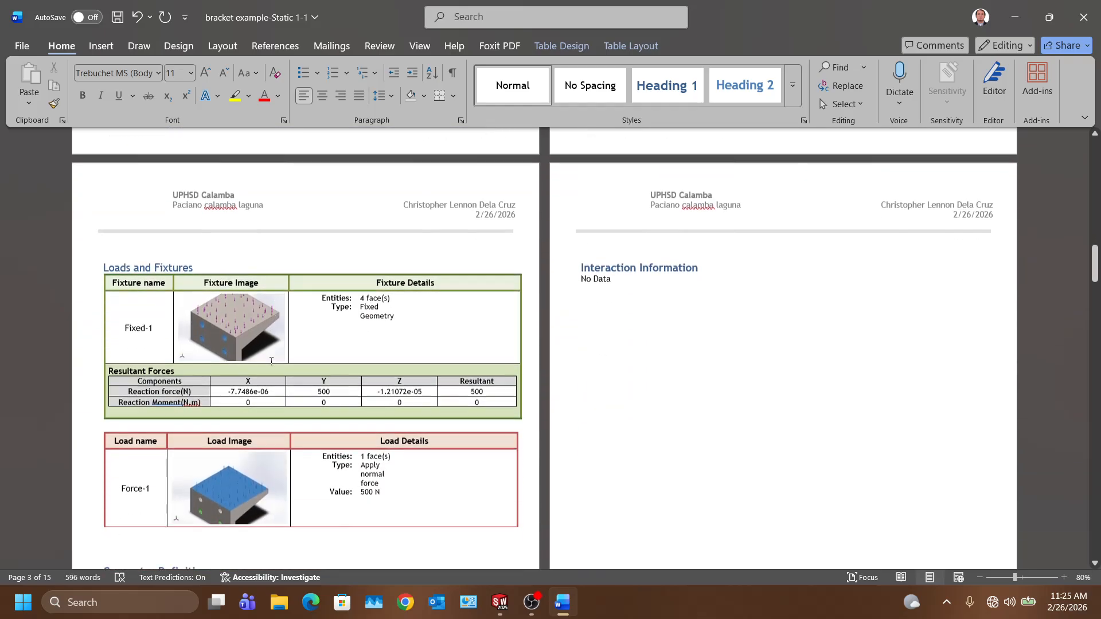
scroll(271, 362, "down", 13)
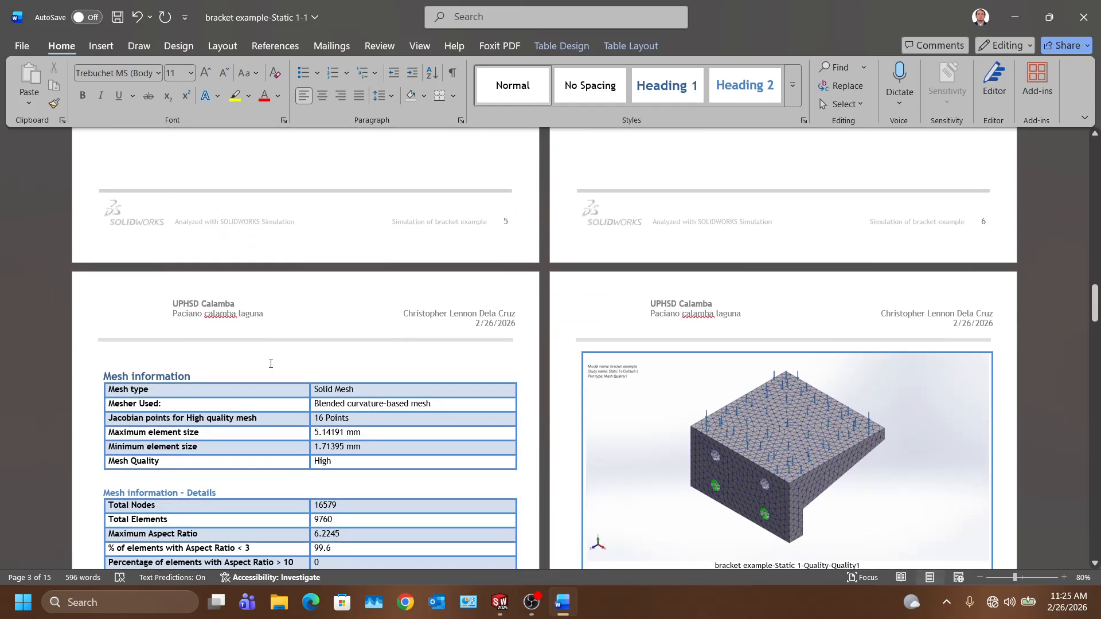
scroll(271, 362, "down", 8)
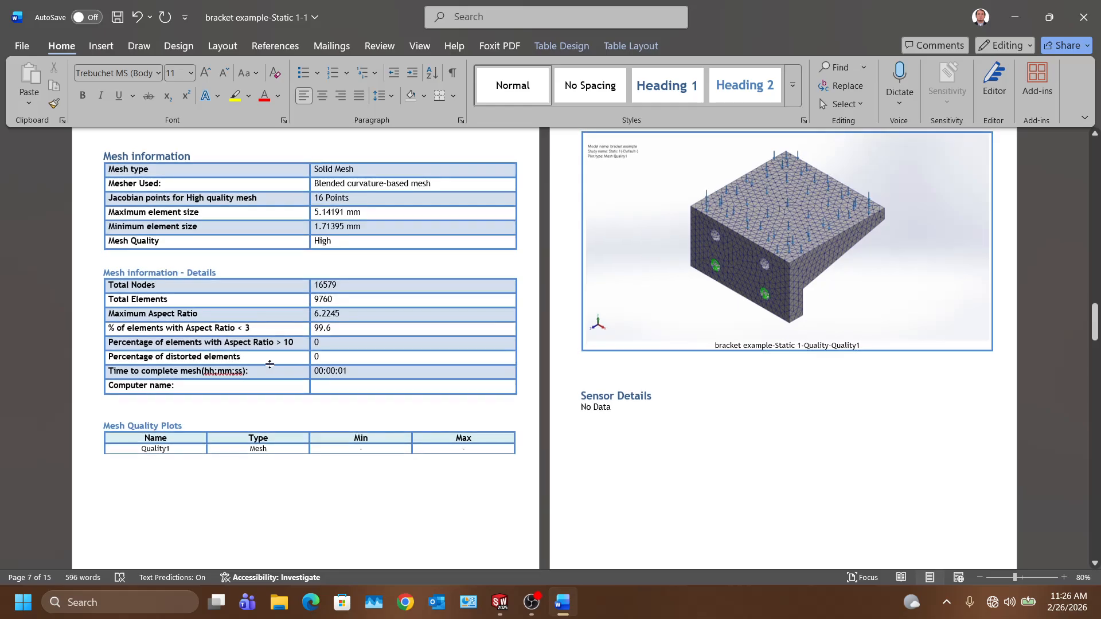
scroll(269, 364, "down", 16)
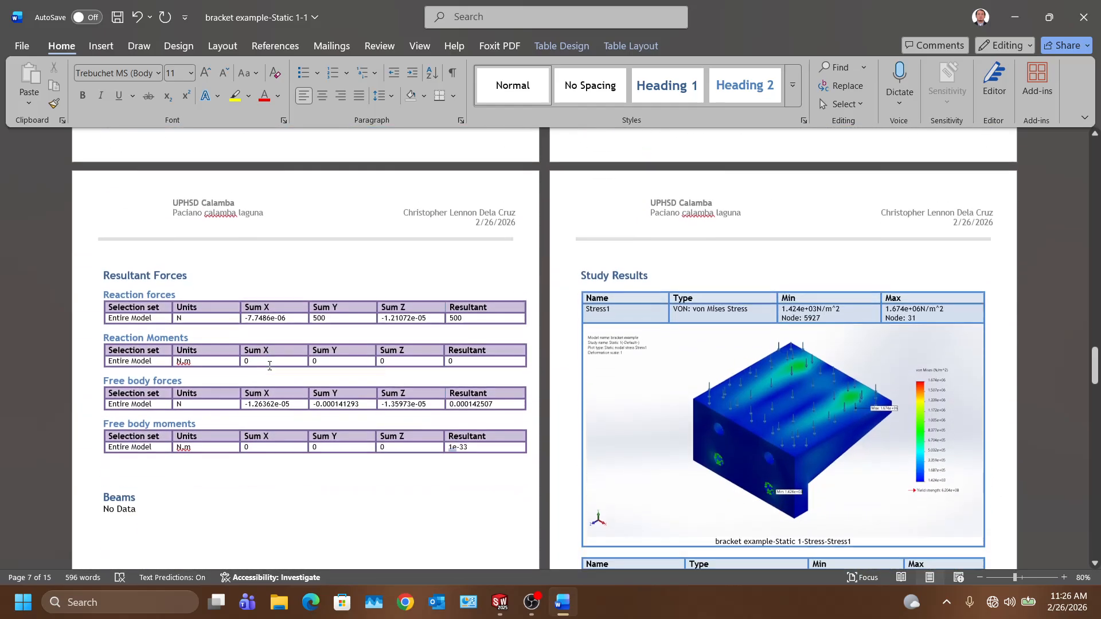
scroll(269, 365, "down", 1)
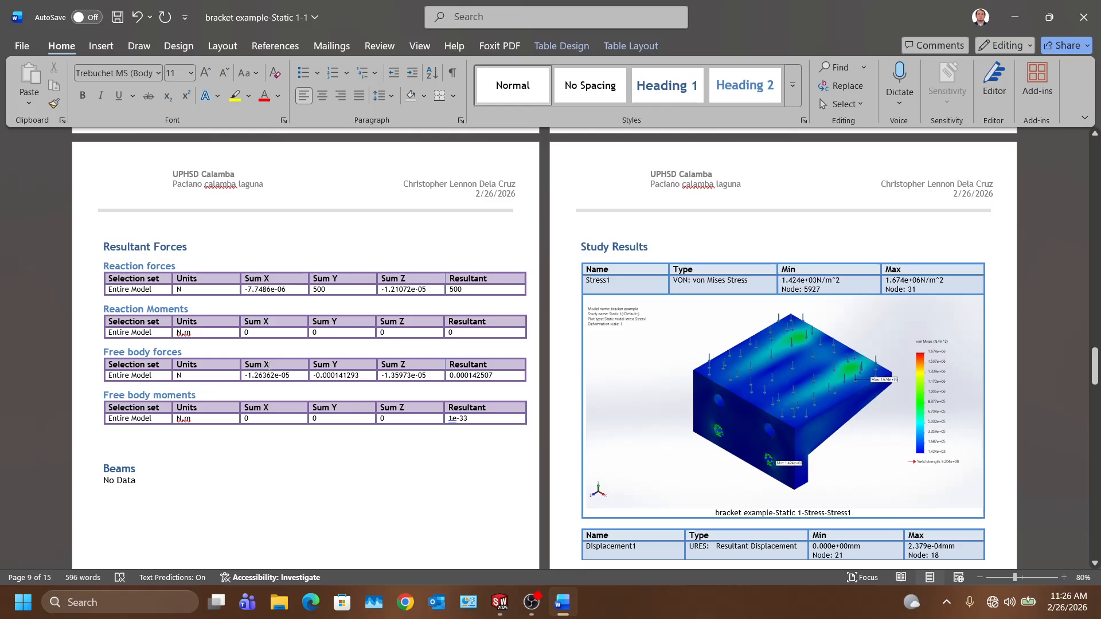
Step: Return to SOLIDWORKS and open Help > SOLIDWORKS Simulation > Tutorials
left_click(500, 606)
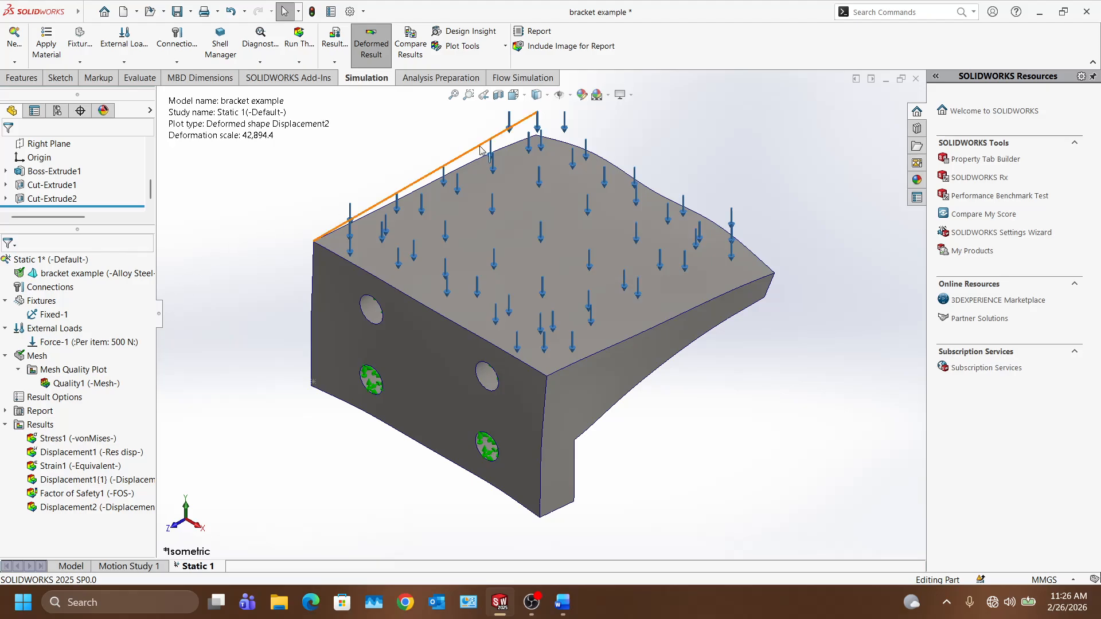
left_click(1016, 12)
mouse_move(998, 47)
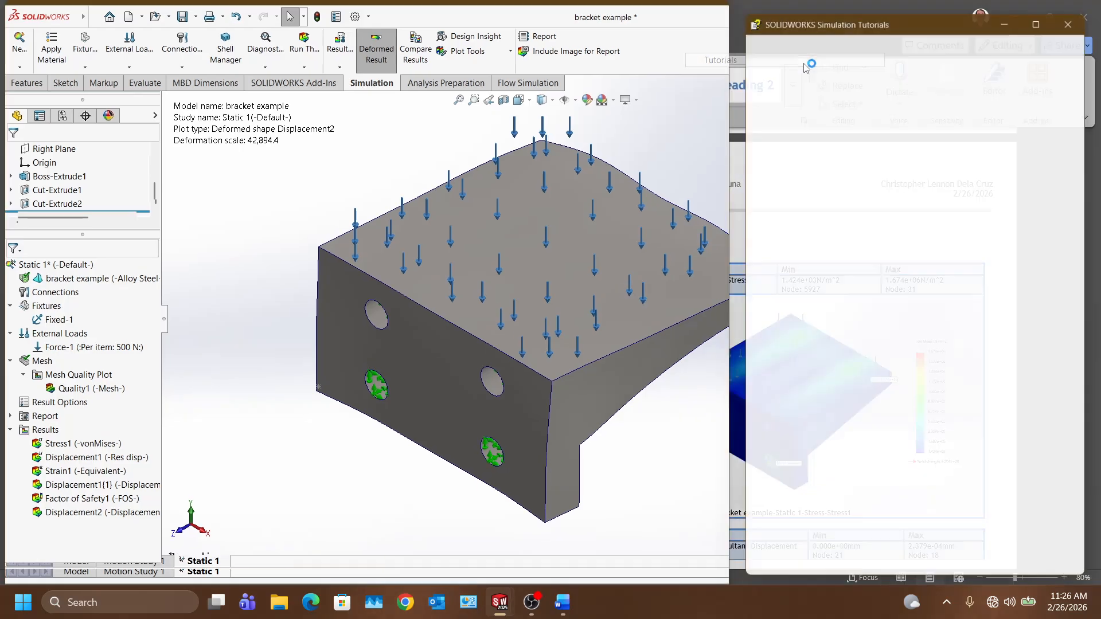
left_click(804, 61)
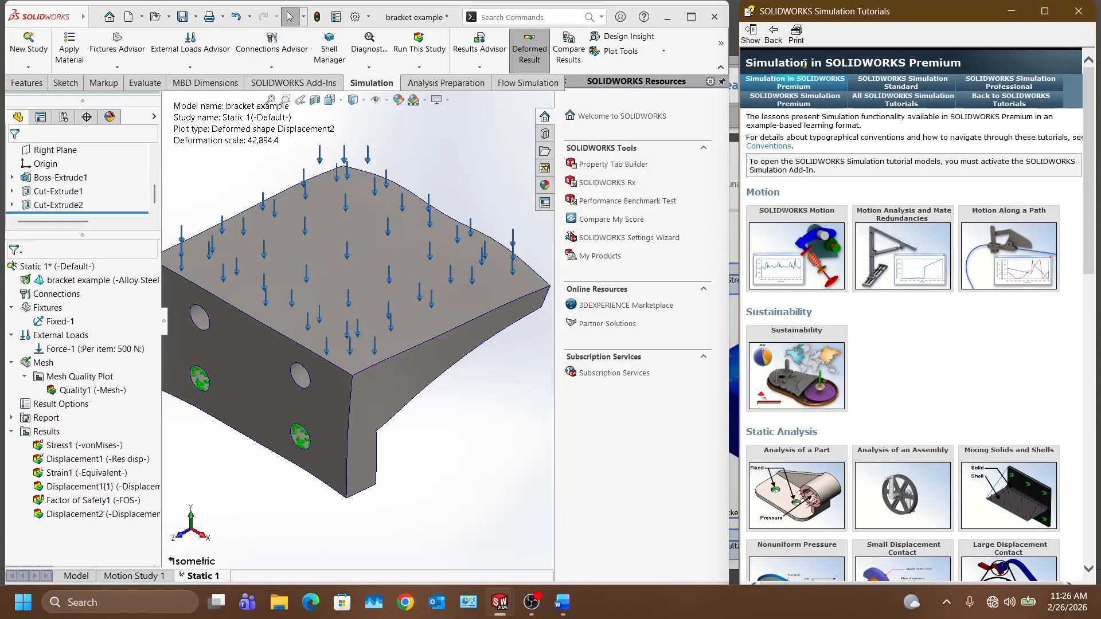
scroll(938, 335, "down", 8)
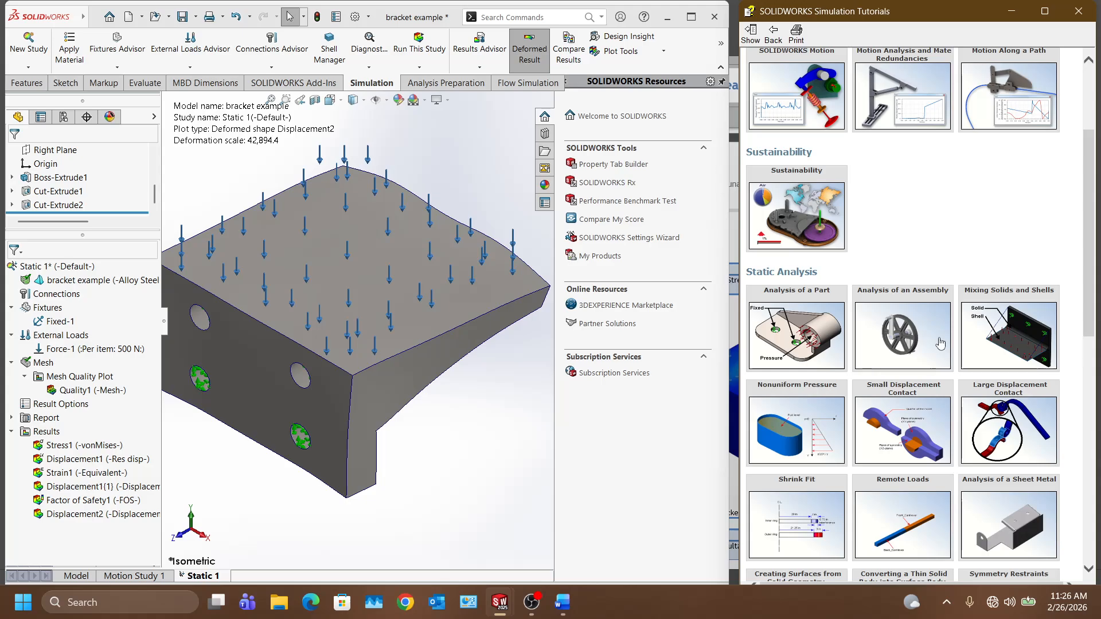
scroll(941, 343, "down", 4)
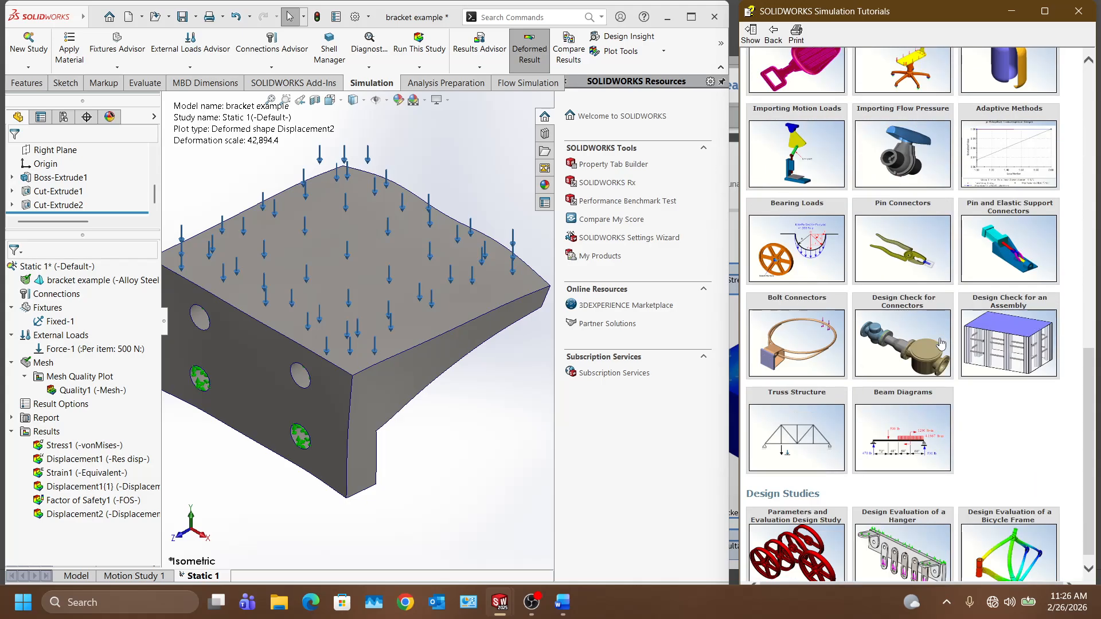
Step: Open the Design Evaluation of a Bicycle Frame tutorial and advance to 'Opening the Frame Part'
mouse_move(1019, 532)
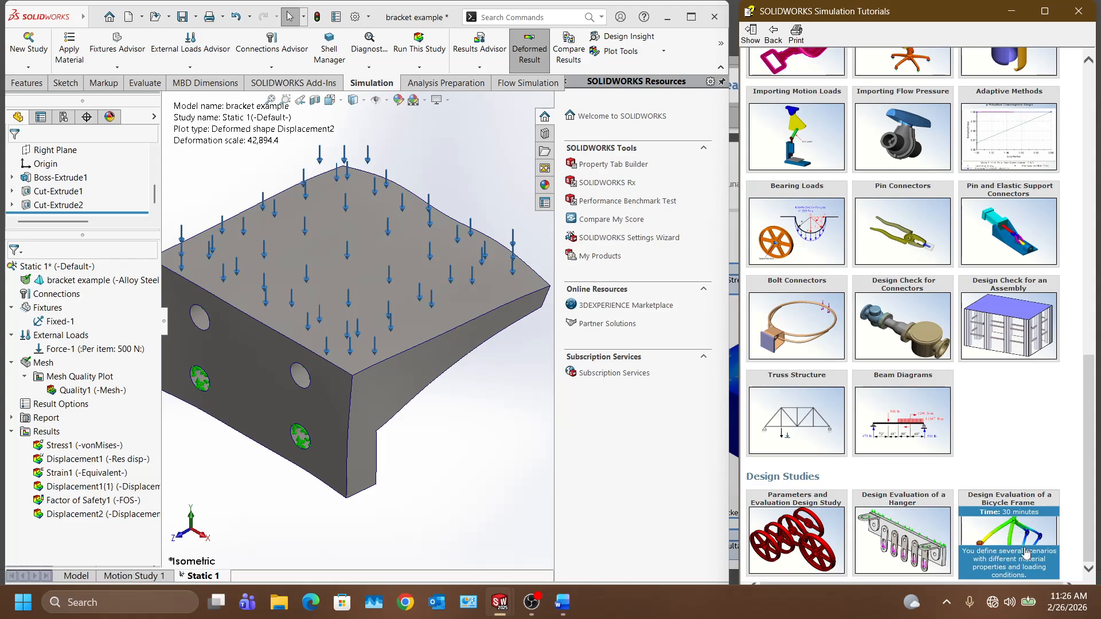
left_click(1028, 540)
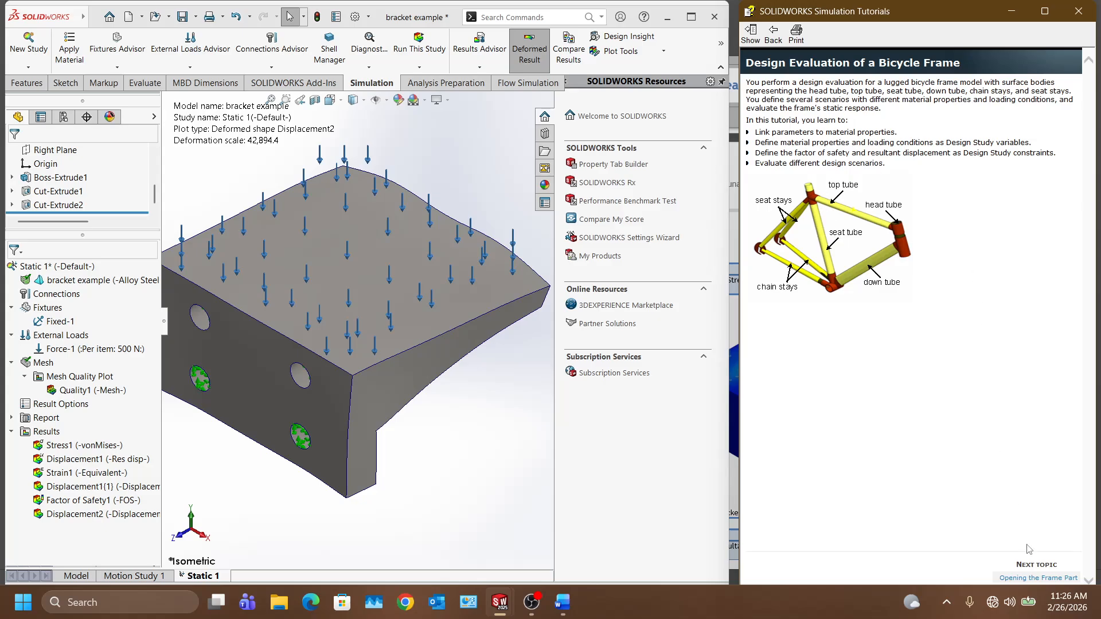
left_click(1040, 578)
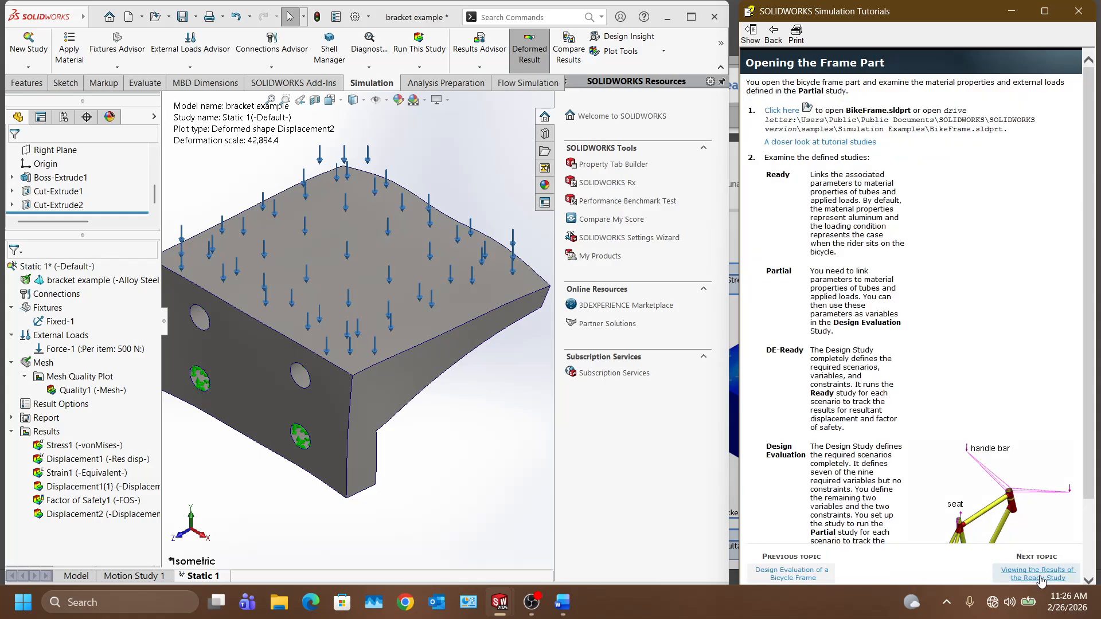
scroll(977, 455, "down", 3)
scroll(923, 418, "up", 3)
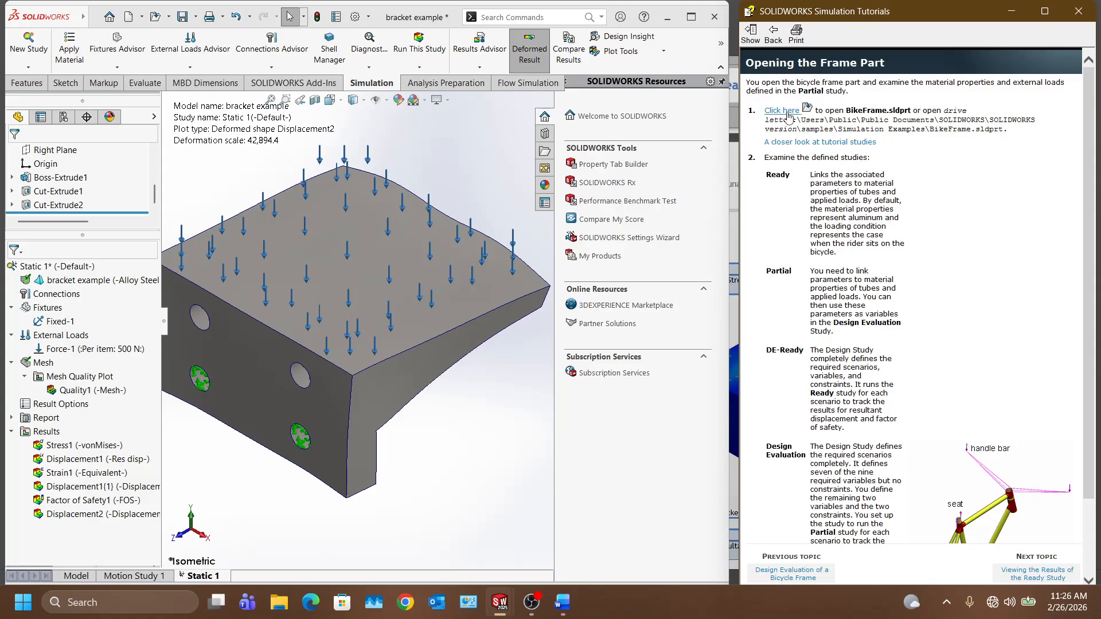
scroll(801, 155, "down", 3)
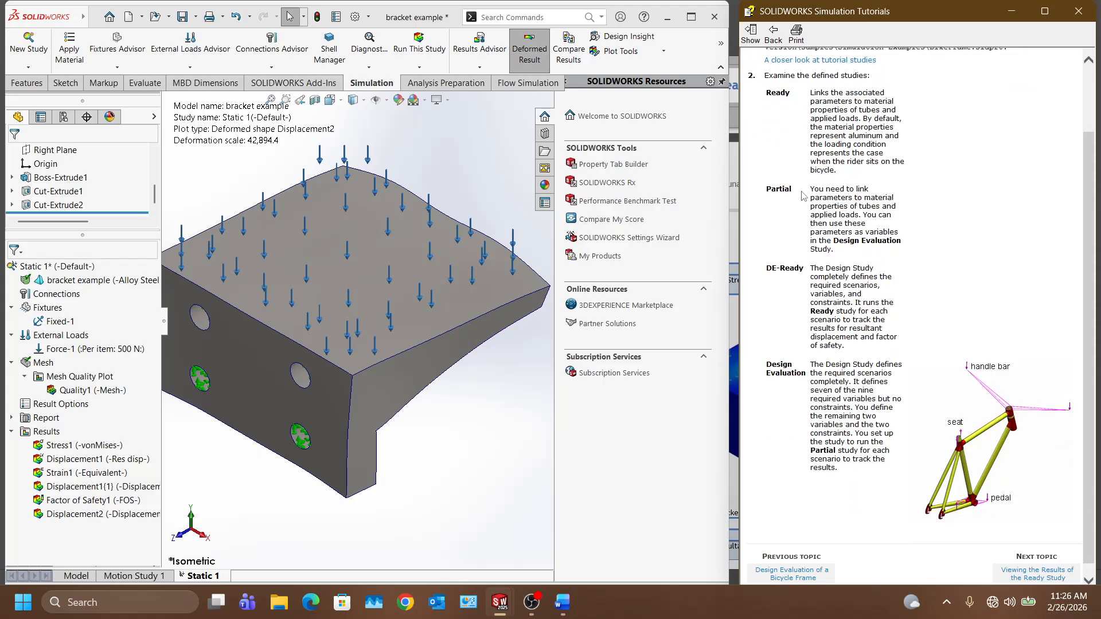
scroll(809, 215, "up", 3)
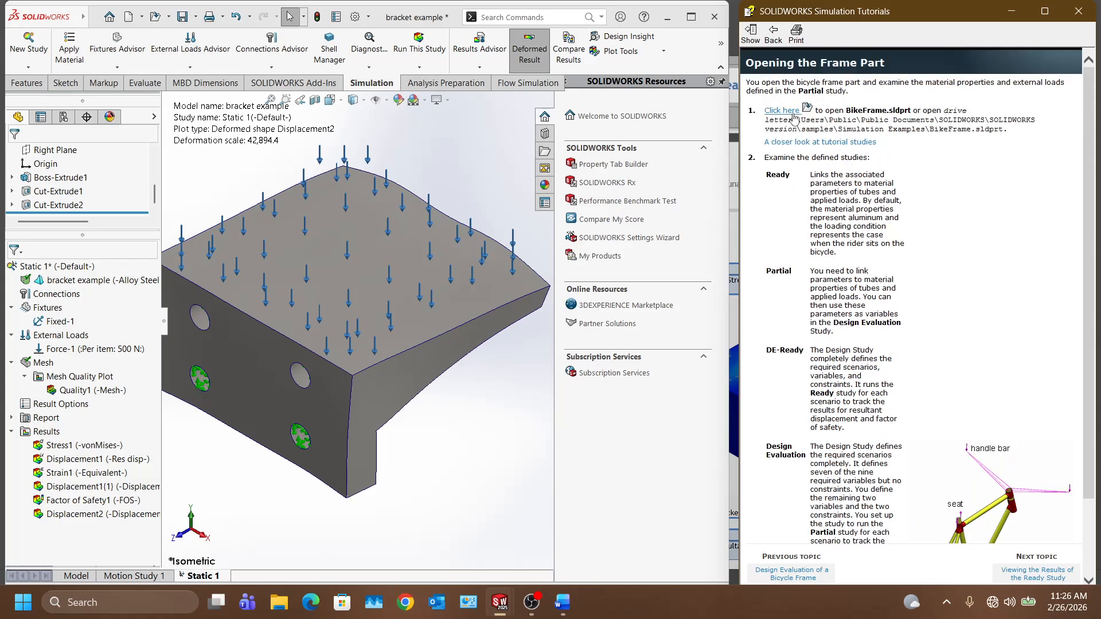
Step: Open the BikeFrame tutorial part from the tutorial and confirm the prompt
left_click(791, 111)
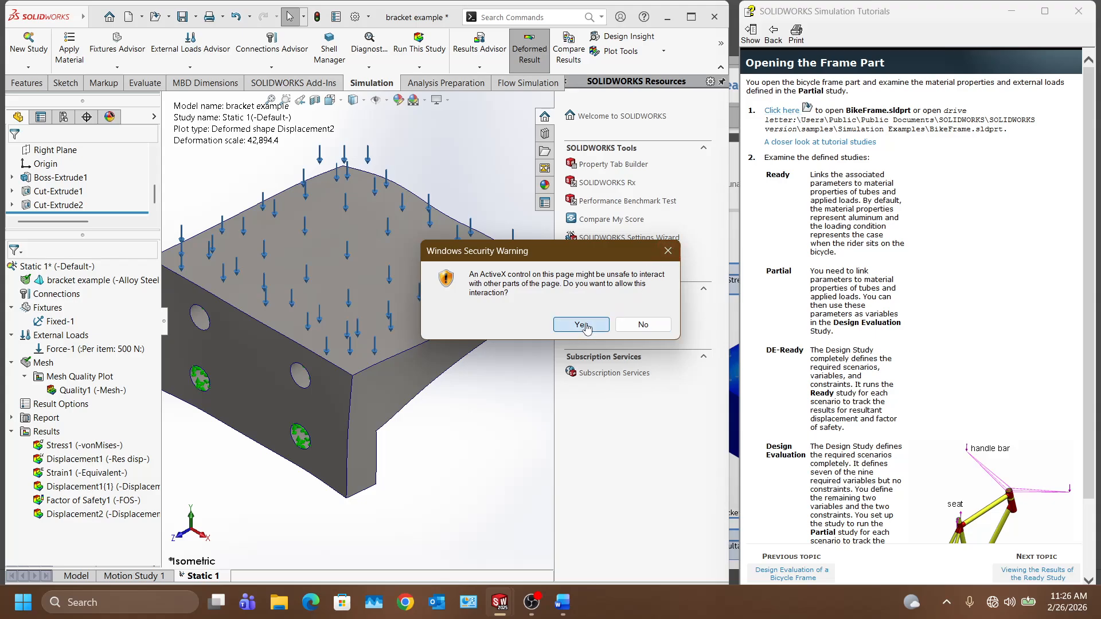
left_click(579, 324)
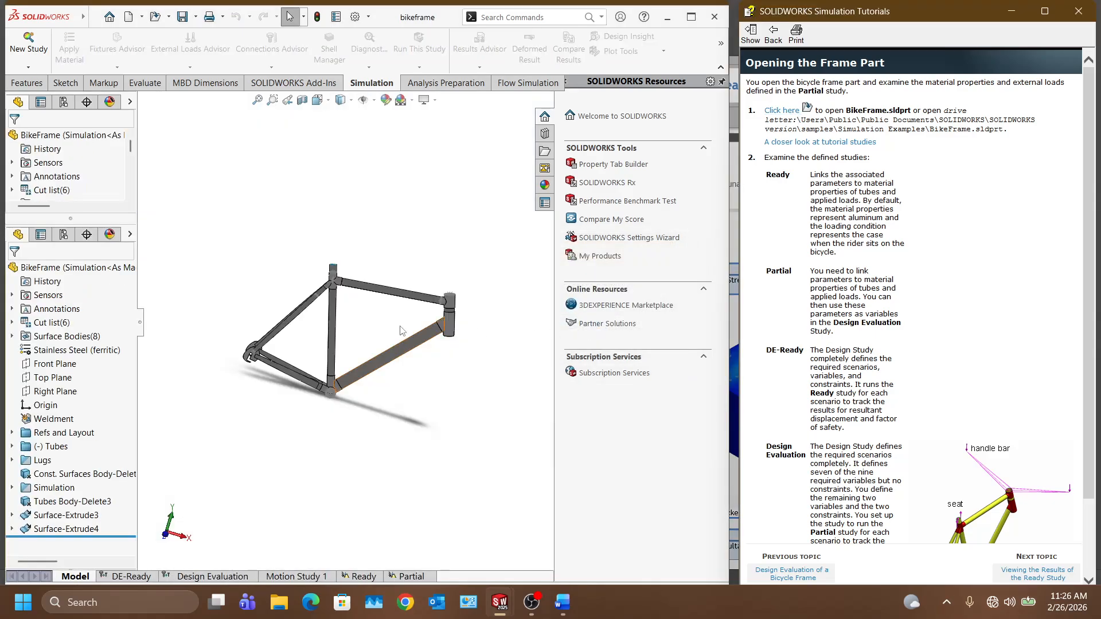
scroll(366, 321, "down", 6)
scroll(367, 321, "up", 6)
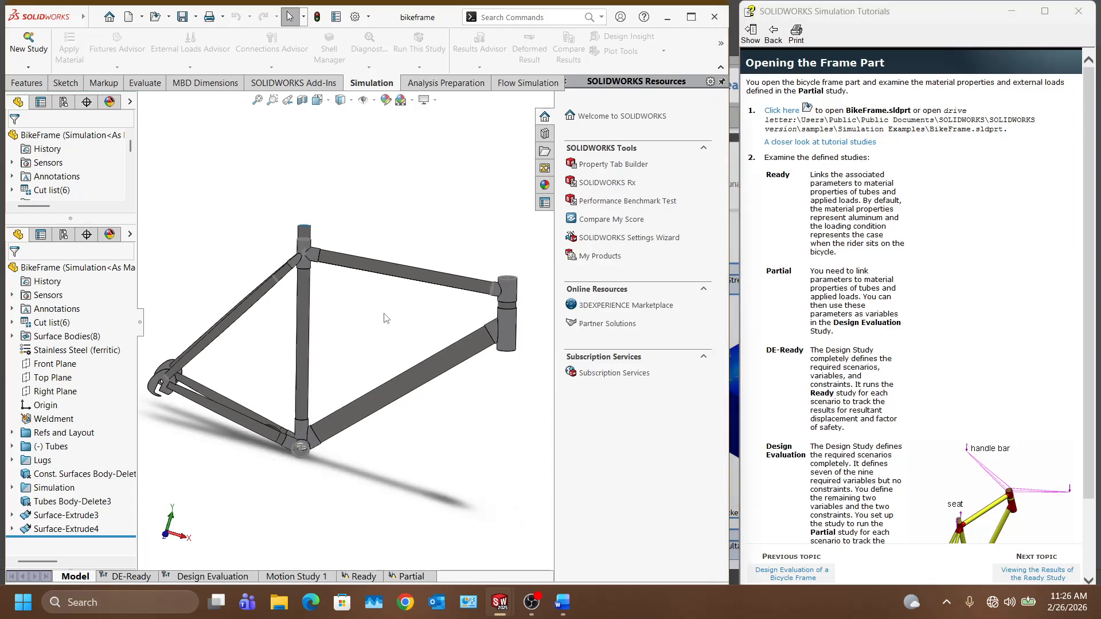
Step: Orbit the bike frame through edge-on, side and three-quarter views
middle_click_drag(324, 321, 330, 376)
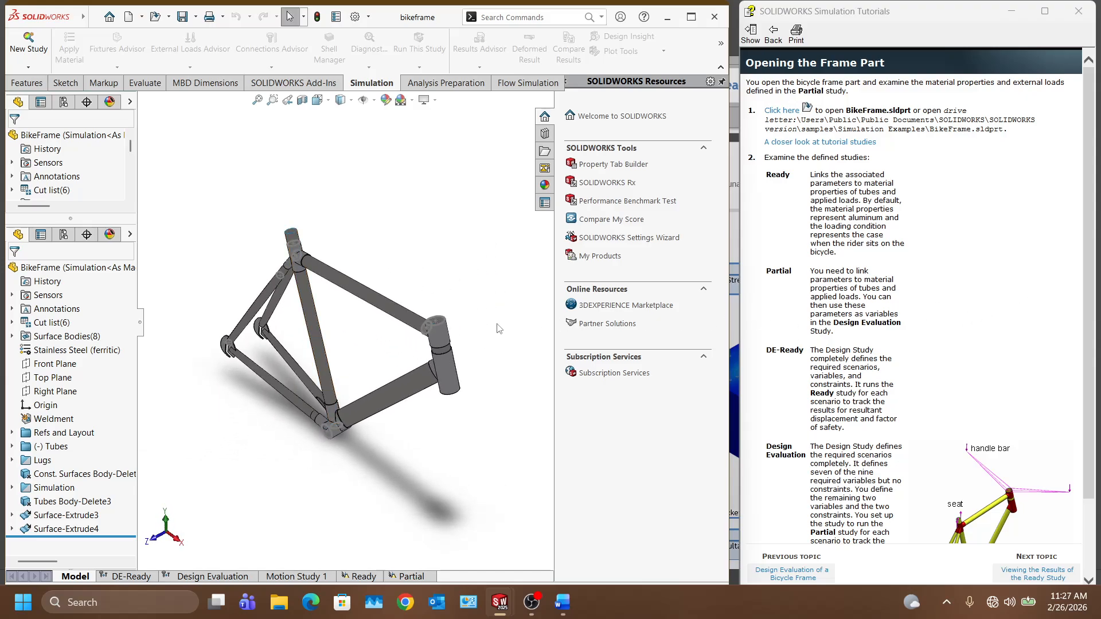
middle_click_drag(484, 376, 457, 350)
middle_click_drag(519, 334, 400, 445)
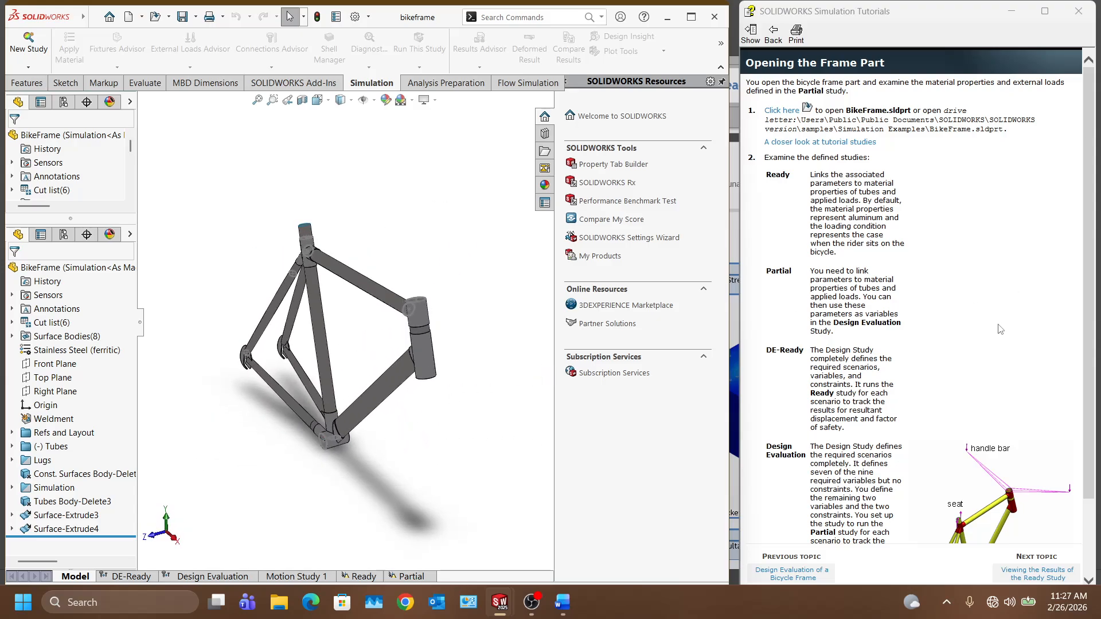
scroll(961, 345, "down", 3)
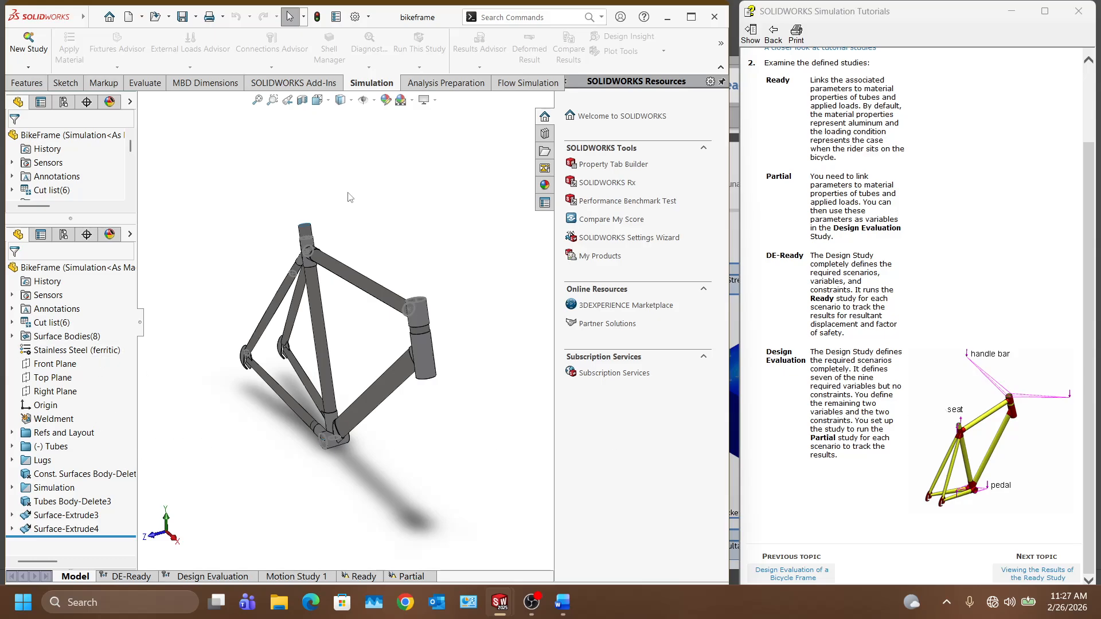
Step: Browse the appearances, properties and dimensioning panels beside the frame
left_click(109, 102)
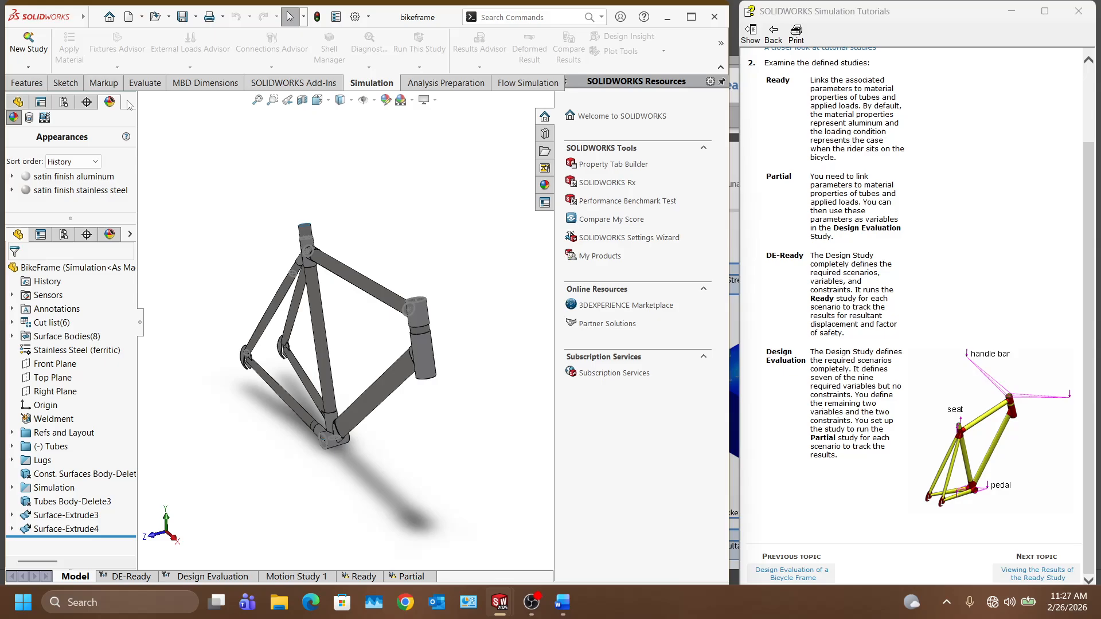
left_click(50, 104)
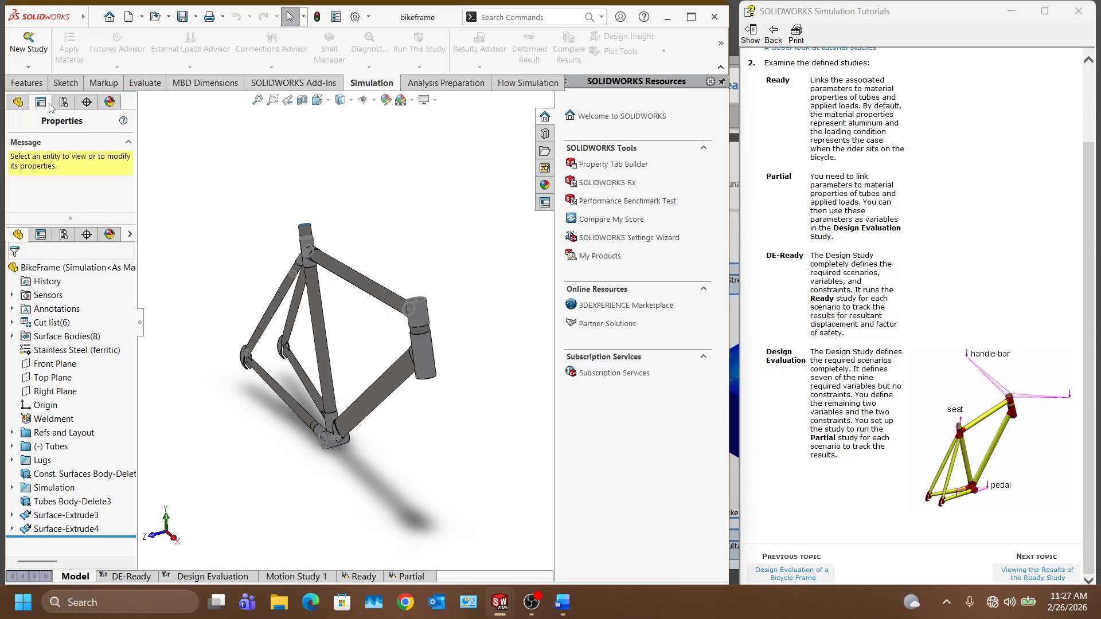
left_click(109, 103)
left_click(83, 107)
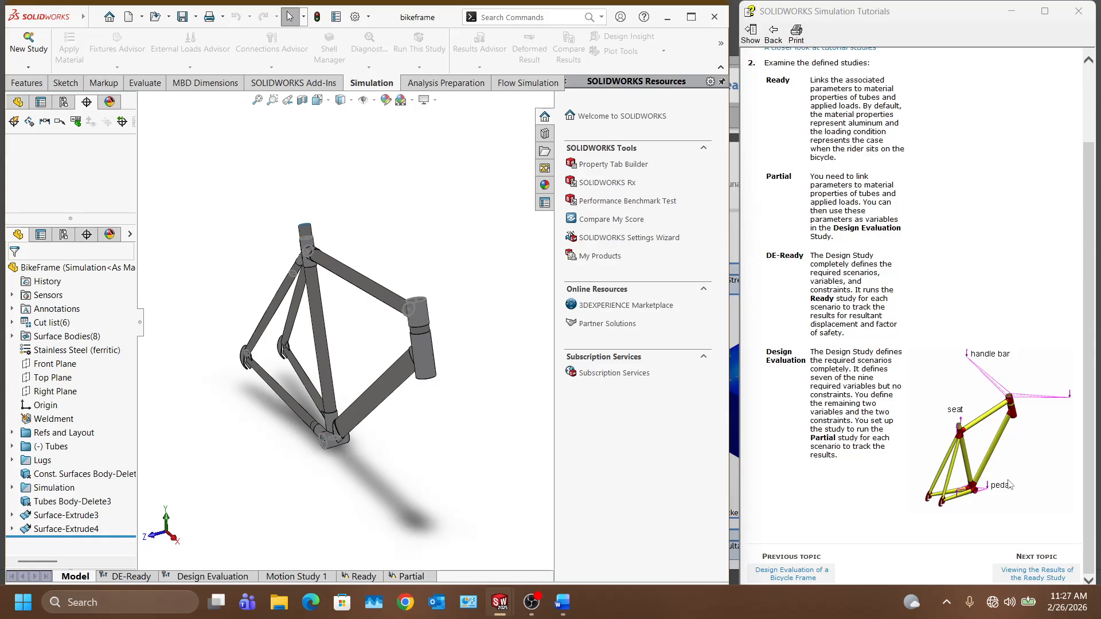
Step: Rotate the bike frame further to inspect its other sides
mouse_move(309, 493)
middle_mouse_down()
mouse_move(337, 502)
mouse_move(317, 485)
middle_mouse_up()
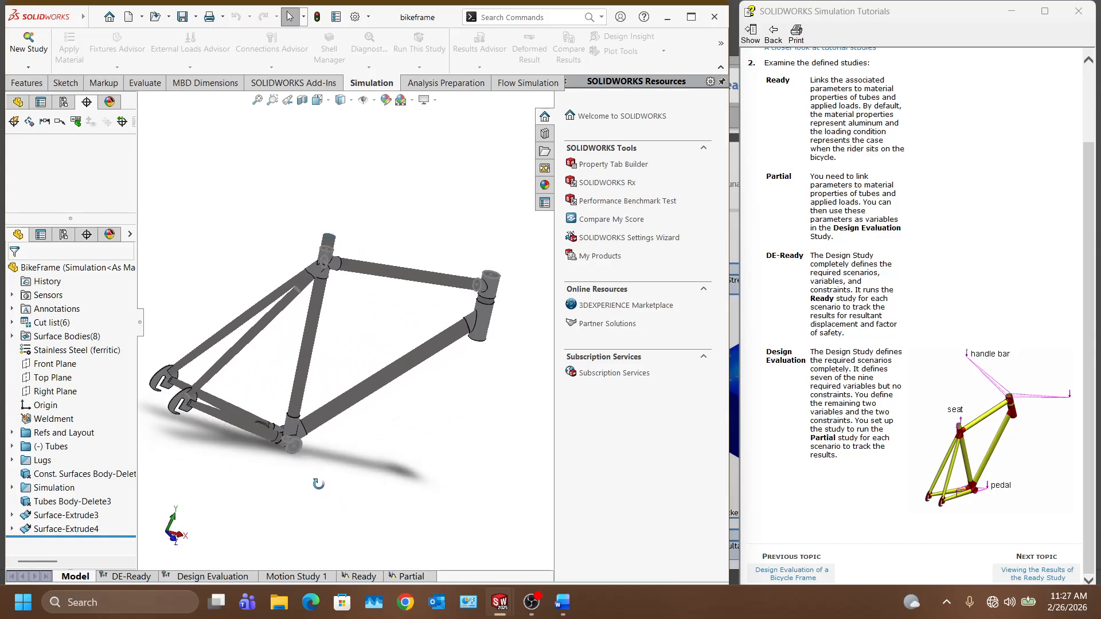
scroll(366, 270, "down", 6)
scroll(366, 271, "up", 8)
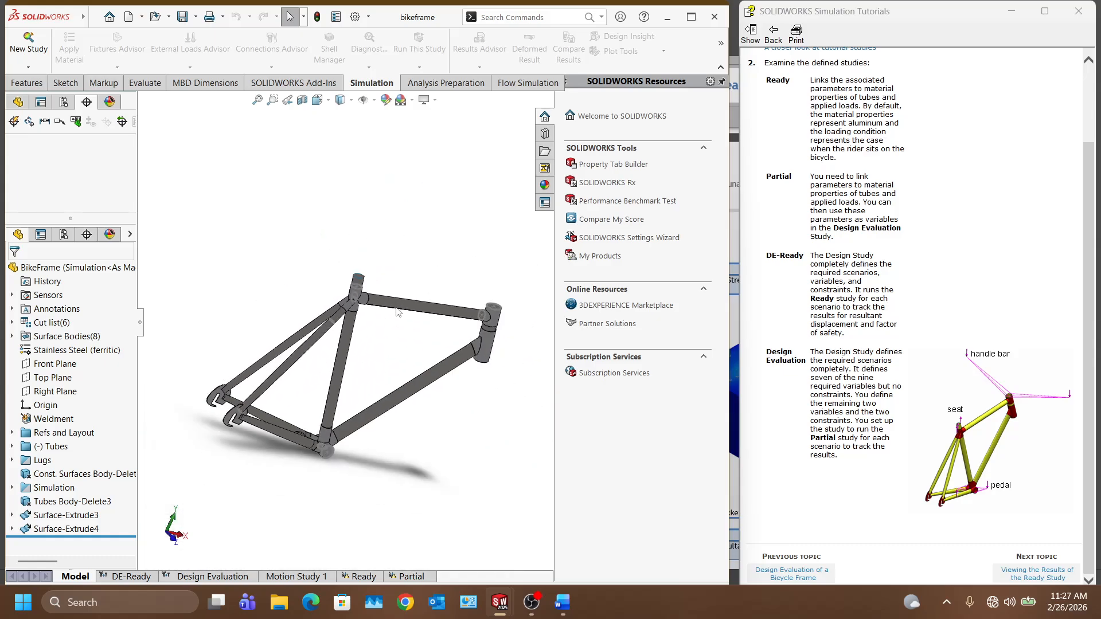
middle_click_drag(366, 270, 324, 301)
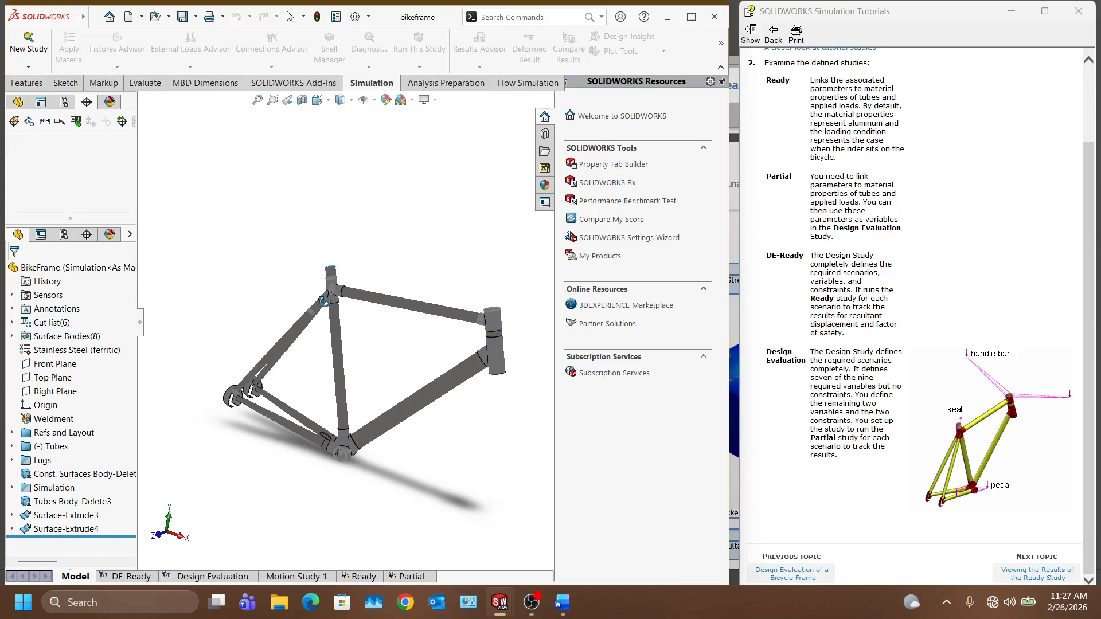
Step: Advance the tutorial to viewing Ready study results and show the Add-Ins ribbon commands
left_click(1047, 578)
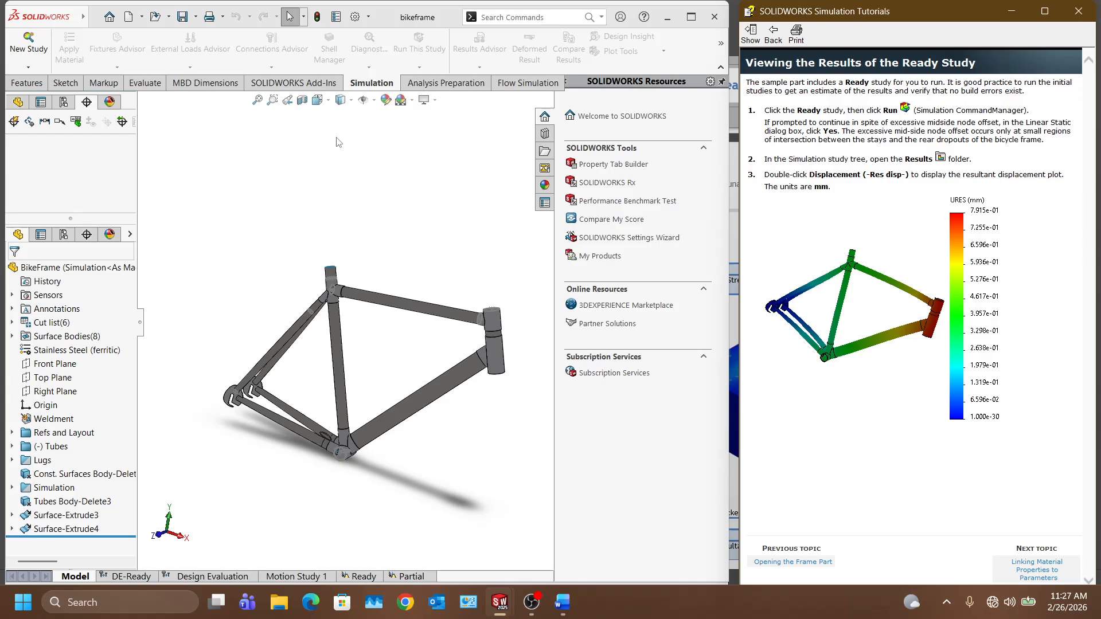
left_click(109, 103)
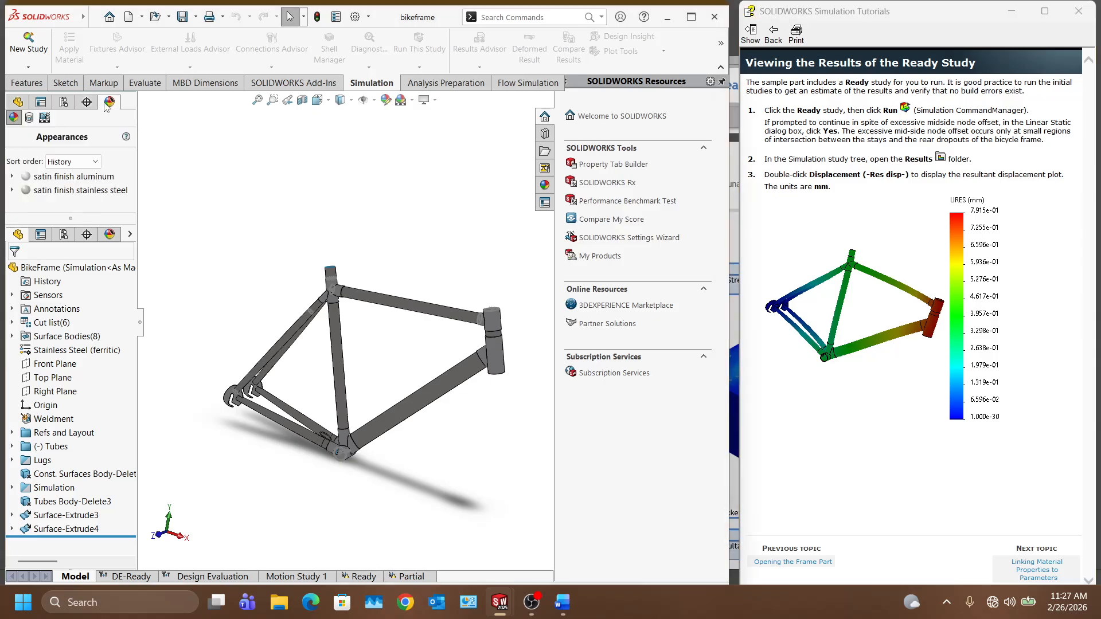
left_click(41, 102)
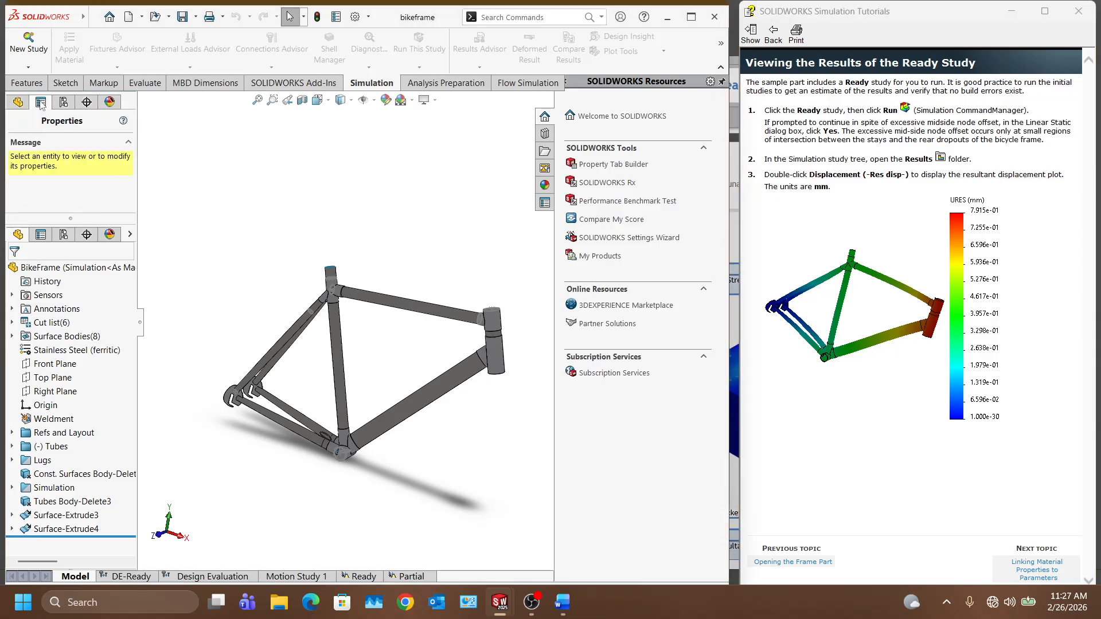
left_click(334, 85)
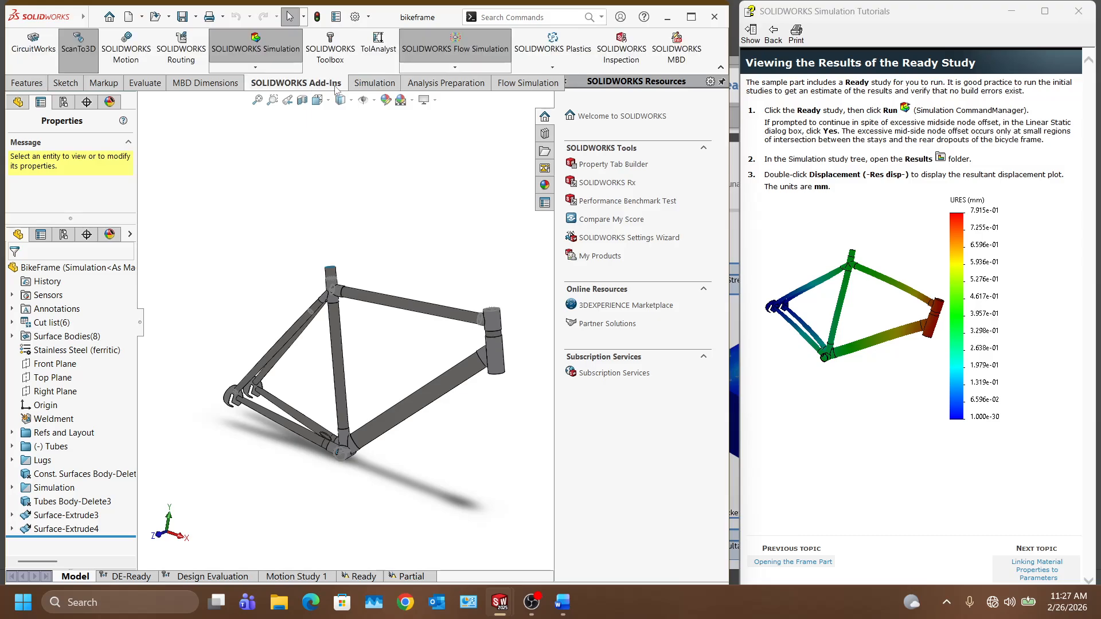
Step: Cycle the lower panel through appearances, configurations and properties back to the BikeFrame design tree
left_click(110, 234)
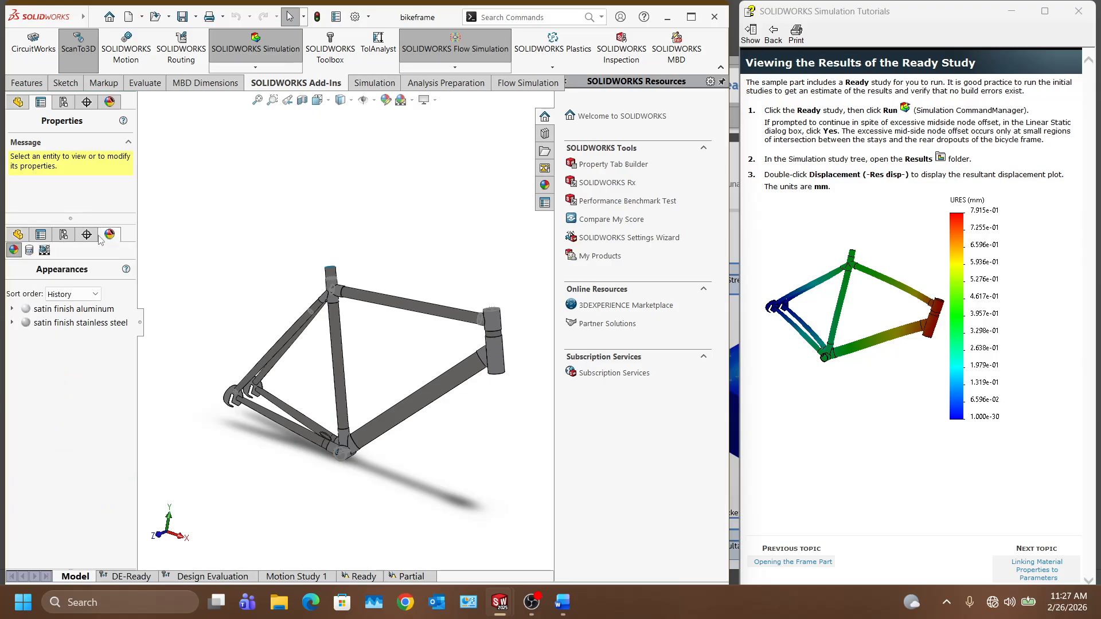
left_click(63, 235)
left_click(41, 235)
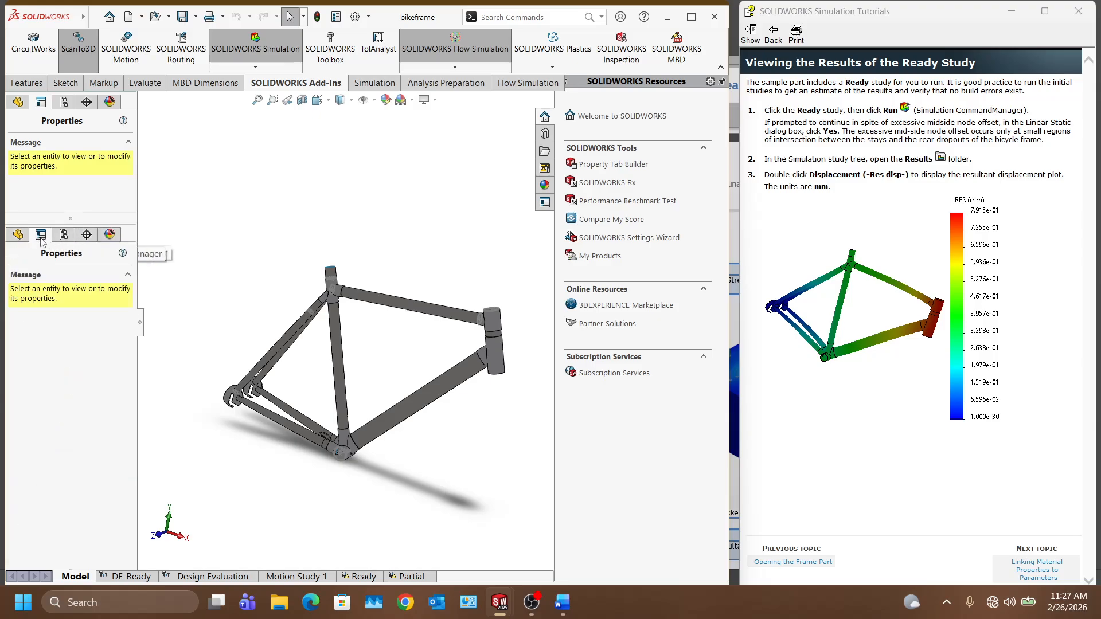
left_click(18, 234)
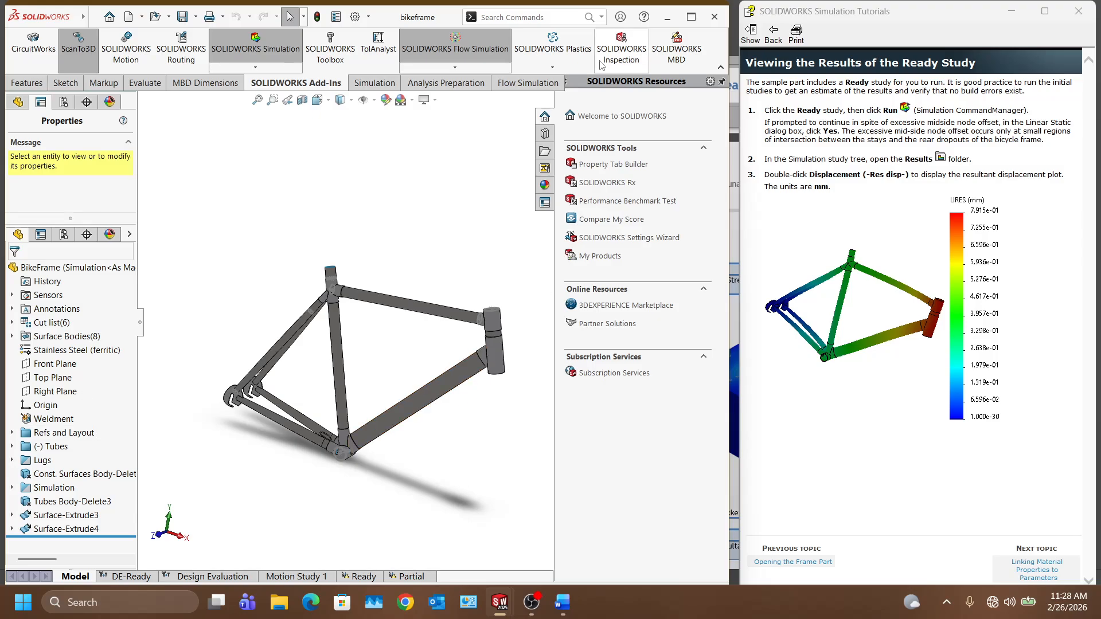
Step: Page the tutorial forward through materials, loads, scenarios, variables, constraints, running and evaluating topics
left_click(1029, 576)
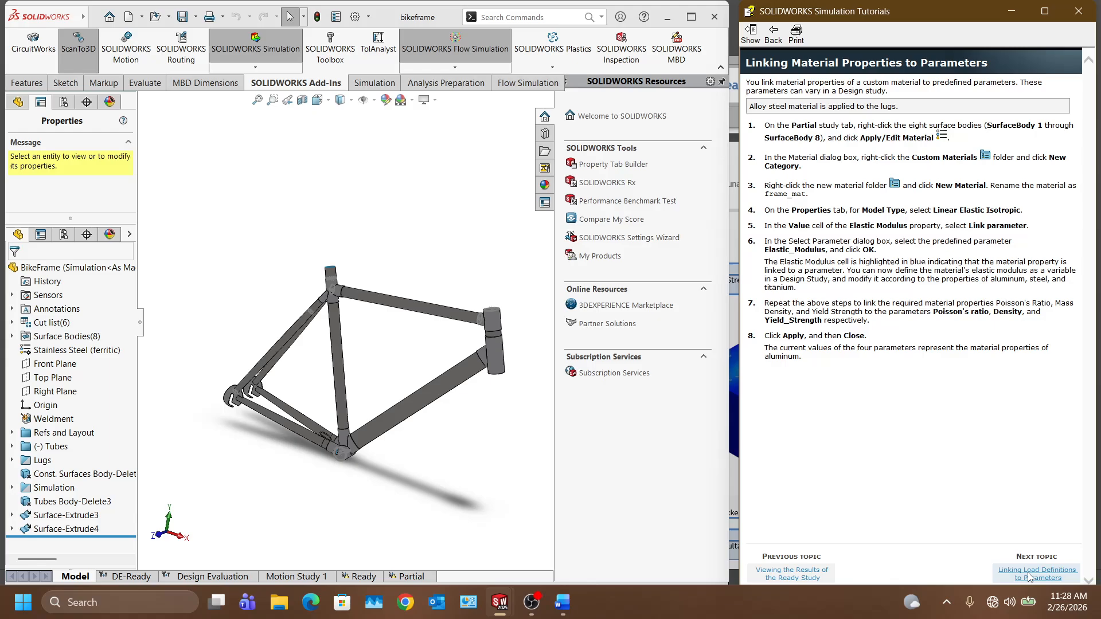
left_click(821, 575)
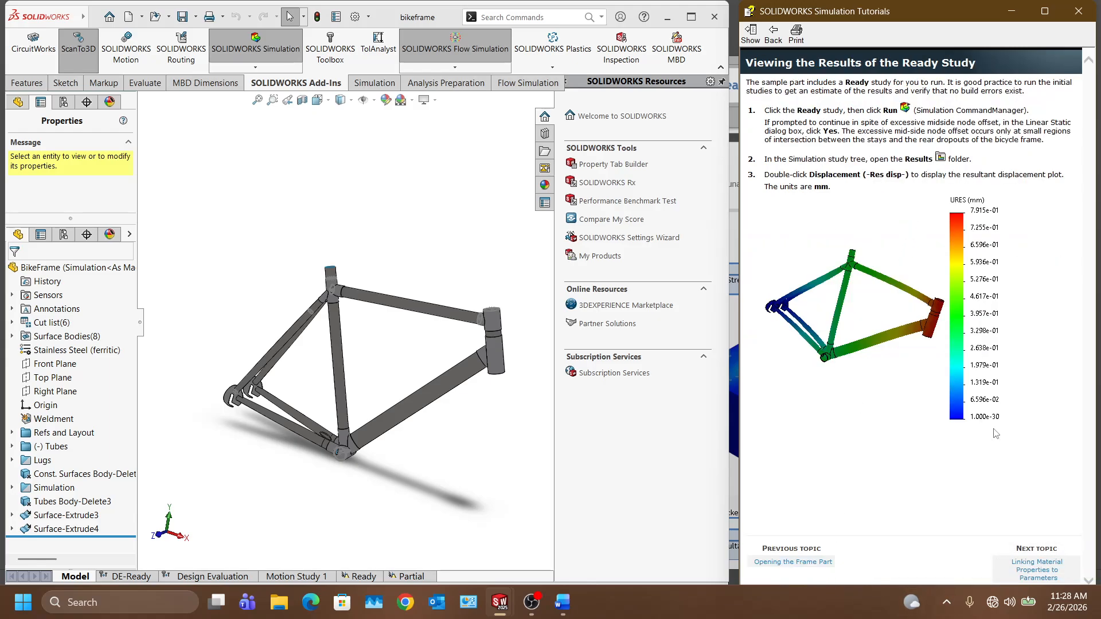
left_click(1026, 576)
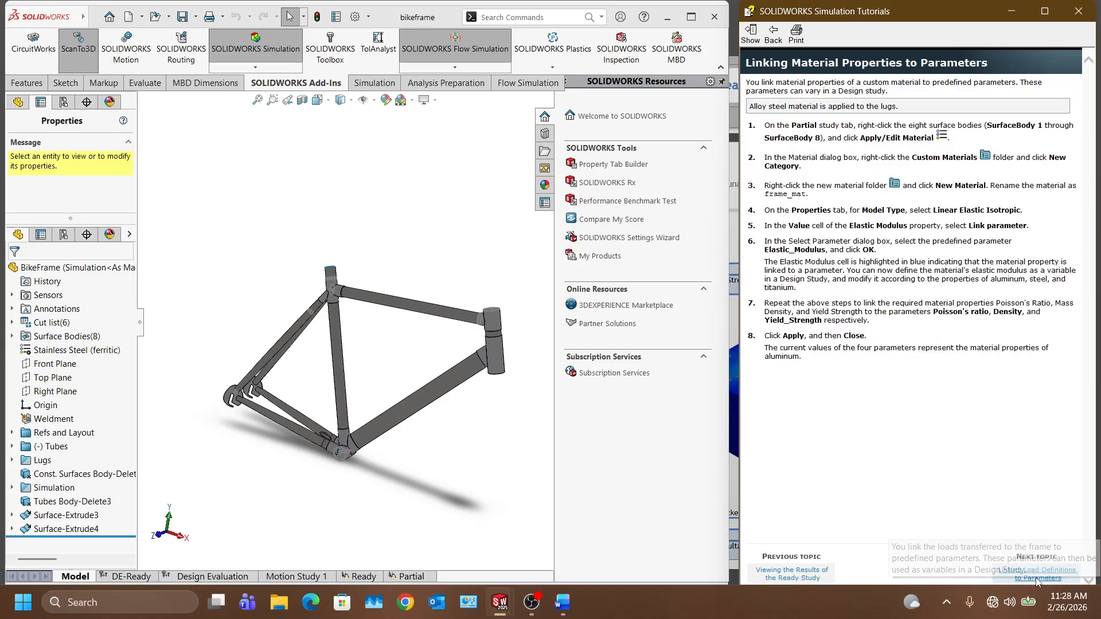
left_click(1036, 579)
left_click(1034, 574)
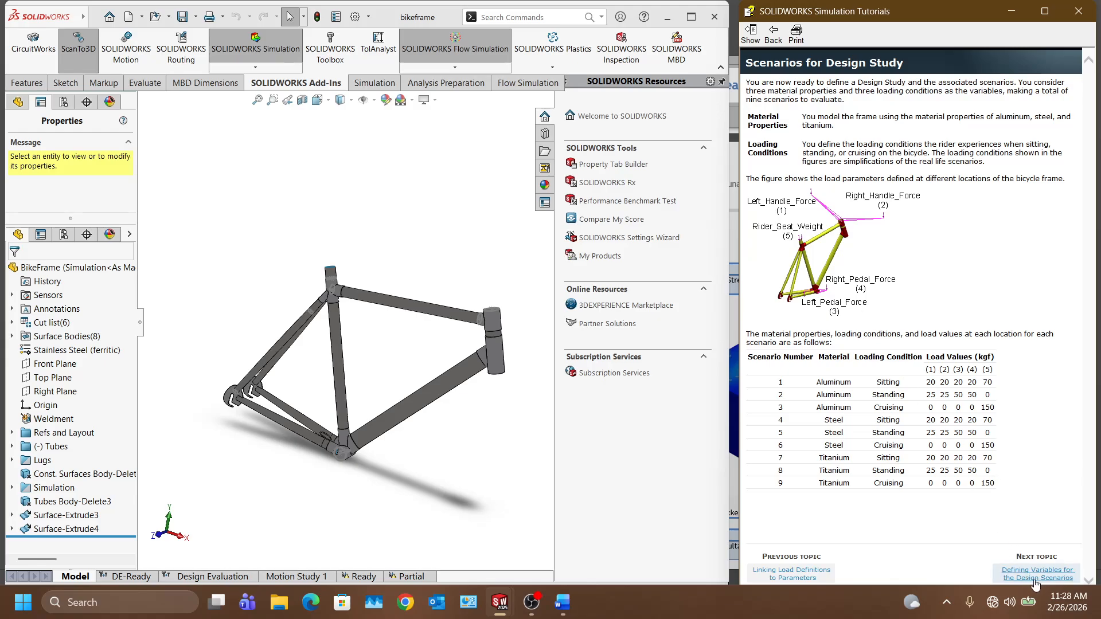
left_click(1036, 581)
left_click(1038, 578)
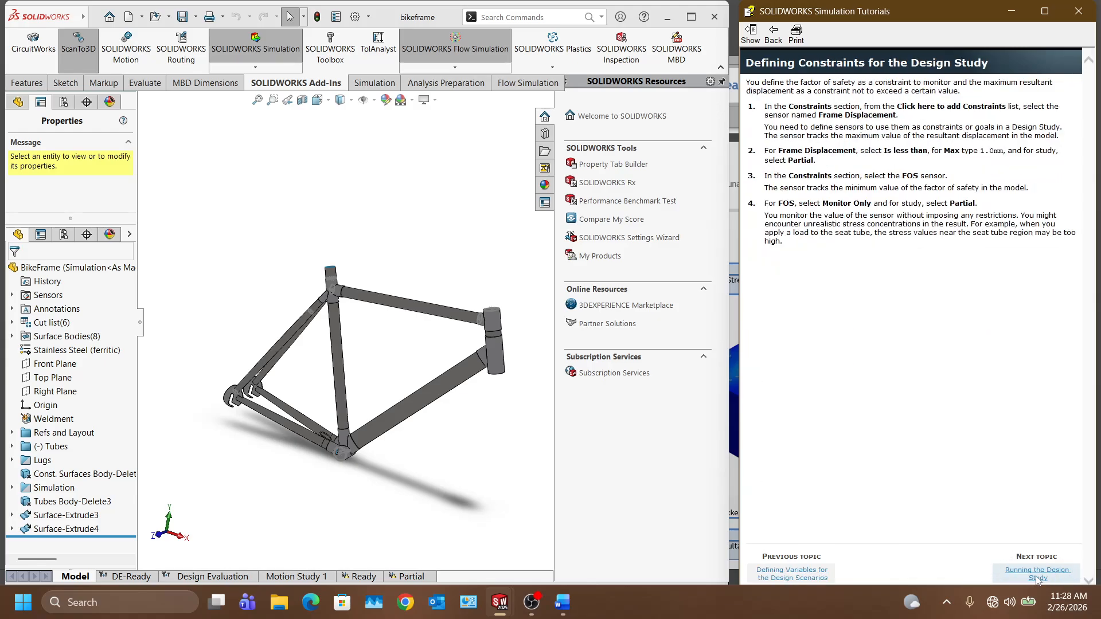
left_click(1038, 576)
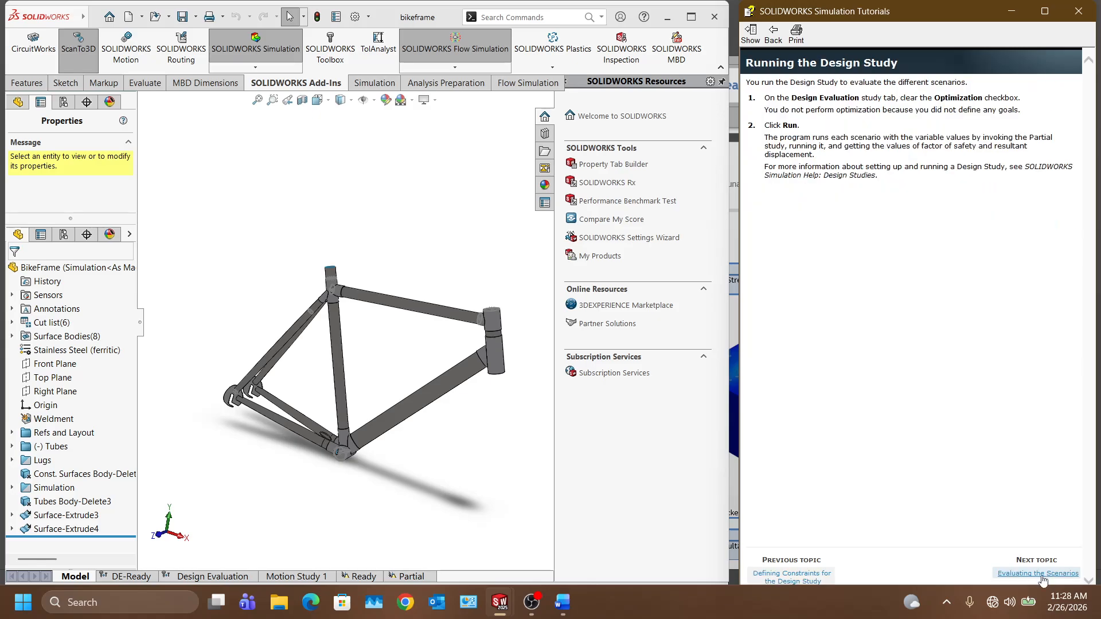
left_click(1040, 576)
Step: Page the tutorial back through each topic to 'Opening the Frame Part'
scroll(1004, 487, "down", 2)
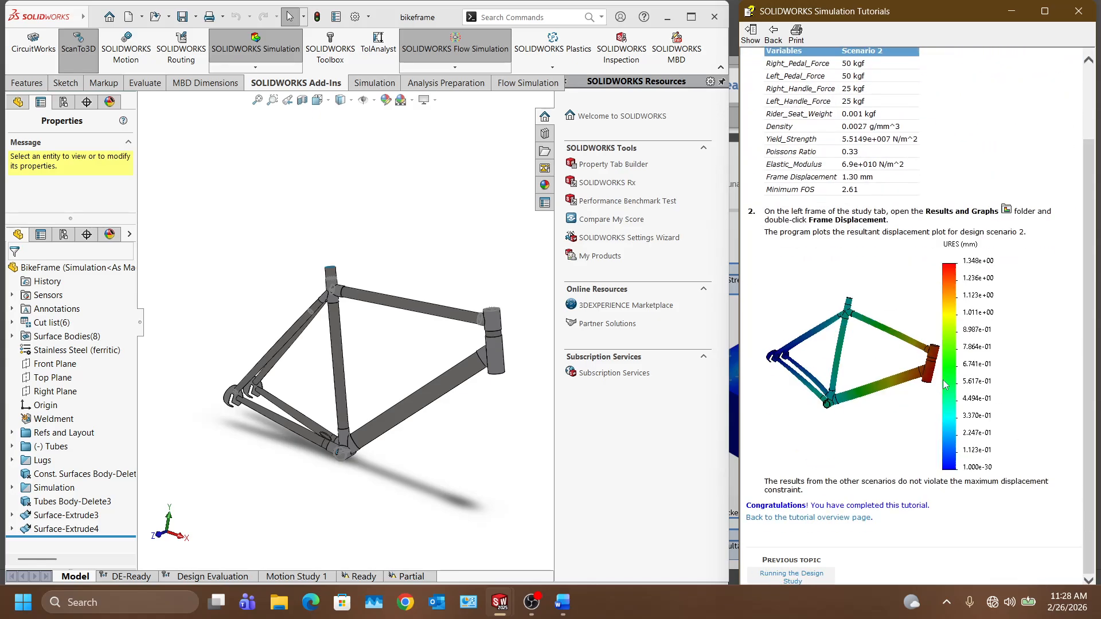
scroll(945, 384, "up", 2)
scroll(854, 175, "down", 2)
left_click(814, 577)
left_click(815, 574)
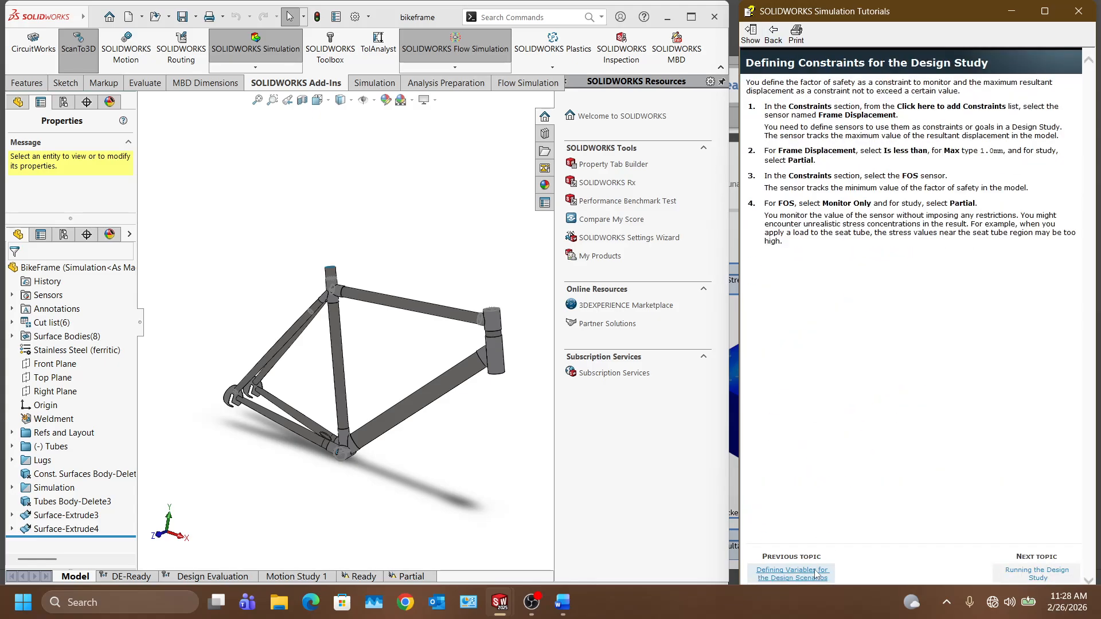
left_click(815, 575)
left_click(812, 576)
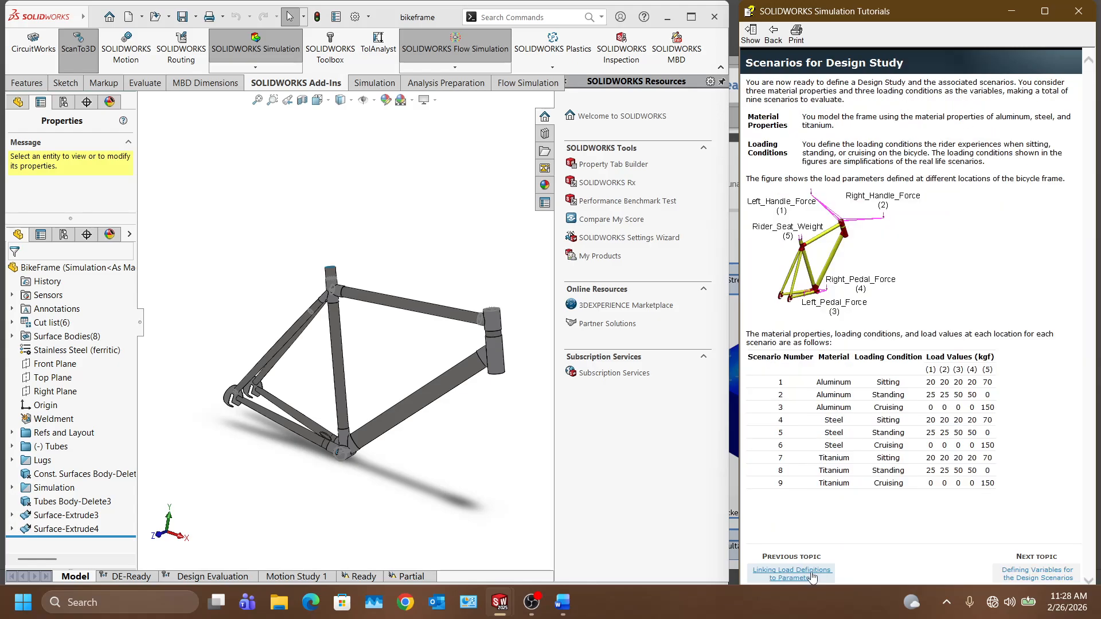
left_click(812, 576)
left_click(811, 577)
left_click(809, 578)
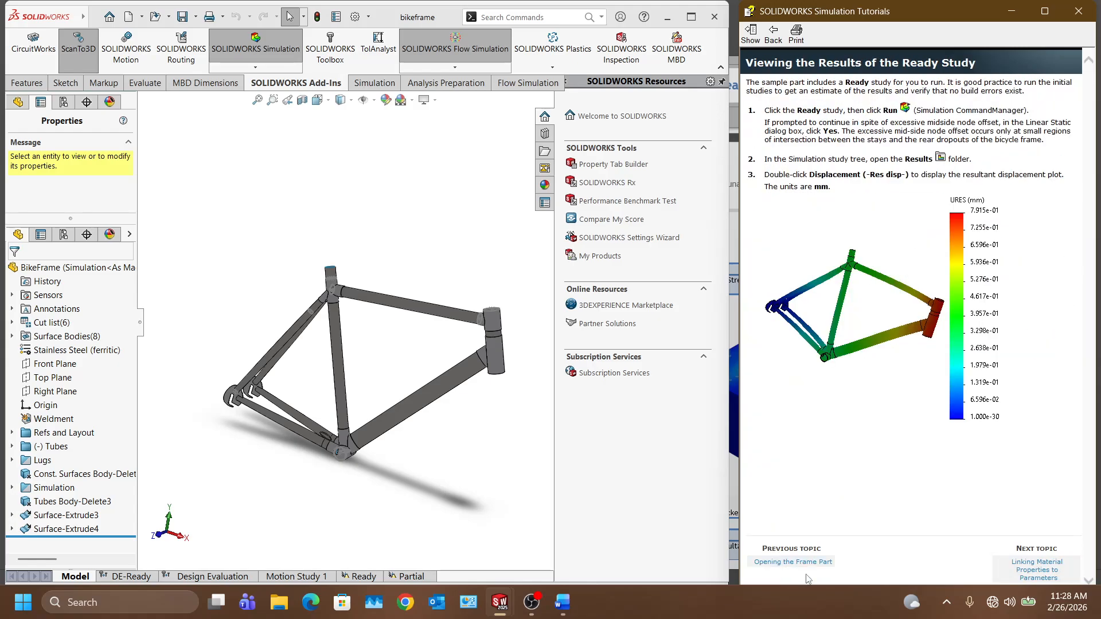
left_click(802, 565)
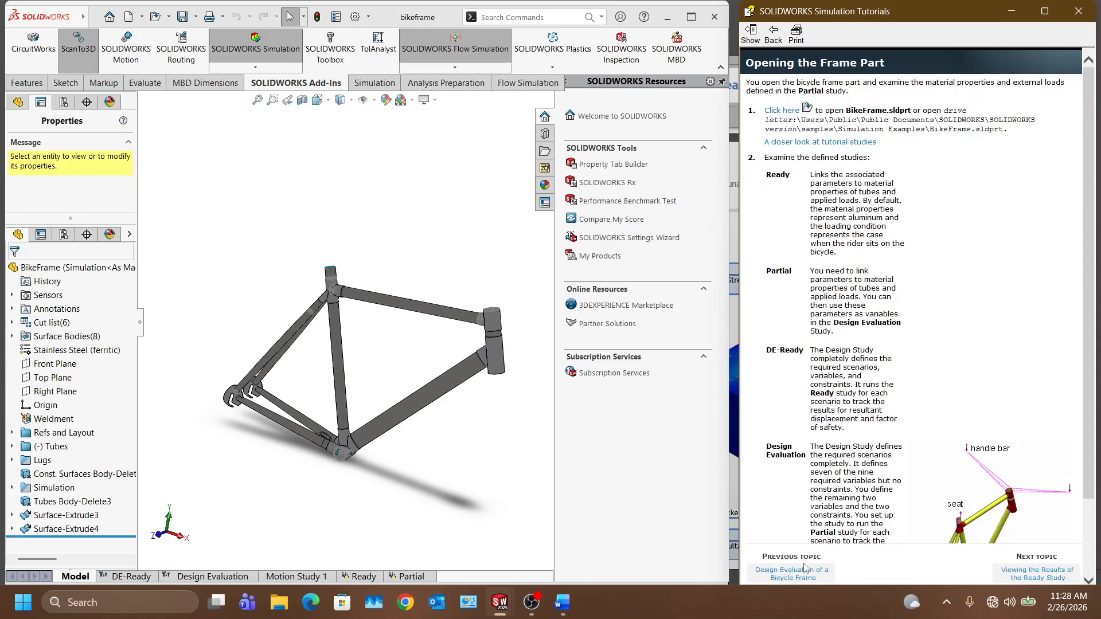
scroll(881, 245, "down", 3)
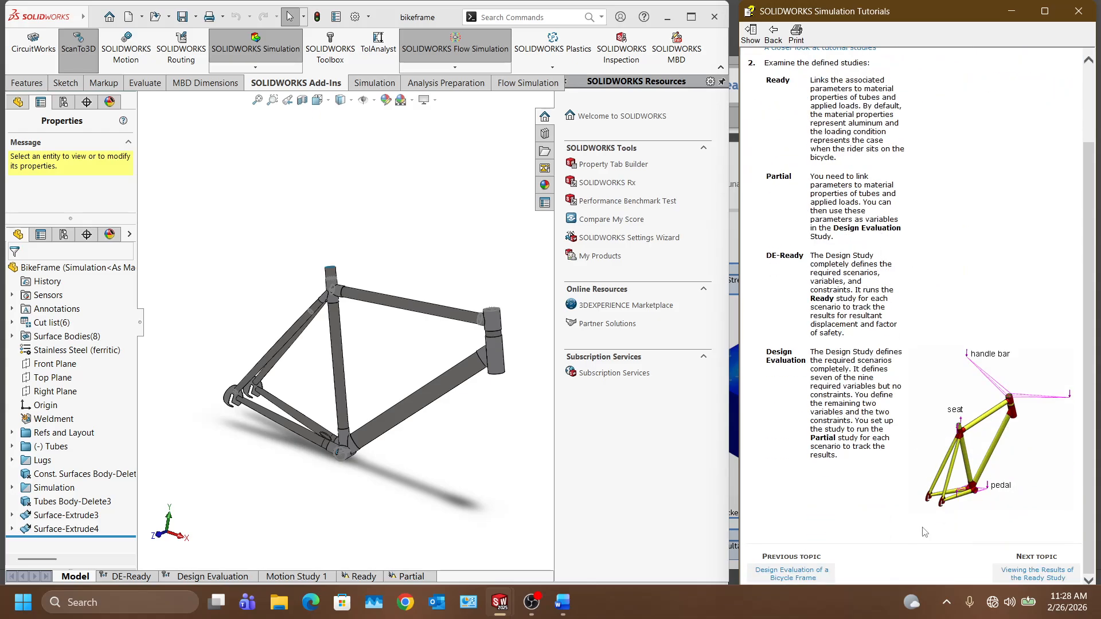
Step: Toggle the SOLIDWORKS Simulation add-in, saving Simulation data when asked, and maximize the window
left_click(256, 51)
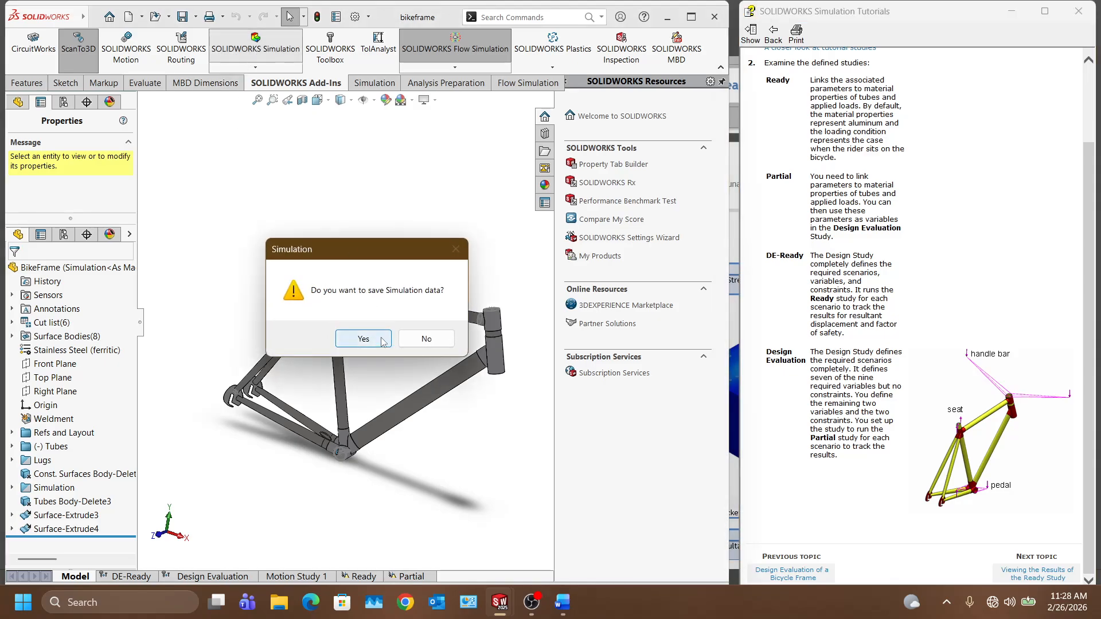
left_click(383, 341)
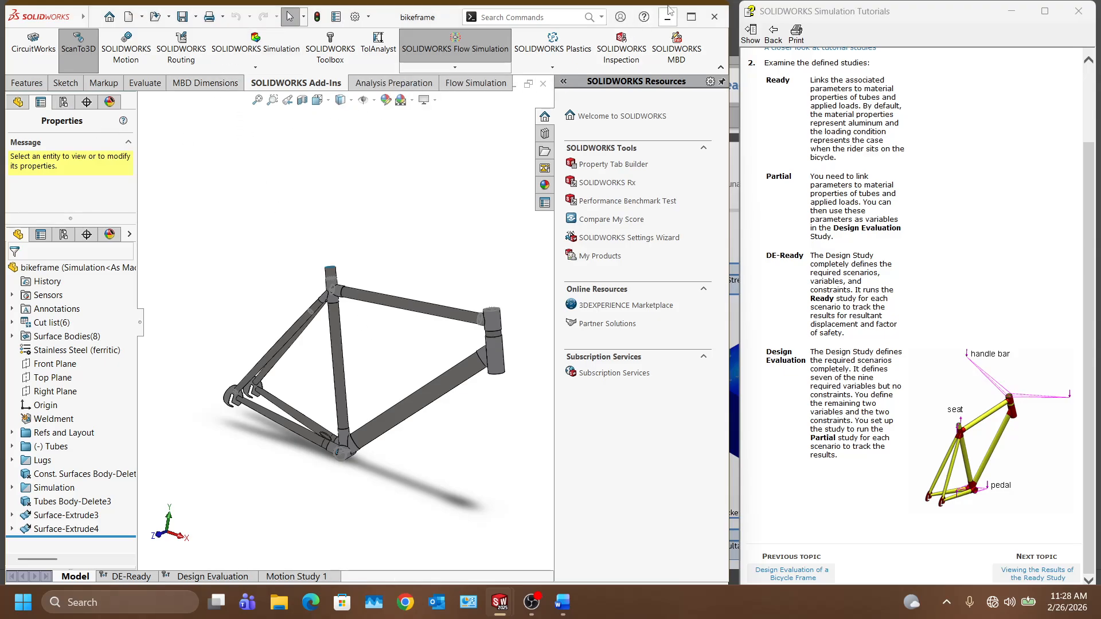
left_click(691, 16)
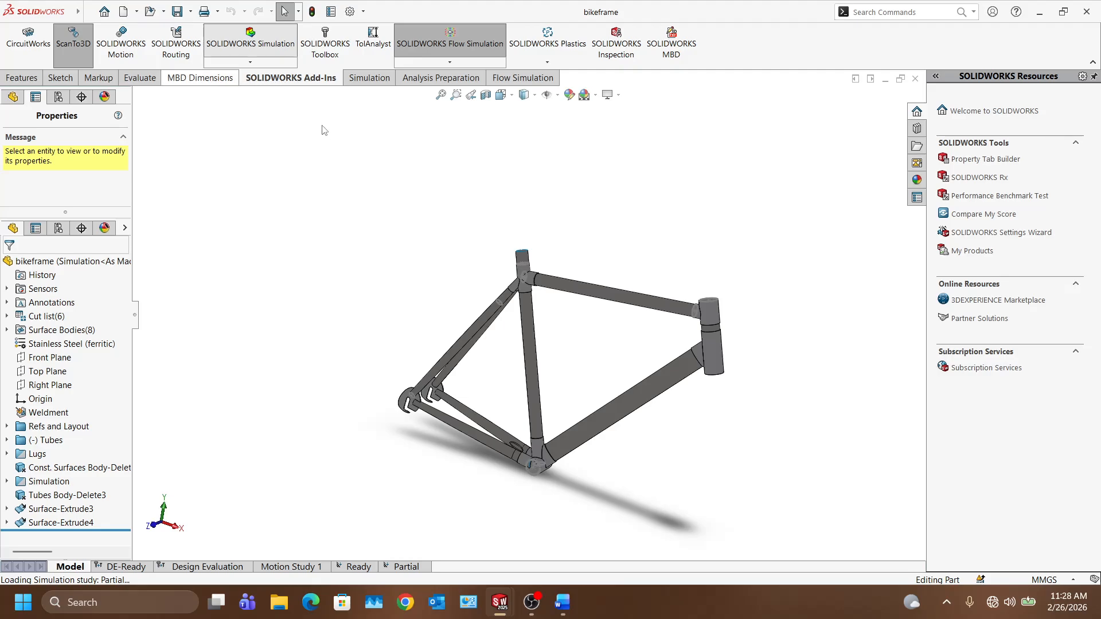
scroll(299, 83, "up", 1)
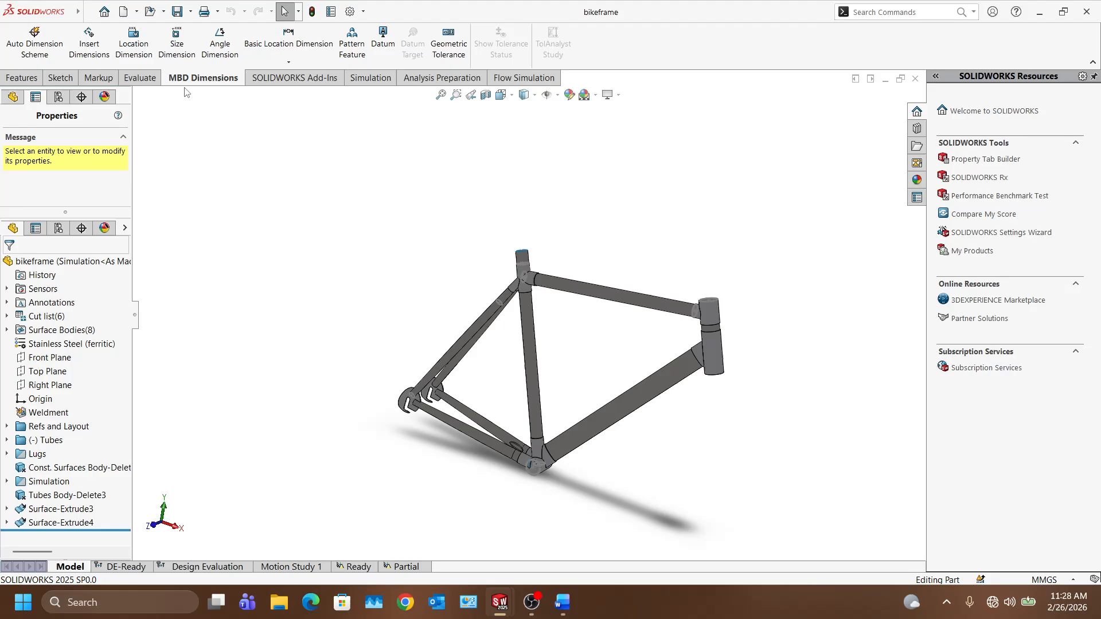
scroll(204, 82, "down", 2)
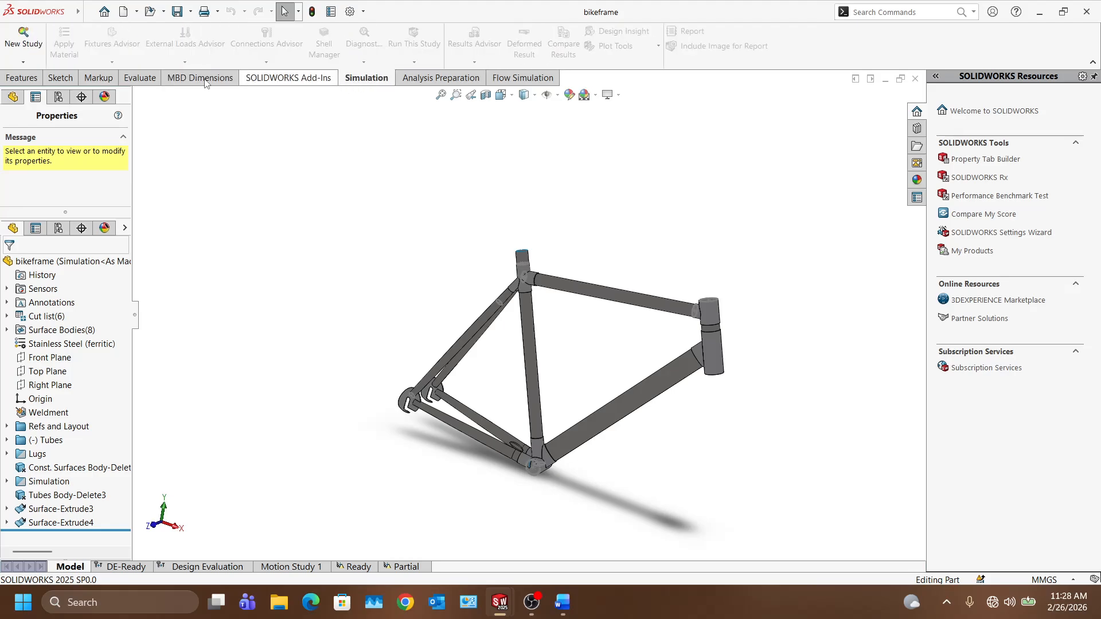
Step: Cancel a new study, enlarge the upper tree pane, and expand then collapse the Simulation folder
left_click(17, 41)
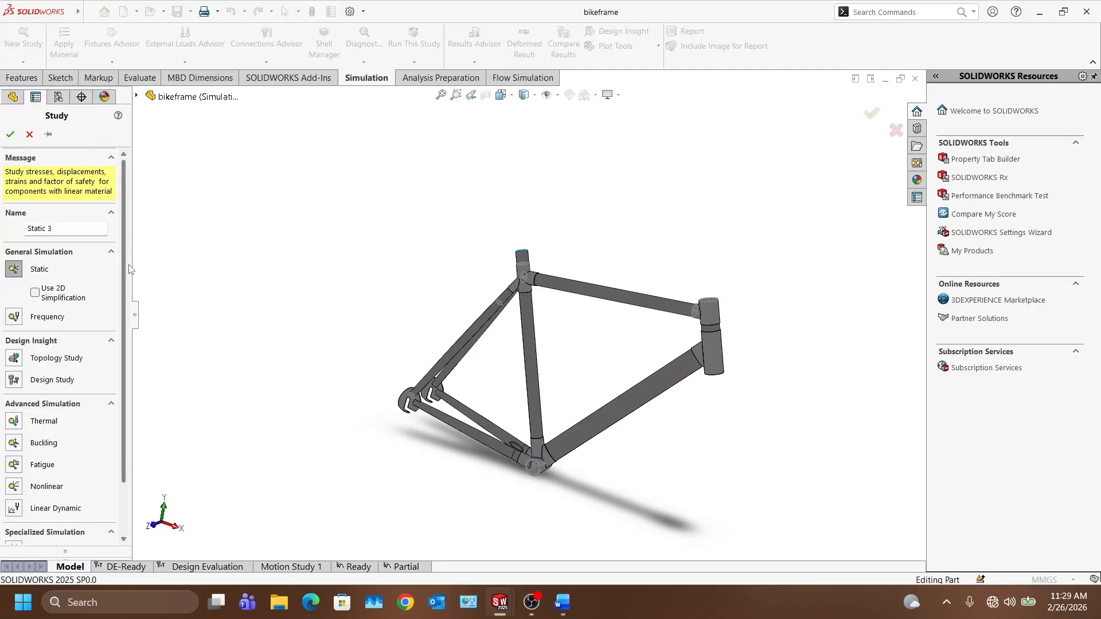
left_click(29, 134)
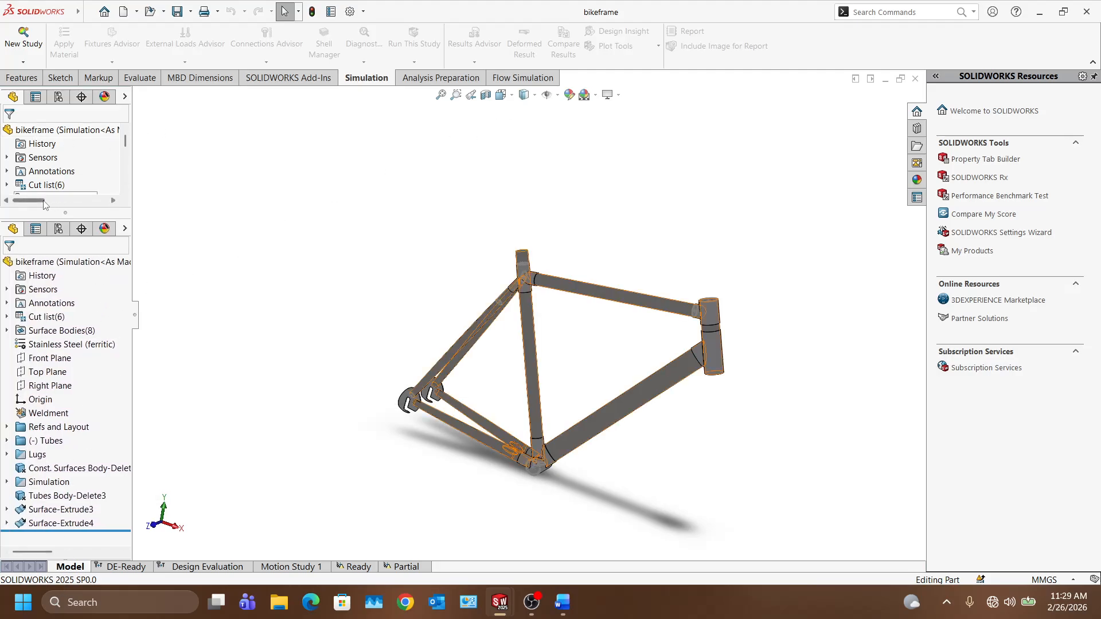
left_click_drag(64, 212, 57, 295)
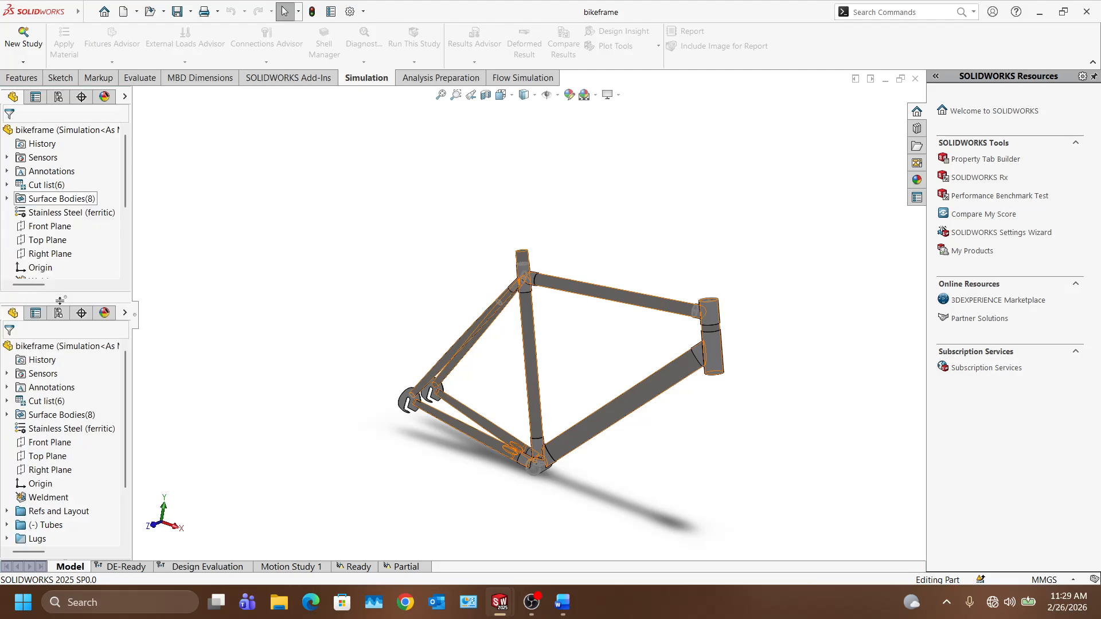
left_click_drag(65, 352, 64, 373)
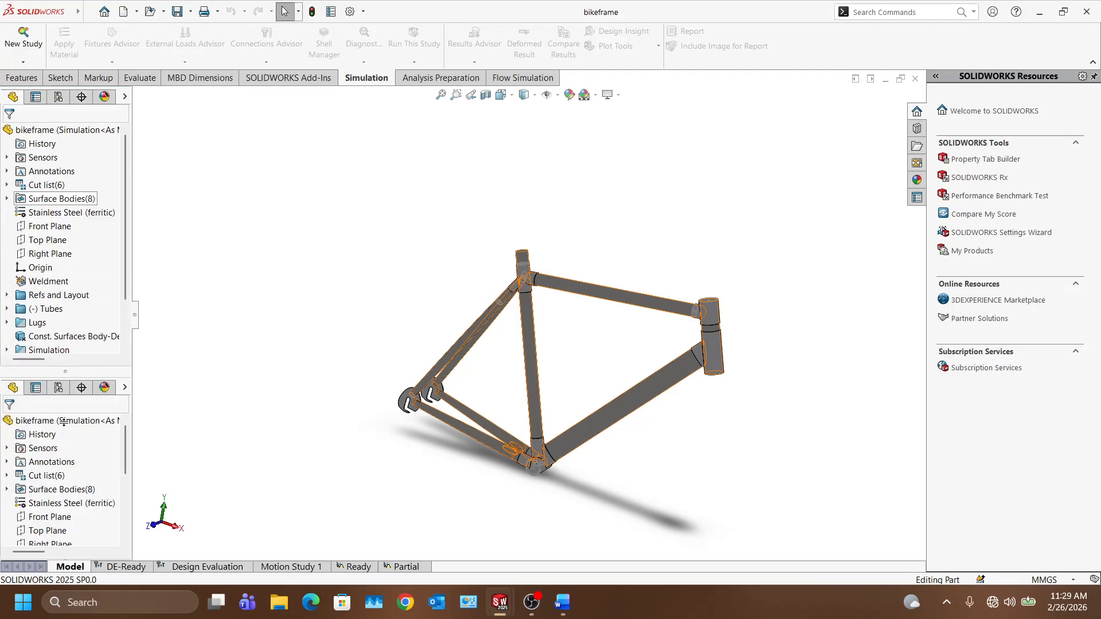
left_click_drag(63, 422, 64, 436)
double_click(51, 351)
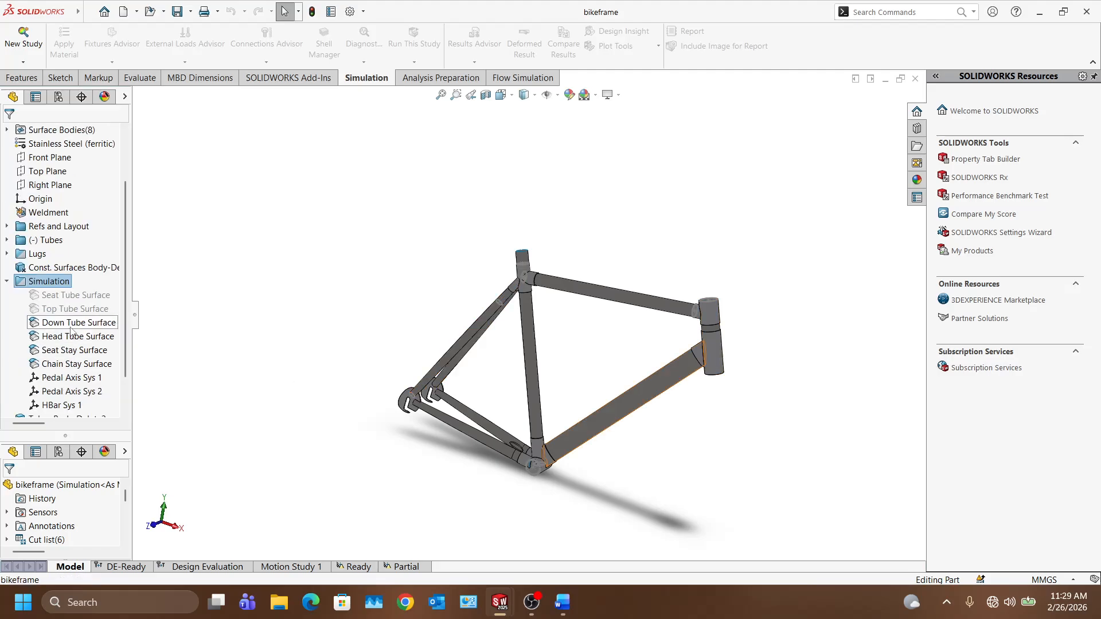
scroll(51, 287, "down", 1)
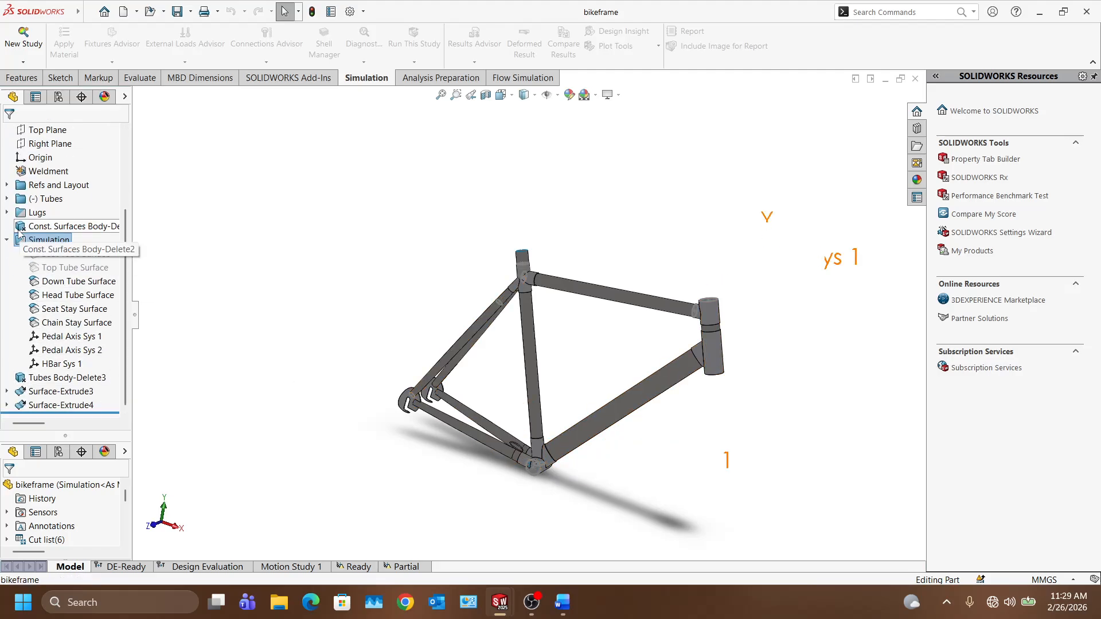
left_click(6, 239)
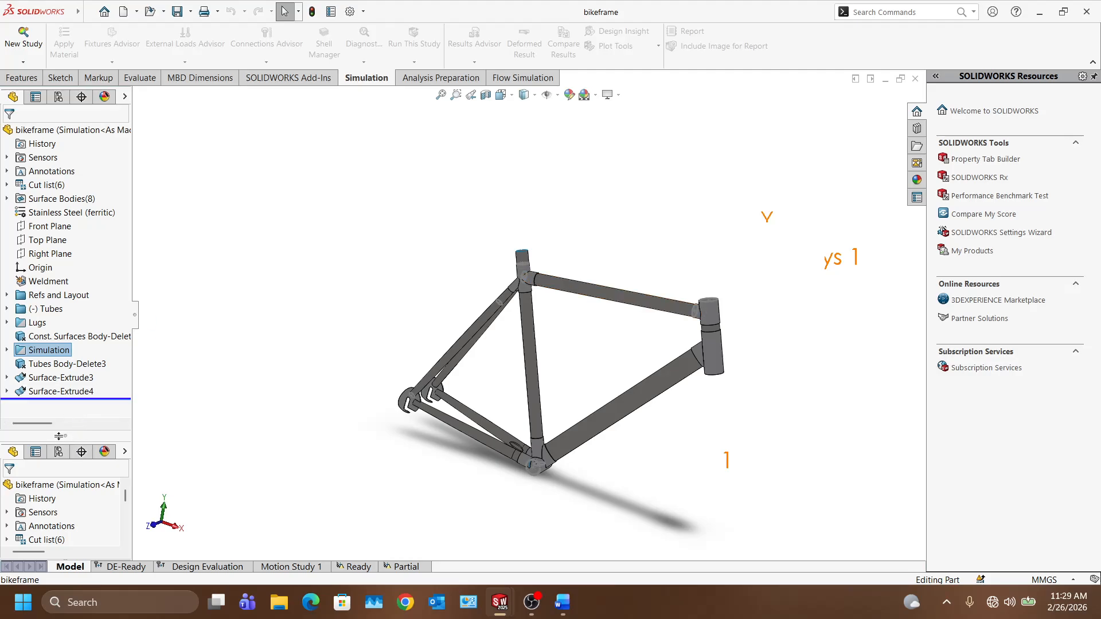
Step: Resize the lower tree pane, collapse and re-expand bikeframe, and open the DE-Ready study
left_click_drag(59, 436, 65, 390)
double_click(86, 444)
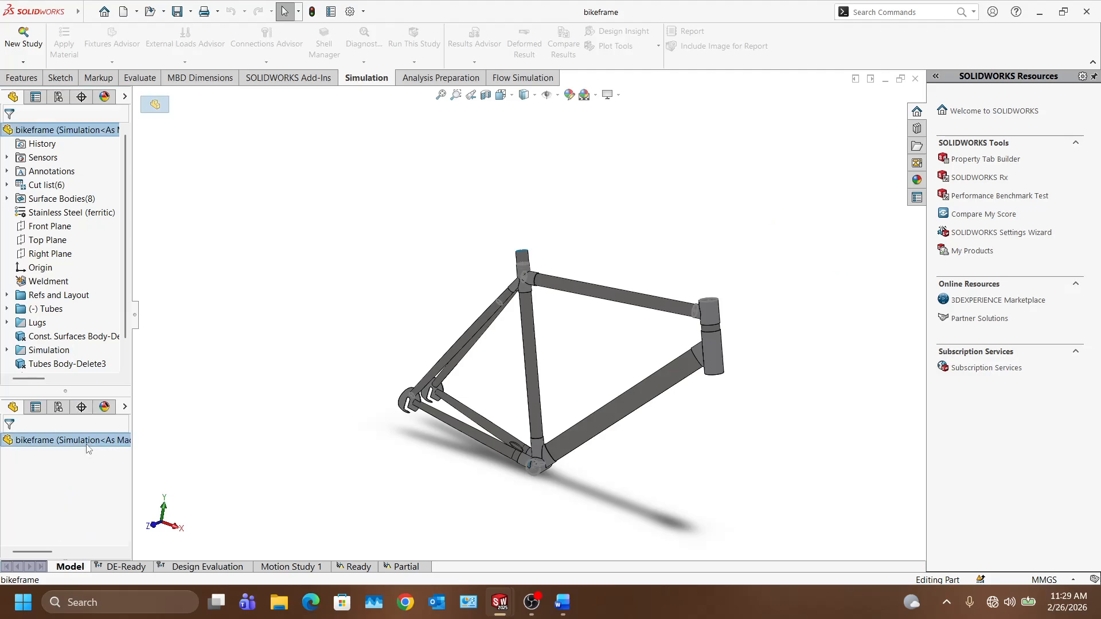
double_click(87, 445)
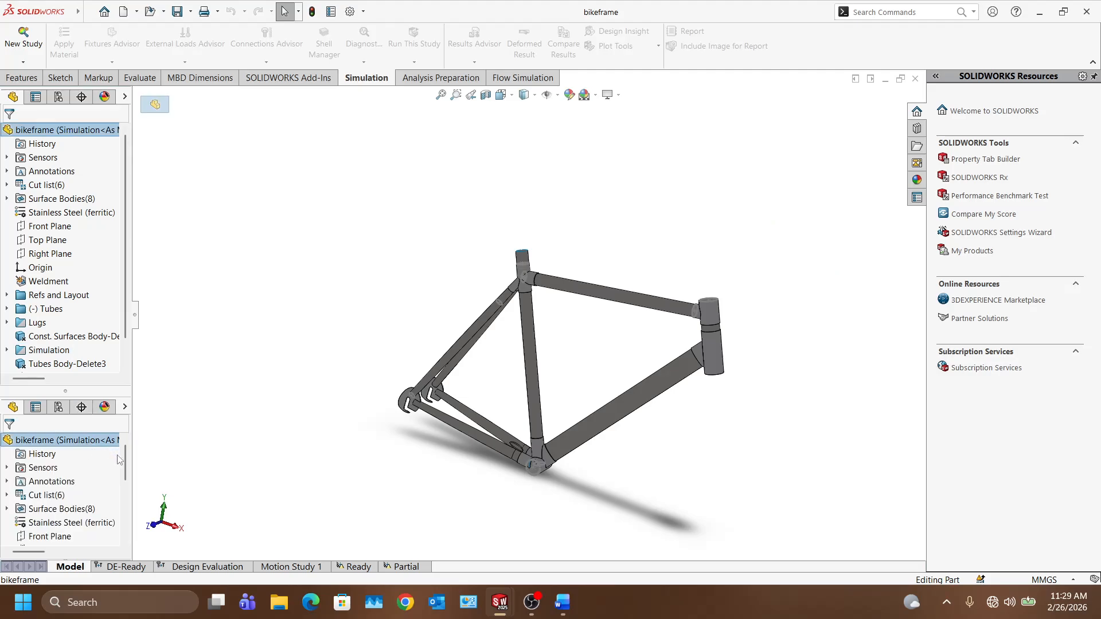
left_click_drag(126, 461, 127, 533)
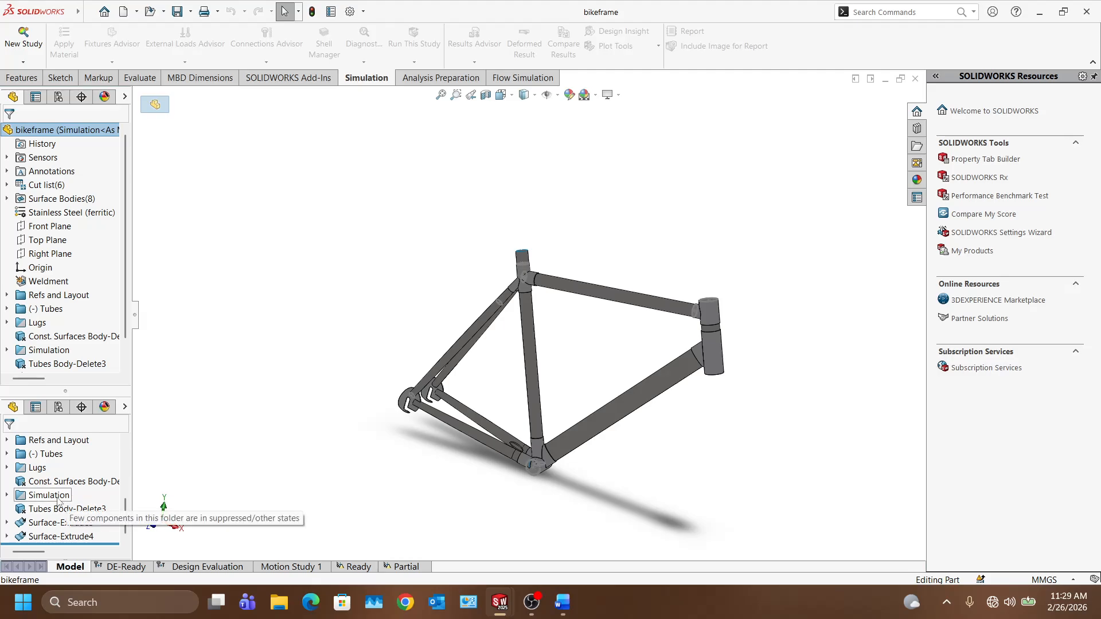
left_click(123, 568)
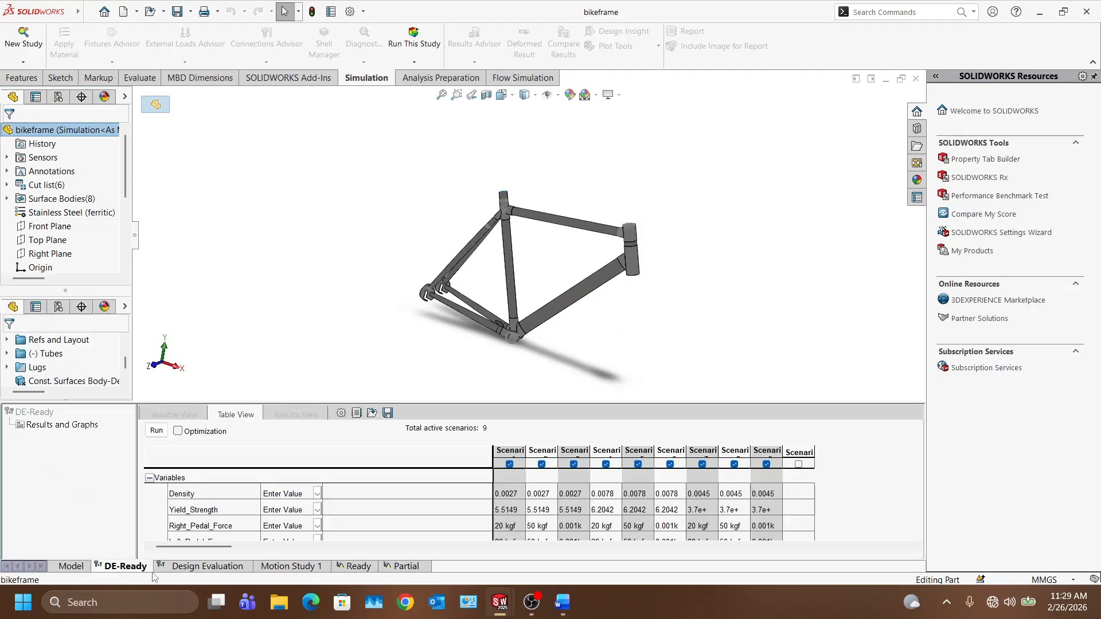
Step: Step through the Design Evaluation and Motion Study 1 tabs to the Ready study and run it
left_click(218, 567)
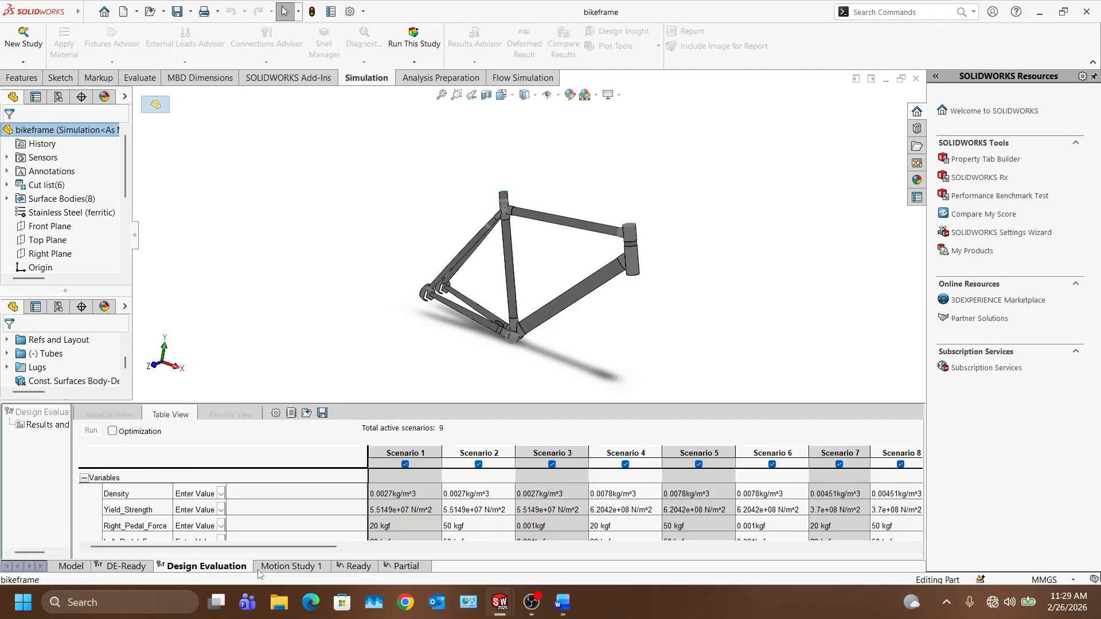
left_click(305, 569)
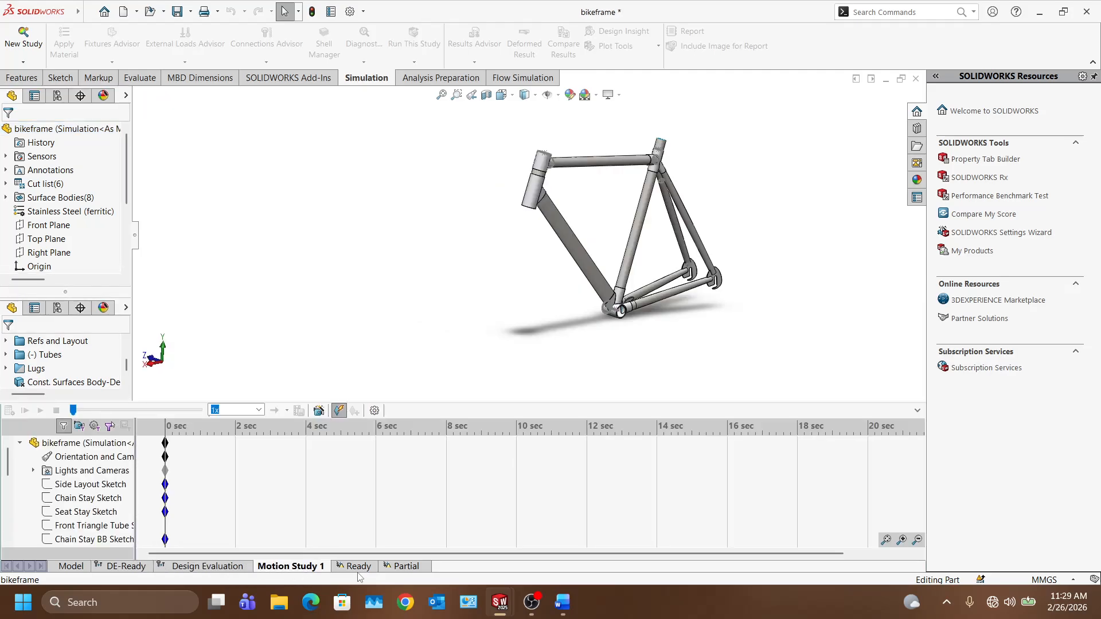
left_click(359, 570)
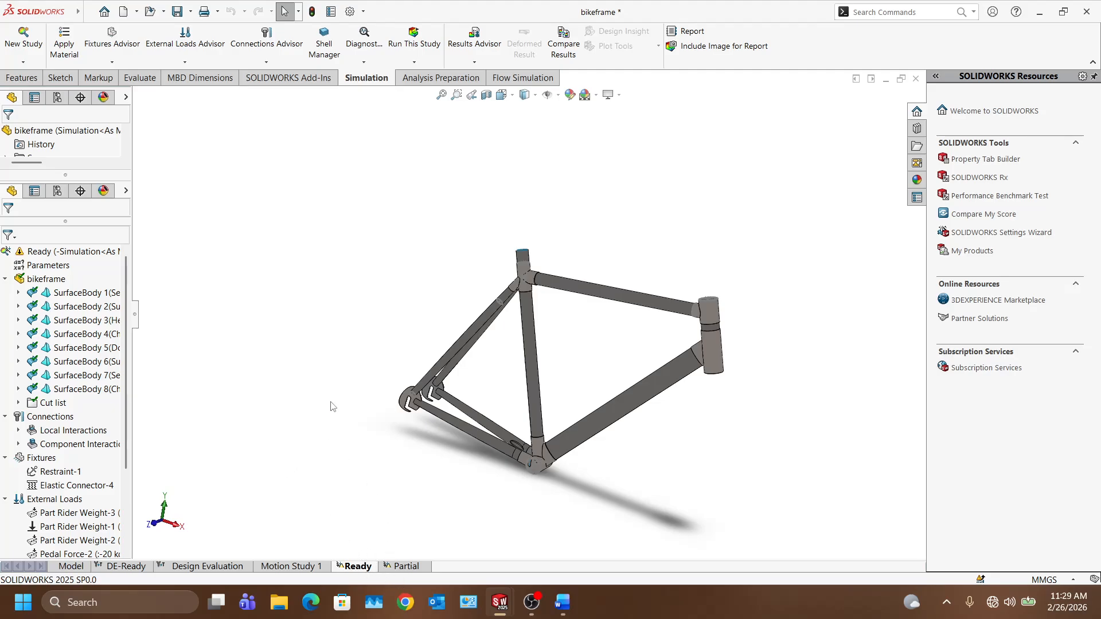
scroll(92, 485, "down", 3)
scroll(92, 470, "up", 3)
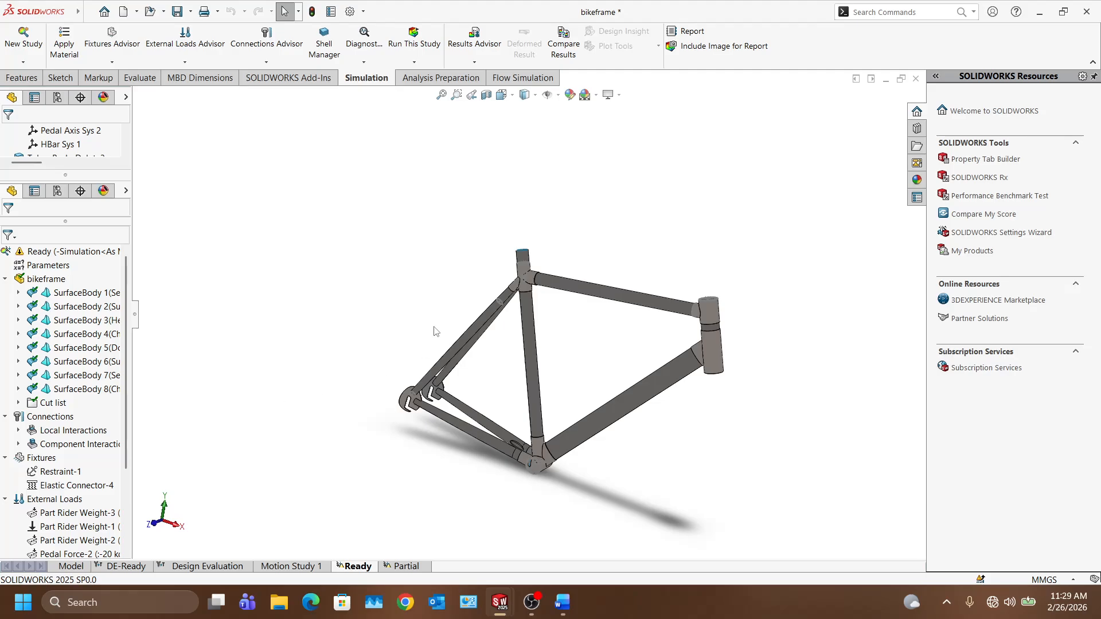
left_click(425, 44)
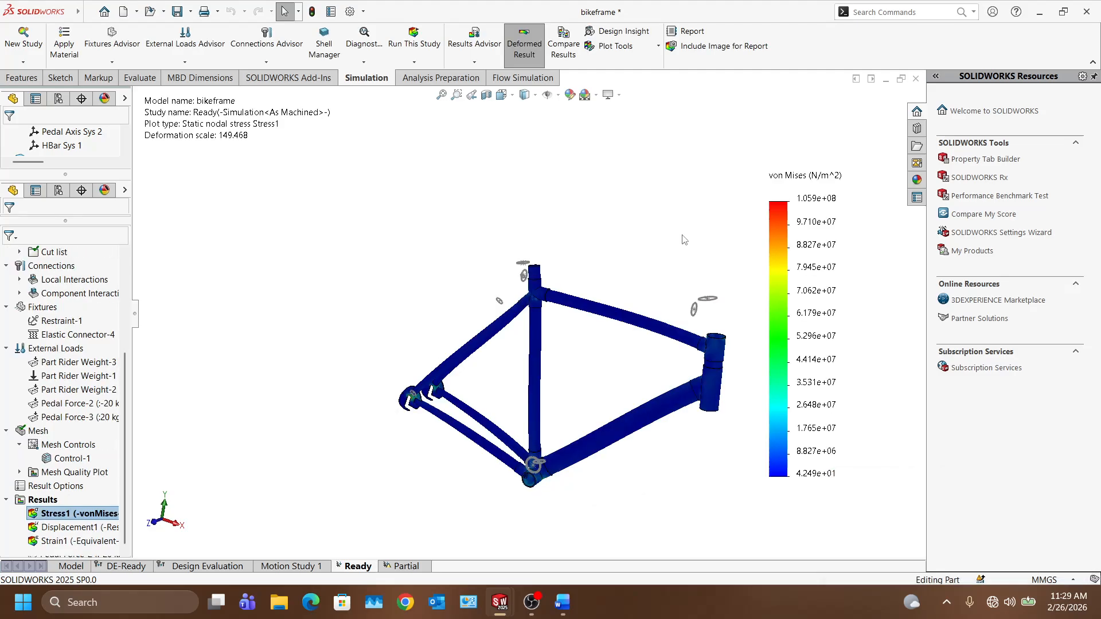
Step: Turn on min and max stress annotations, set the deformed shape to True scale, and reorient the frame
middle_click_drag(682, 240, 550, 423)
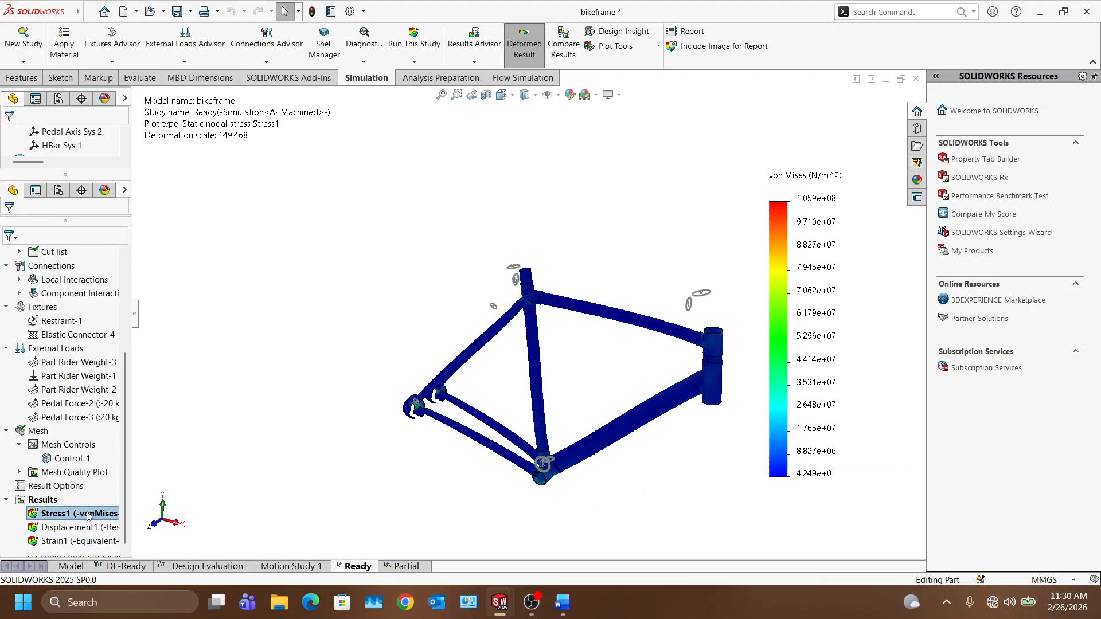
right_click(88, 516)
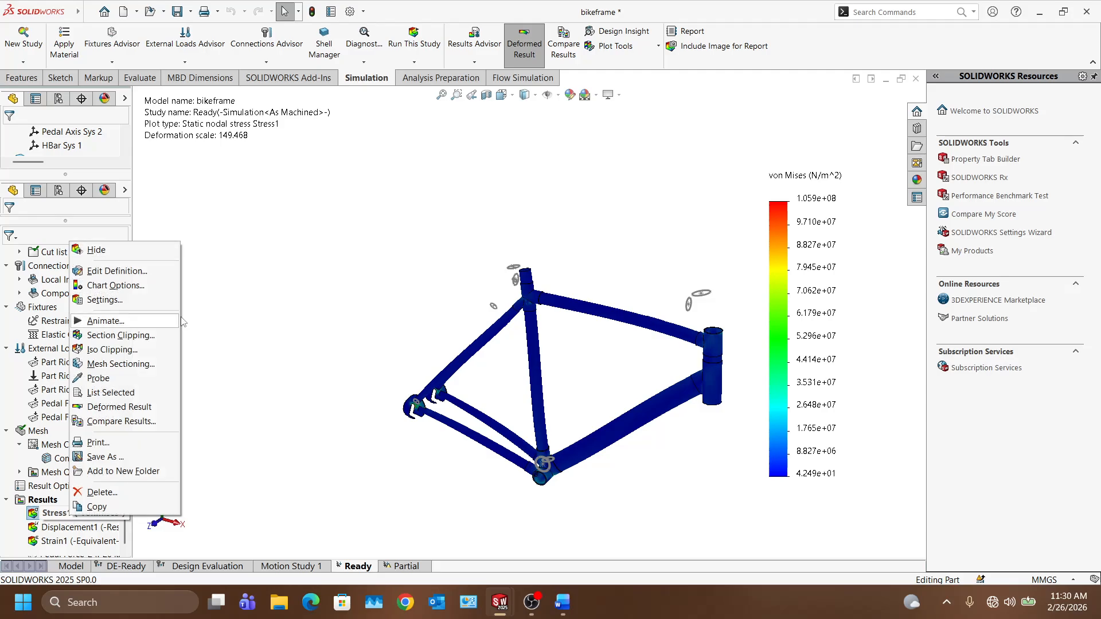
double_click(786, 276)
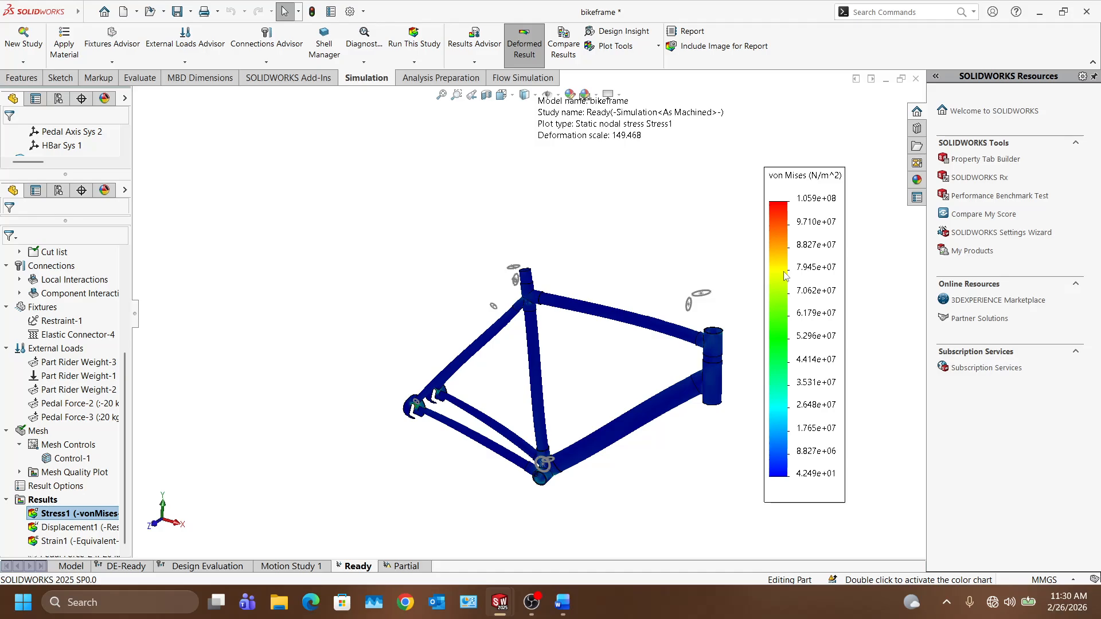
left_click(29, 228)
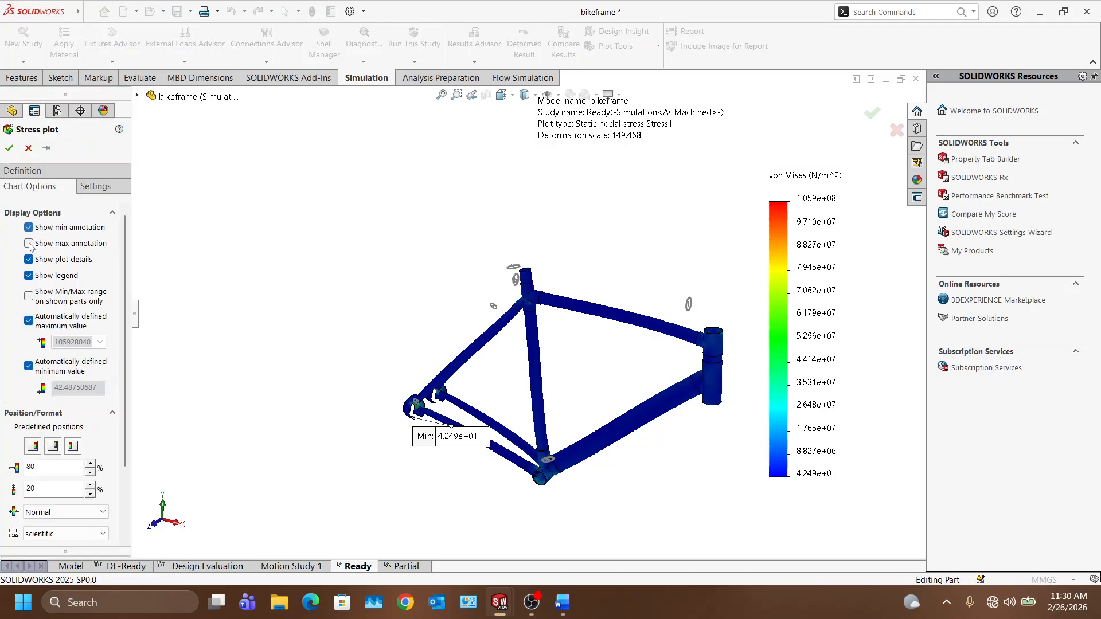
left_click(28, 243)
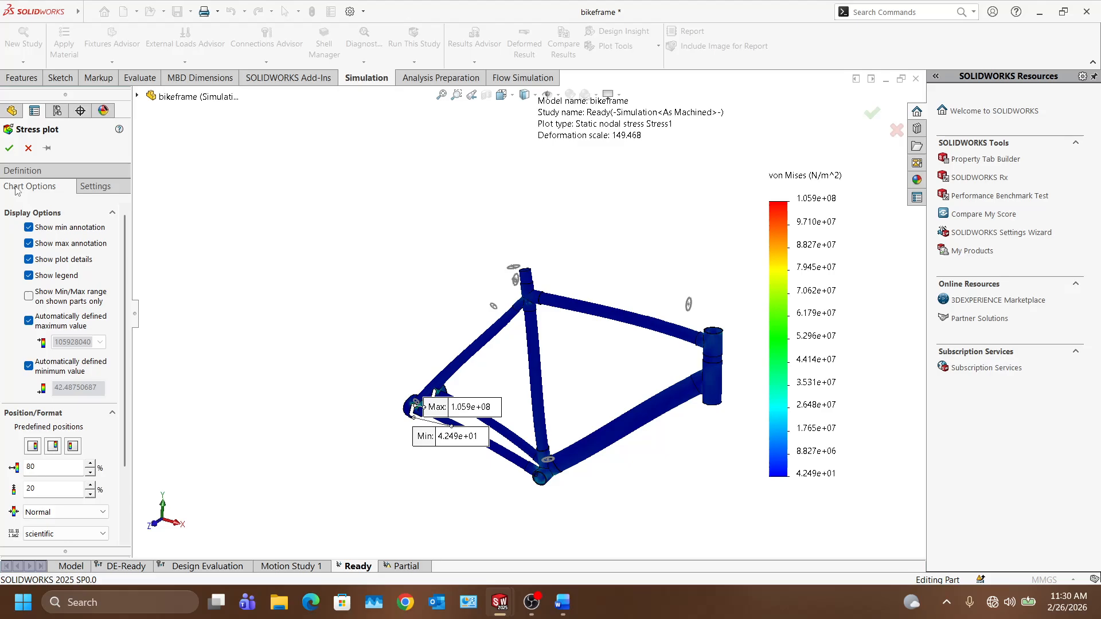
left_click(23, 170)
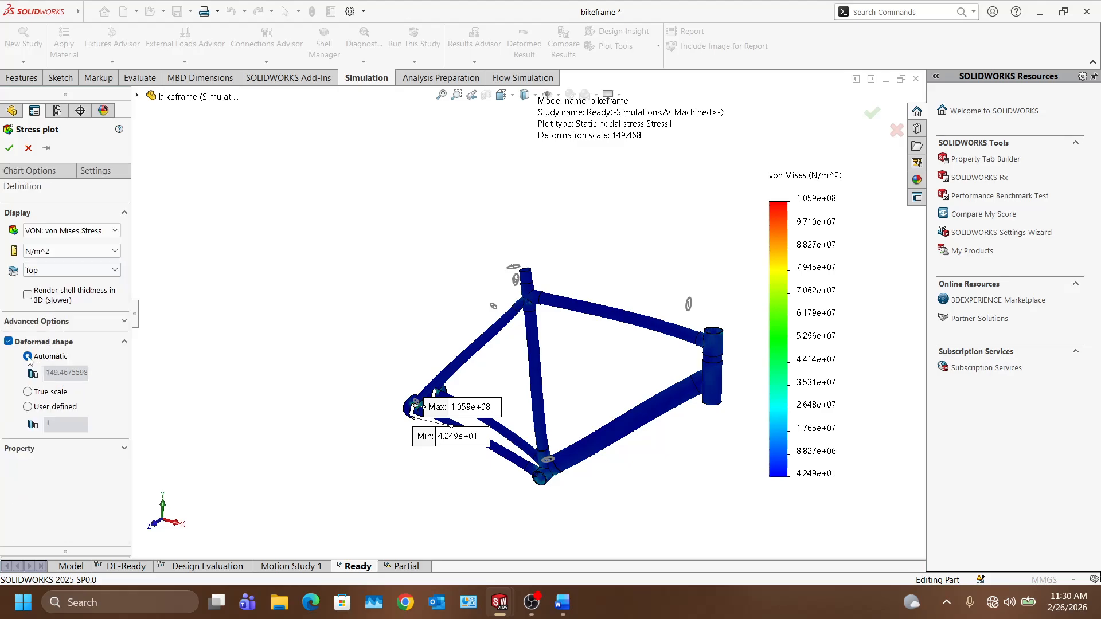
left_click(9, 148)
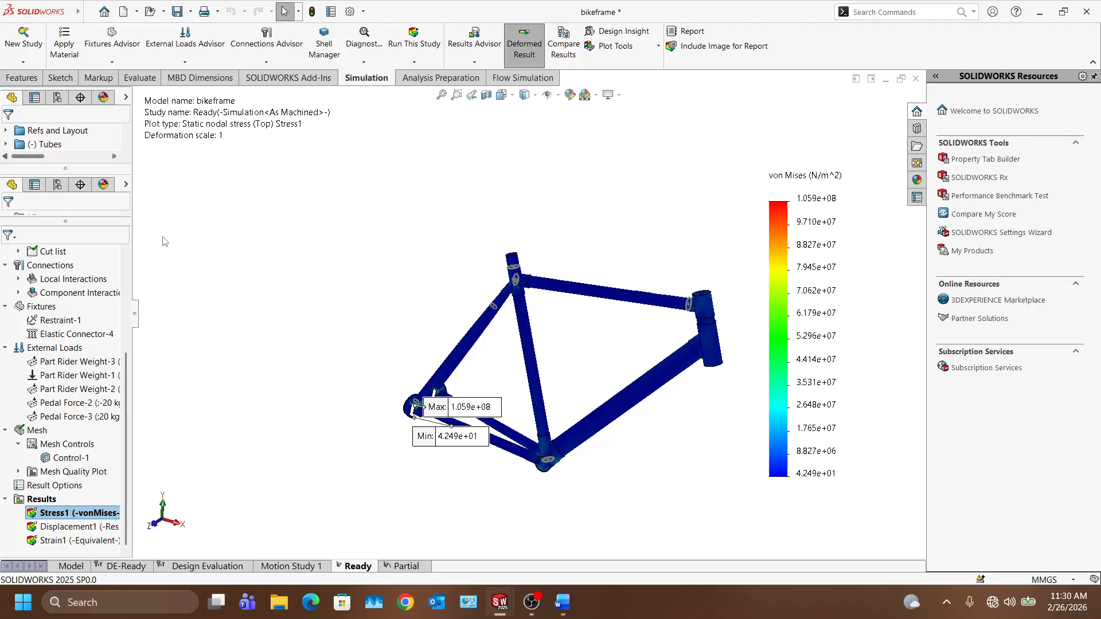
middle_click_drag(165, 241, 185, 437)
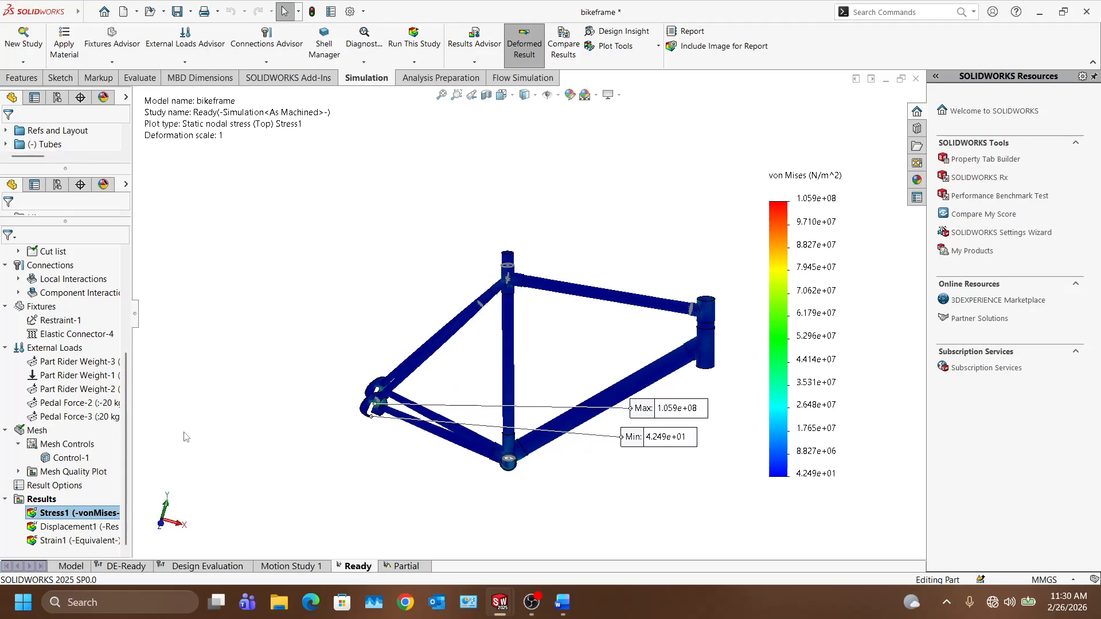
Step: Animate the Stress1 plot, then bring up the Displacement1 result's actions
right_click(295, 323)
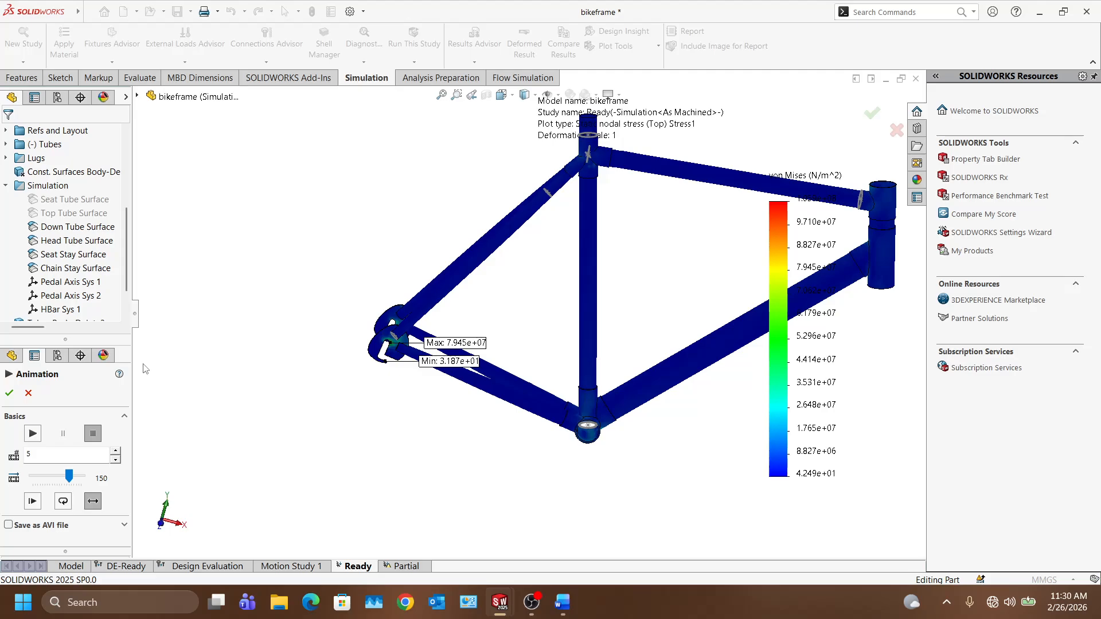
right_click(86, 524)
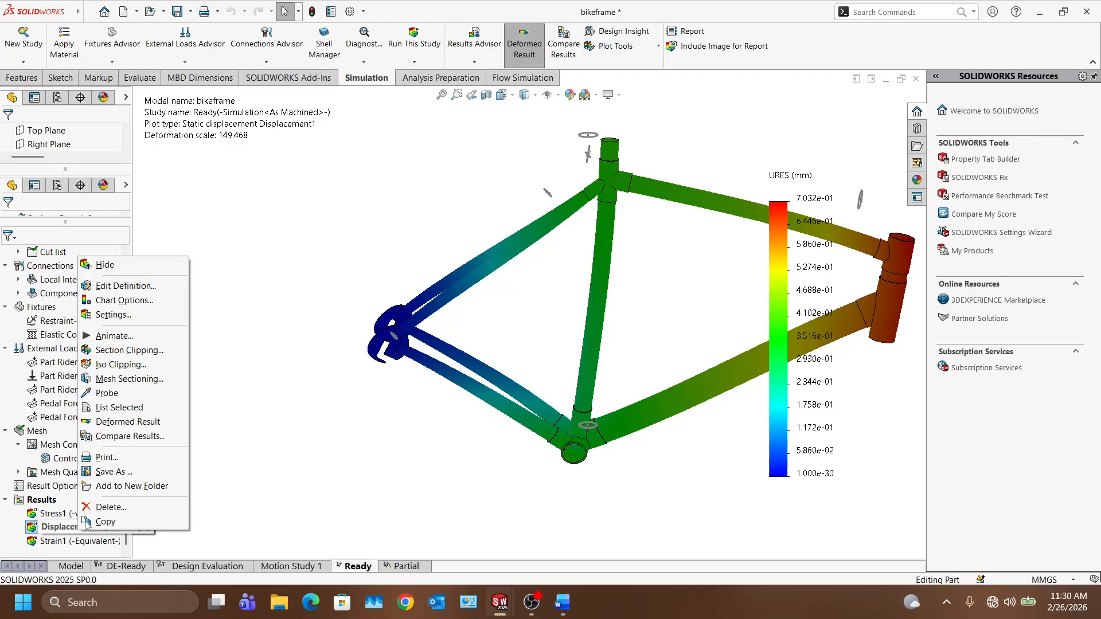
Step: Open Chart Options for the Displacement1 plot
left_click(124, 300)
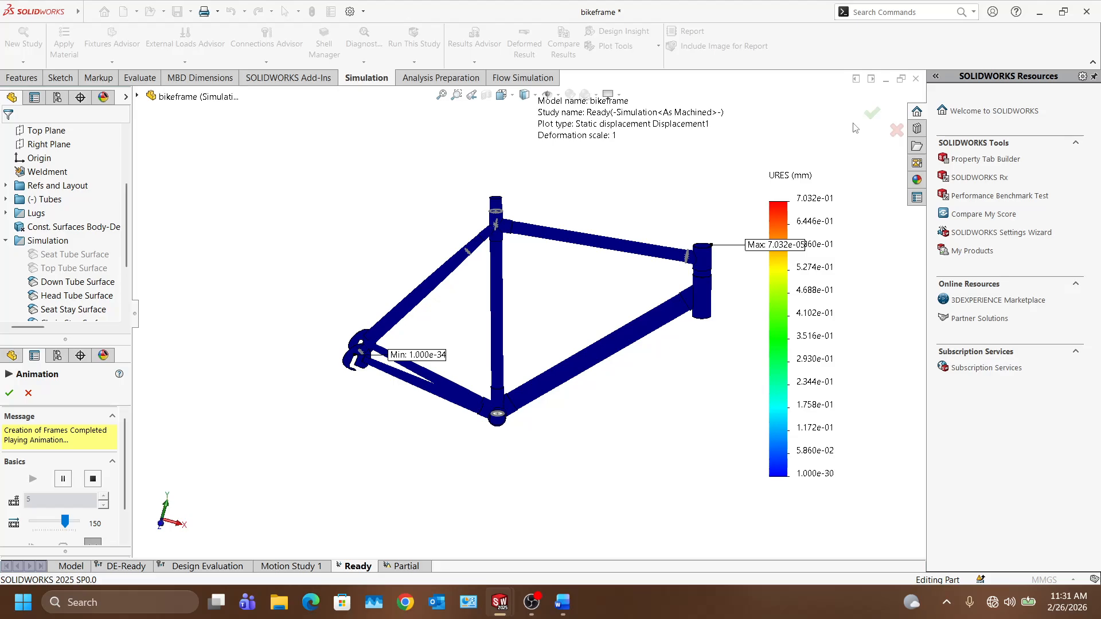
Step: Stop the animation and publish the study report as bikeframe-Ready-1 to Desktop\sample simulations
key("Escape")
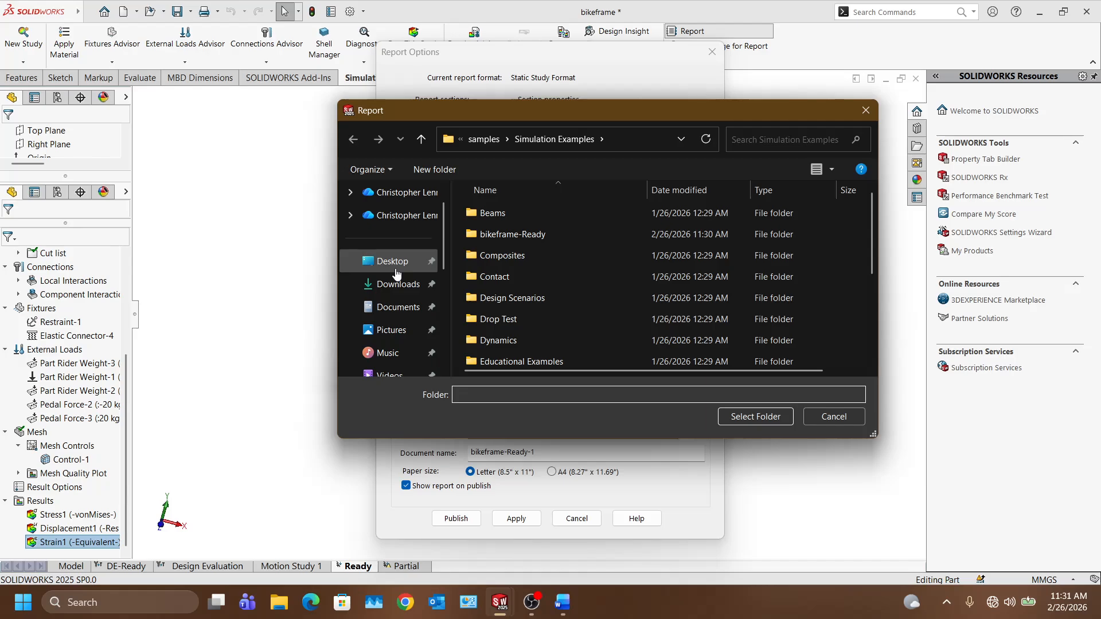
key("Escape")
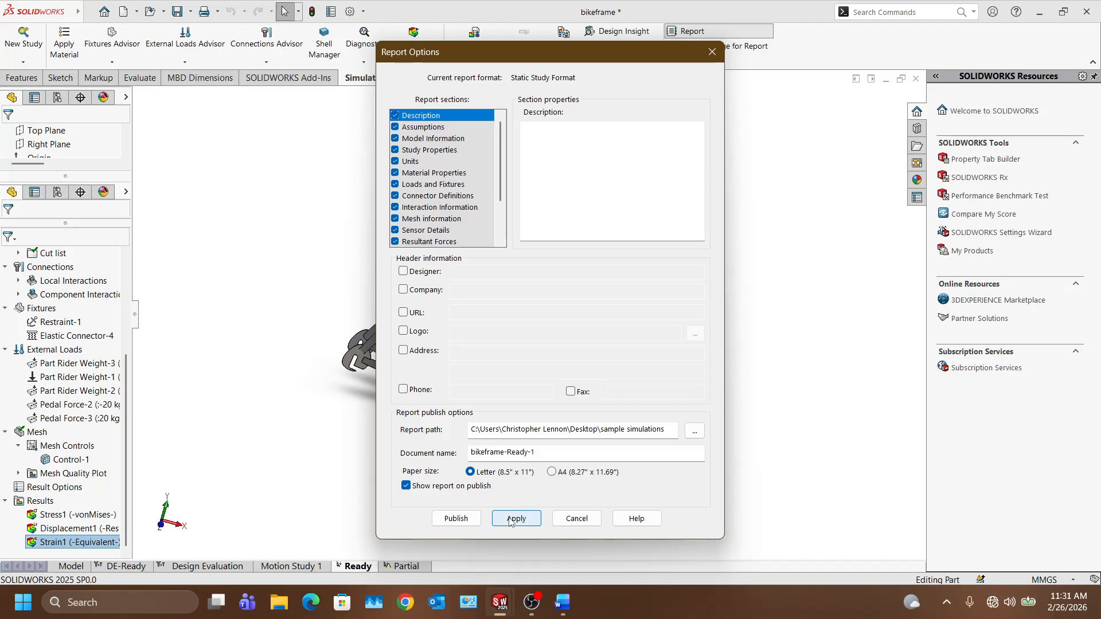
left_click(516, 518)
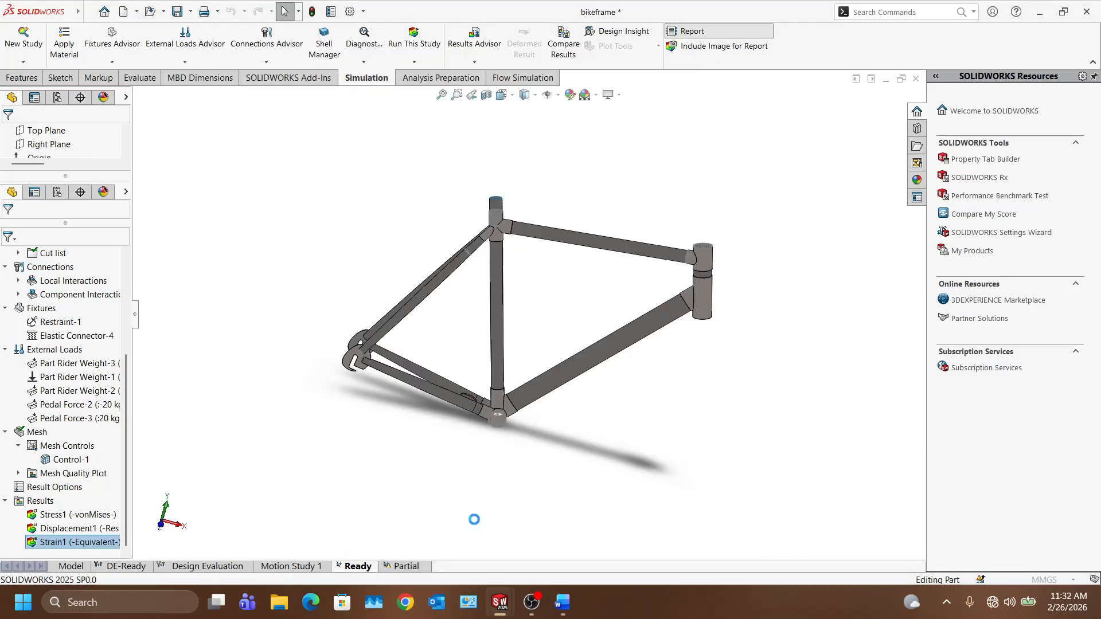